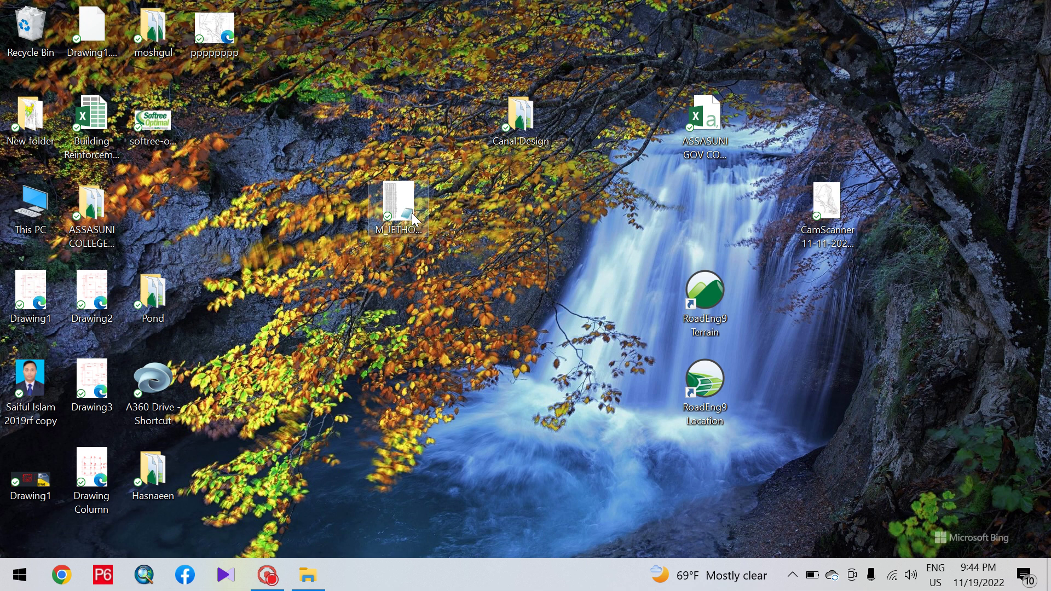
# - Open the M_JETHOAKHAL02 survey text file from the desktop and review the point number, coordinate and height rows
pyautogui.doubleClick(413, 206)
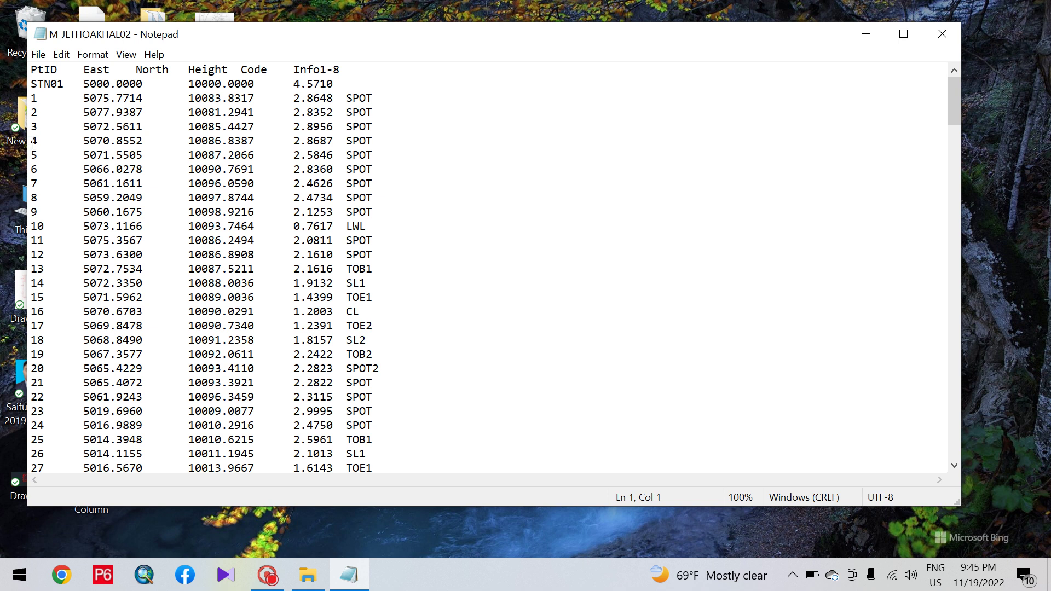
pyautogui.click(904, 34)
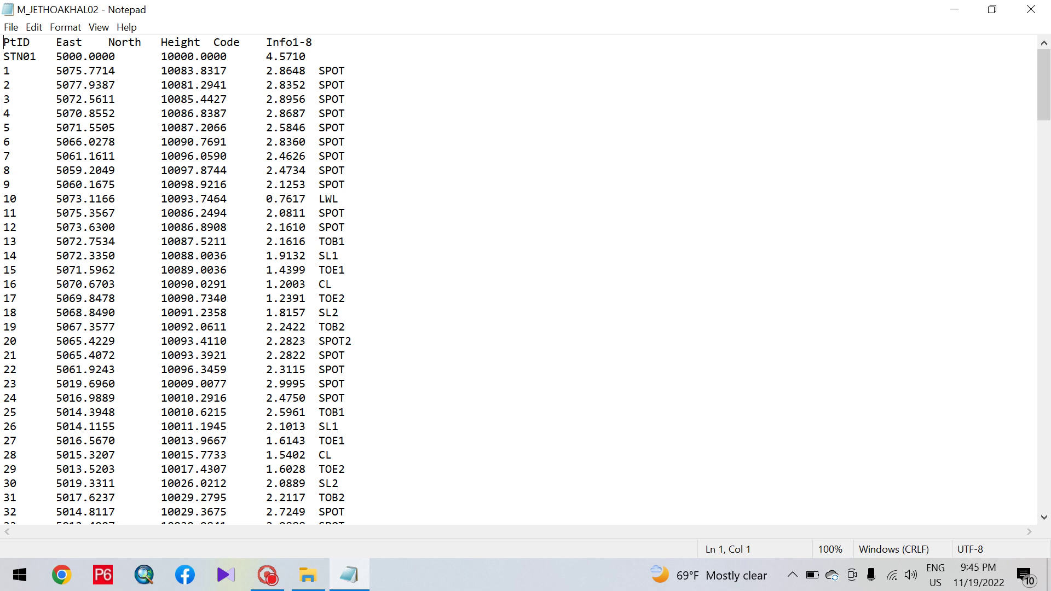
pyautogui.moveTo(1044, 85); pyautogui.dragTo(1032, 46)
pyautogui.moveTo(96, 84); pyautogui.dragTo(115, 84)
pyautogui.moveTo(56, 70); pyautogui.dragTo(346, 72)
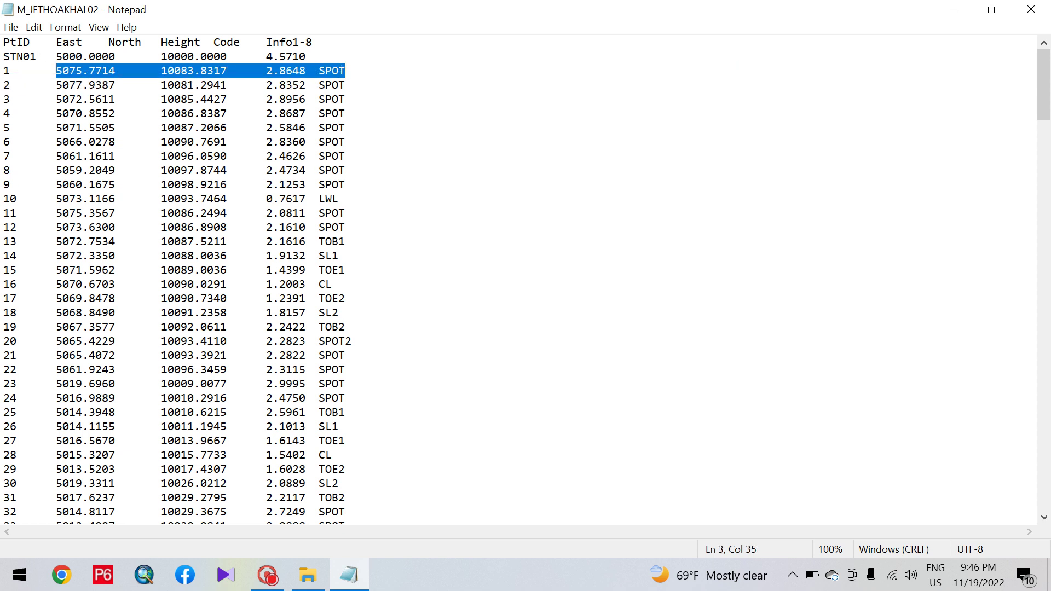
pyautogui.moveTo(3, 70); pyautogui.dragTo(115, 84)
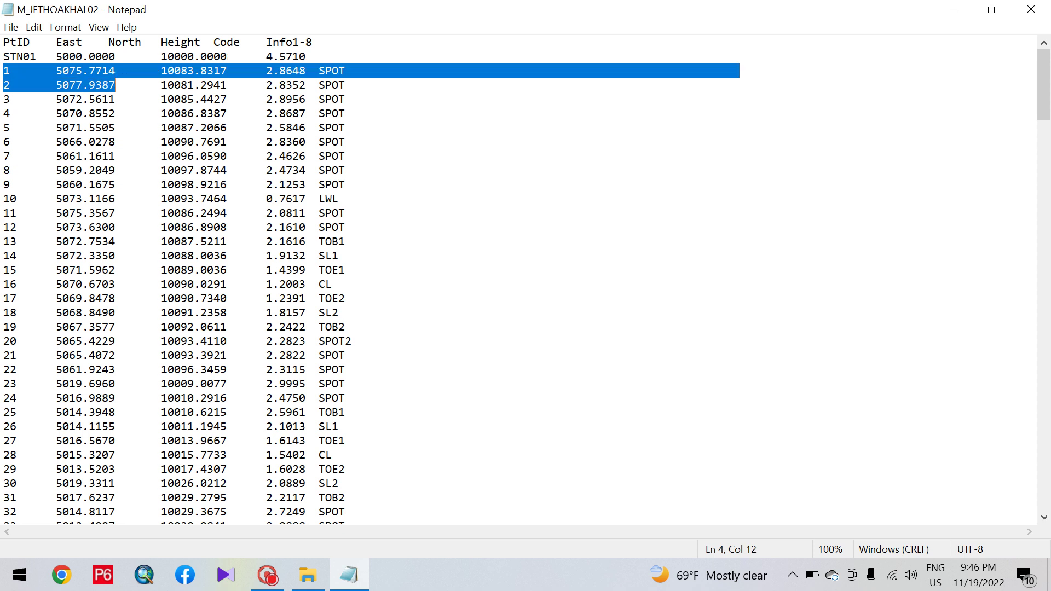
pyautogui.moveTo(3, 241); pyautogui.dragTo(345, 241)
pyautogui.click(408, 229)
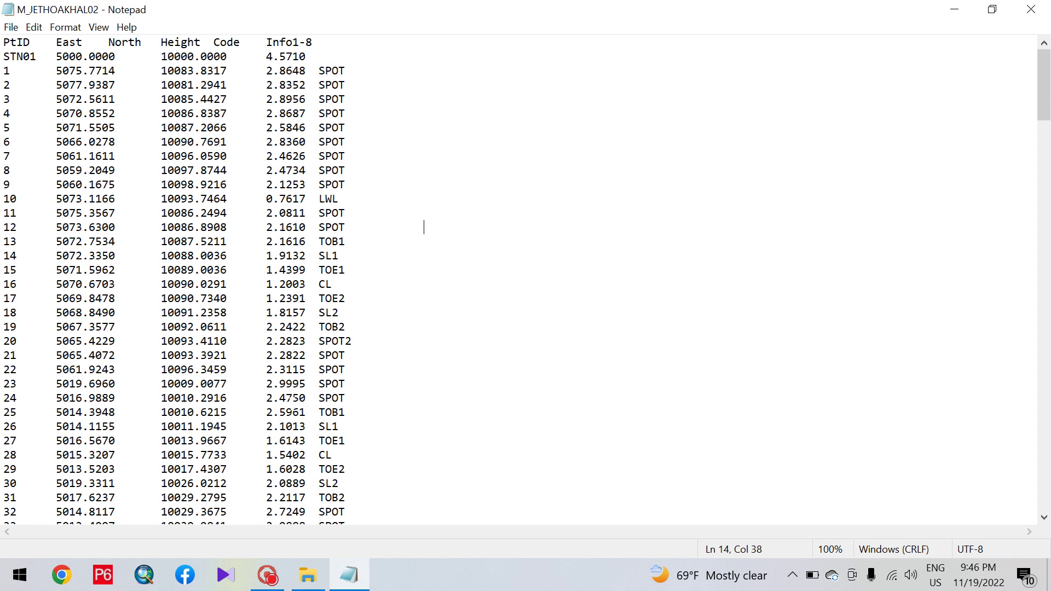
# - Review the feature codes in the survey file, such as LWL, TOB1, SL1, TOE1, CL, SL2 and TOB2, then close it
pyautogui.moveTo(320, 199); pyautogui.dragTo(345, 199)
pyautogui.moveTo(319, 242); pyautogui.dragTo(343, 242)
pyautogui.moveTo(320, 199); pyautogui.dragTo(339, 199)
pyautogui.moveTo(321, 256); pyautogui.dragTo(340, 255)
pyautogui.moveTo(320, 270); pyautogui.dragTo(346, 270)
pyautogui.moveTo(325, 284); pyautogui.dragTo(366, 315)
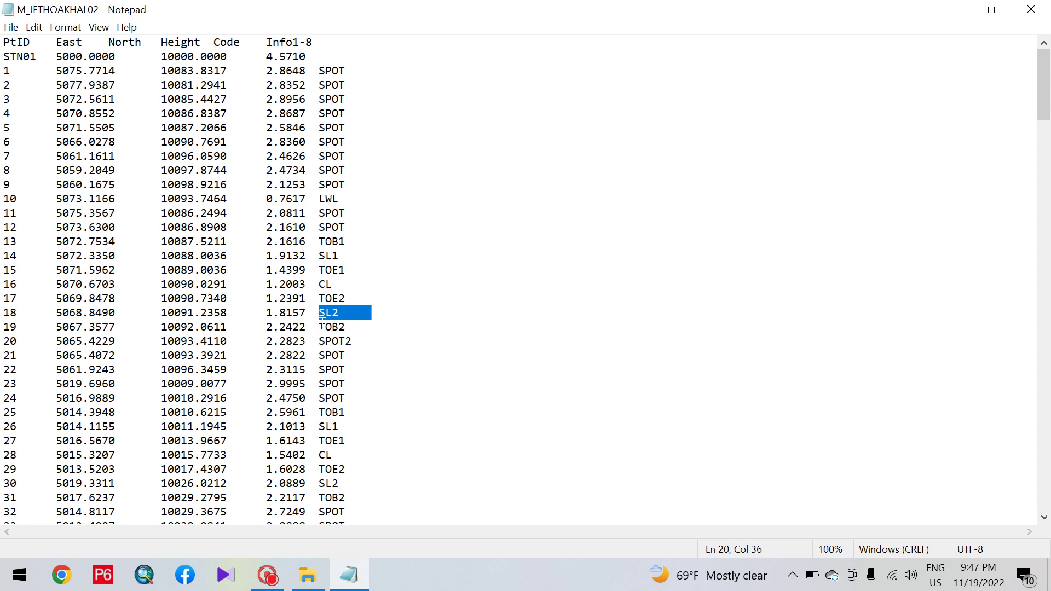
pyautogui.moveTo(319, 327); pyautogui.dragTo(353, 325)
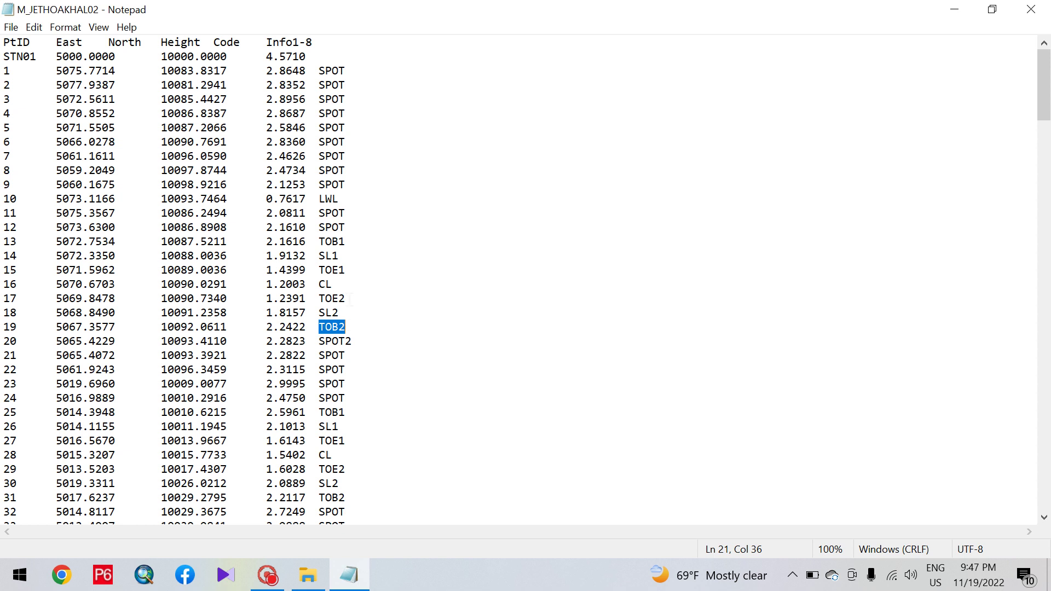
pyautogui.click(1032, 17)
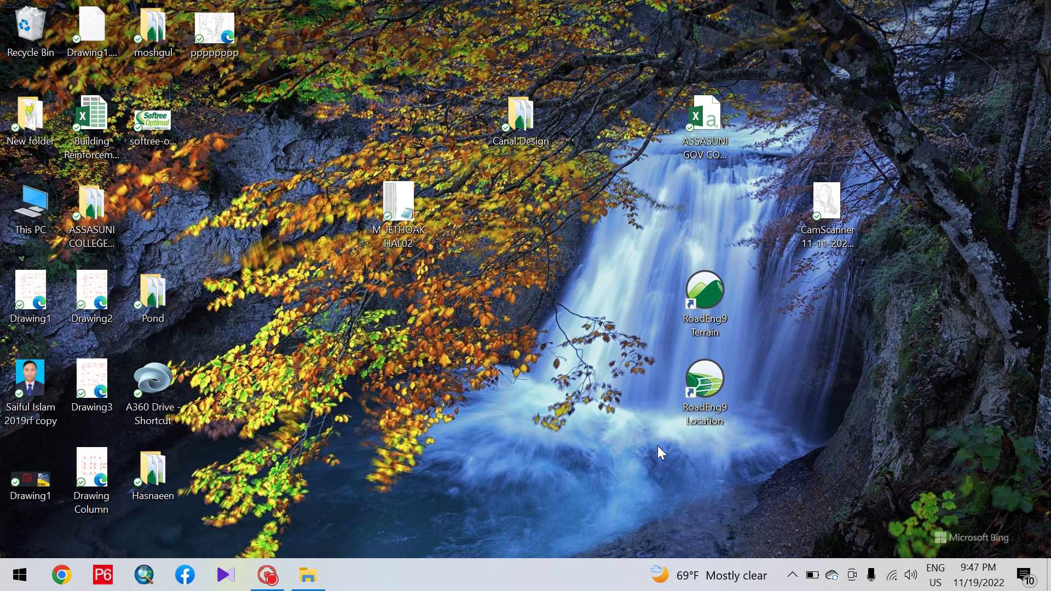
# - Launch RoadEng9 Terrain from the desktop
pyautogui.doubleClick(718, 300)
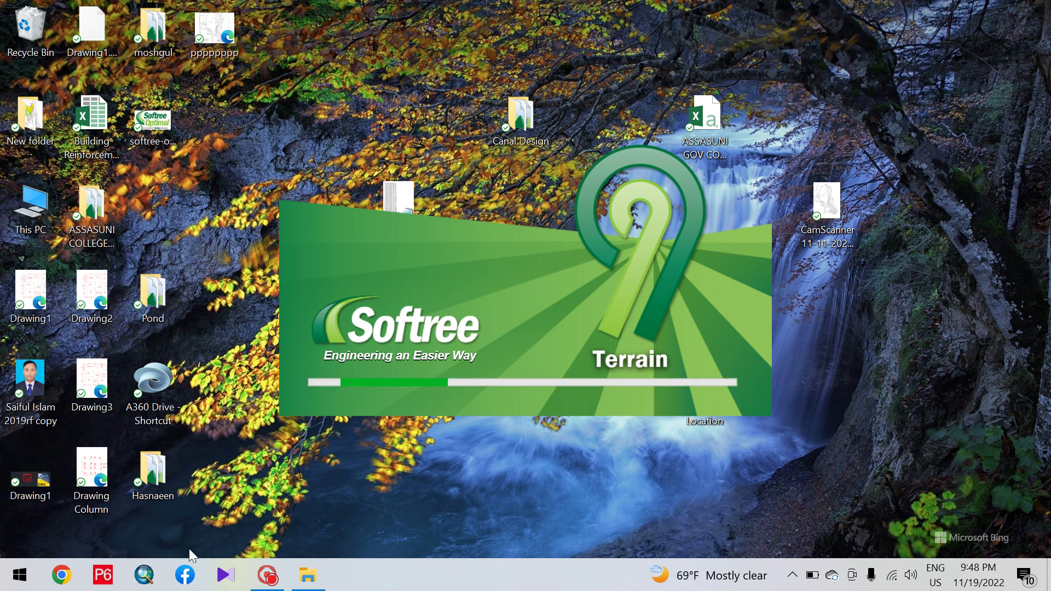
pyautogui.click(254, 582)
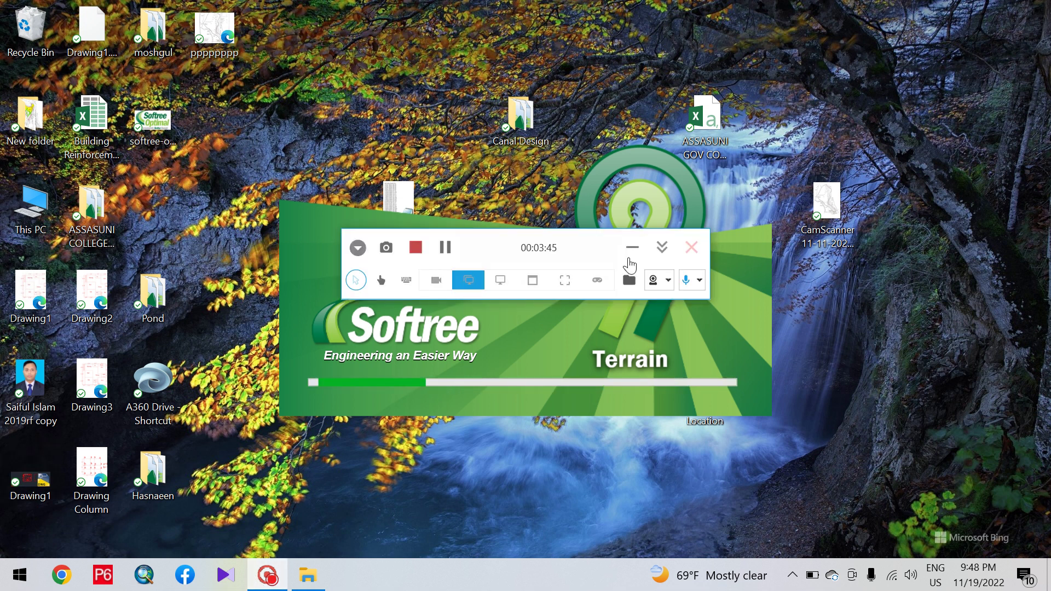
pyautogui.click(699, 280)
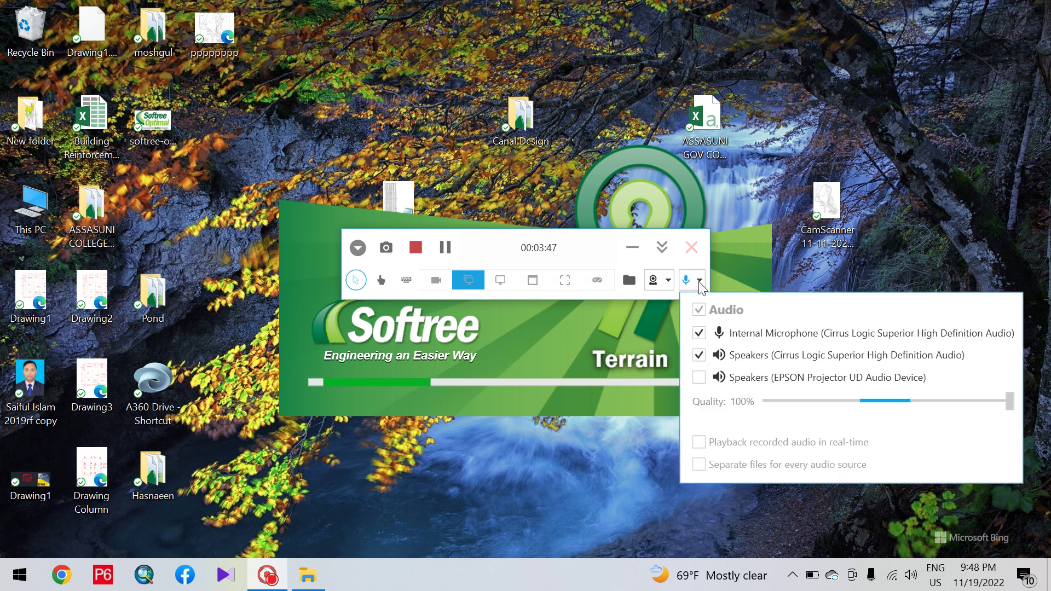
pyautogui.click(633, 248)
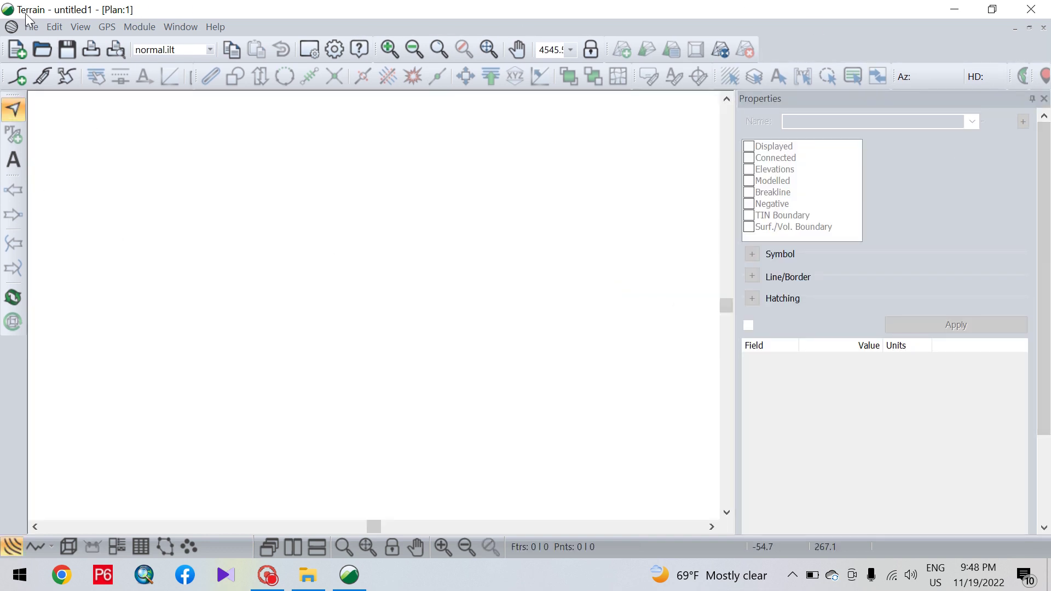
# - Open the M_JETHOAKHAL02 text file from the Desktop folder, with the file type set to All Supported Files
pyautogui.click(39, 53)
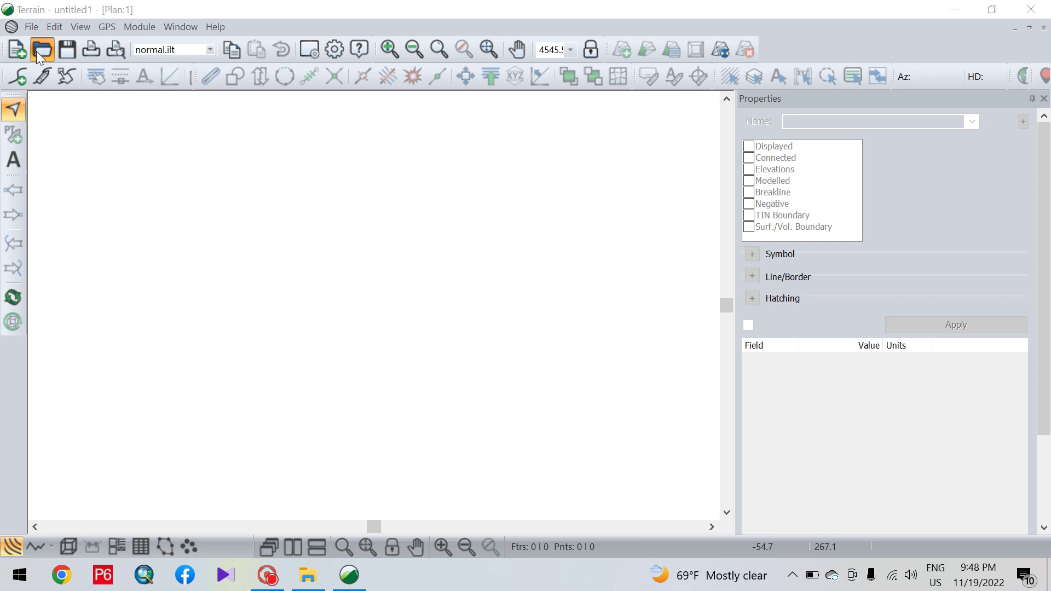
pyautogui.click(509, 30)
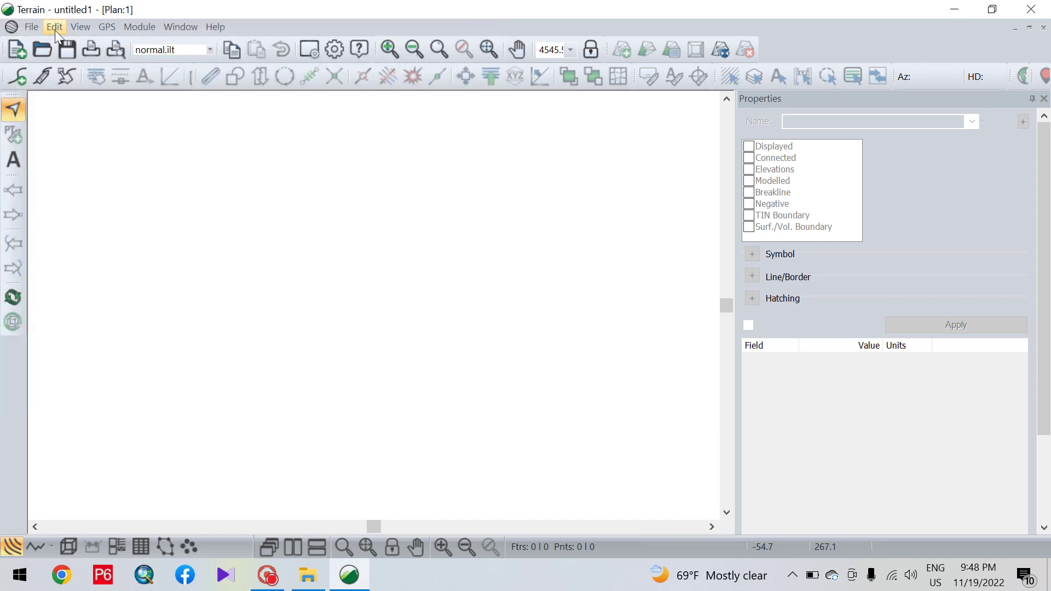
pyautogui.click(26, 24)
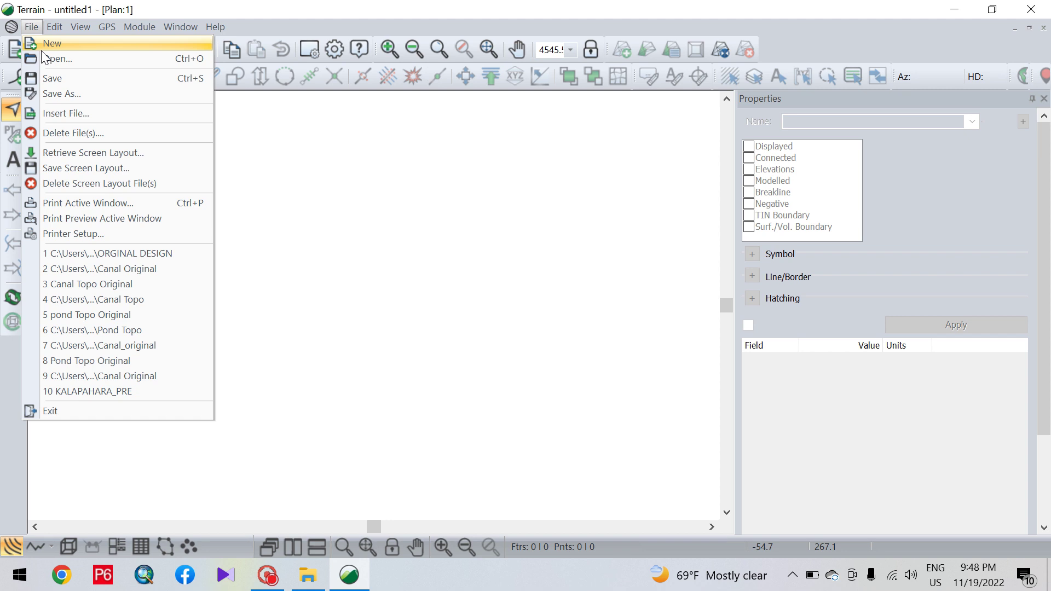
pyautogui.click(44, 59)
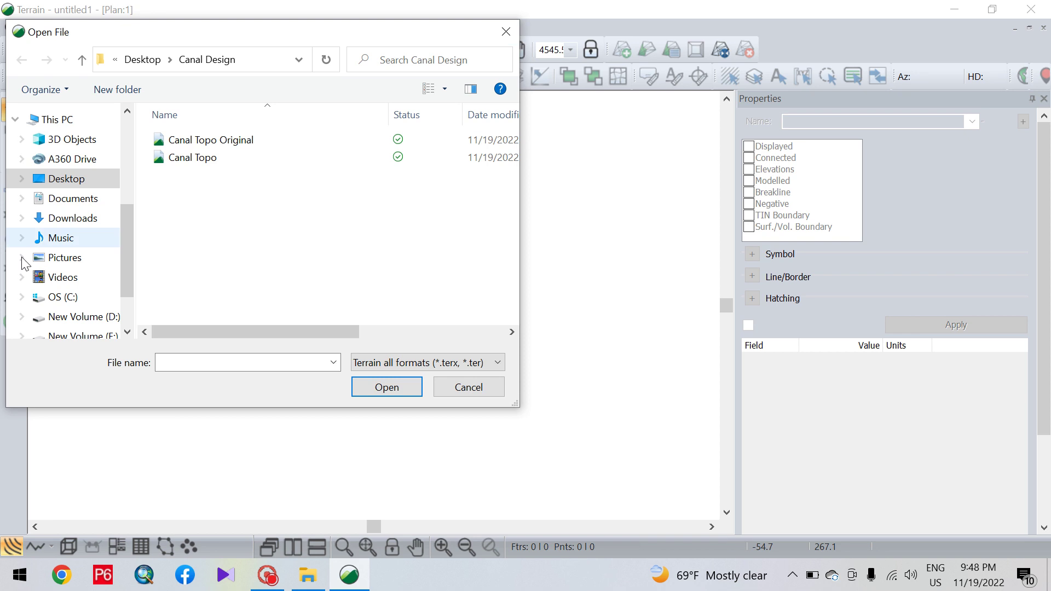
pyautogui.click(88, 176)
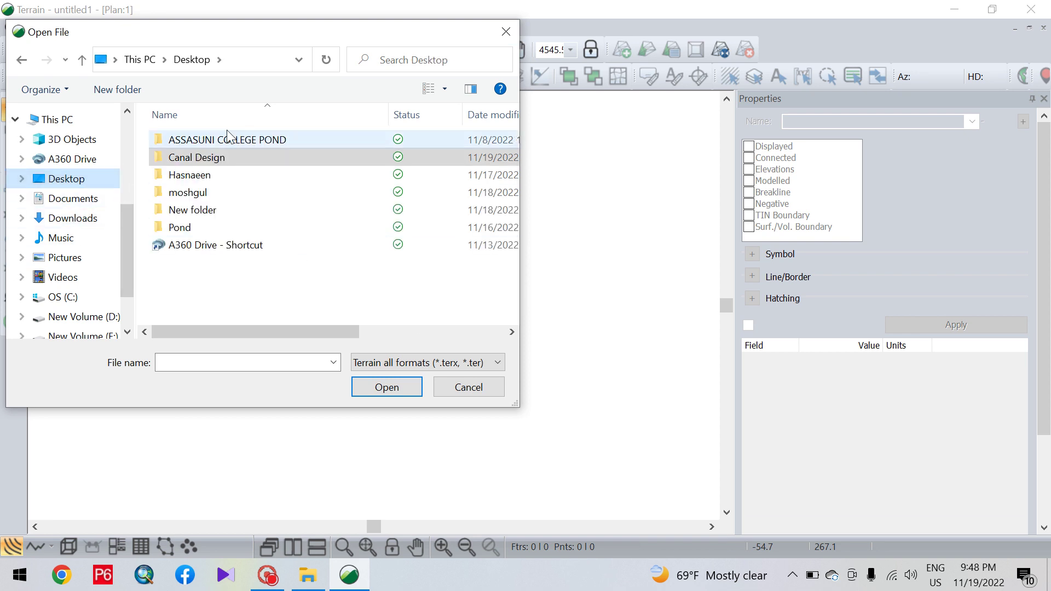
pyautogui.click(419, 363)
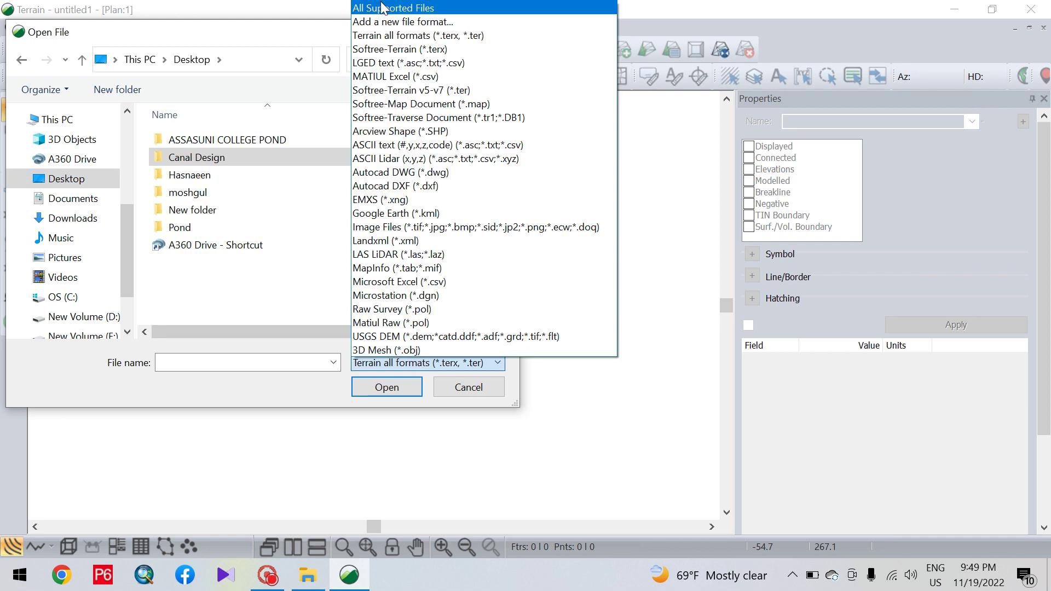
pyautogui.click(383, 8)
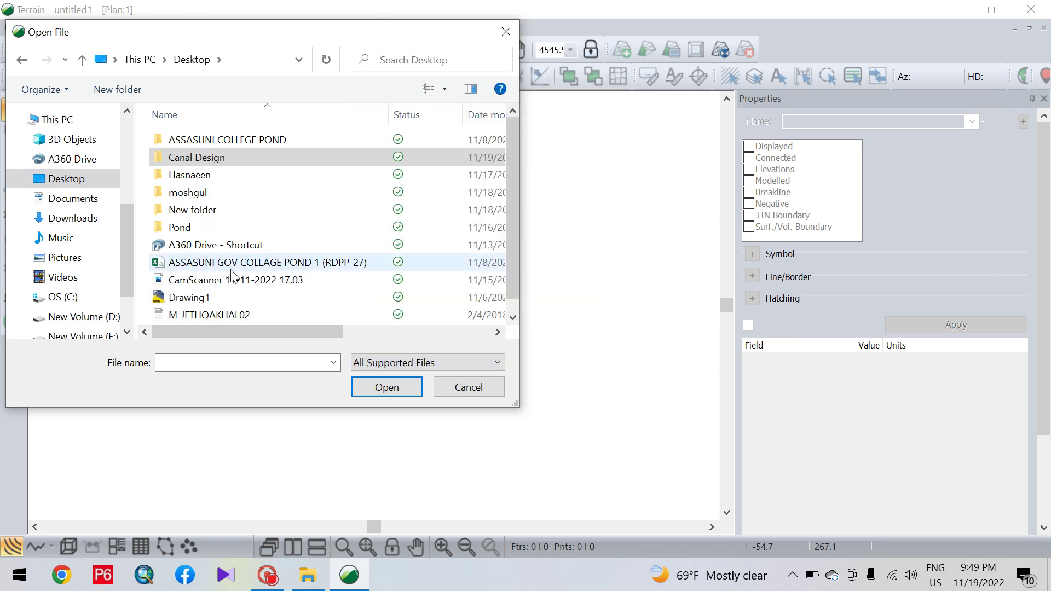
pyautogui.click(227, 316)
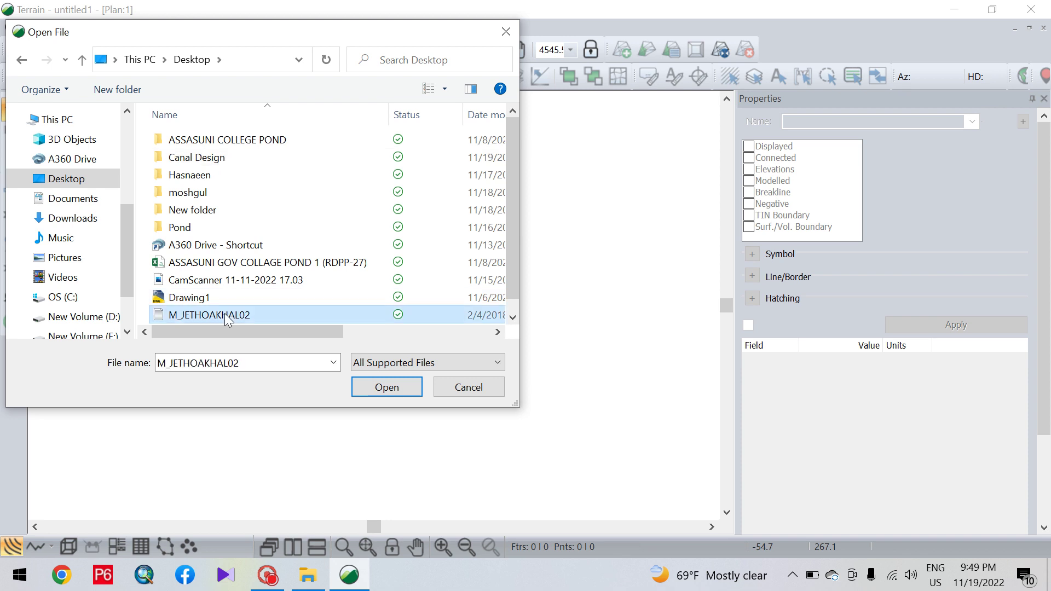
pyautogui.click(387, 388)
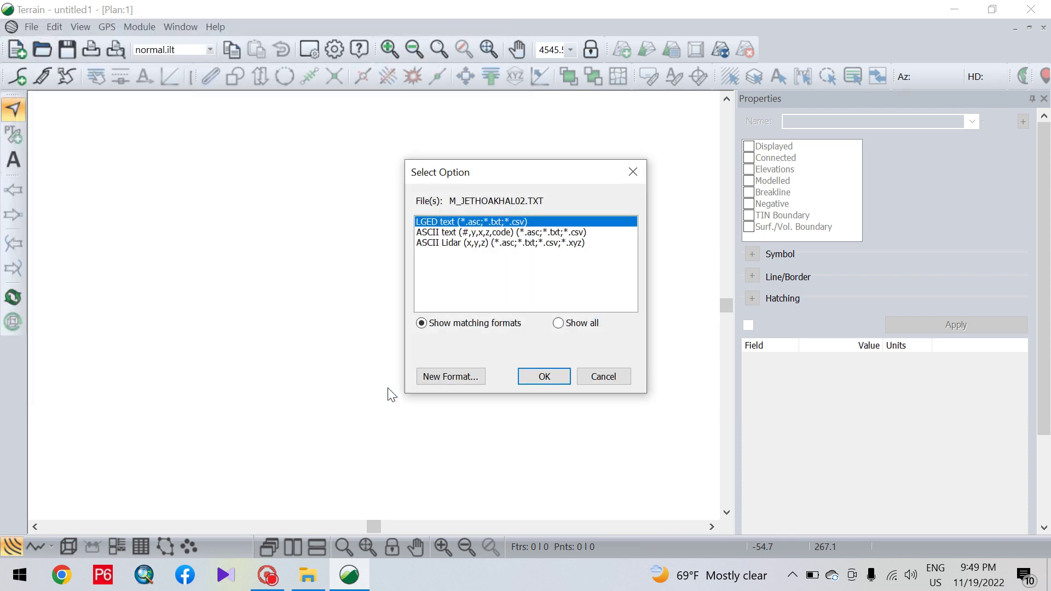
# - Import the survey points in the LGED text format and decline tracking changes to the features
pyautogui.click(551, 380)
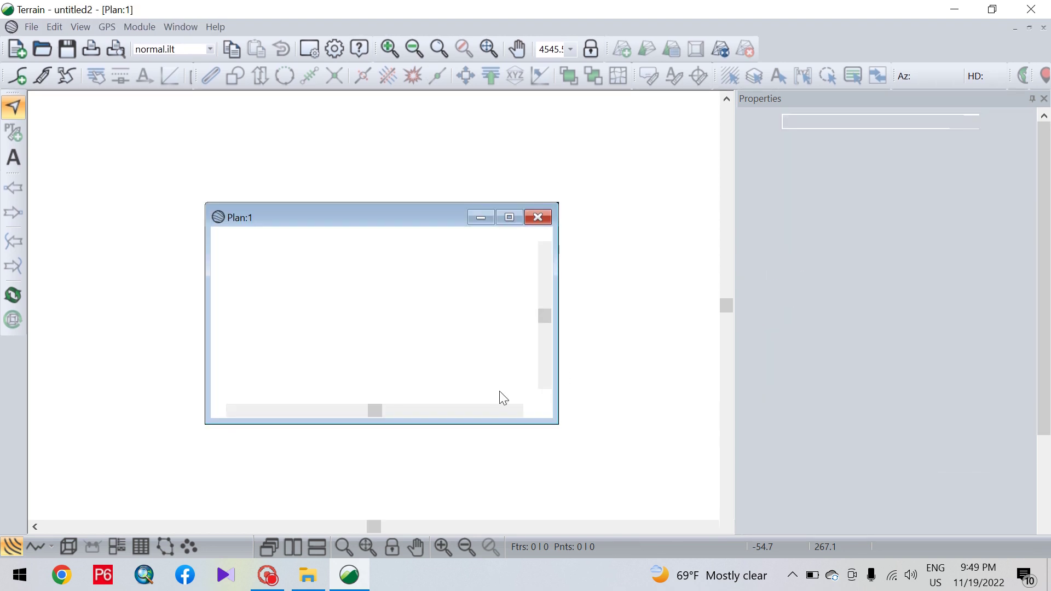
pyautogui.click(688, 465)
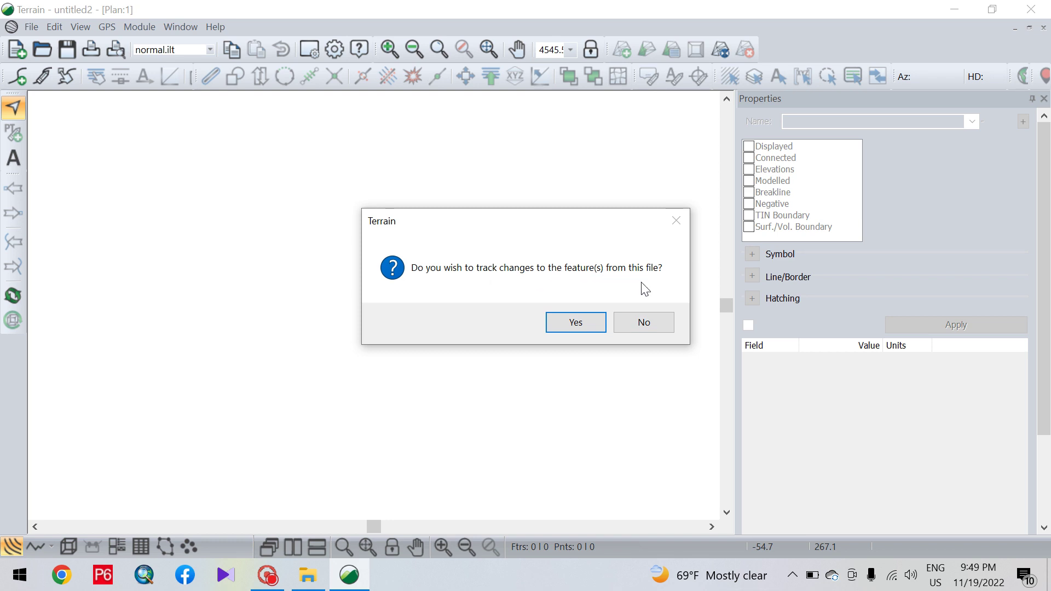
pyautogui.click(649, 321)
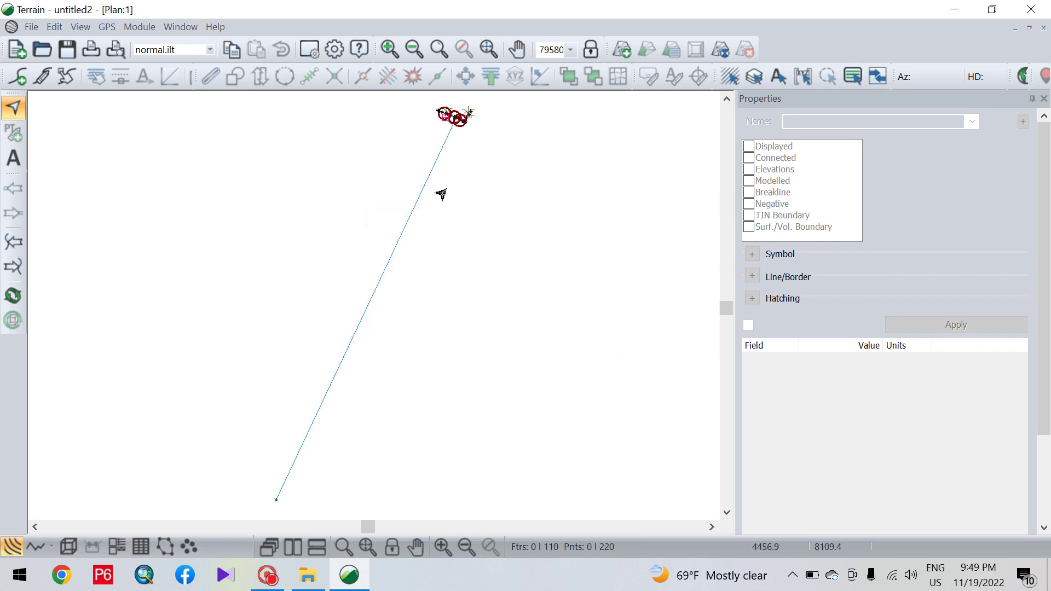
# - Inspect the long stray line running away from the surveyed canal, checking its feature properties, and return to the full plan extents
pyautogui.scroll(-2, 440, 193)
pyautogui.scroll(-1, 441, 185)
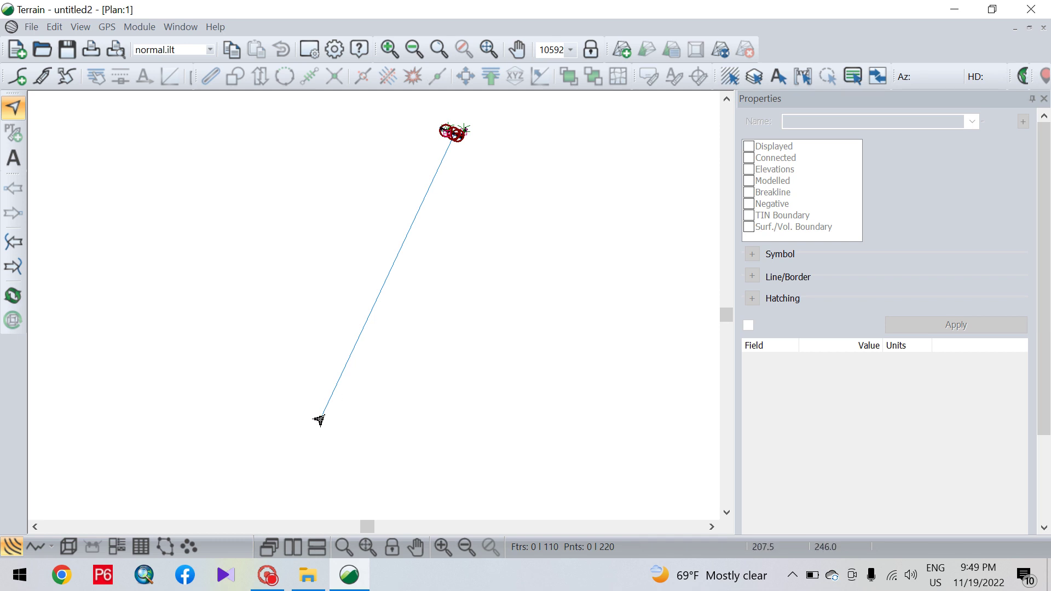
pyautogui.scroll(1, 319, 420)
pyautogui.moveTo(312, 421)
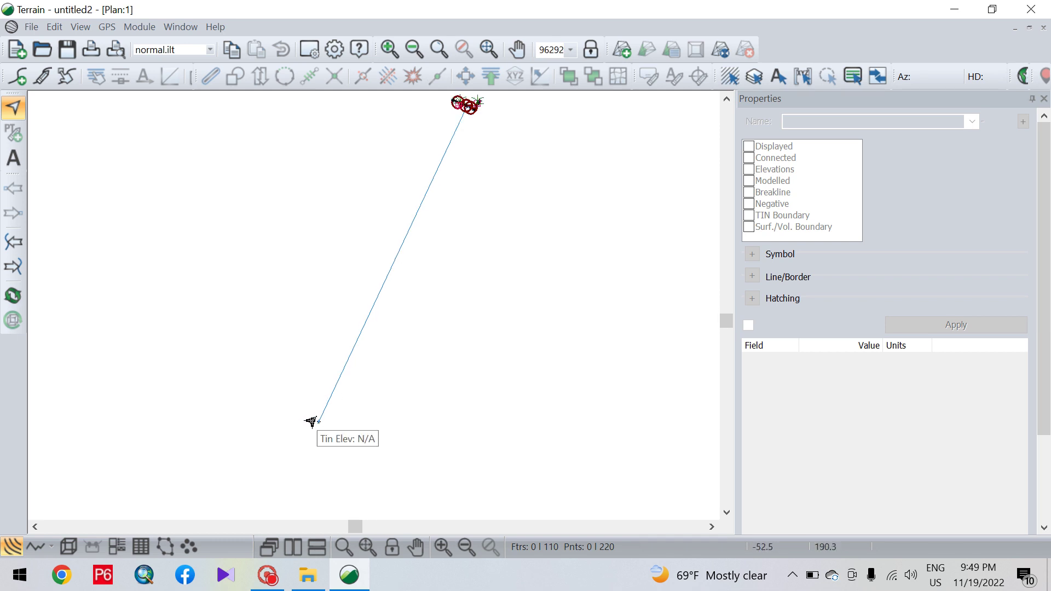
pyautogui.click(323, 433)
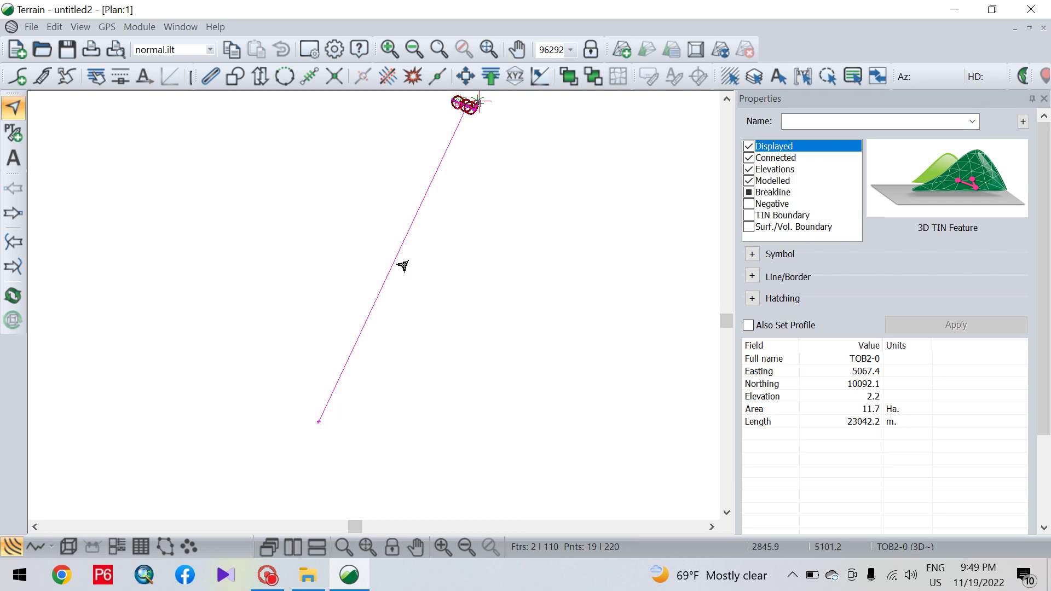
pyautogui.press('Escape')
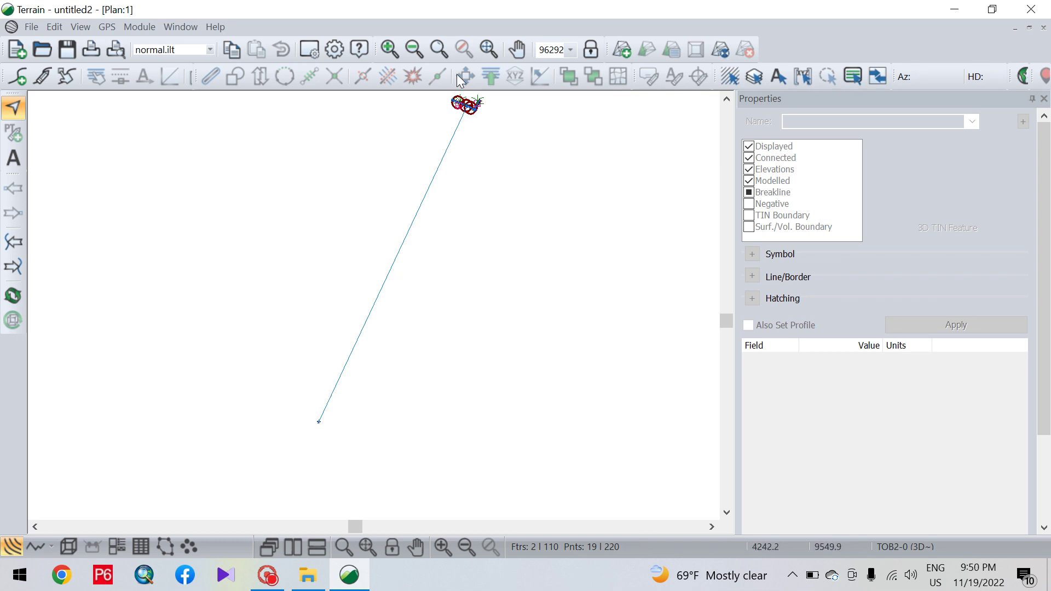
pyautogui.click(492, 44)
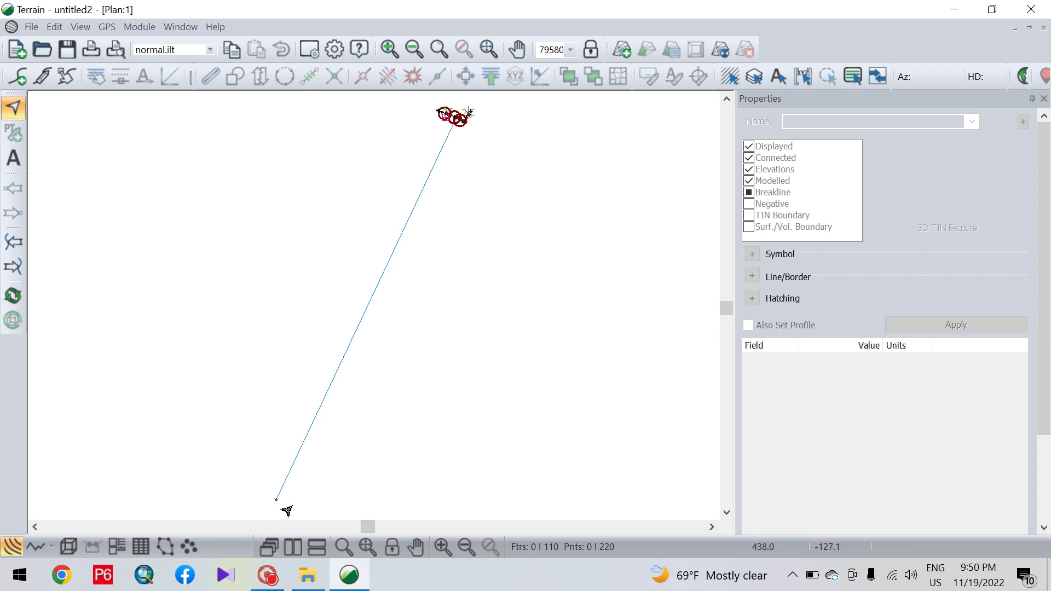
# - Select the TOB2 feature at the bank point where the stray line leaves the canal
pyautogui.scroll(3, 458, 113)
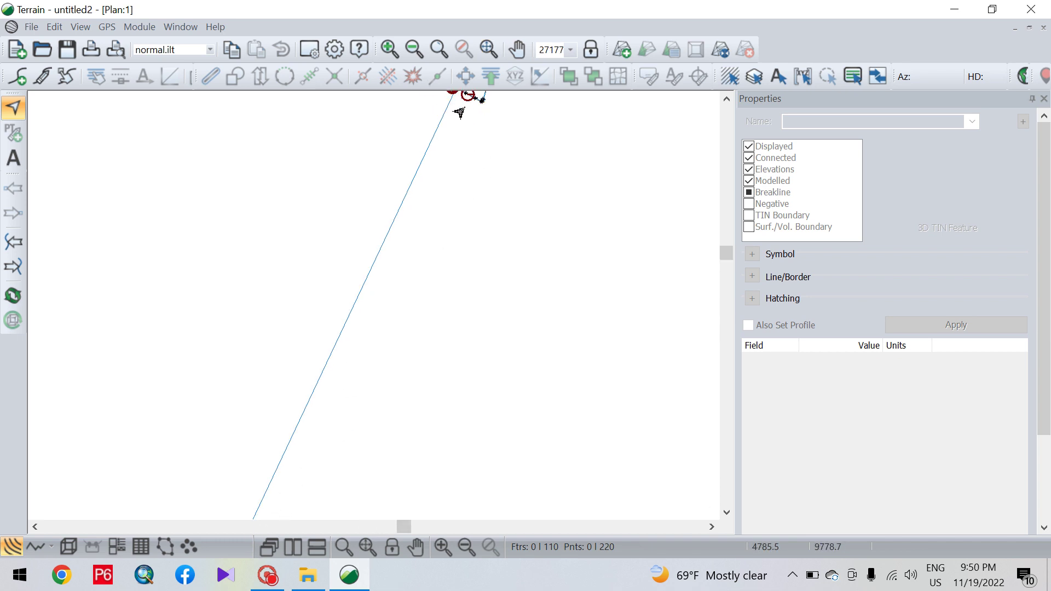
pyautogui.scroll(1, 447, 169)
pyautogui.moveTo(439, 204); pyautogui.dragTo(409, 378, button='middle')
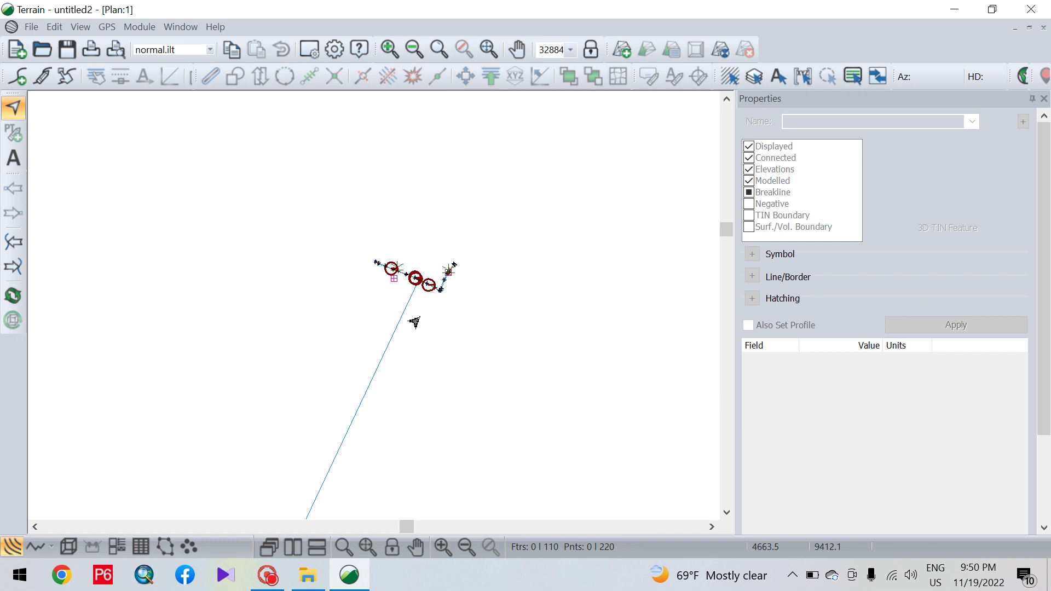
pyautogui.scroll(10, 416, 274)
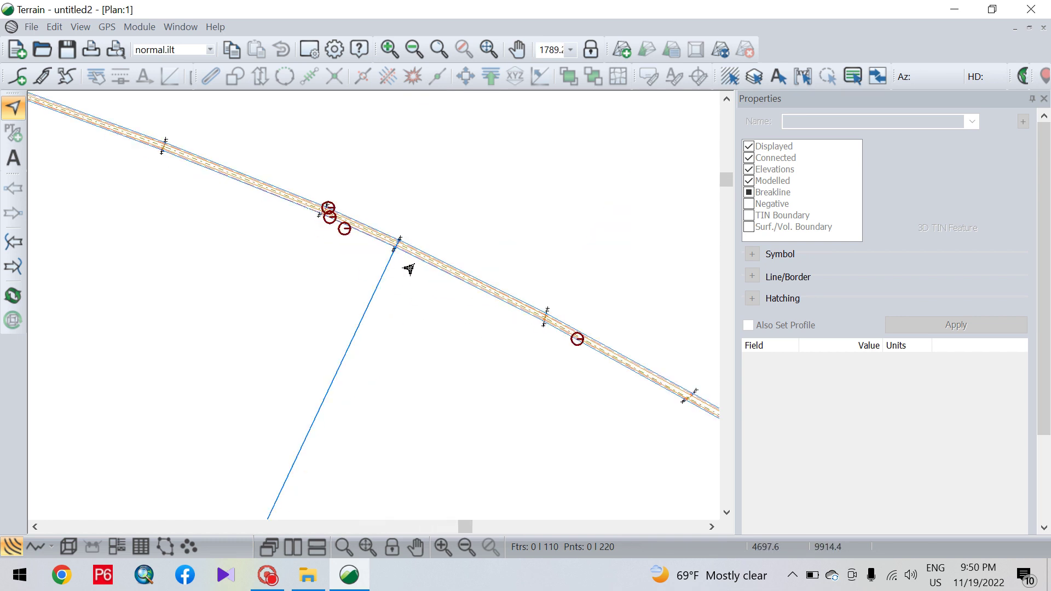
pyautogui.scroll(7, 389, 239)
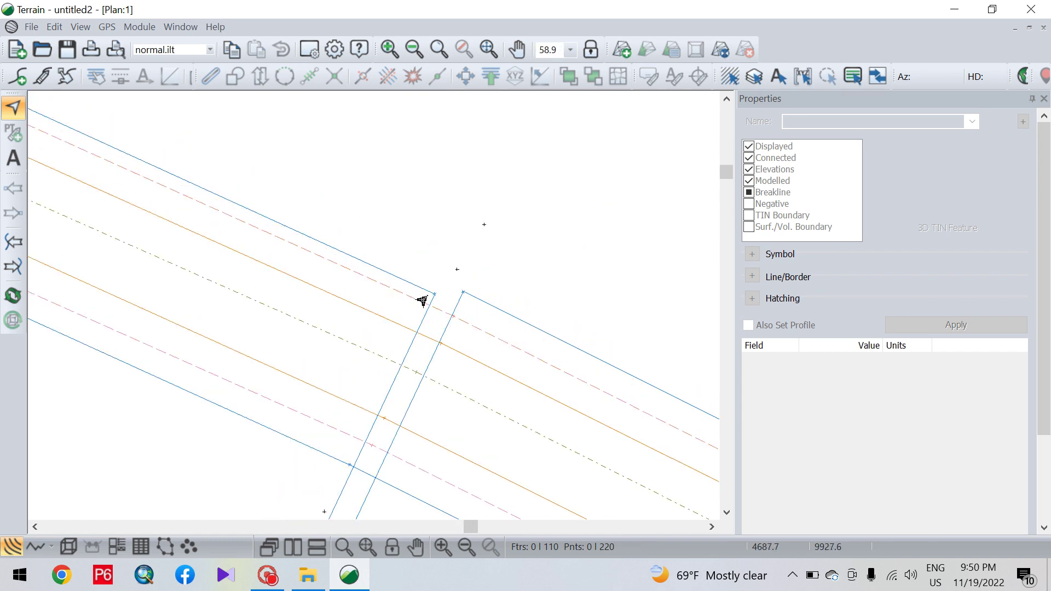
pyautogui.scroll(-1, 427, 320)
pyautogui.moveTo(427, 340); pyautogui.dragTo(429, 244, button='middle')
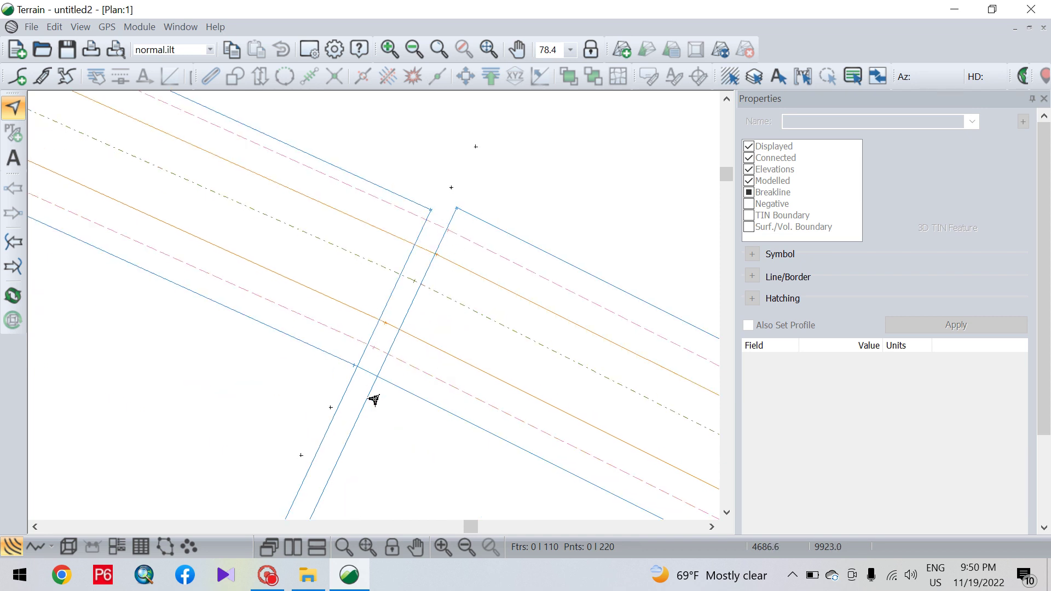
pyautogui.click(451, 212)
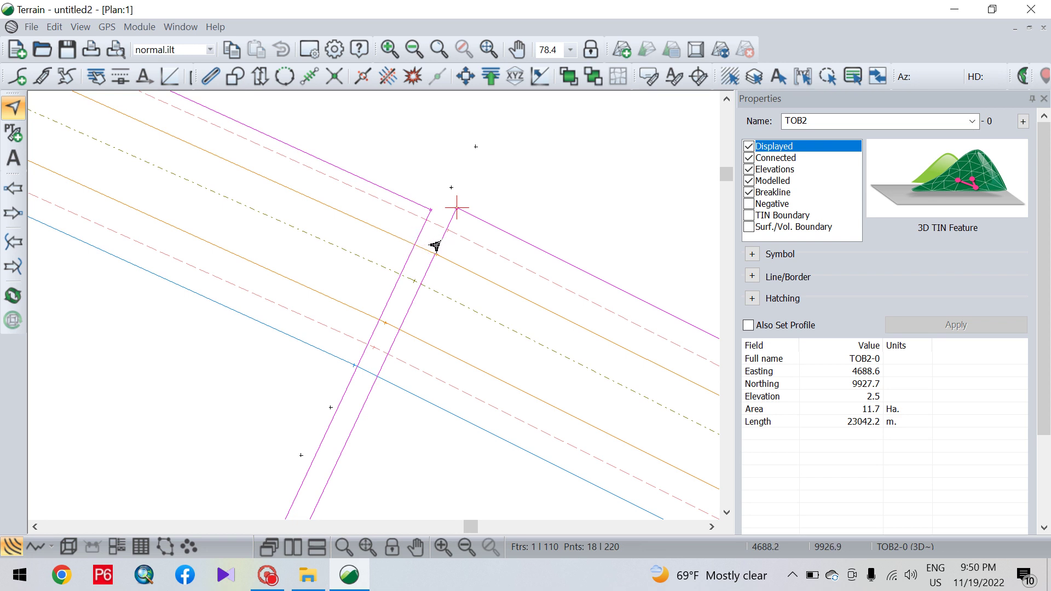
# - Break the TOB2 line at the two bank points where the stray line leaves the canal
pyautogui.click(372, 79)
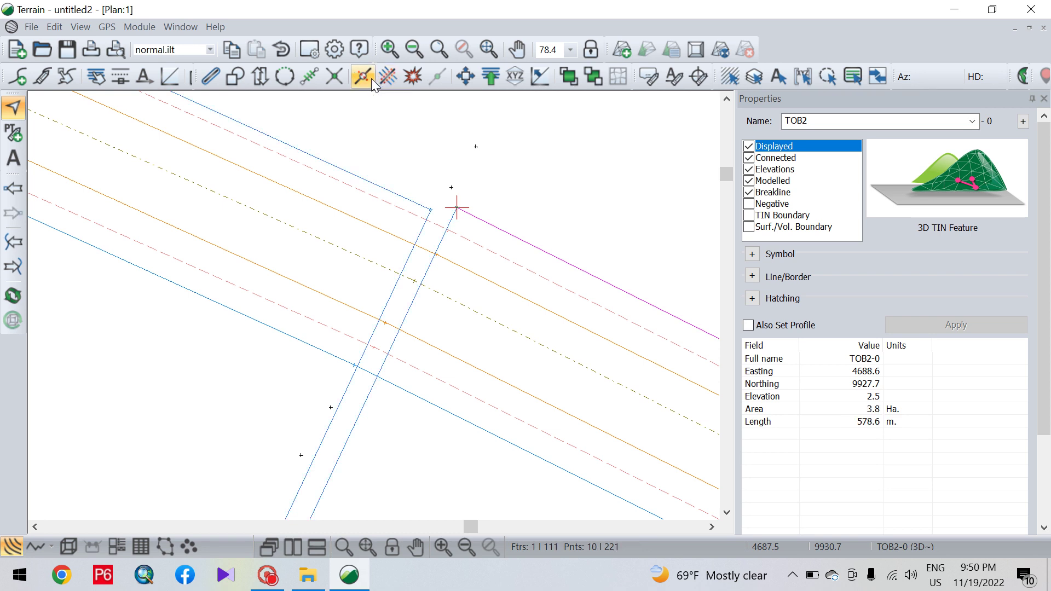
pyautogui.click(443, 230)
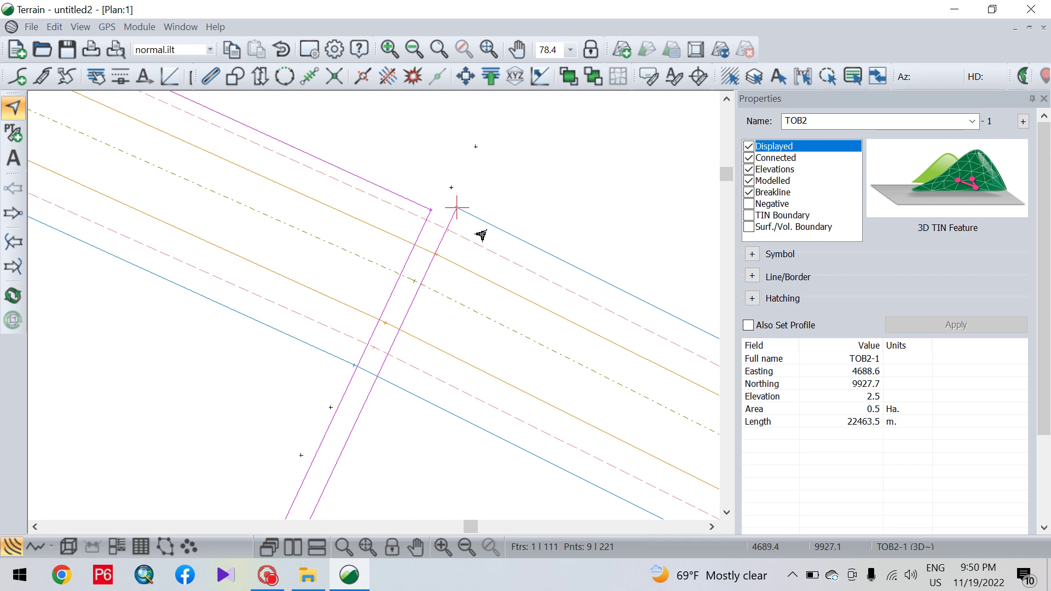
pyautogui.click(366, 78)
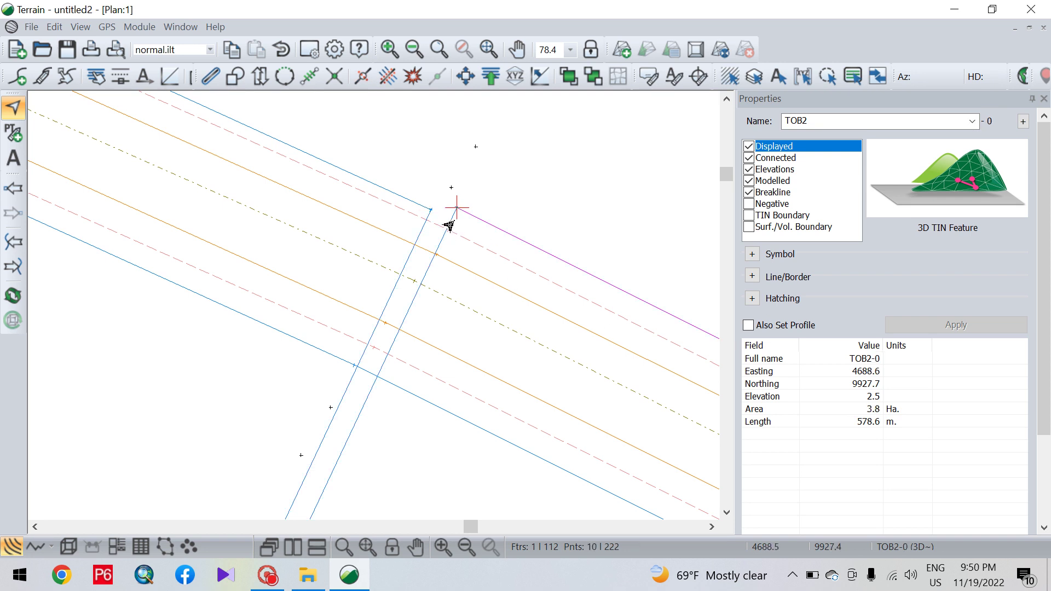
# - Delete the separated stray TOB2 segment running away from the canal
pyautogui.click(446, 223)
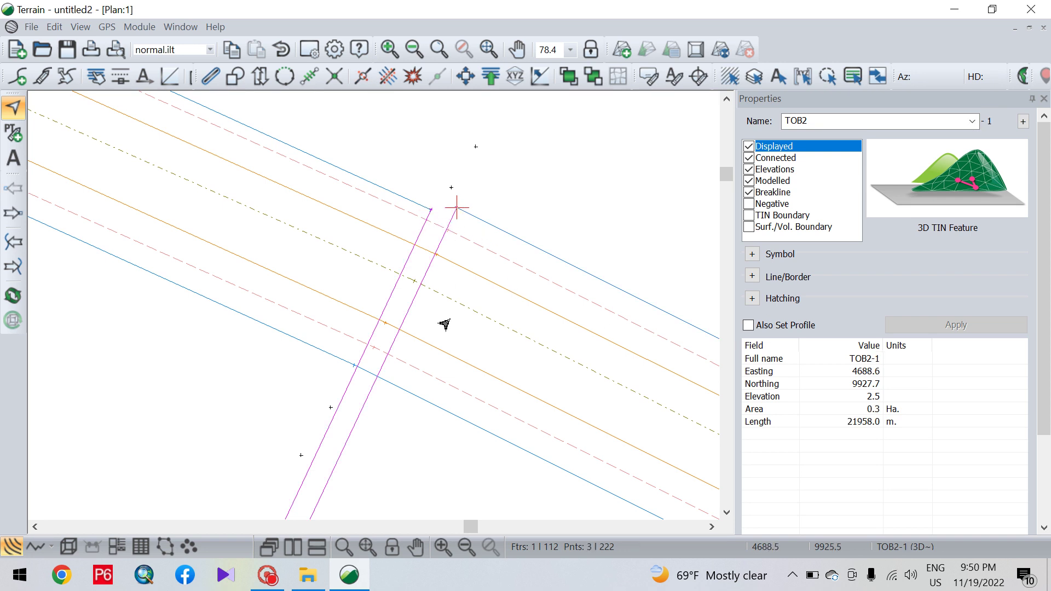
pyautogui.click(384, 193)
pyautogui.click(376, 438)
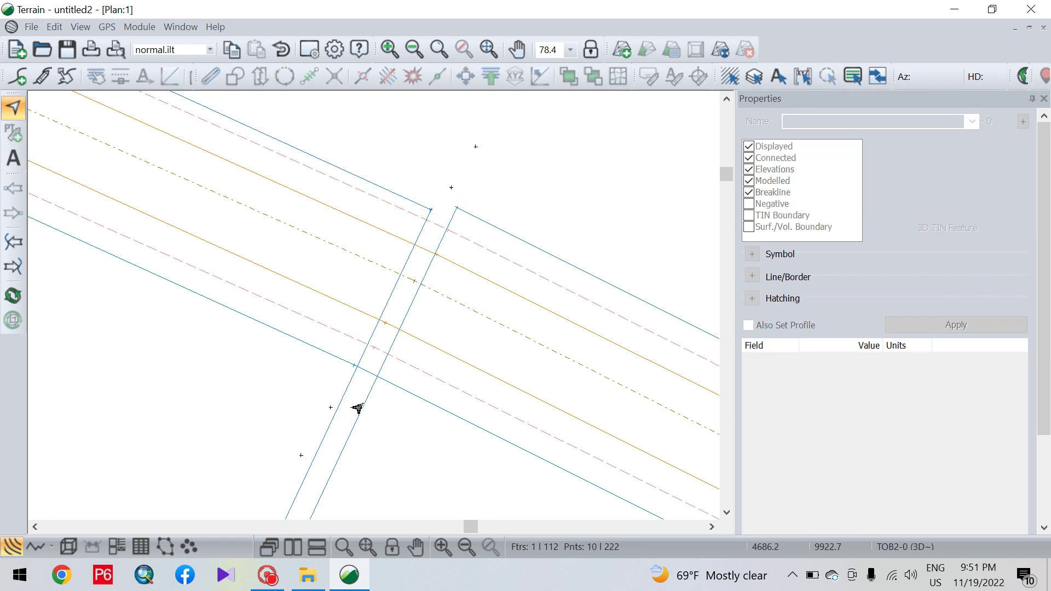
pyautogui.click(357, 412)
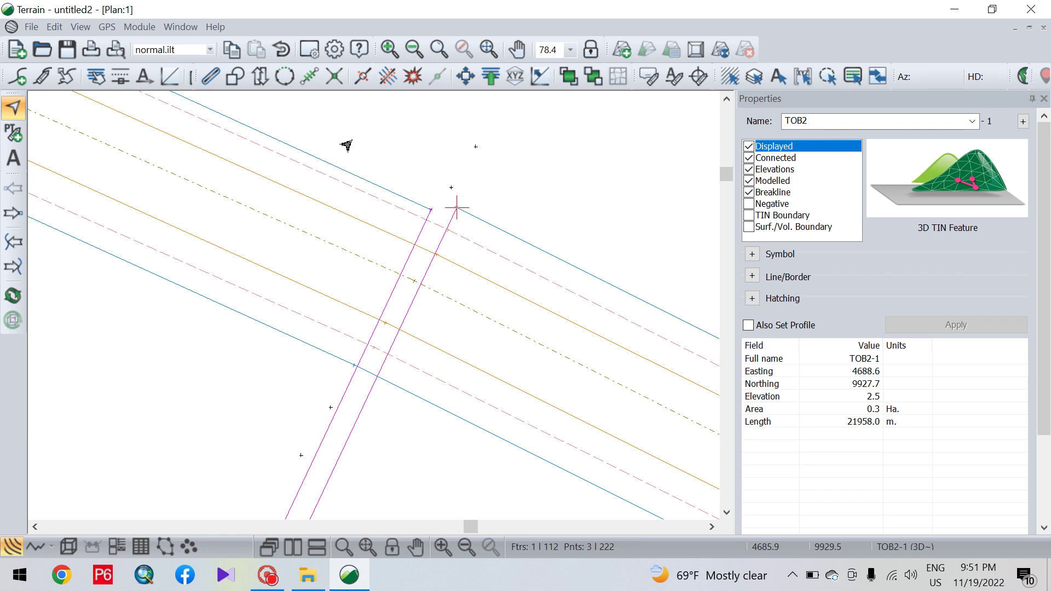
pyautogui.press('Delete')
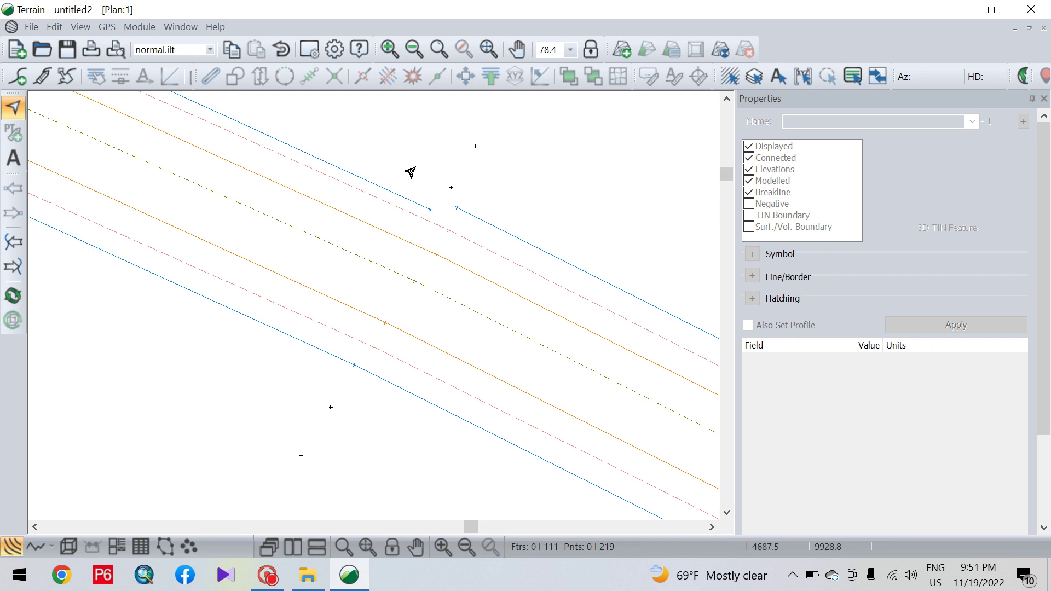
# - Close the gap in the TOB2 bank line by moving the open end of one piece onto the end of the other
pyautogui.click(461, 217)
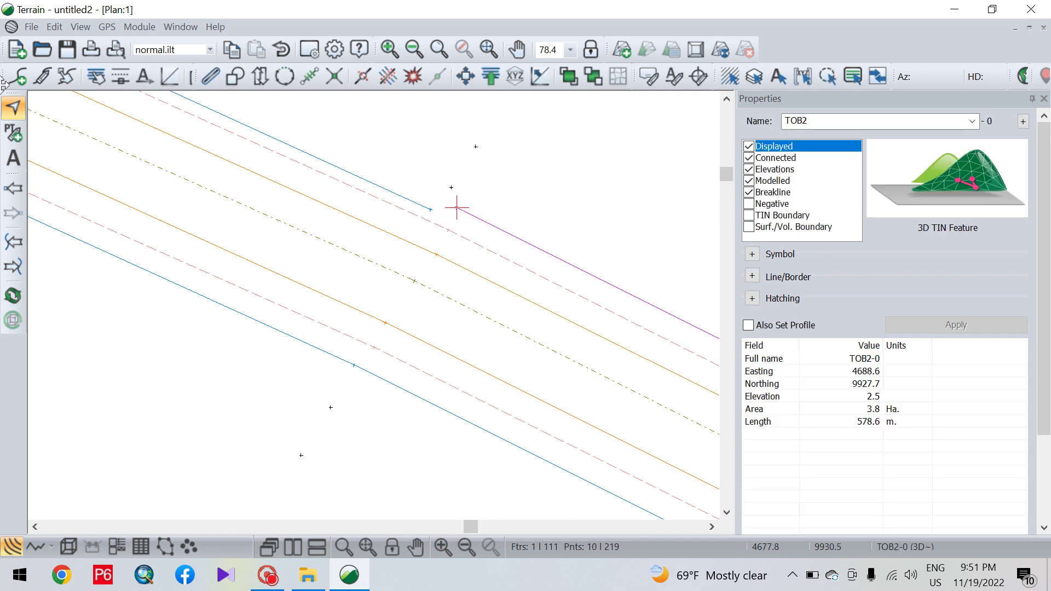
pyautogui.click(10, 137)
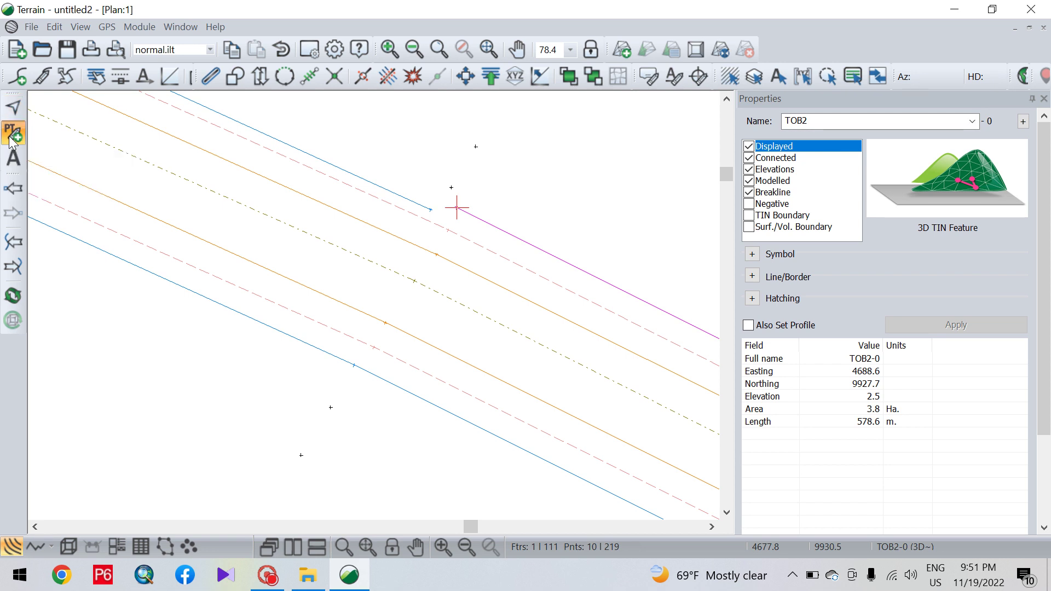
pyautogui.moveTo(458, 207); pyautogui.dragTo(429, 210)
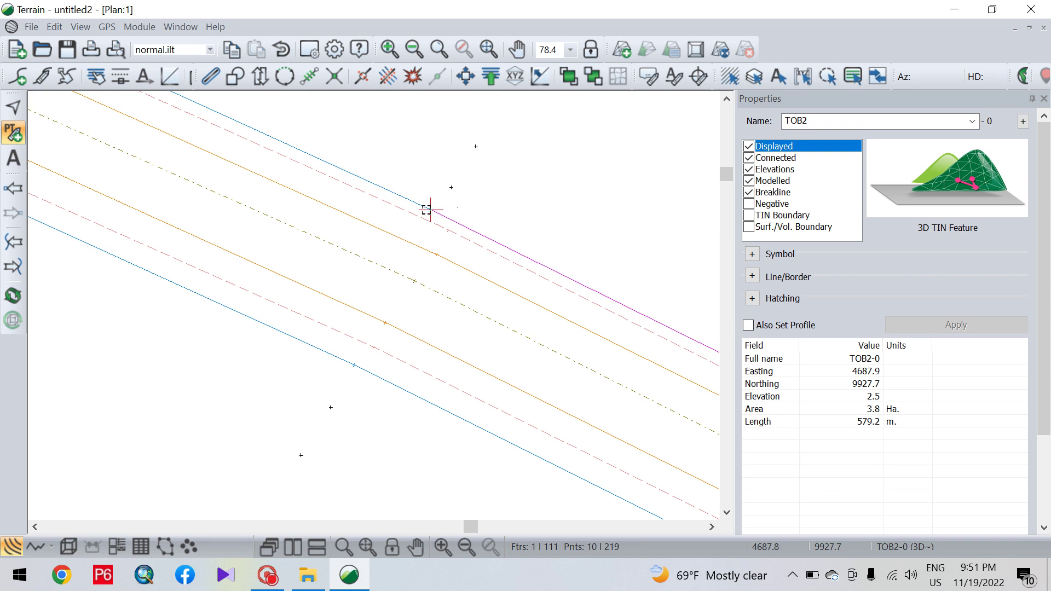
pyautogui.click(14, 109)
pyautogui.click(500, 203)
# - Delete the stray Code point lying far away from the surveyed canal
pyautogui.scroll(1, 501, 202)
pyautogui.scroll(1, 501, 203)
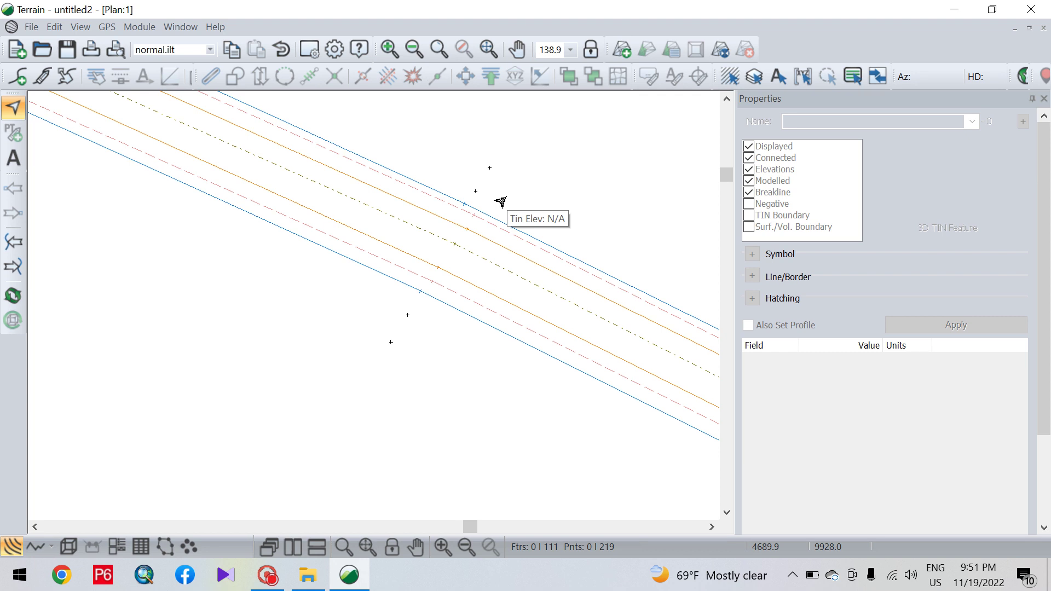
pyautogui.scroll(-3, 501, 201)
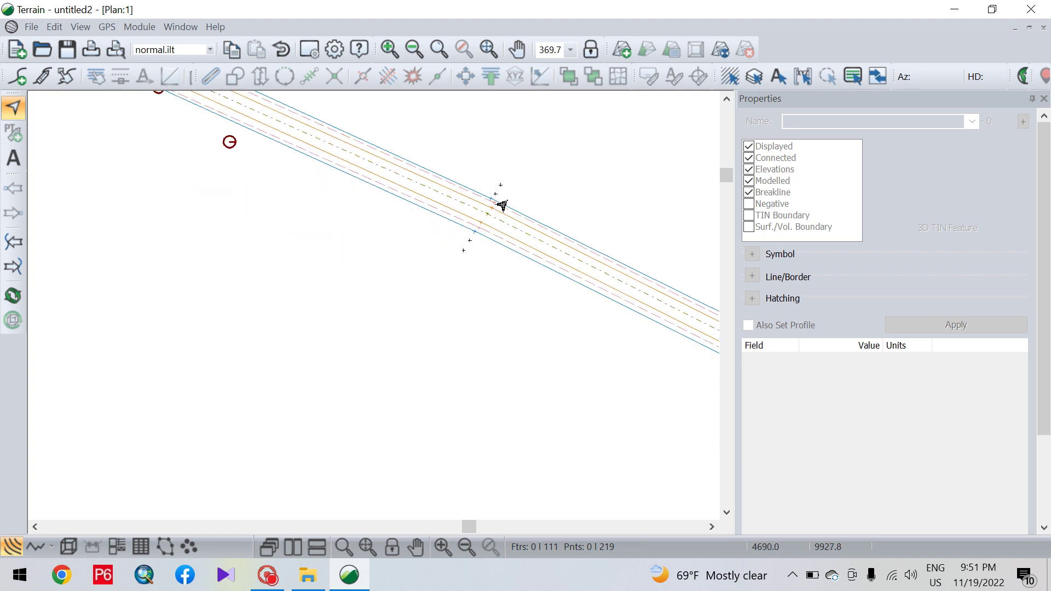
pyautogui.click(487, 49)
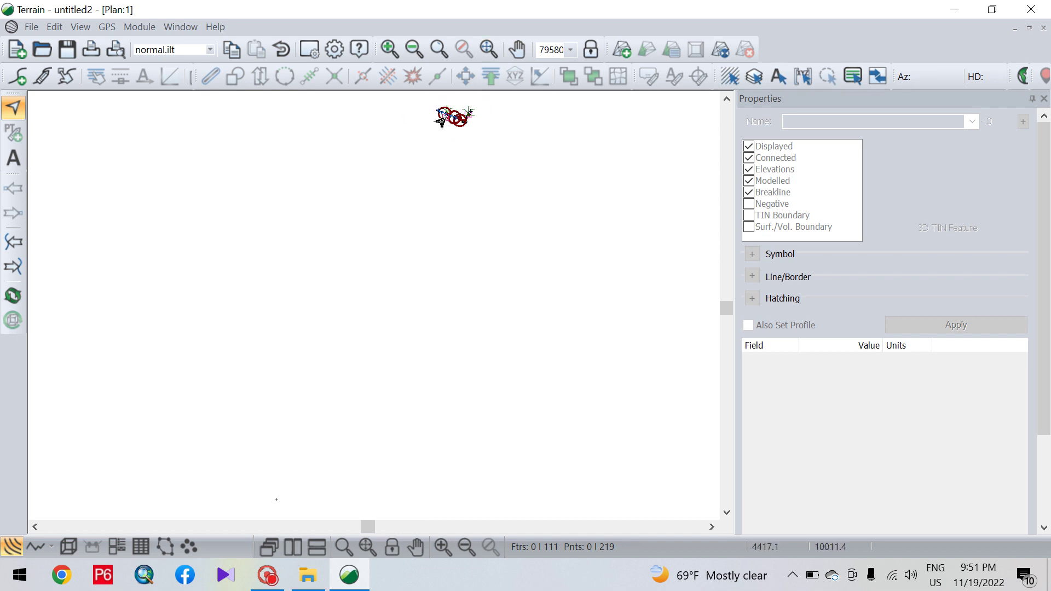
pyautogui.moveTo(246, 485); pyautogui.dragTo(304, 526)
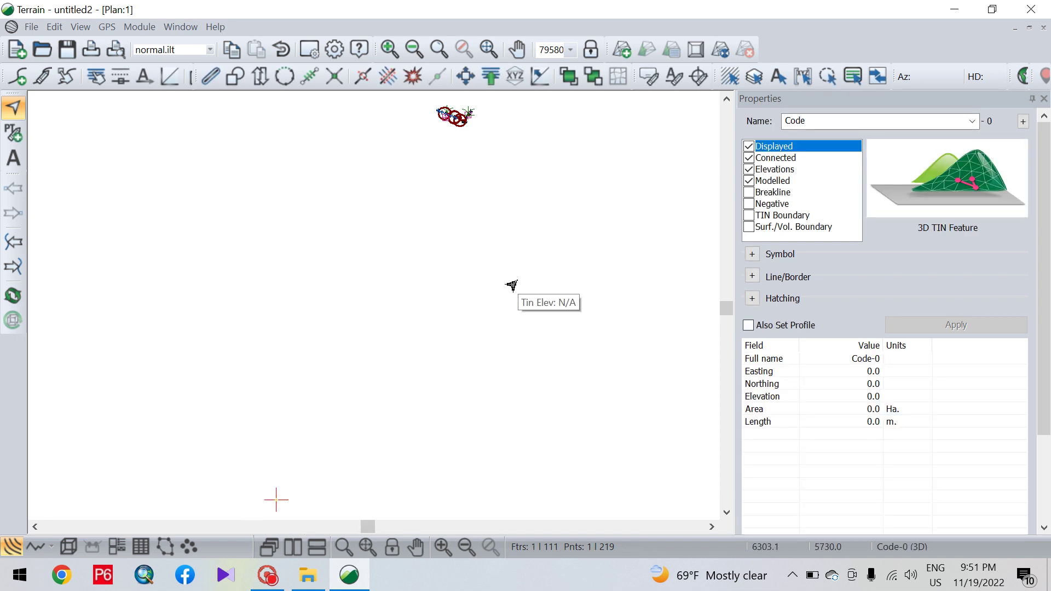
pyautogui.press('Delete')
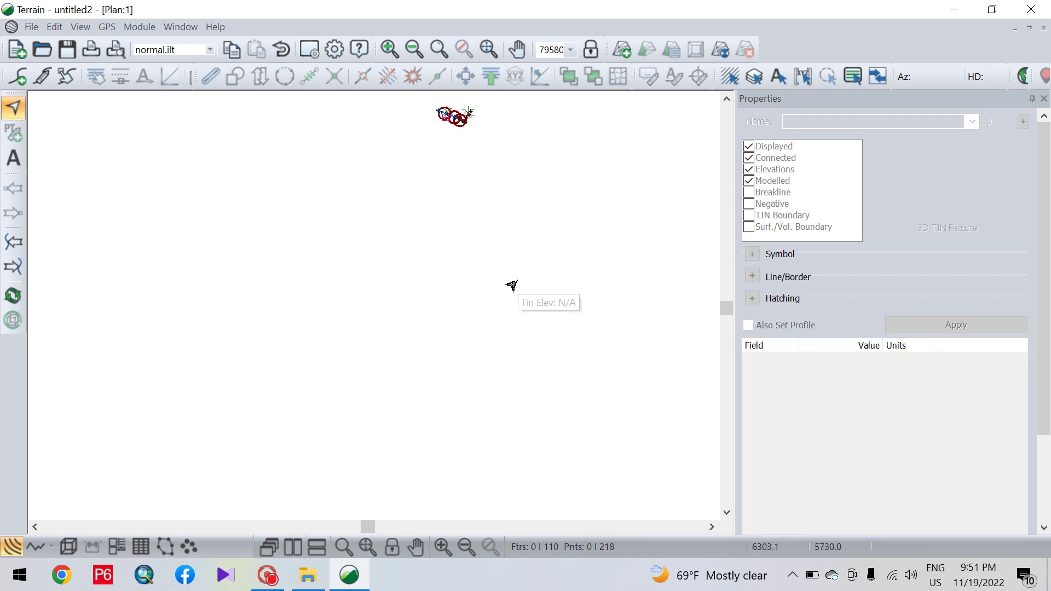
# - Look over the full canal plan and check the properties of the isolated point at its northeastern end
pyautogui.click(482, 56)
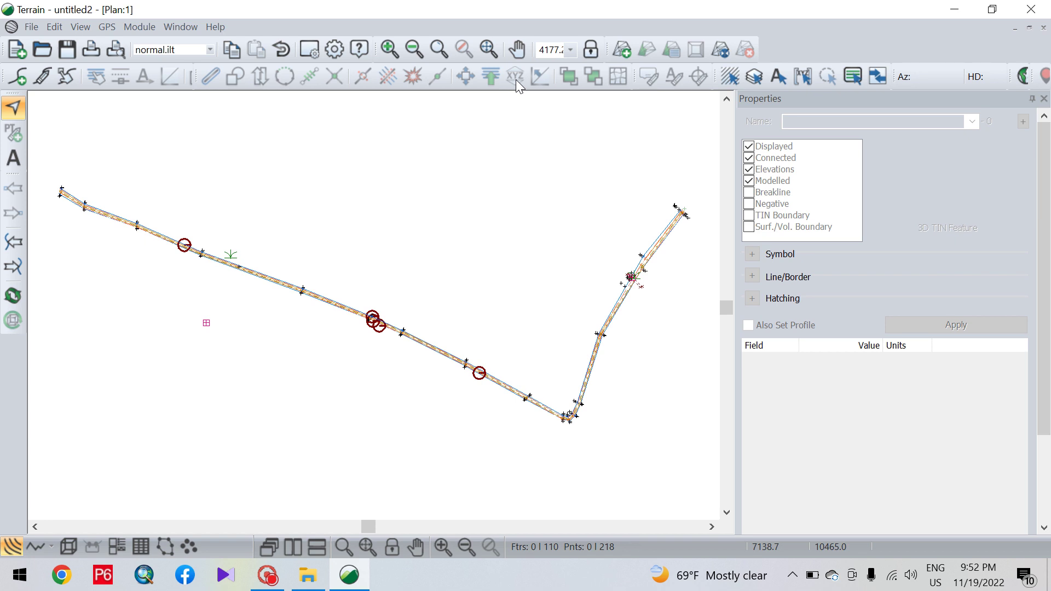
pyautogui.scroll(5, 667, 213)
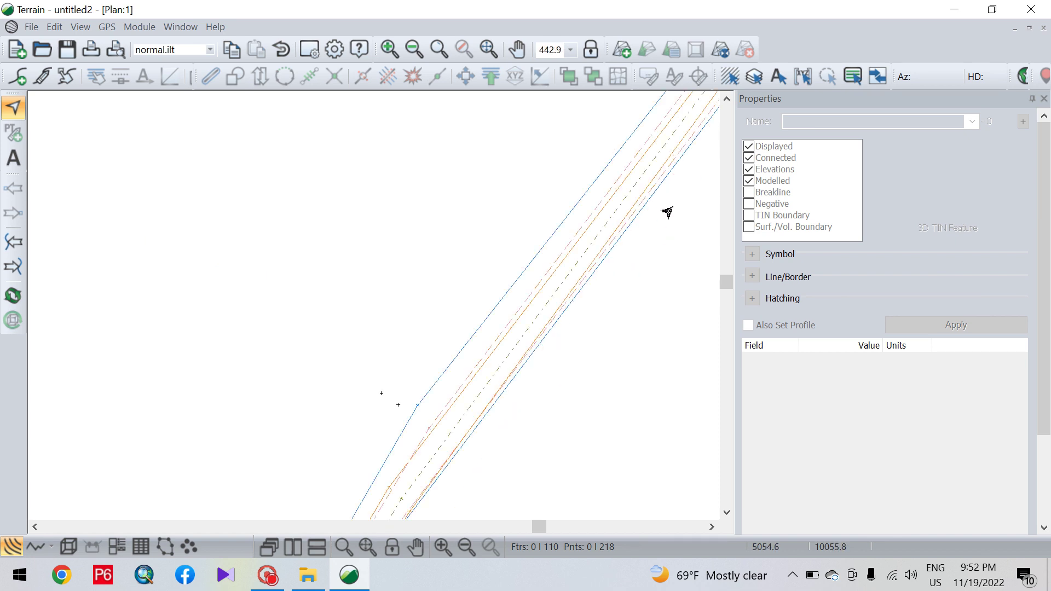
pyautogui.scroll(-5, 667, 213)
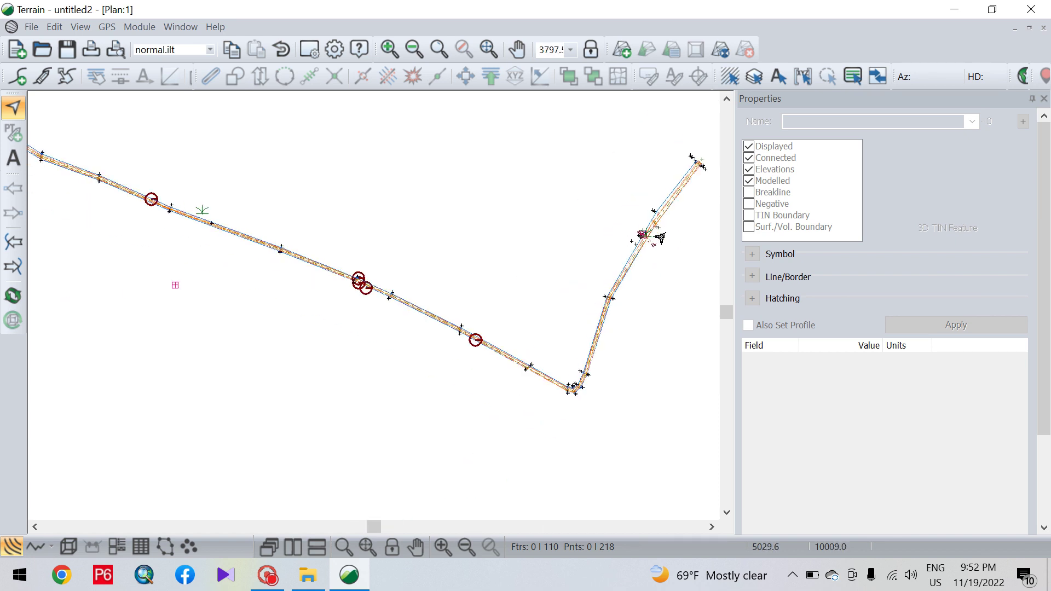
pyautogui.scroll(-3, 631, 237)
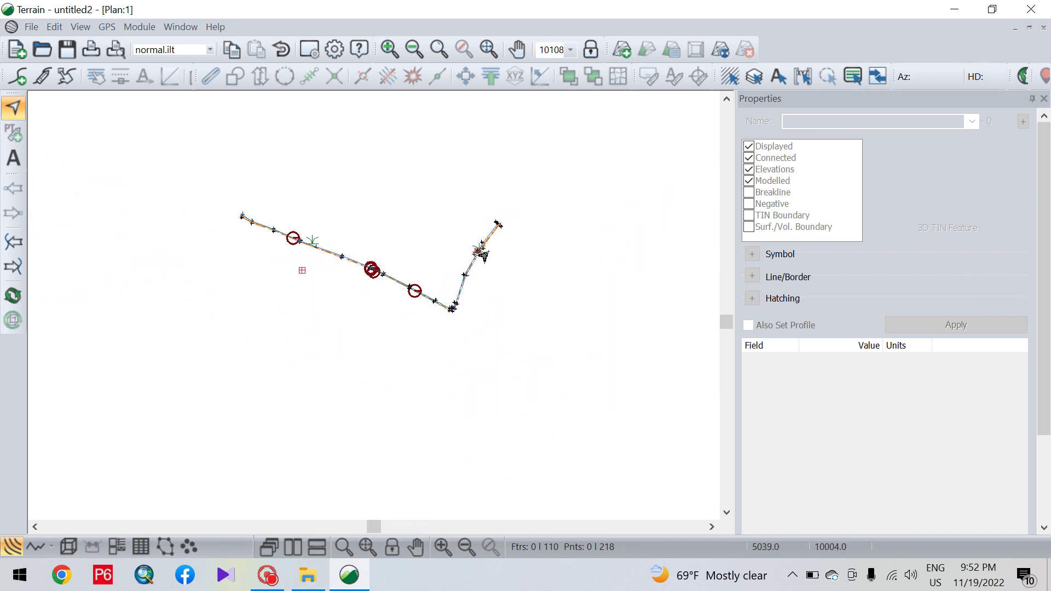
pyautogui.scroll(2, 483, 253)
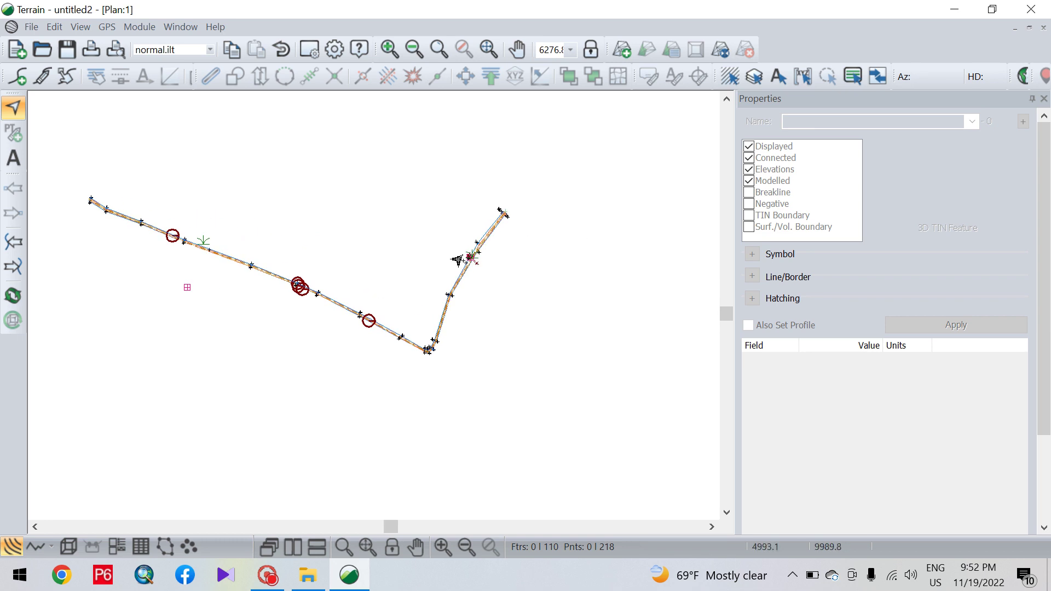
pyautogui.scroll(2, 457, 259)
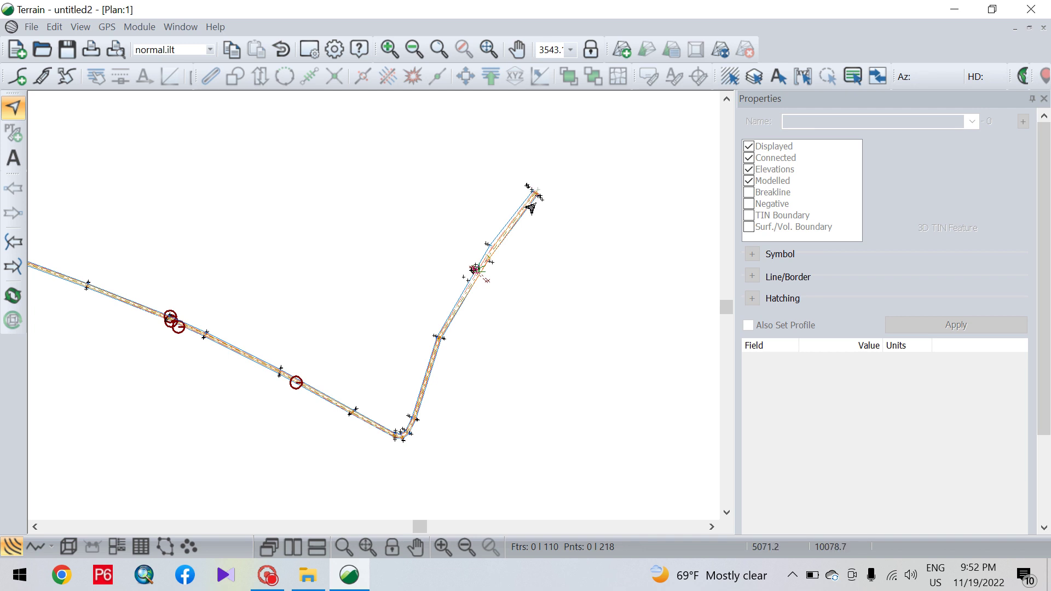
pyautogui.scroll(3, 541, 189)
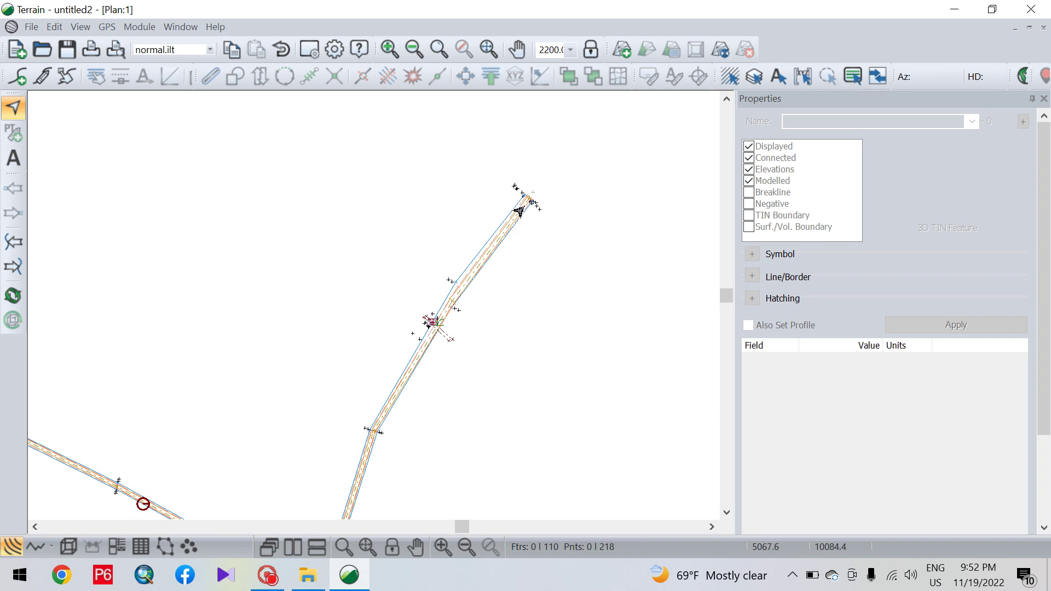
pyautogui.scroll(2, 538, 198)
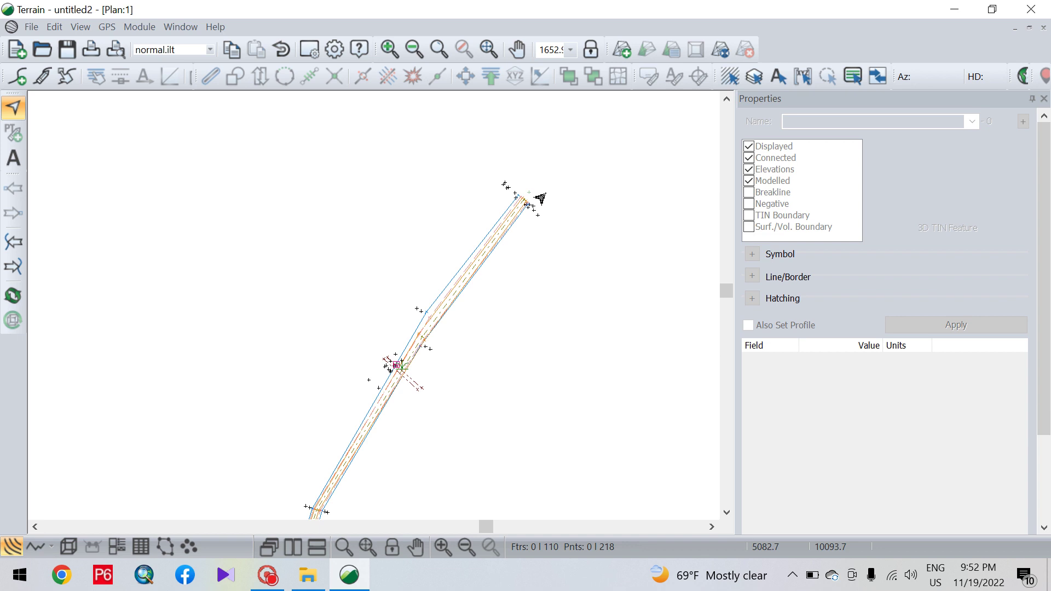
pyautogui.moveTo(540, 197)
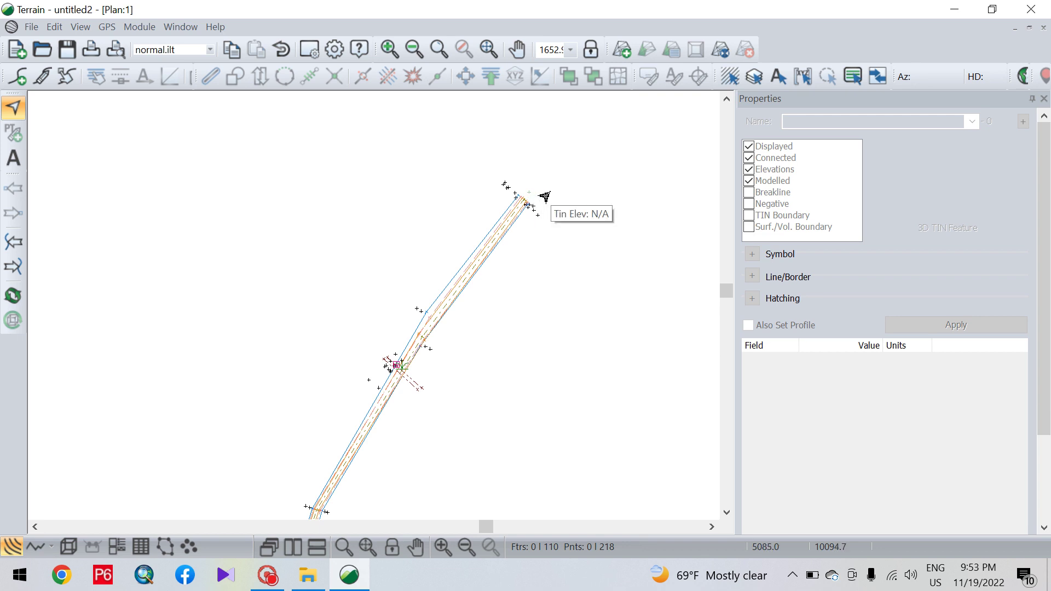
pyautogui.scroll(1, 529, 184)
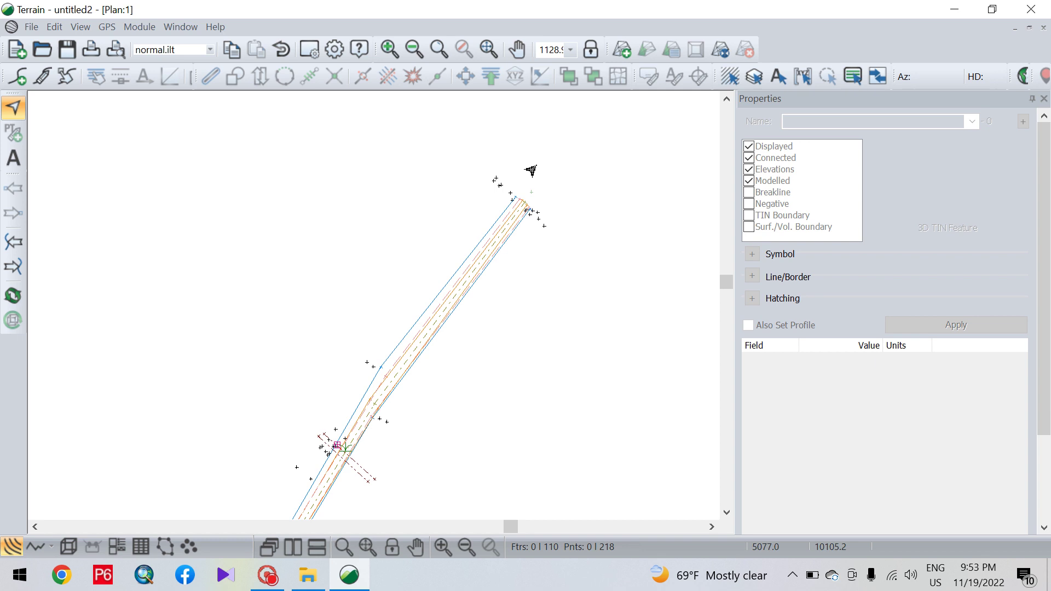
pyautogui.click(530, 196)
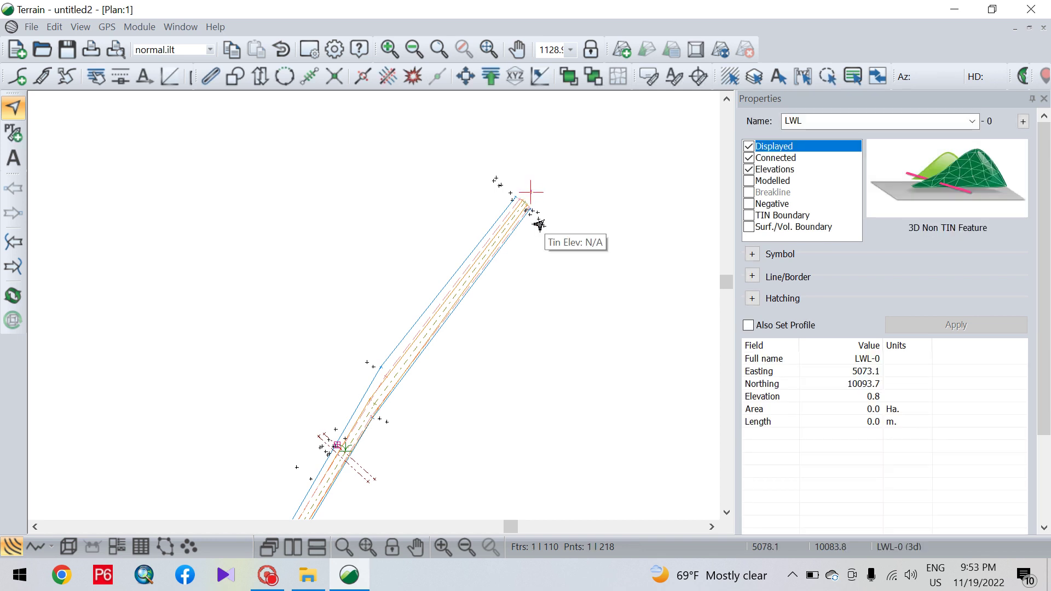
# - Examine the structure crossing the canal and check the feature properties of the survey points around it
pyautogui.scroll(-3, 554, 272)
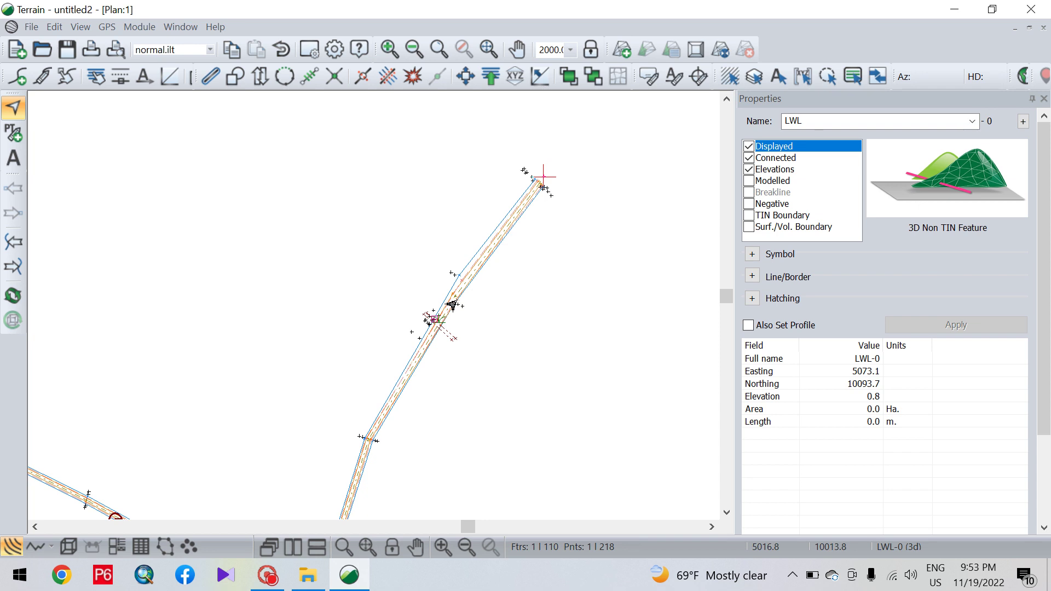
pyautogui.moveTo(433, 322); pyautogui.dragTo(475, 244, button='middle')
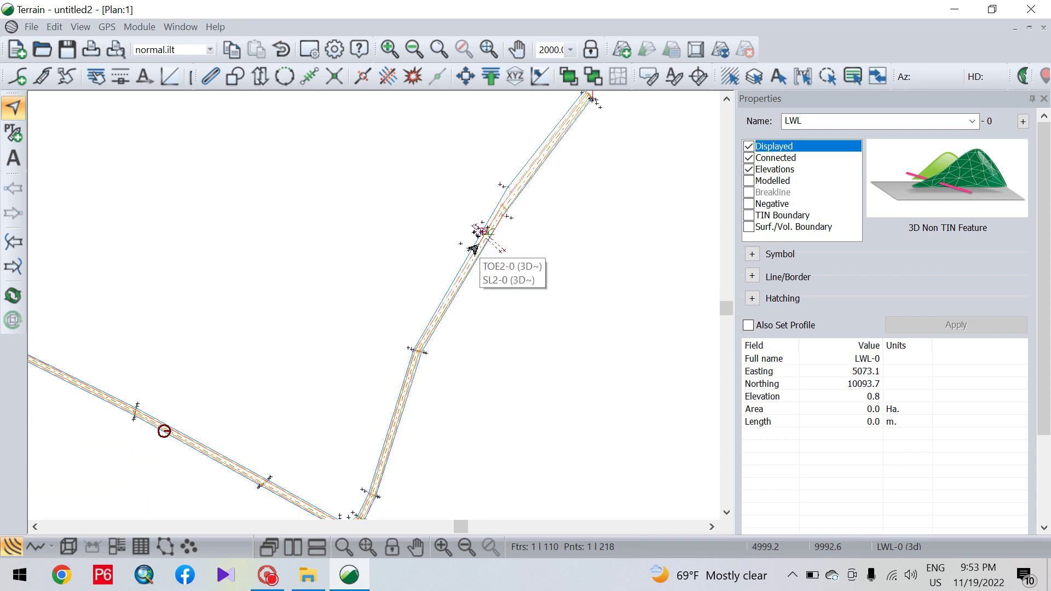
pyautogui.scroll(4, 470, 247)
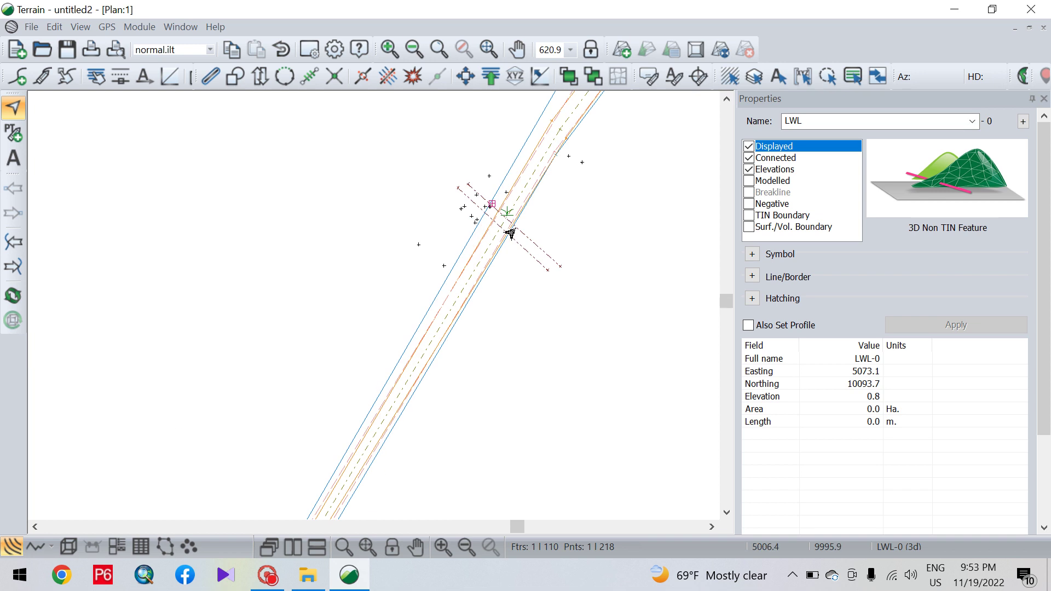
pyautogui.scroll(2, 510, 219)
pyautogui.moveTo(537, 172); pyautogui.dragTo(497, 242, button='middle')
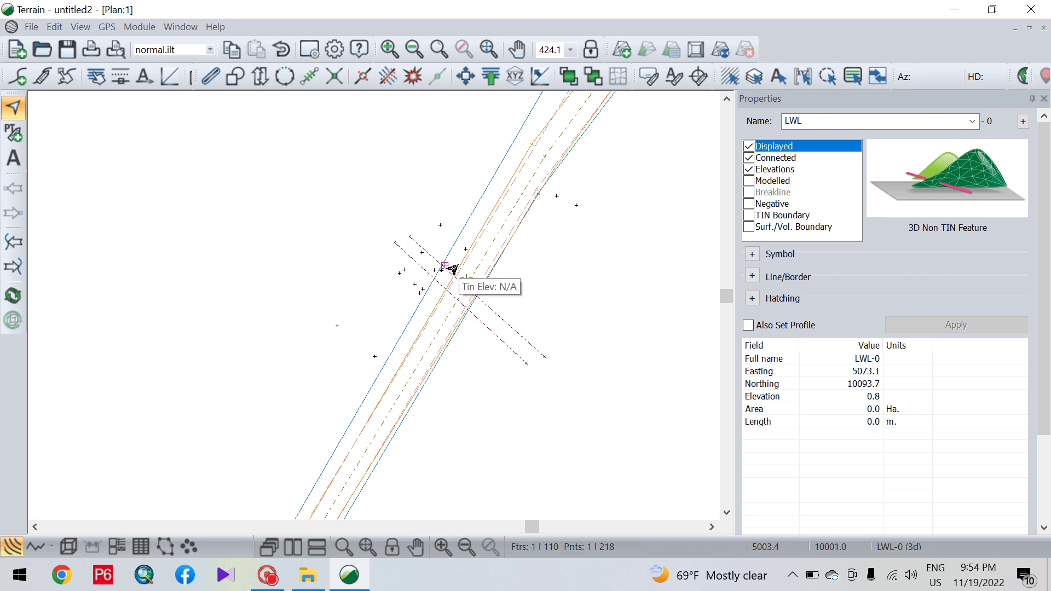
pyautogui.scroll(1, 461, 256)
pyautogui.scroll(1, 461, 257)
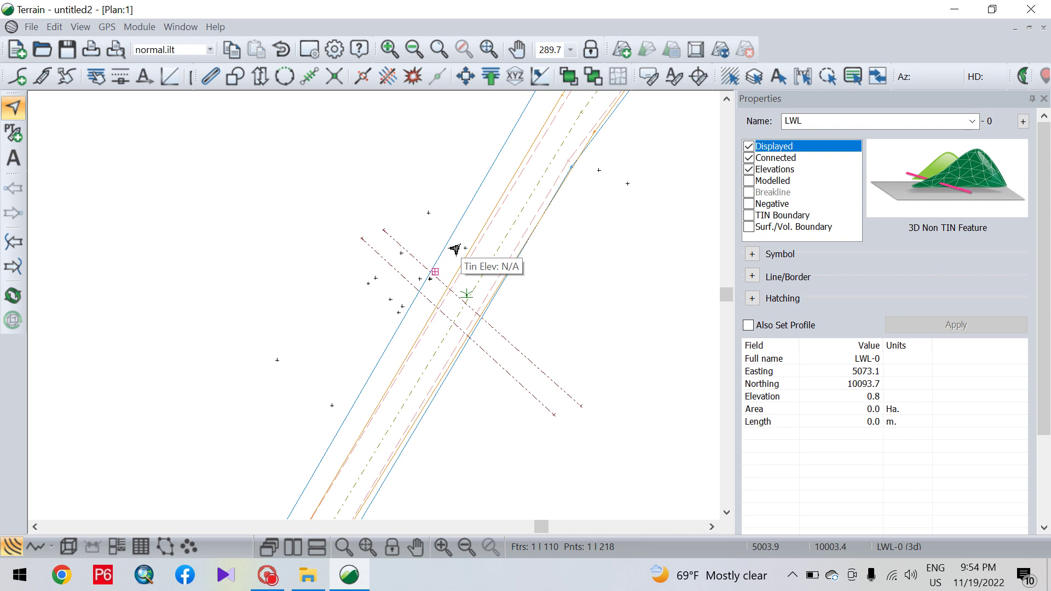
pyautogui.click(463, 260)
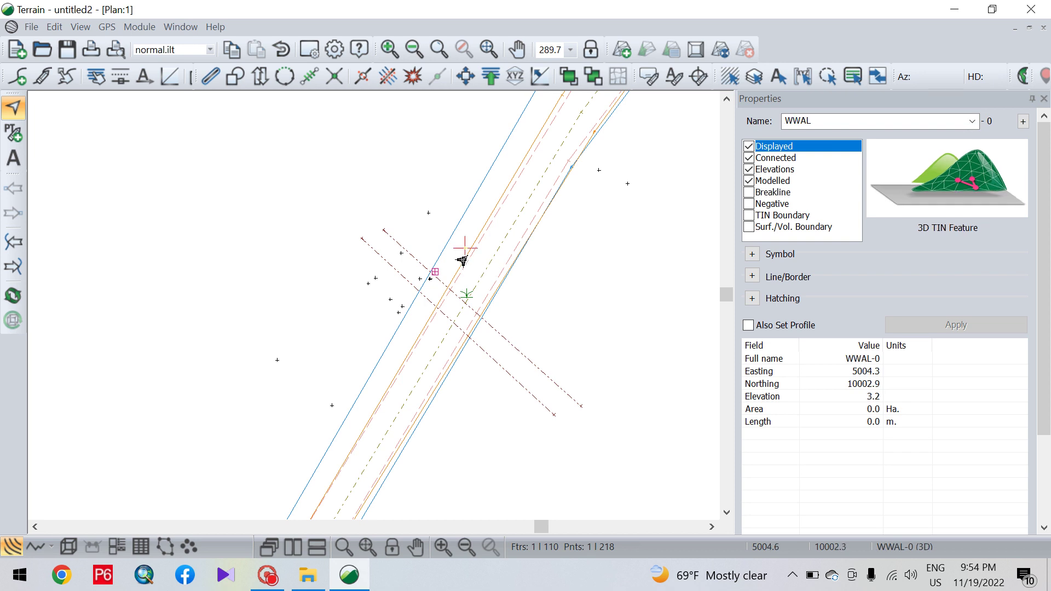
pyautogui.click(425, 217)
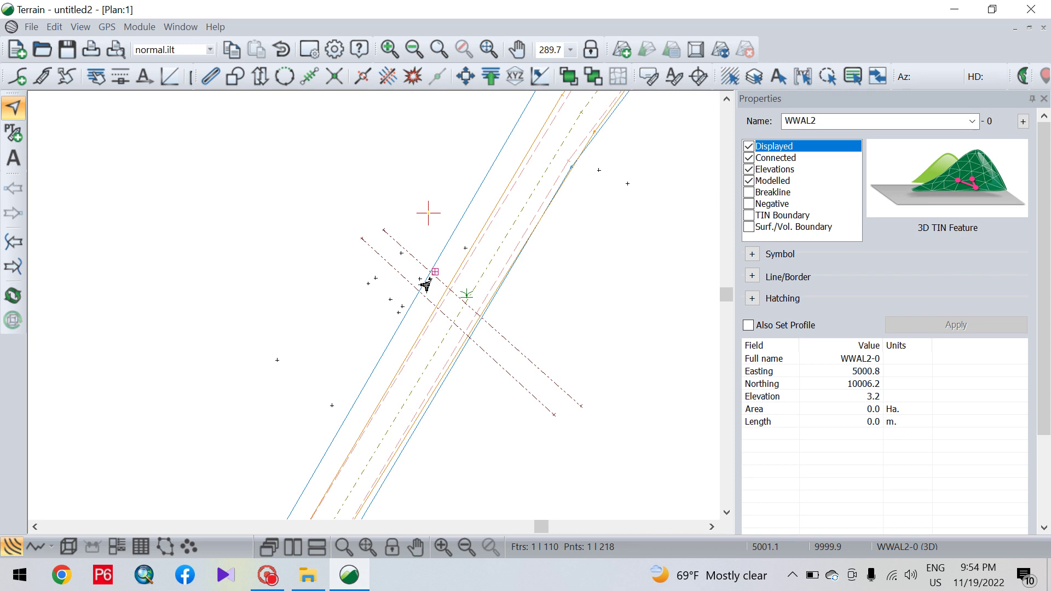
pyautogui.scroll(20, 425, 283)
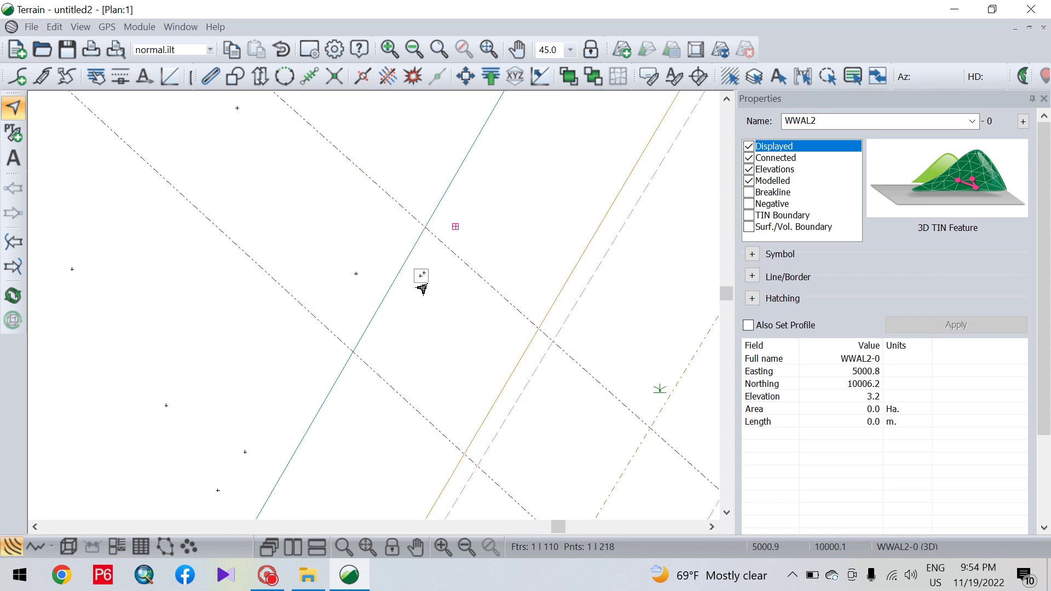
pyautogui.click(423, 286)
pyautogui.scroll(-20, 635, 241)
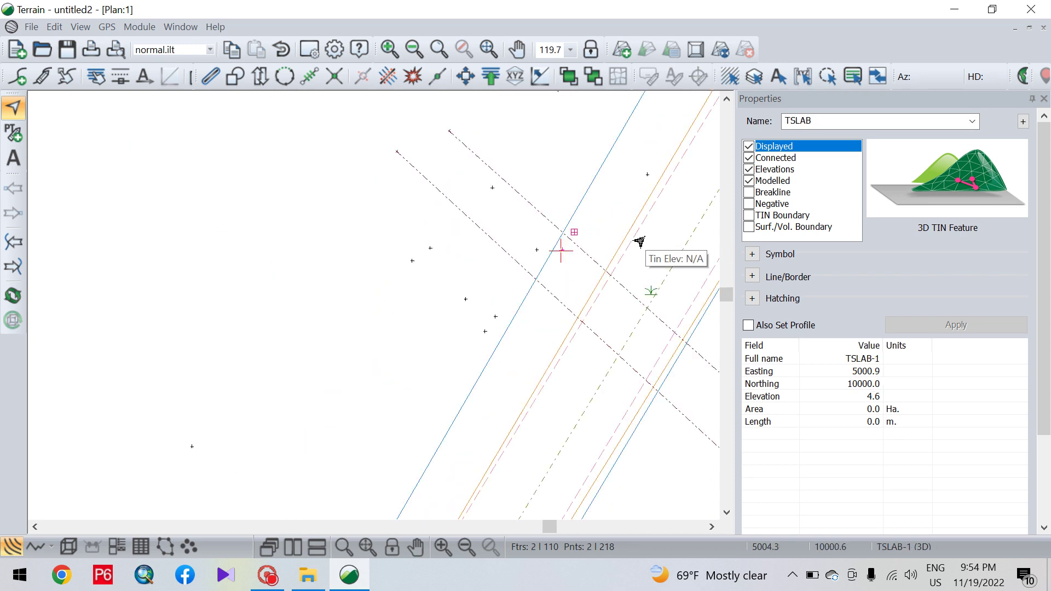
# - Add the BSLAB-0 feature to the selection by name and examine its position and properties at the canal crossing
pyautogui.moveTo(620, 245); pyautogui.dragTo(486, 168, button='middle')
pyautogui.scroll(4, 541, 175)
pyautogui.rightClick(613, 168)
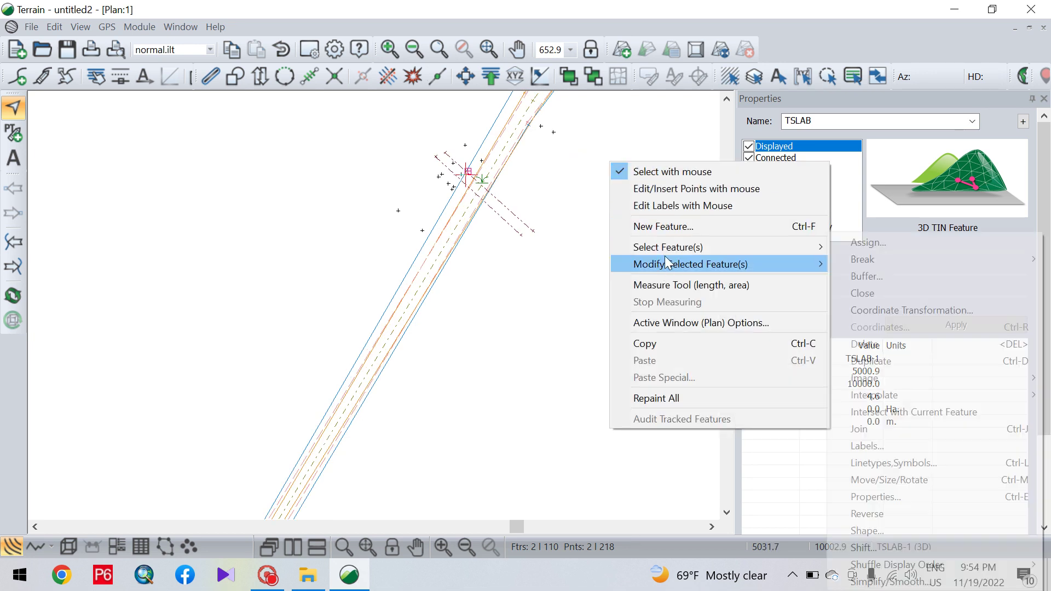
pyautogui.moveTo(665, 248)
pyautogui.click(868, 280)
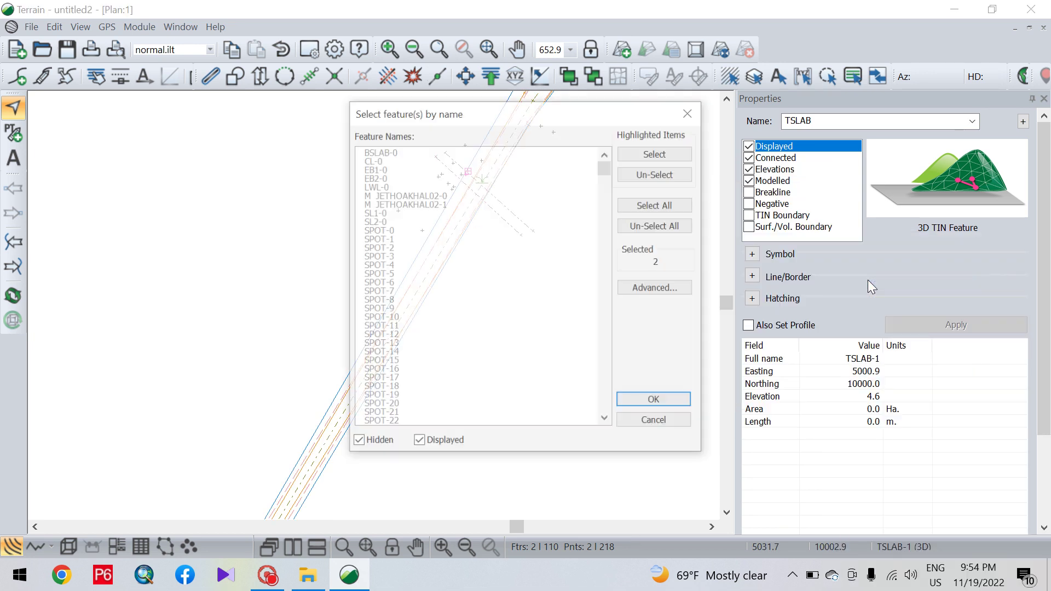
pyautogui.click(389, 151)
pyautogui.click(655, 152)
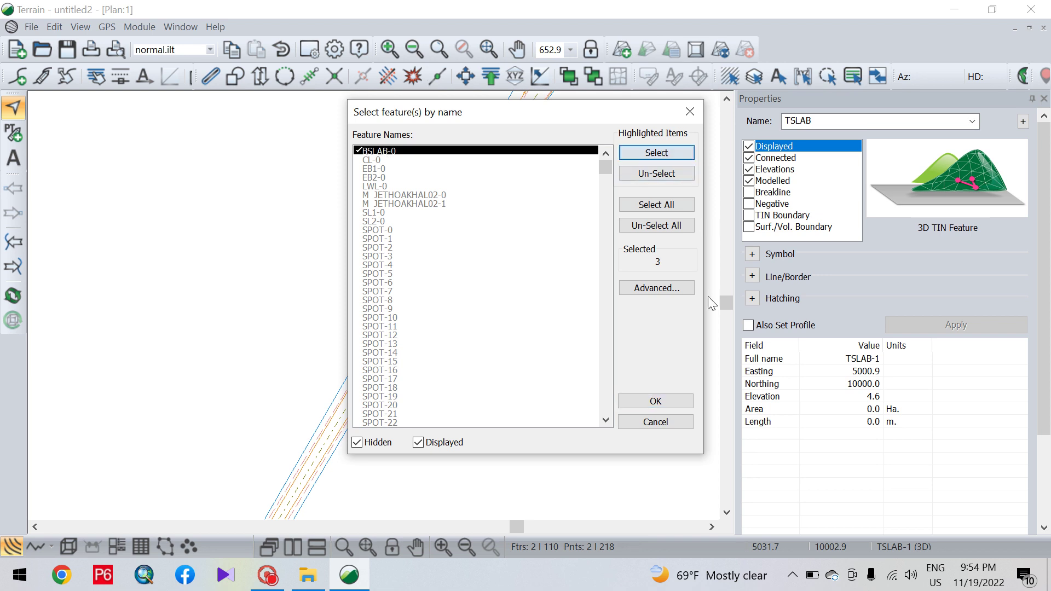
pyautogui.click(678, 401)
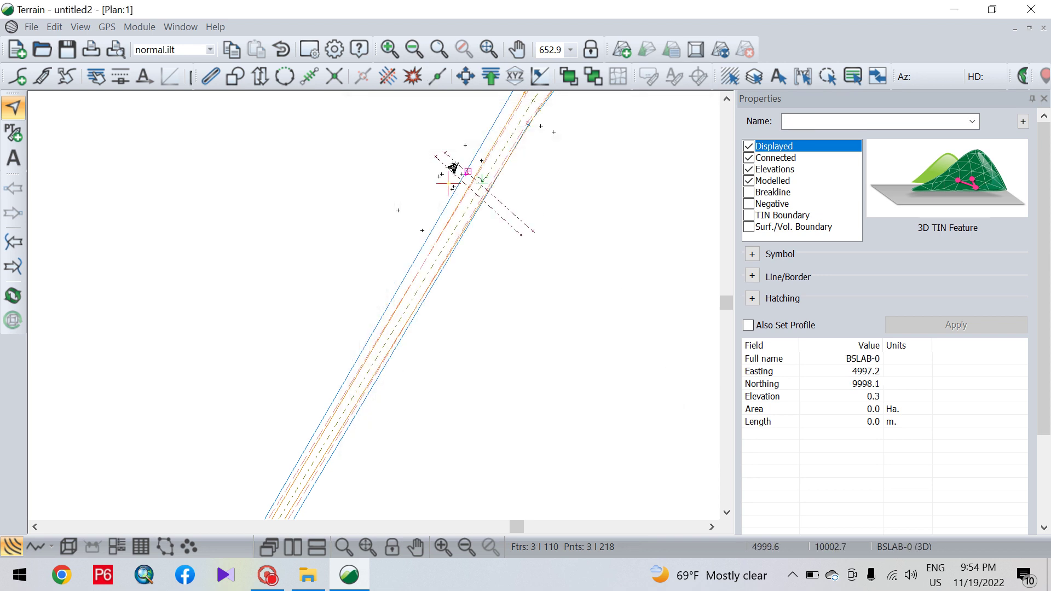
pyautogui.scroll(2, 455, 164)
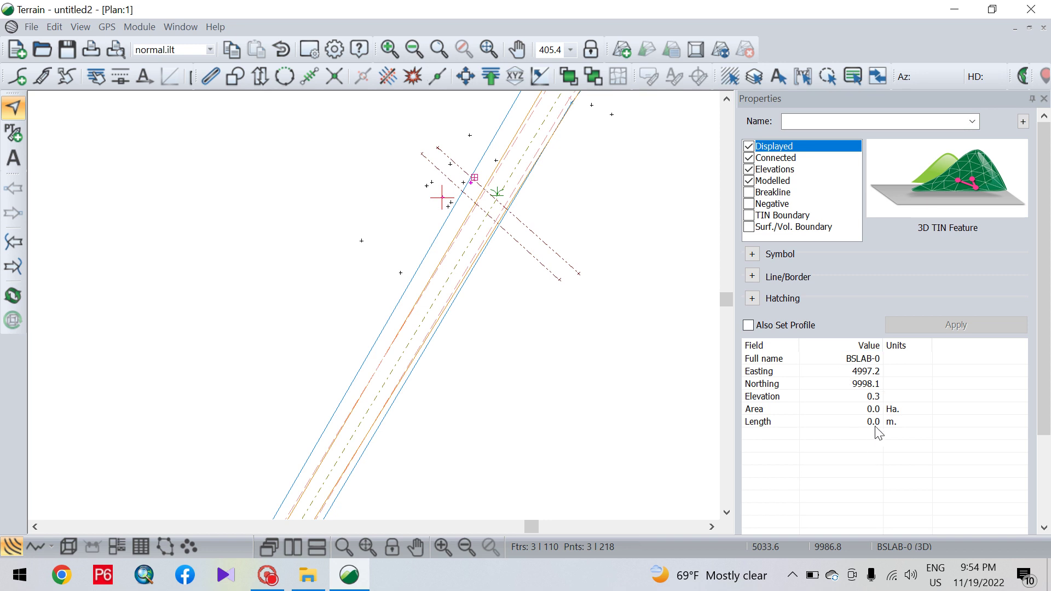
pyautogui.scroll(-5, 460, 213)
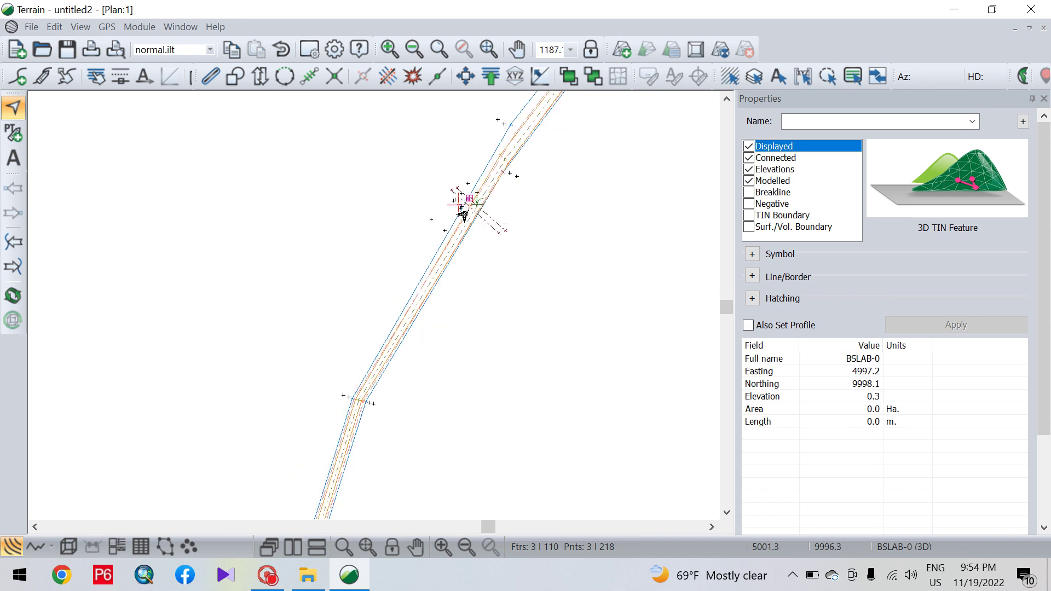
pyautogui.scroll(2, 474, 224)
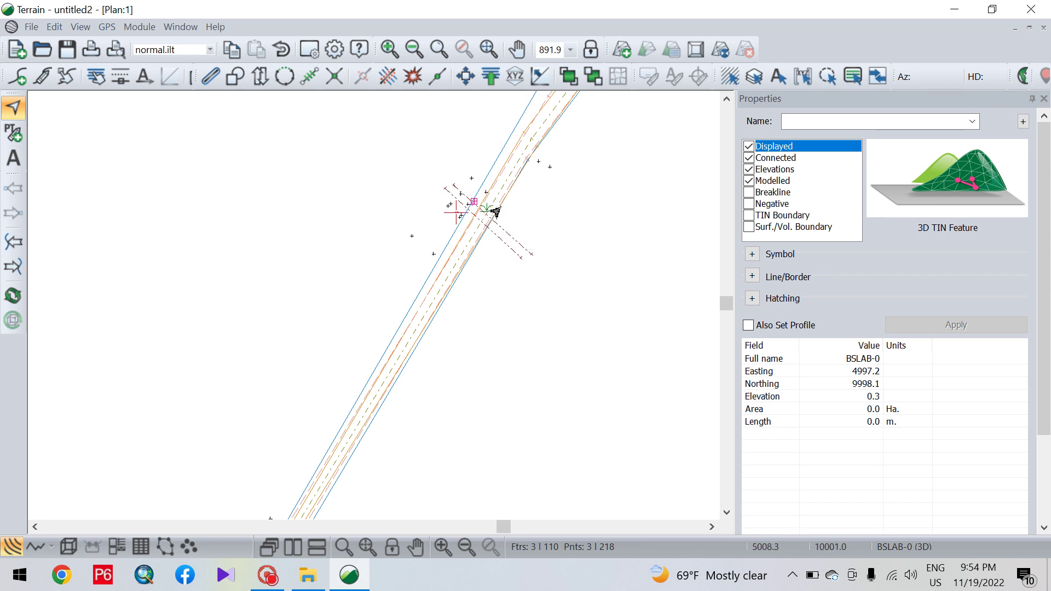
pyautogui.scroll(-3, 483, 223)
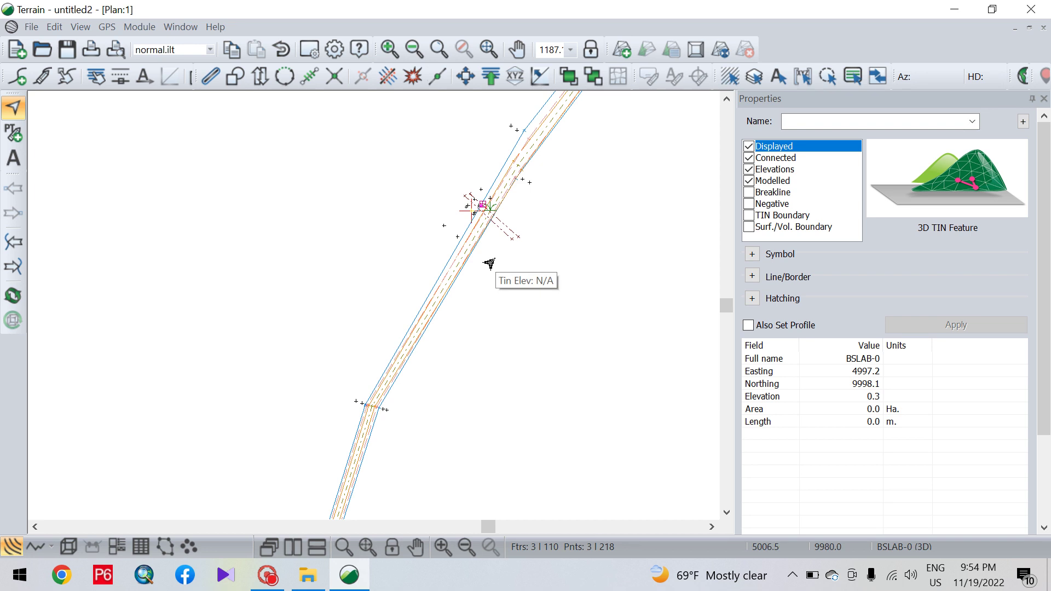
pyautogui.scroll(2, 492, 222)
# - Check the properties of the SL1 slope line and the WWAL point beside the structure crossing the canal
pyautogui.click(570, 174)
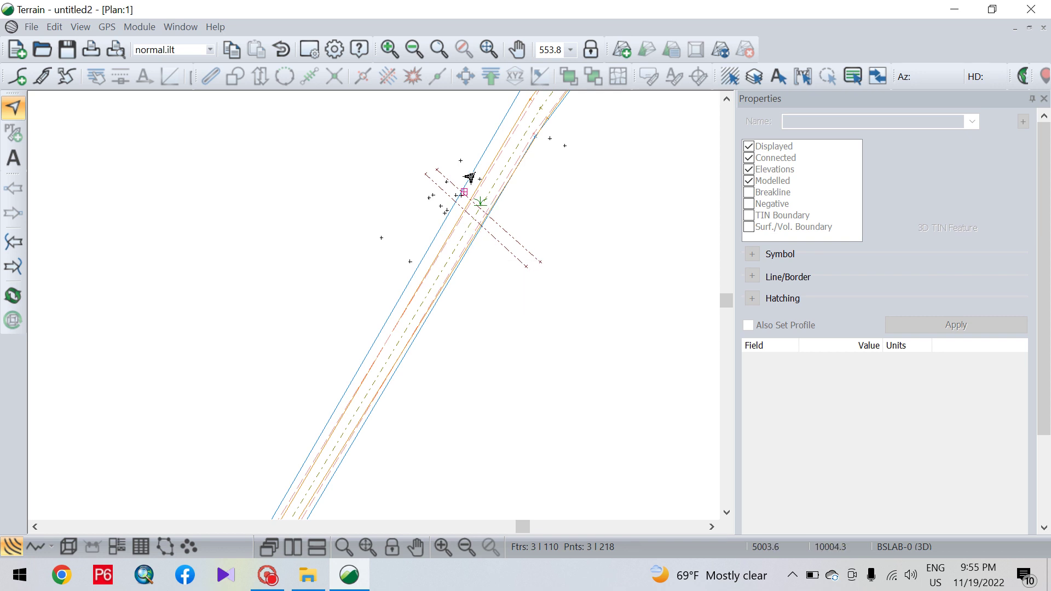
pyautogui.click(478, 189)
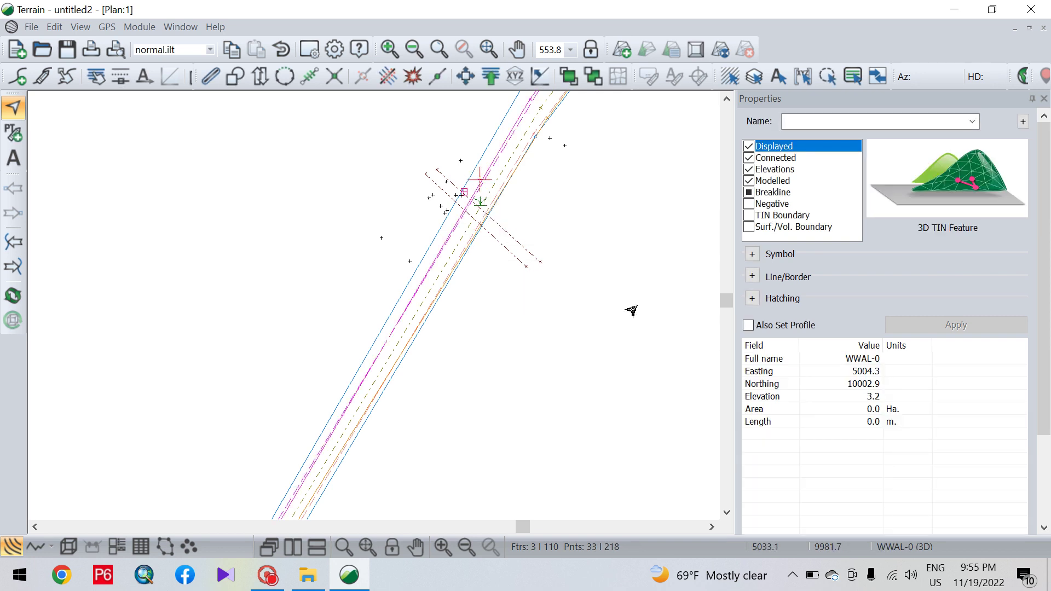
pyautogui.scroll(1, 509, 189)
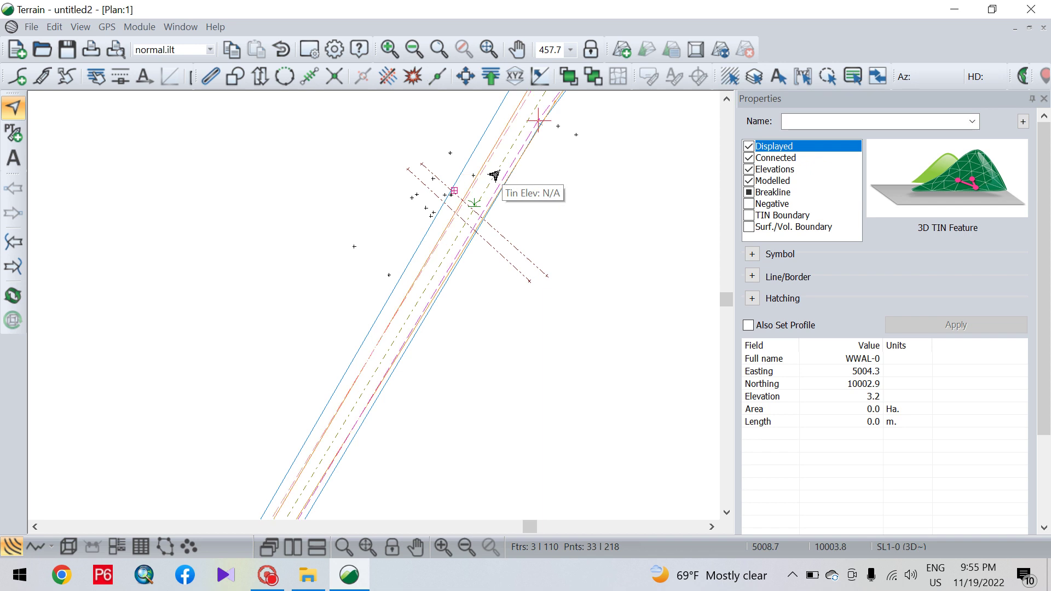
pyautogui.click(476, 186)
pyautogui.scroll(2, 473, 186)
pyautogui.scroll(2, 473, 187)
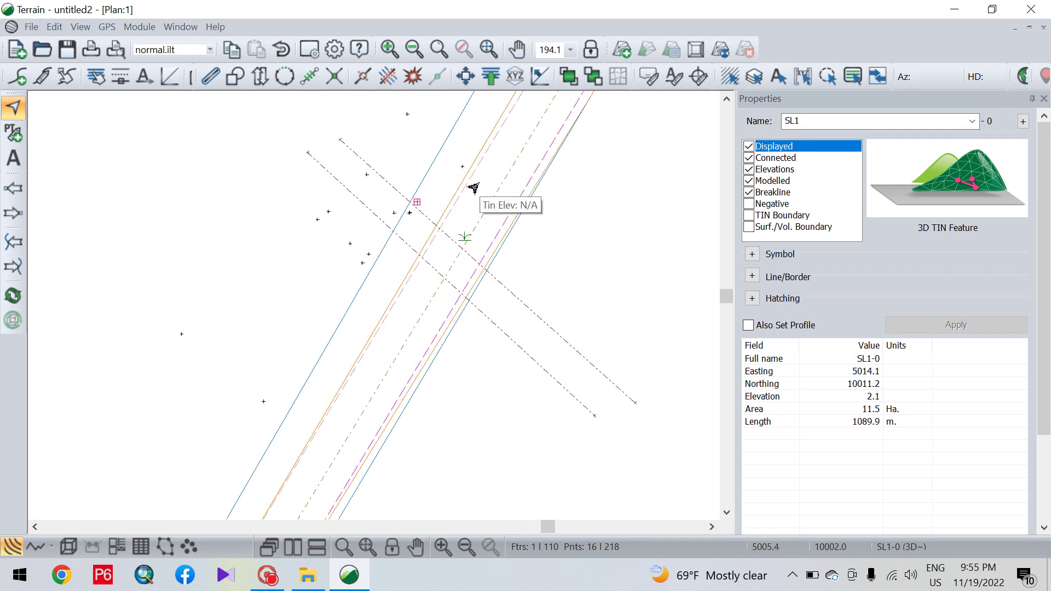
pyautogui.scroll(1, 473, 187)
pyautogui.scroll(-1, 474, 188)
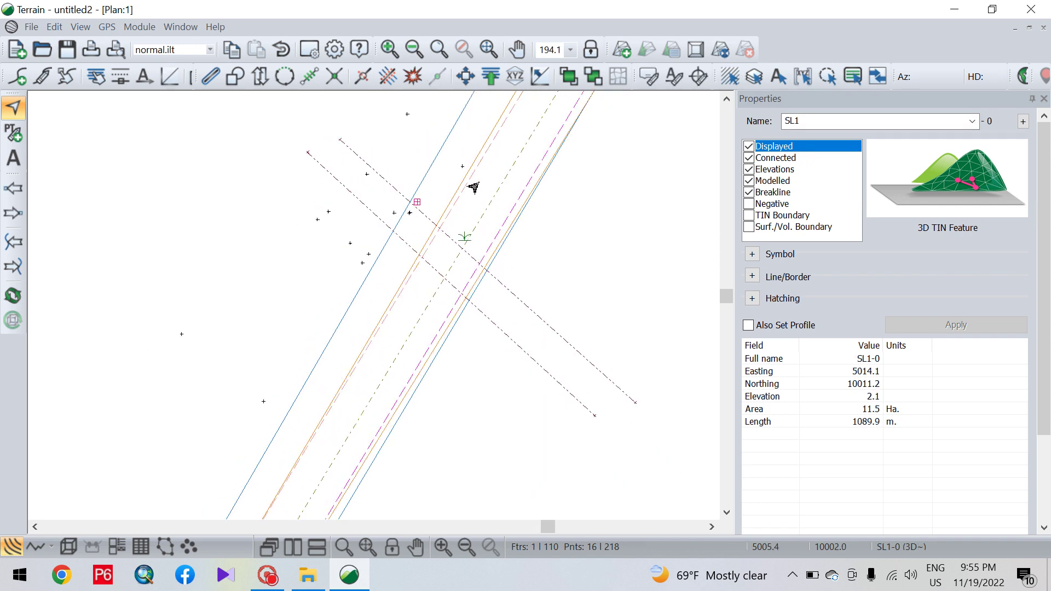
pyautogui.scroll(-2, 474, 188)
pyautogui.scroll(-1, 473, 188)
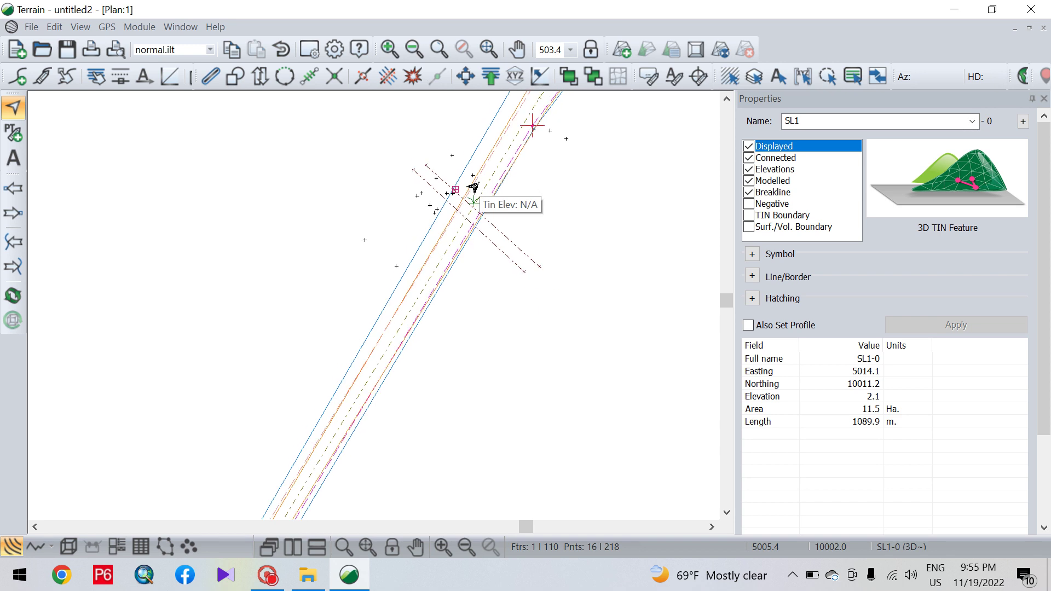
pyautogui.scroll(6, 473, 188)
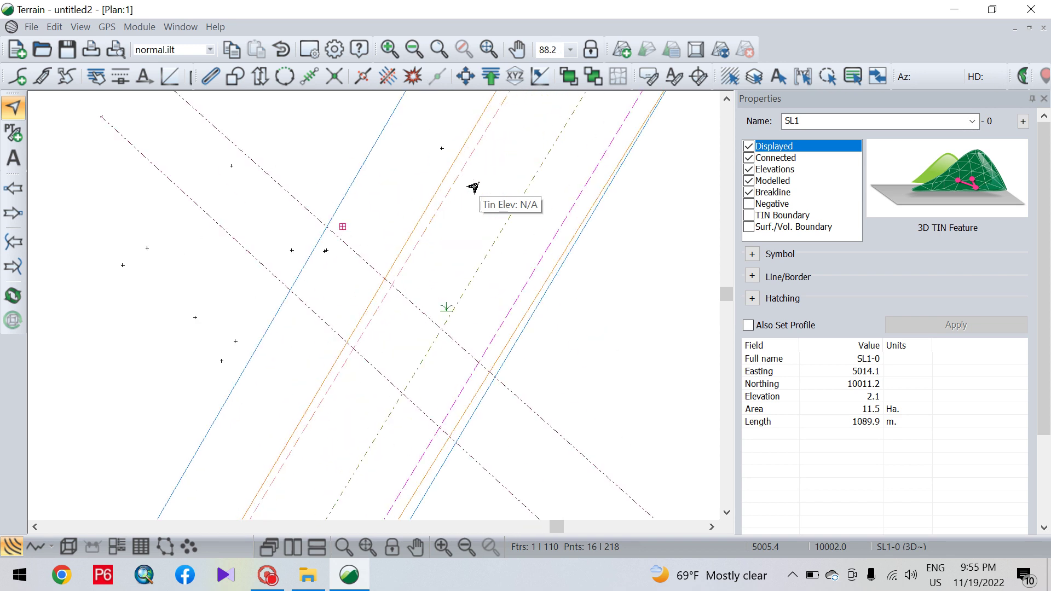
pyautogui.click(438, 158)
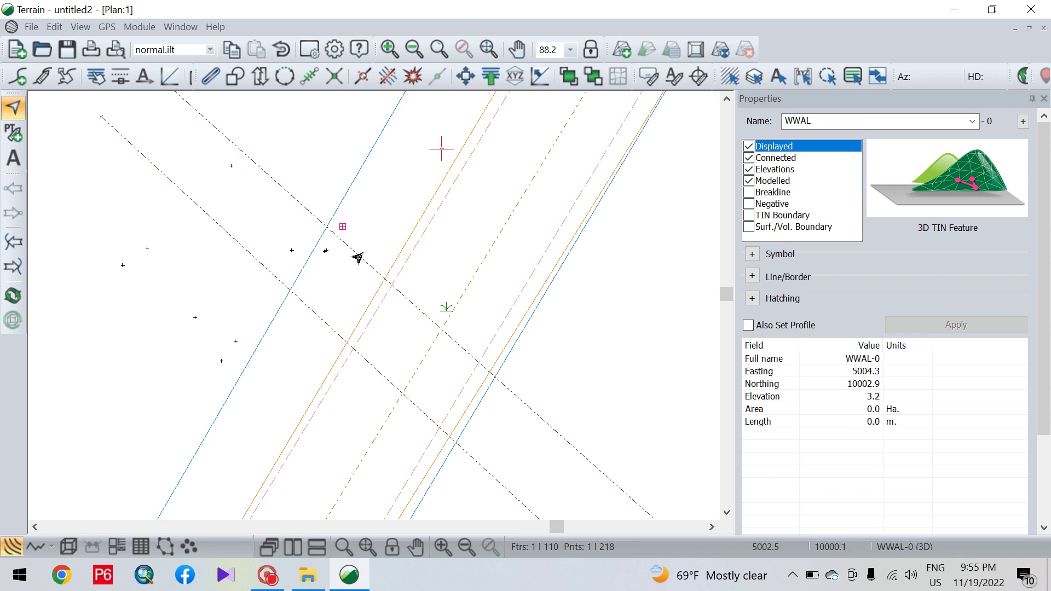
# - Check the properties of the SL2, CL, TOE1, SL1, TOB1 and TOE2 lines at the canal's northeastern end
pyautogui.scroll(-2, 408, 241)
pyautogui.scroll(-3, 410, 239)
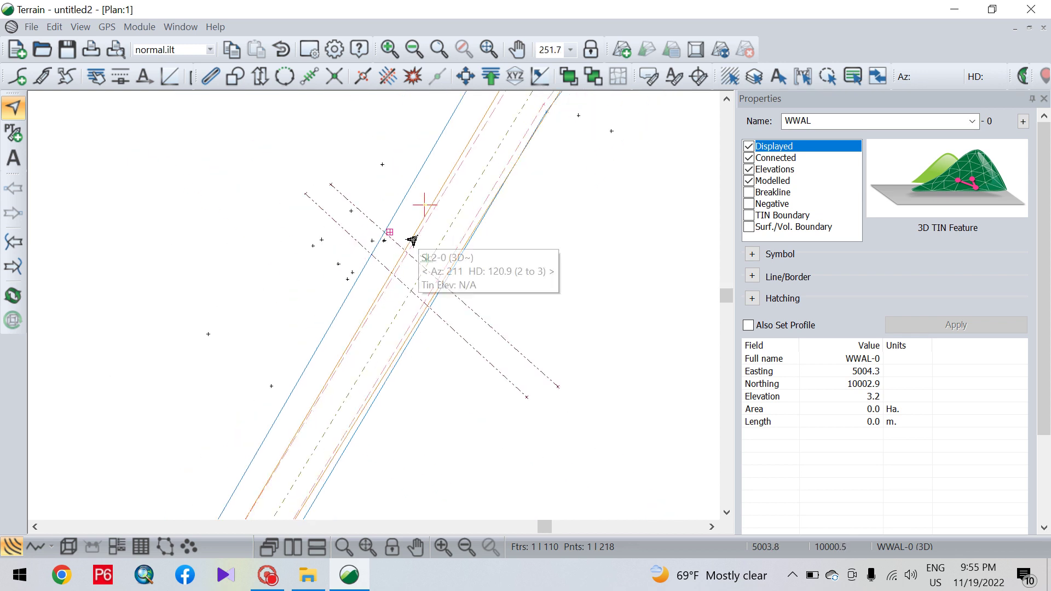
pyautogui.scroll(-6, 509, 219)
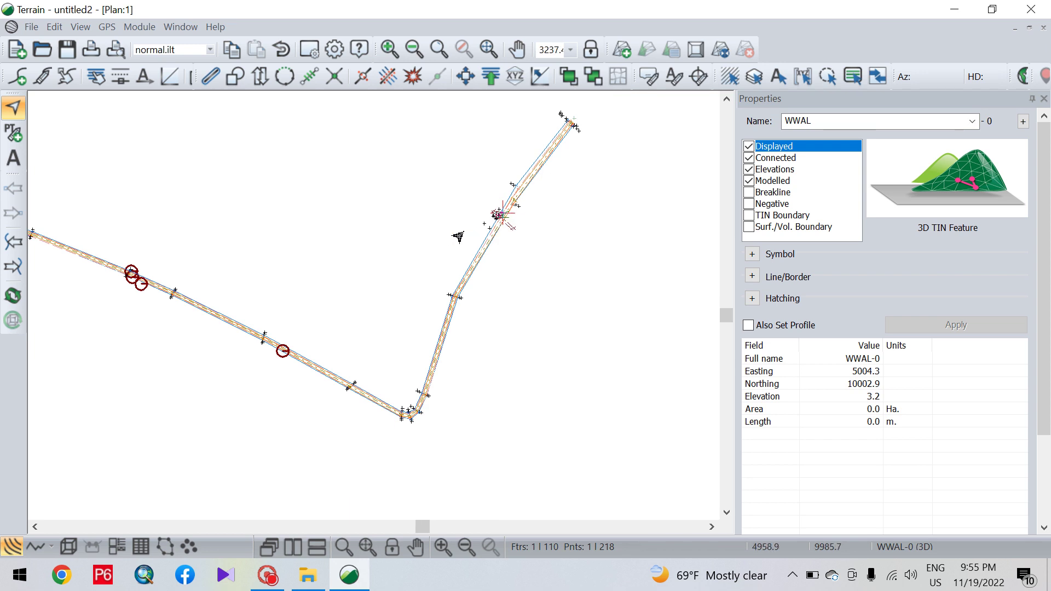
pyautogui.scroll(2, 586, 170)
pyautogui.scroll(6, 496, 185)
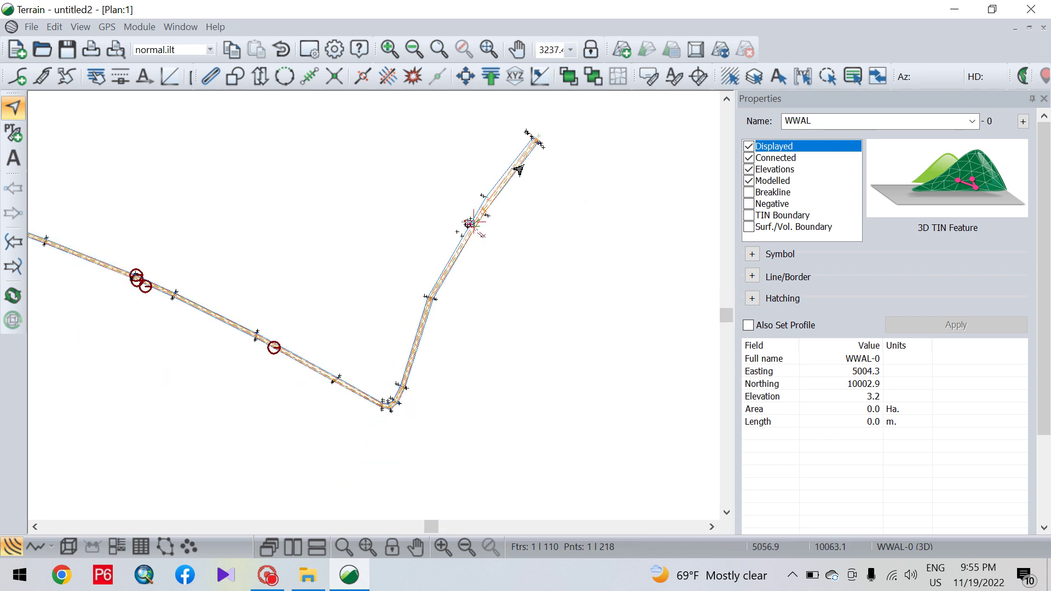
pyautogui.moveTo(528, 159); pyautogui.dragTo(399, 316, button='middle')
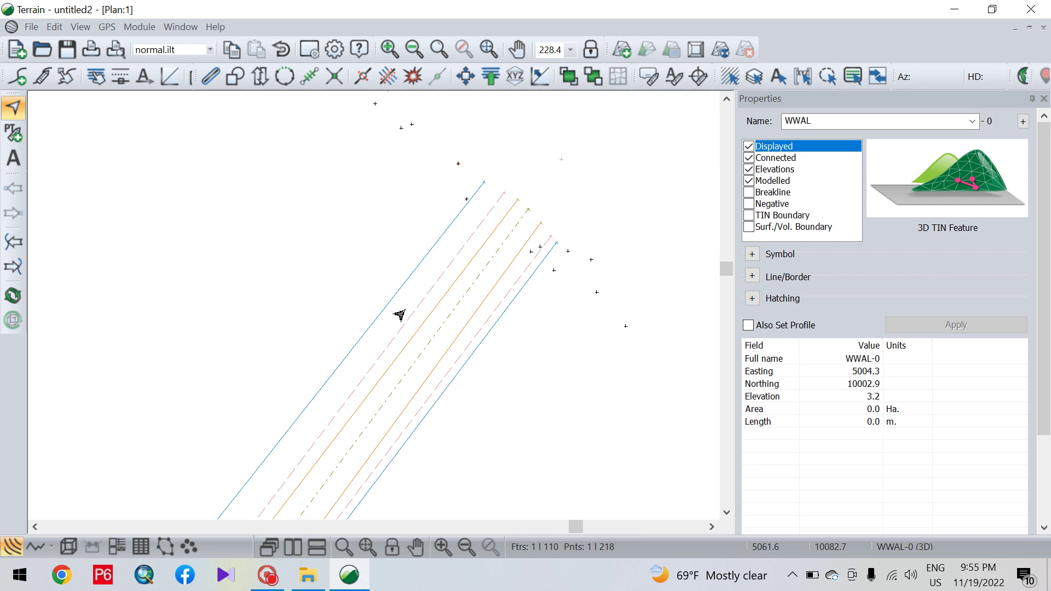
pyautogui.click(501, 206)
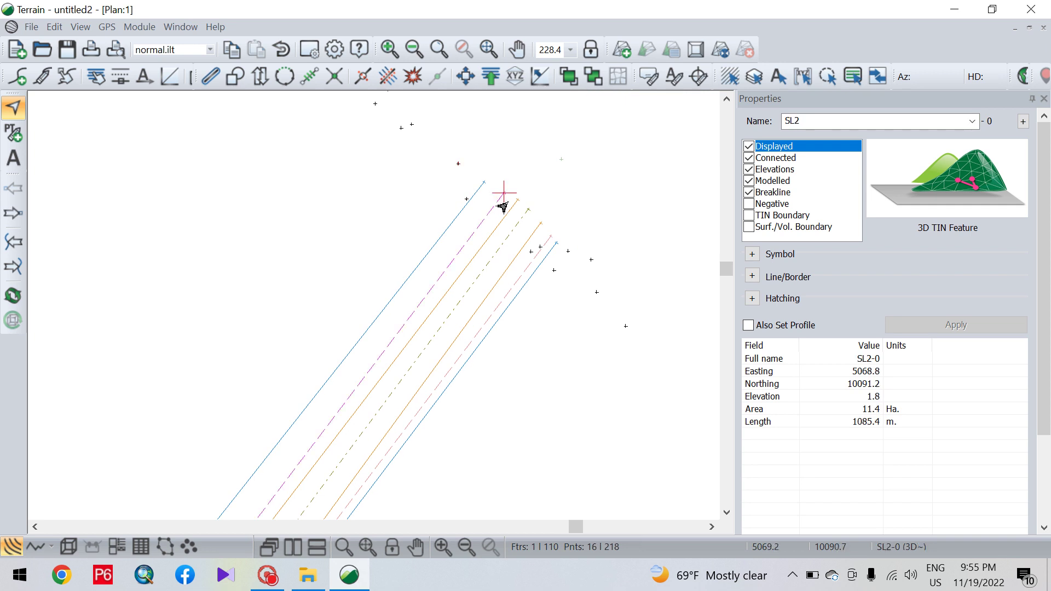
pyautogui.click(529, 214)
pyautogui.click(528, 223)
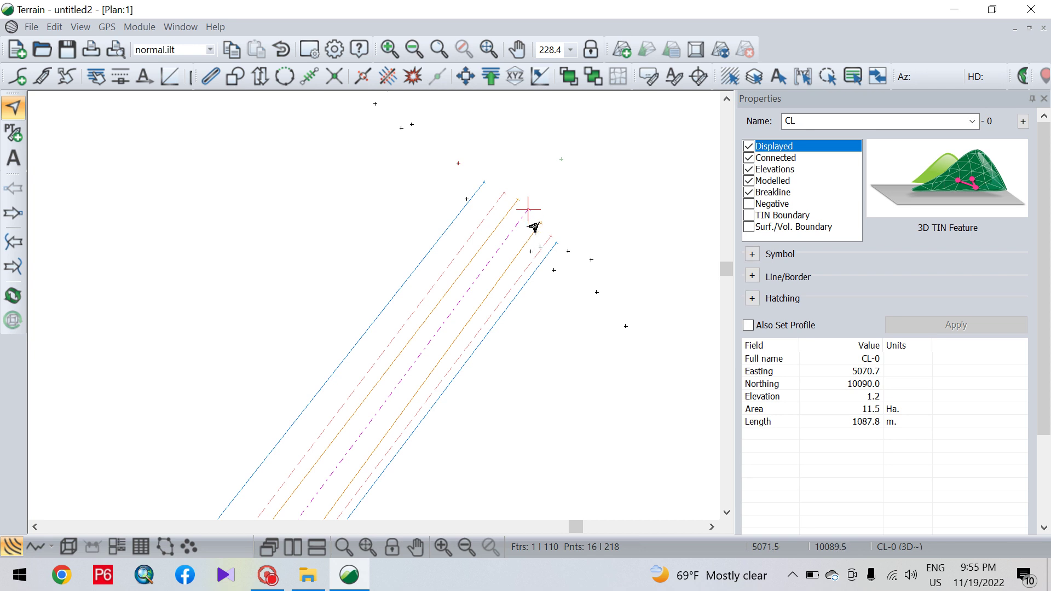
pyautogui.click(548, 255)
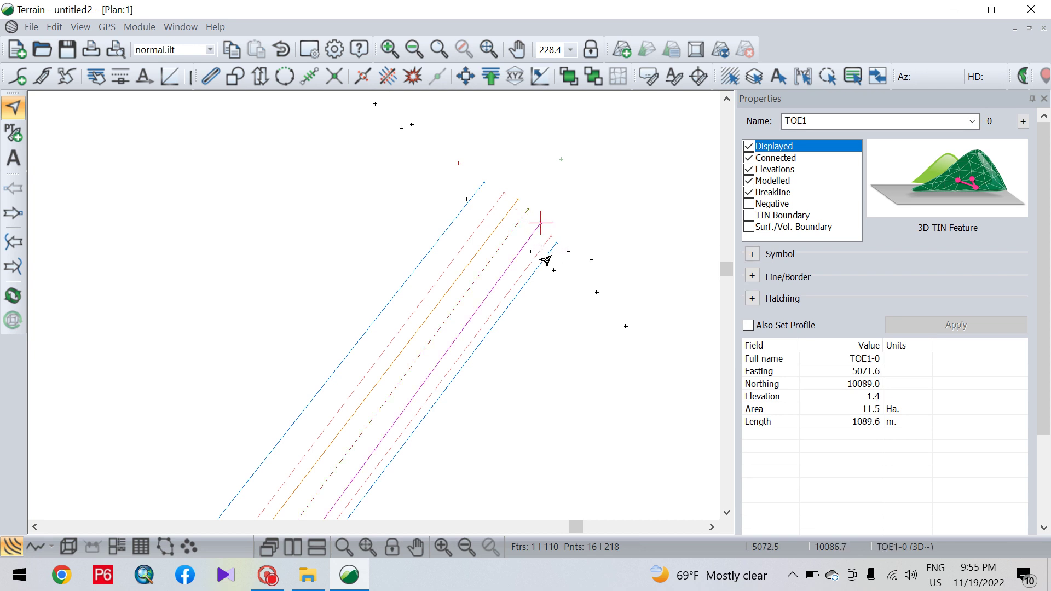
pyautogui.click(549, 255)
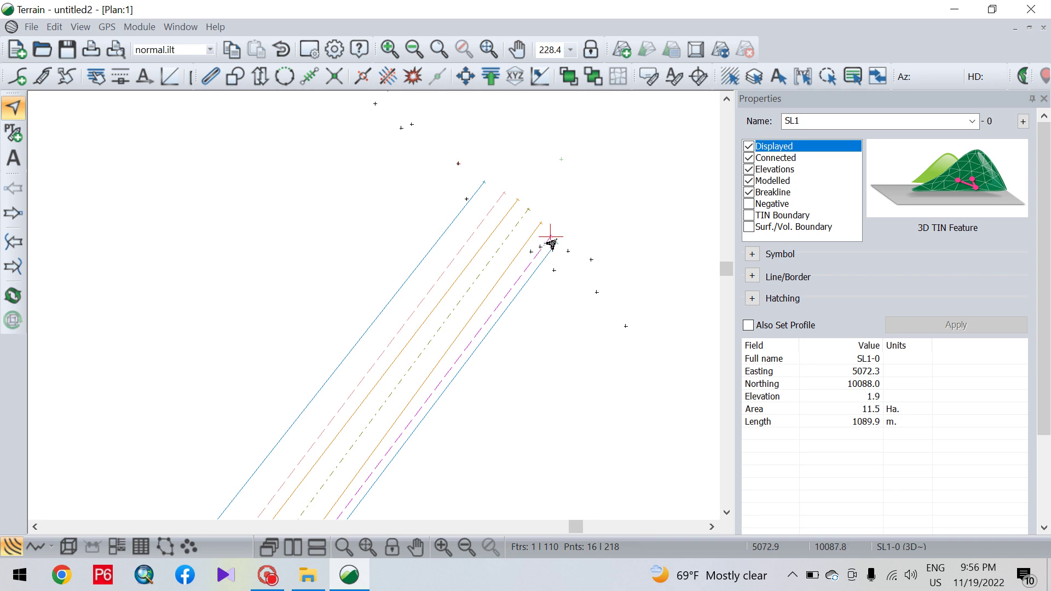
pyautogui.click(554, 251)
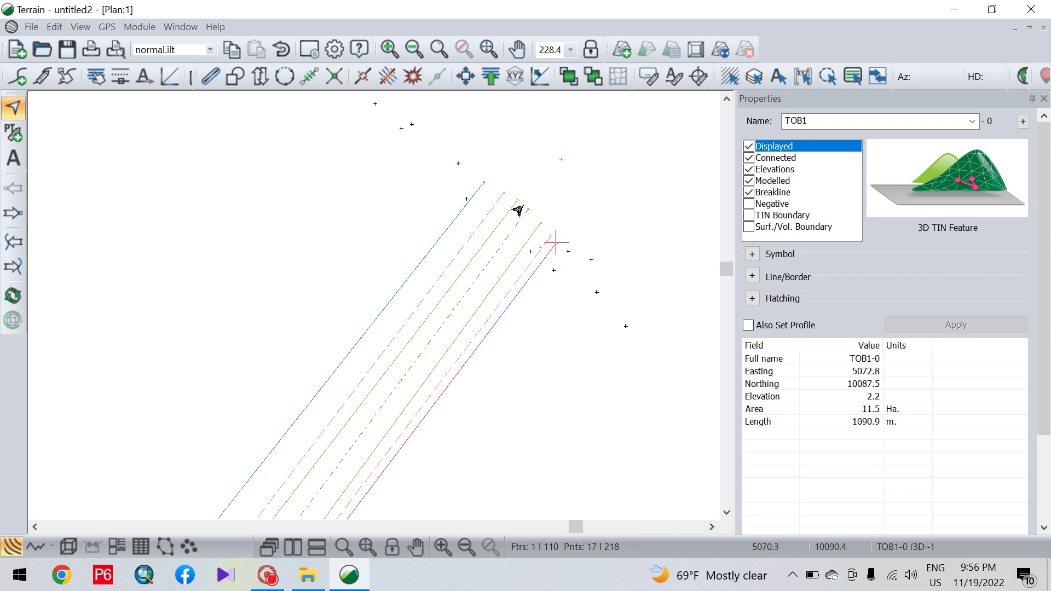
pyautogui.click(527, 221)
pyautogui.click(479, 252)
# - Look over the whole canal alignment from its northeastern end through the sharp bend to the western reach
pyautogui.scroll(-5, 479, 253)
pyautogui.scroll(-9, 479, 255)
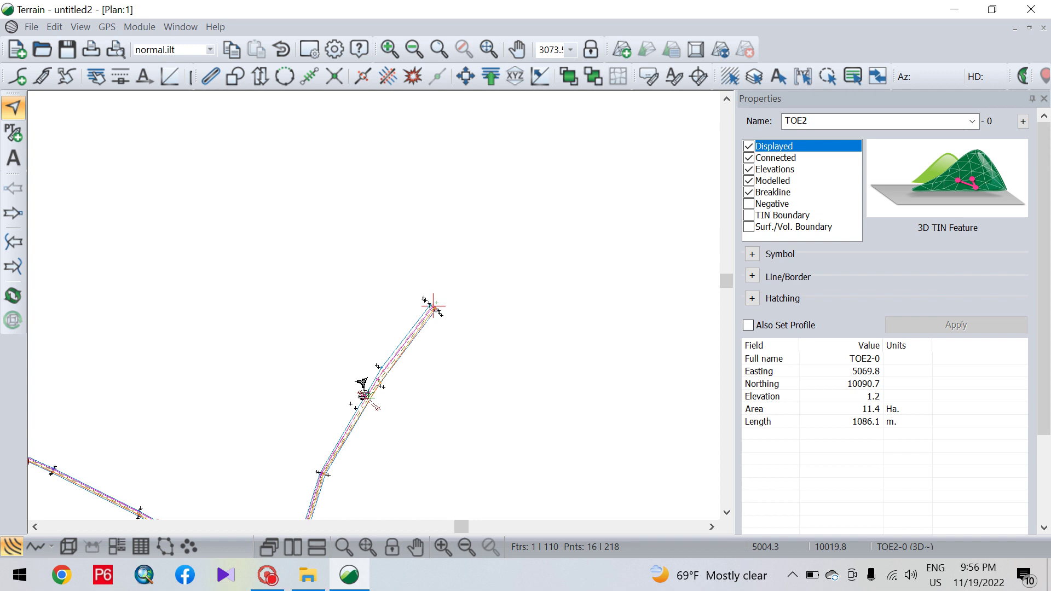
pyautogui.scroll(-1, 362, 382)
pyautogui.moveTo(364, 376); pyautogui.dragTo(526, 259, button='middle')
pyautogui.scroll(-2, 526, 259)
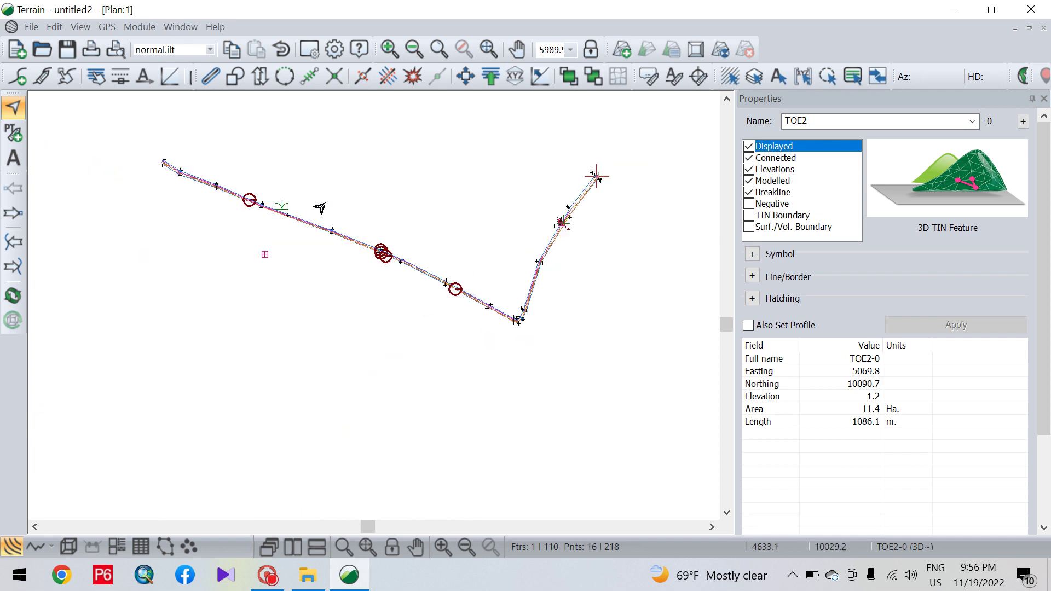
pyautogui.scroll(5, 460, 276)
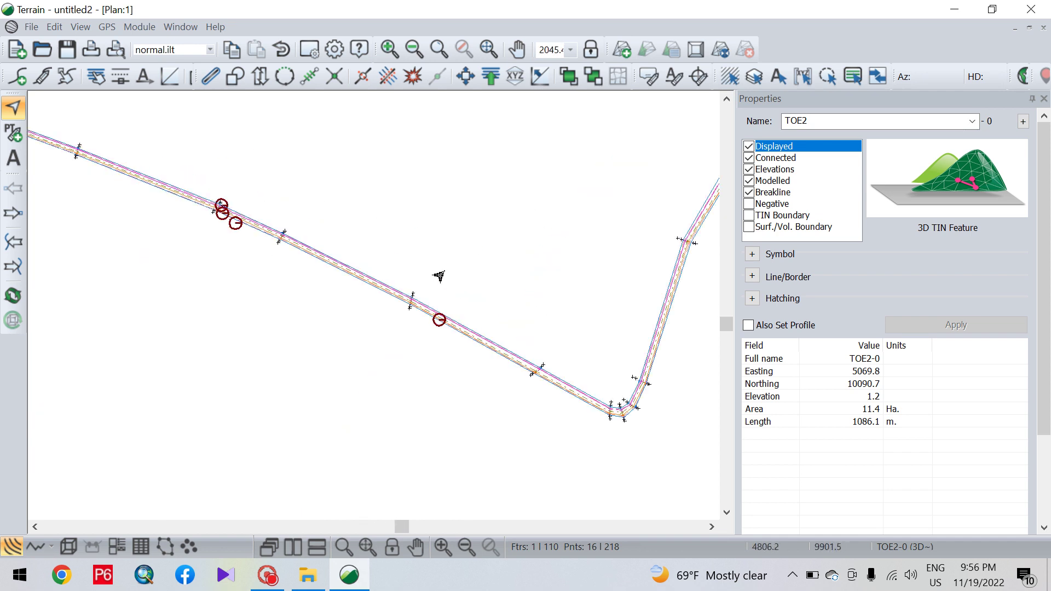
pyautogui.scroll(1, 298, 257)
pyautogui.scroll(-7, 298, 258)
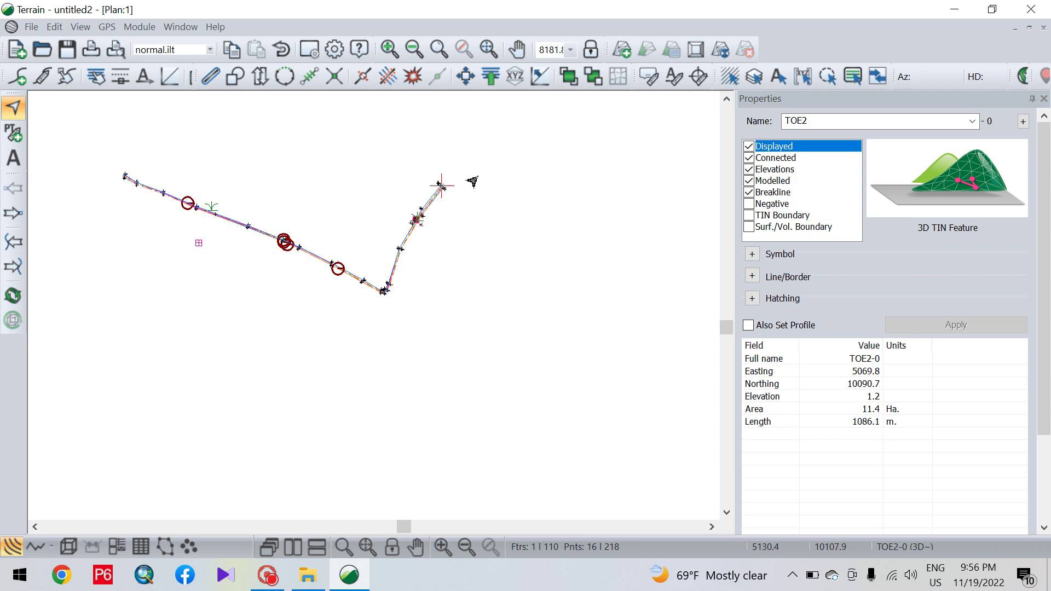
# - Examine the western canal reach around the cluster of three circled symbols and compare it with the full plan
pyautogui.moveTo(439, 201)
pyautogui.scroll(2, 248, 220)
pyautogui.scroll(-3, 265, 223)
pyautogui.scroll(4, 223, 268)
pyautogui.scroll(1, 225, 290)
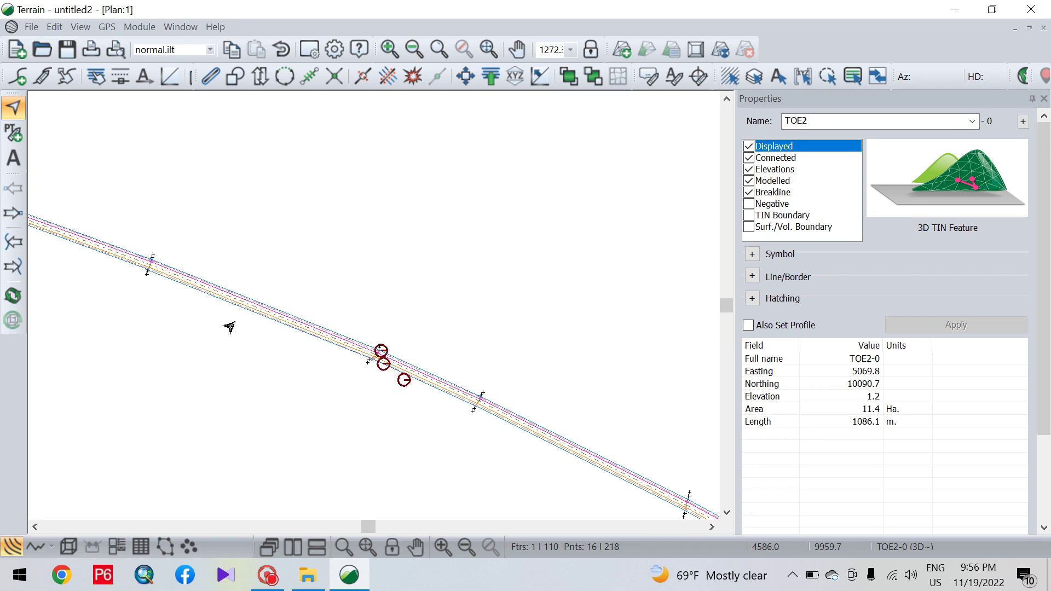
pyautogui.scroll(-6, 250, 309)
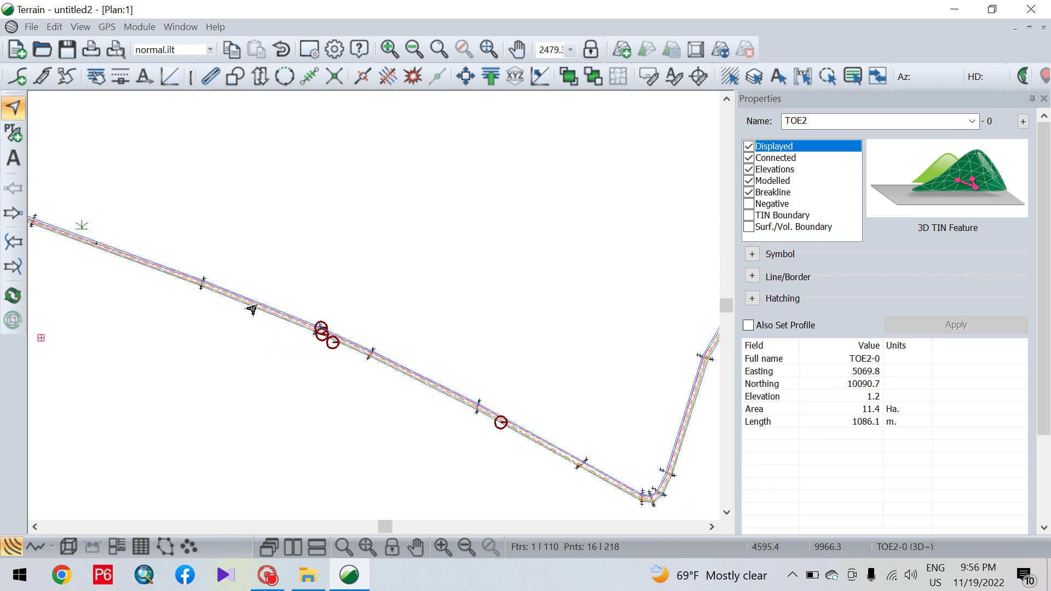
pyautogui.scroll(8, 246, 310)
pyautogui.scroll(2, 224, 335)
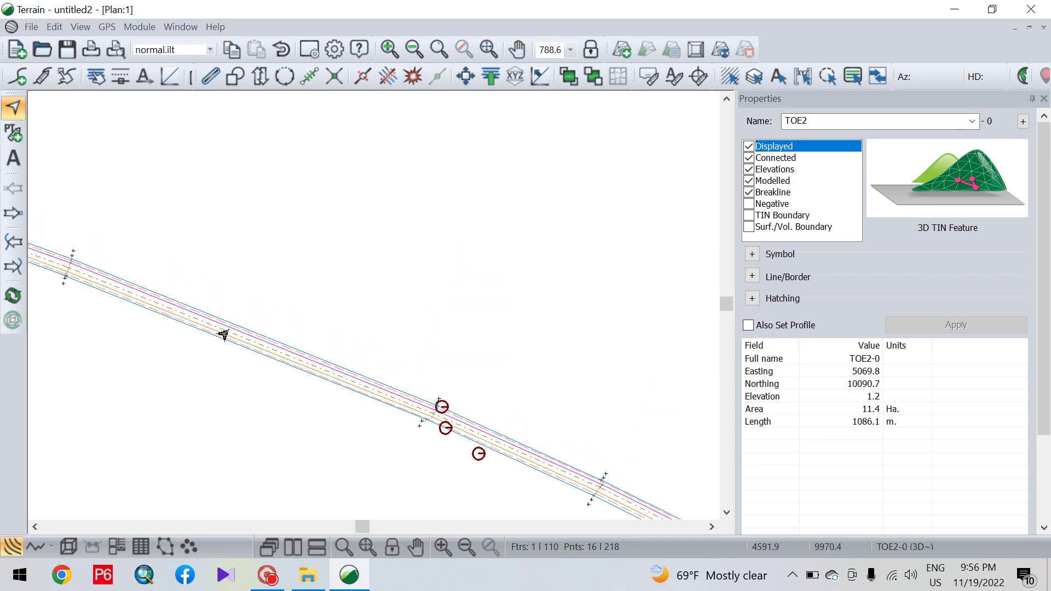
pyautogui.moveTo(236, 332); pyautogui.dragTo(375, 239, button='middle')
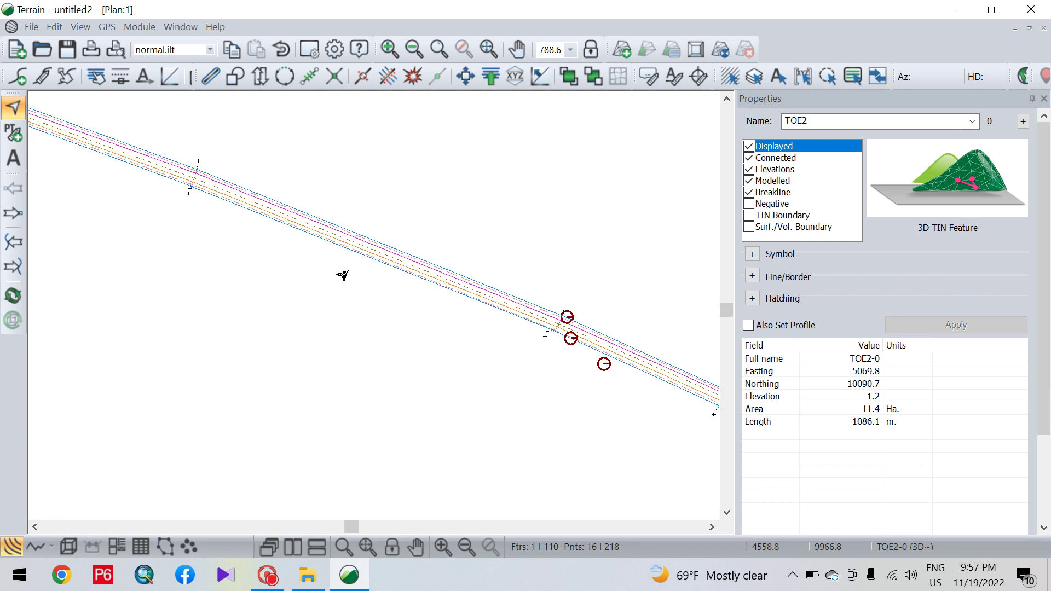
pyautogui.moveTo(376, 267)
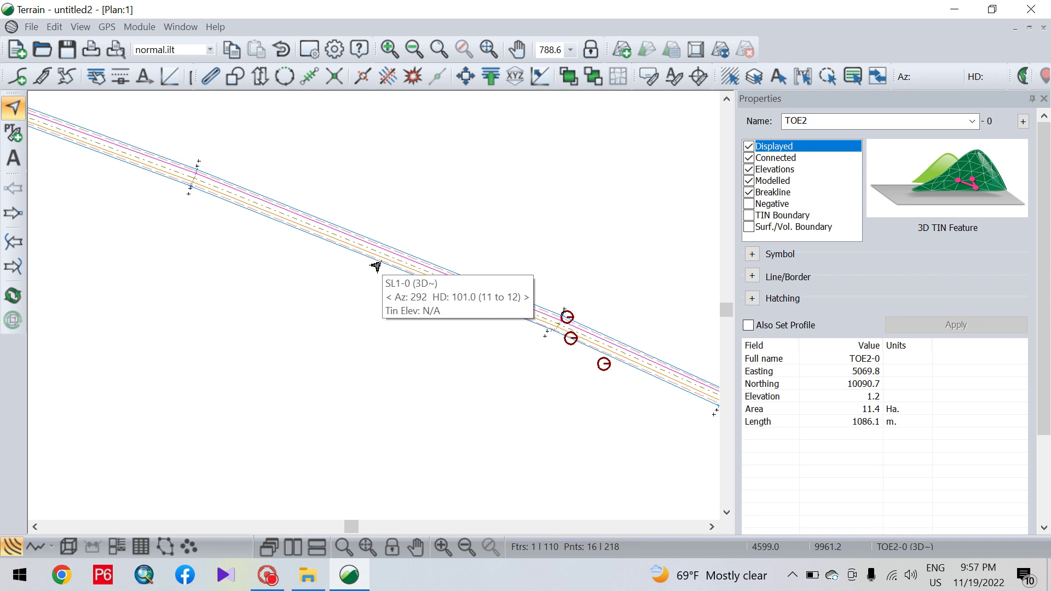
pyautogui.scroll(-6, 376, 267)
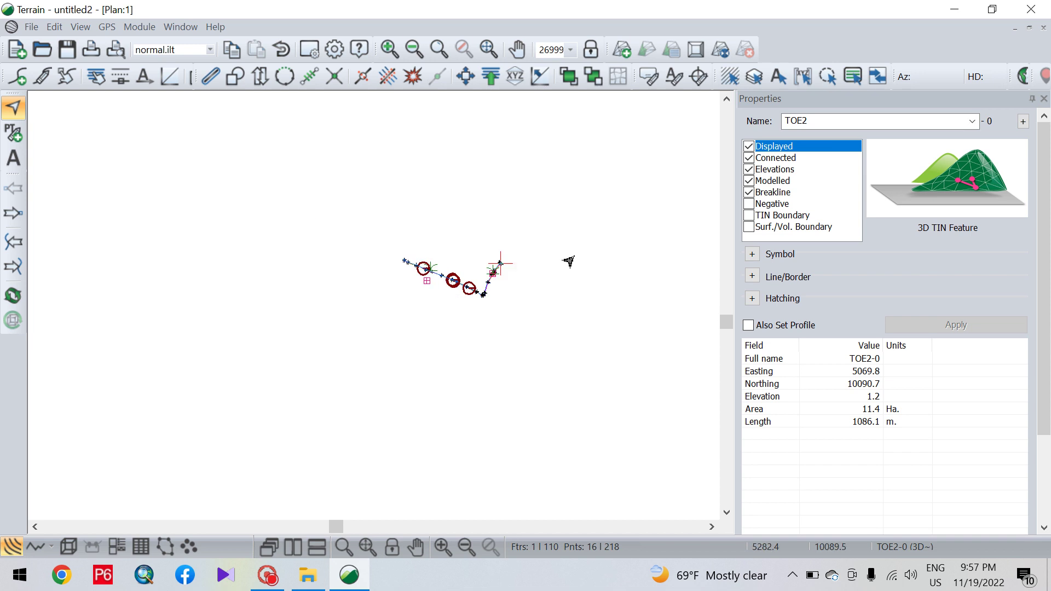
# - Look over the canal alignment from the western circled symbols through the sharp bend to the structure near the northeastern end
pyautogui.scroll(4, 492, 279)
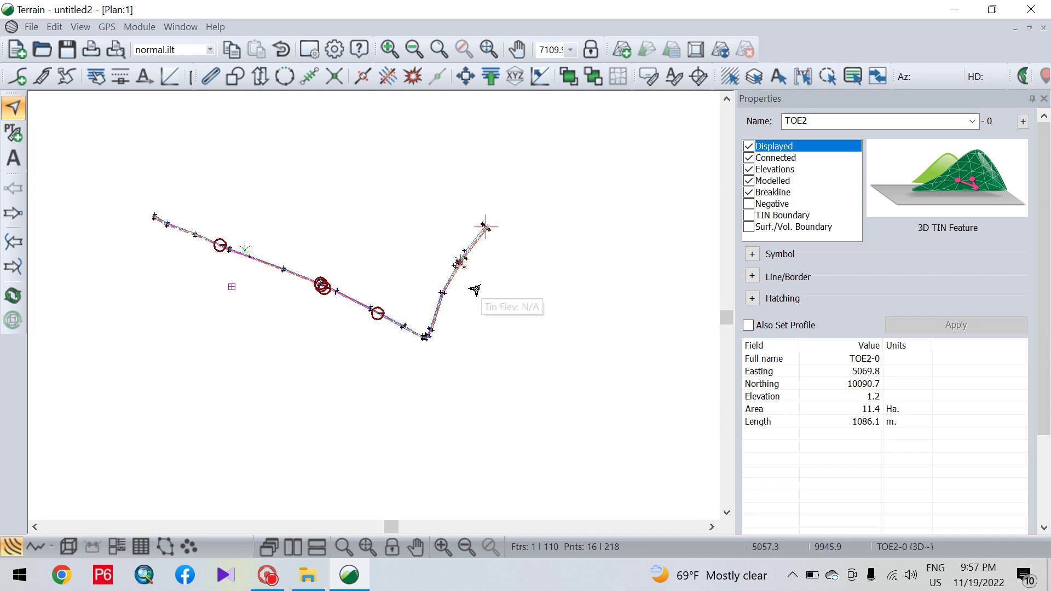
pyautogui.moveTo(171, 321); pyautogui.dragTo(481, 234, button='middle')
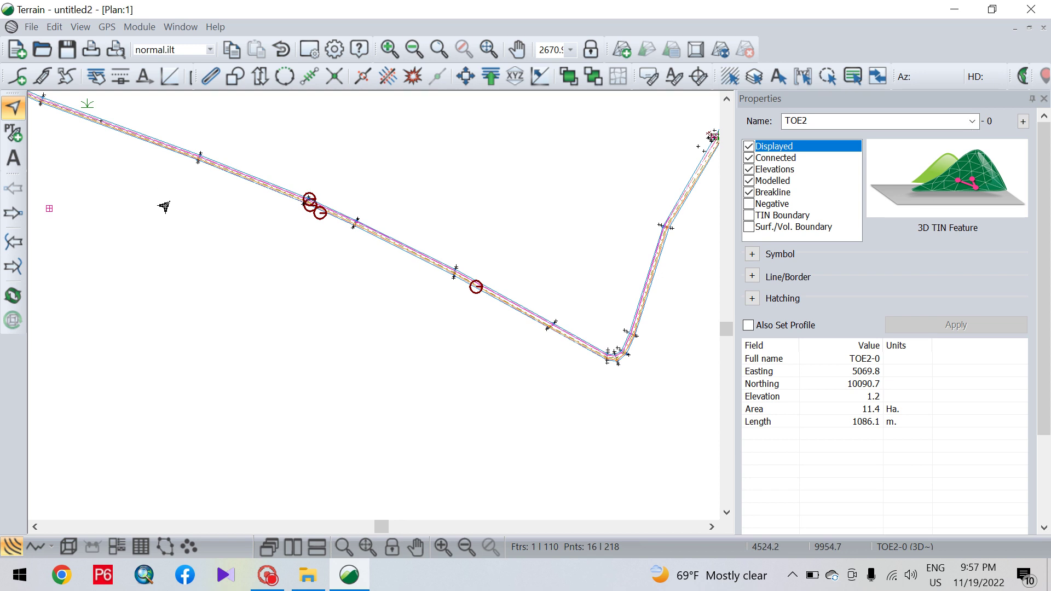
pyautogui.scroll(-2, 846, 274)
pyautogui.scroll(-3, 356, 235)
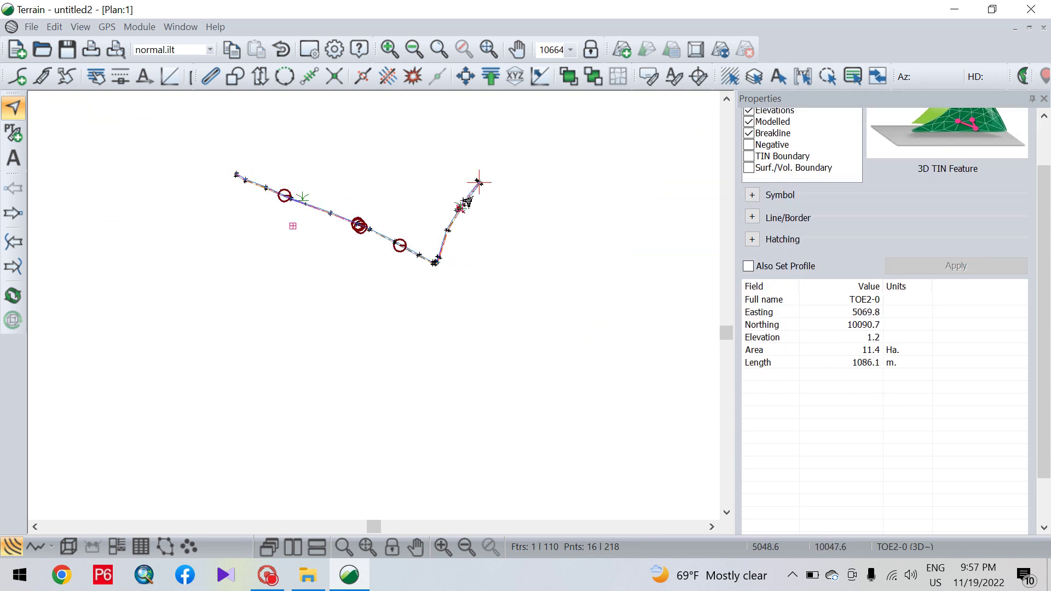
pyautogui.scroll(3, 467, 202)
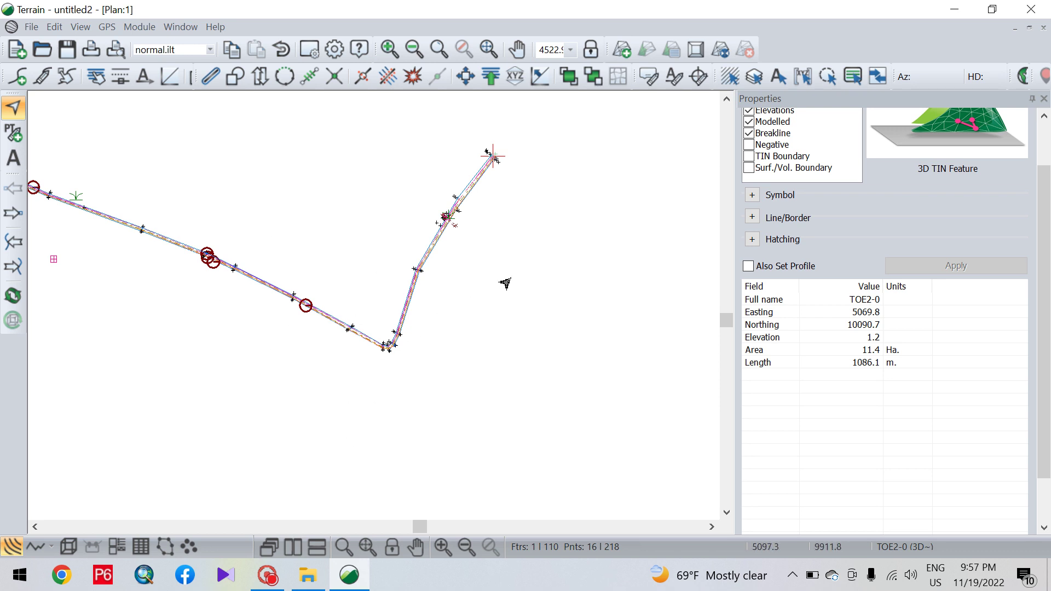
pyautogui.scroll(3, 505, 282)
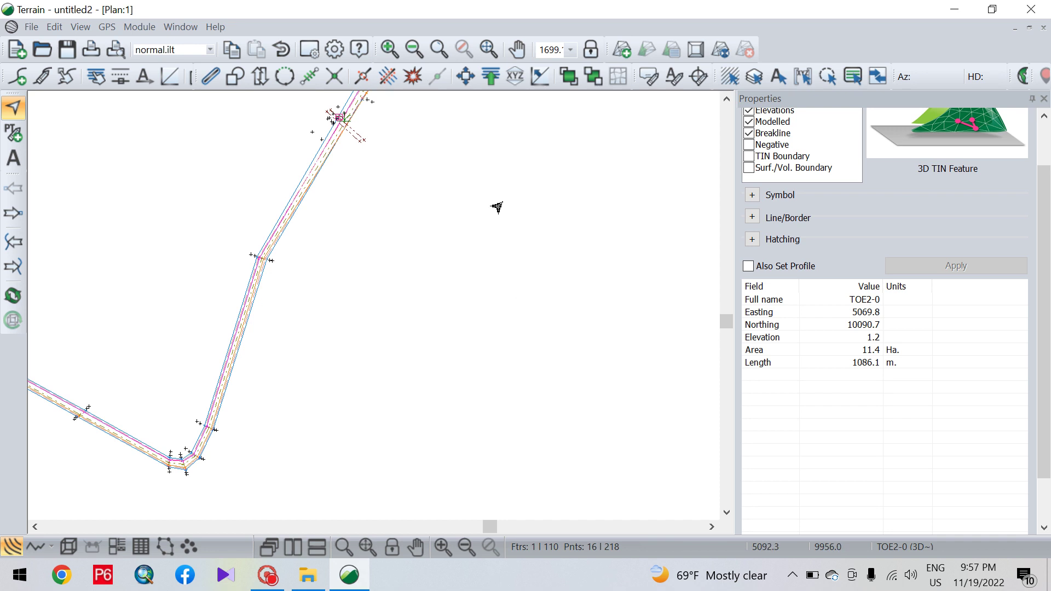
pyautogui.scroll(-3, 495, 208)
# - Start selecting features by name and highlight all SPOT features, SPOT2-0 and TBM-0 in the feature names
pyautogui.rightClick(521, 196)
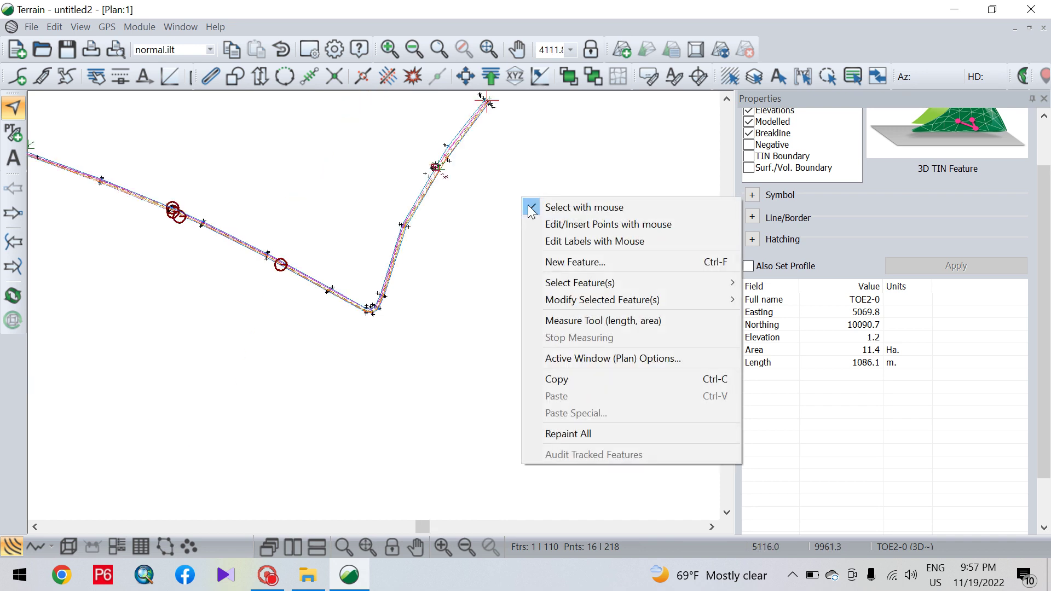
pyautogui.moveTo(658, 290)
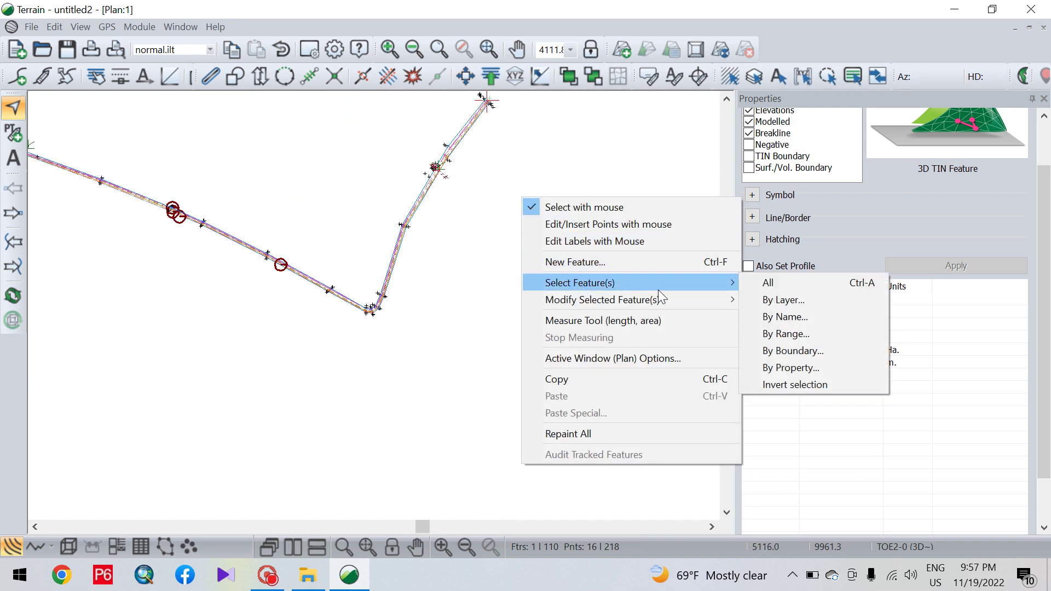
pyautogui.click(813, 314)
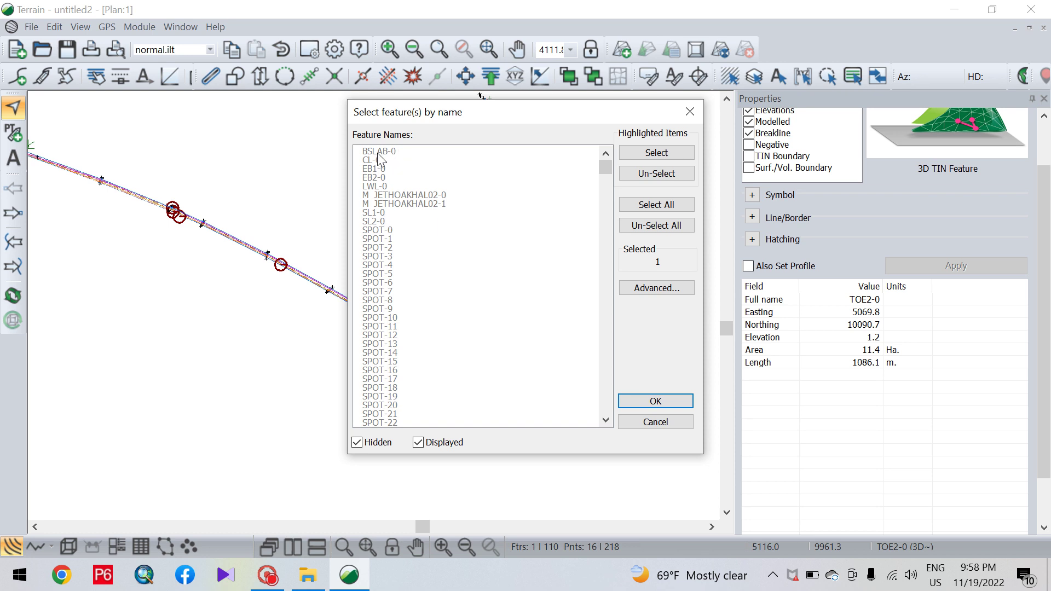
pyautogui.click(381, 169)
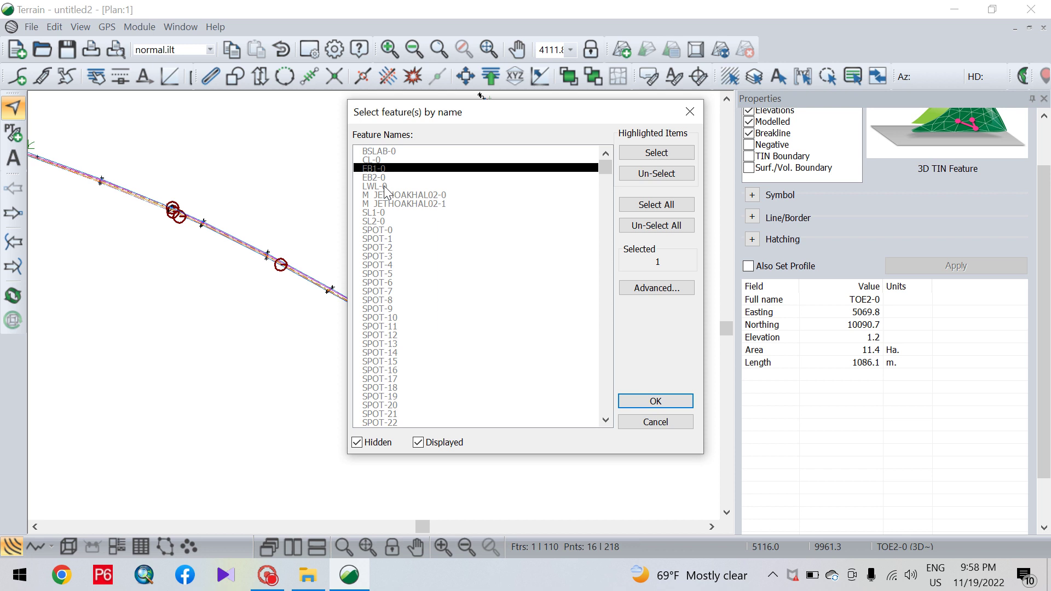
pyautogui.click(402, 247)
pyautogui.moveTo(398, 235); pyautogui.dragTo(392, 199)
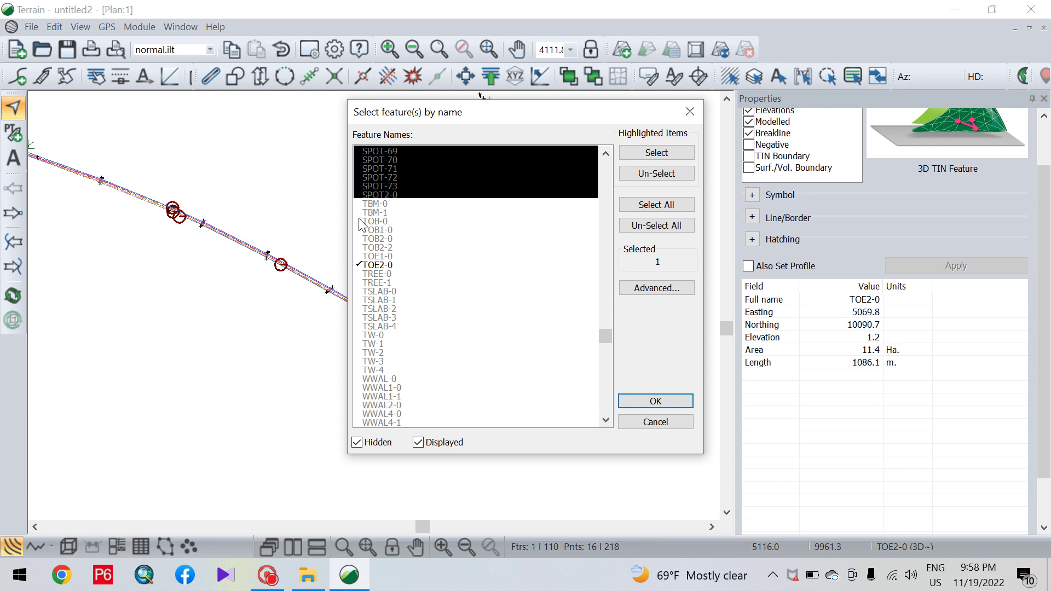
pyautogui.keyDown('shift'); pyautogui.click(385, 204); pyautogui.keyUp('shift')
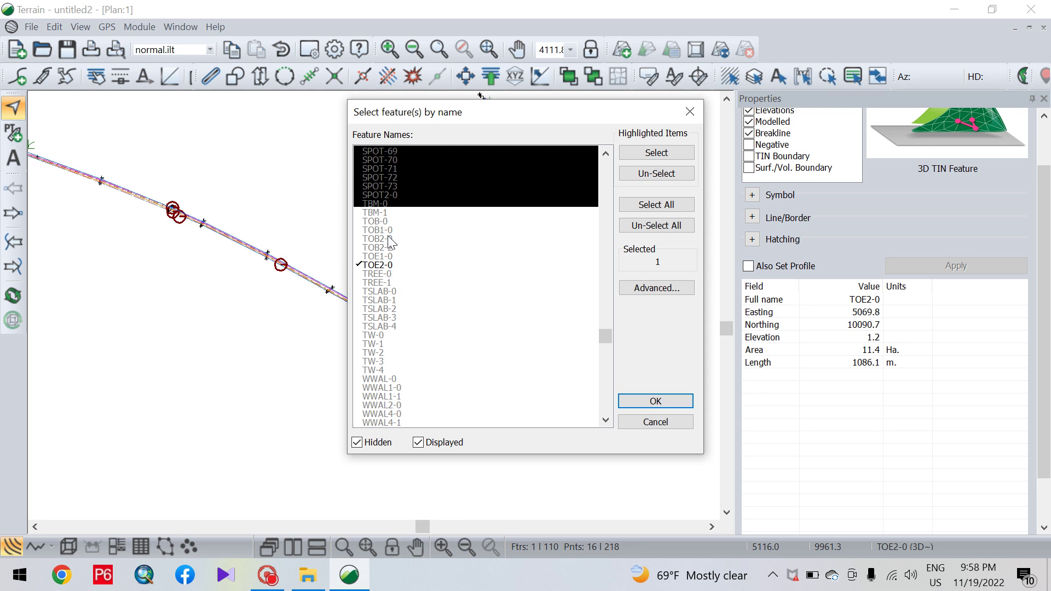
# - Add TREE-0, TREE-1 and TSLAB-0 through TSLAB-4 to the highlighted feature names
pyautogui.keyDown('ctrl'); pyautogui.click(385, 276); pyautogui.keyUp('ctrl')
pyautogui.keyDown('ctrl'); pyautogui.click(387, 282); pyautogui.keyUp('ctrl')
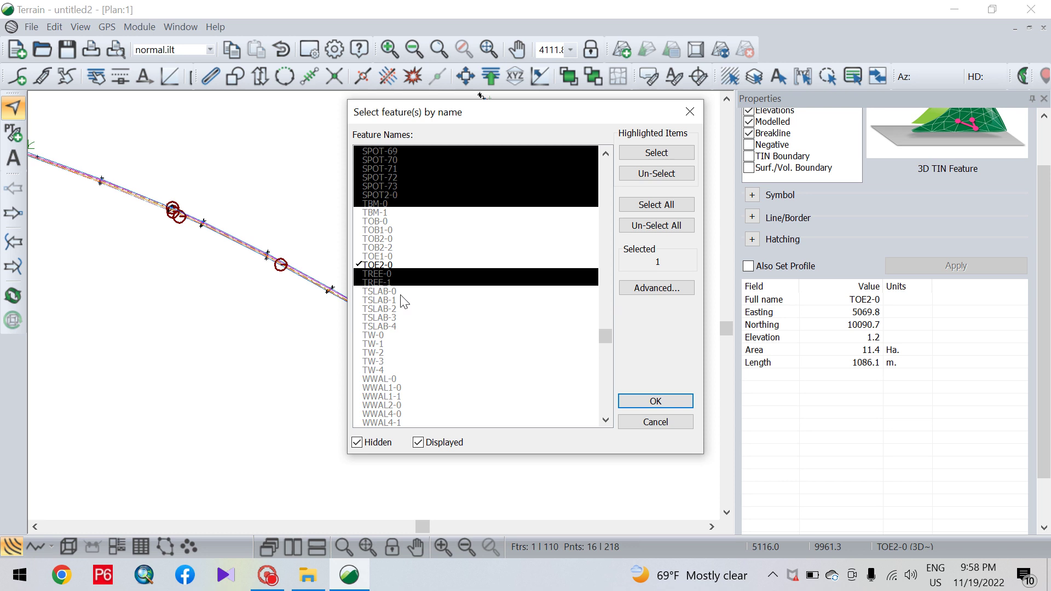
pyautogui.keyDown('ctrl'); pyautogui.click(404, 299); pyautogui.keyUp('ctrl')
pyautogui.keyDown('ctrl'); pyautogui.click(402, 291); pyautogui.keyUp('ctrl')
pyautogui.keyDown('ctrl'); pyautogui.click(401, 309); pyautogui.keyUp('ctrl')
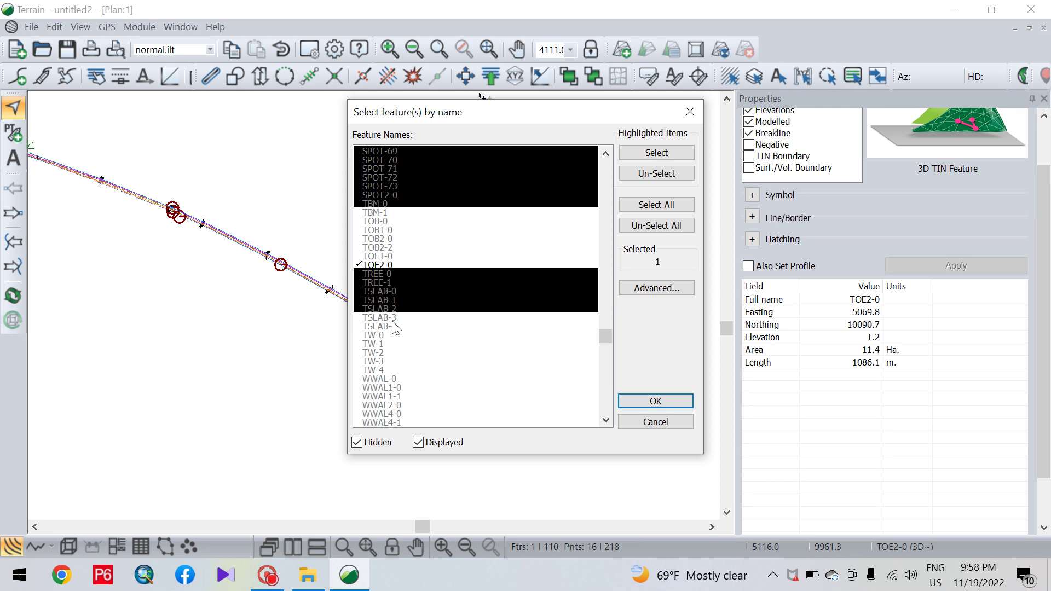
pyautogui.keyDown('ctrl'); pyautogui.click(394, 326); pyautogui.keyUp('ctrl')
pyautogui.keyDown('ctrl'); pyautogui.click(393, 318); pyautogui.keyUp('ctrl')
# - Add TW-0 through TW-4 and the WWAL, WWAL1, WWAL2 and WWAL4 features to the highlighted names
pyautogui.keyDown('ctrl'); pyautogui.click(386, 336); pyautogui.keyUp('ctrl')
pyautogui.keyDown('ctrl'); pyautogui.click(382, 353); pyautogui.keyUp('ctrl')
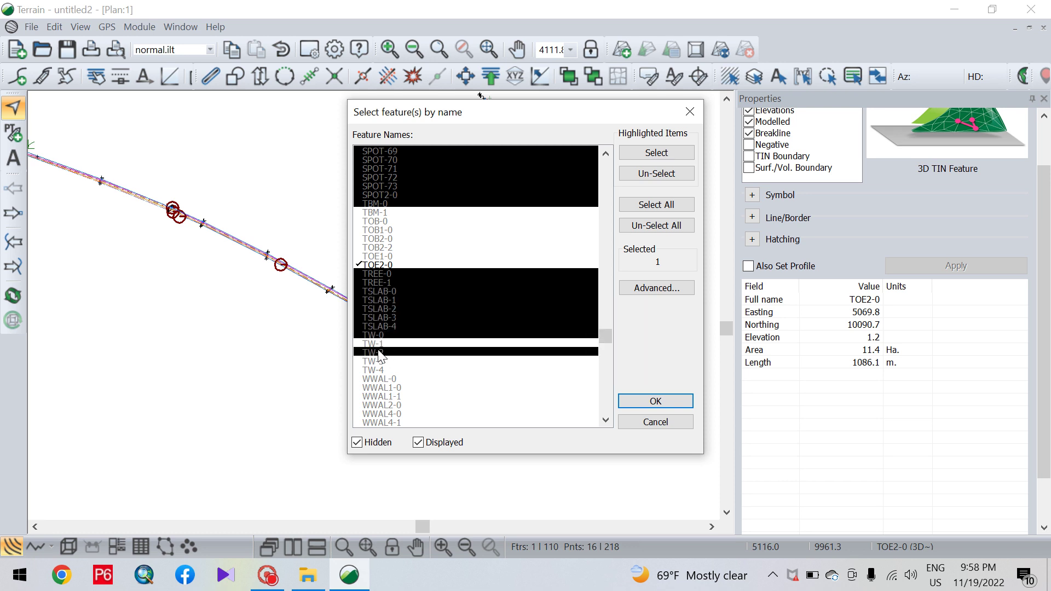
pyautogui.keyDown('ctrl'); pyautogui.click(383, 344); pyautogui.keyUp('ctrl')
pyautogui.keyDown('ctrl'); pyautogui.click(384, 361); pyautogui.keyUp('ctrl')
pyautogui.keyDown('ctrl'); pyautogui.click(386, 370); pyautogui.keyUp('ctrl')
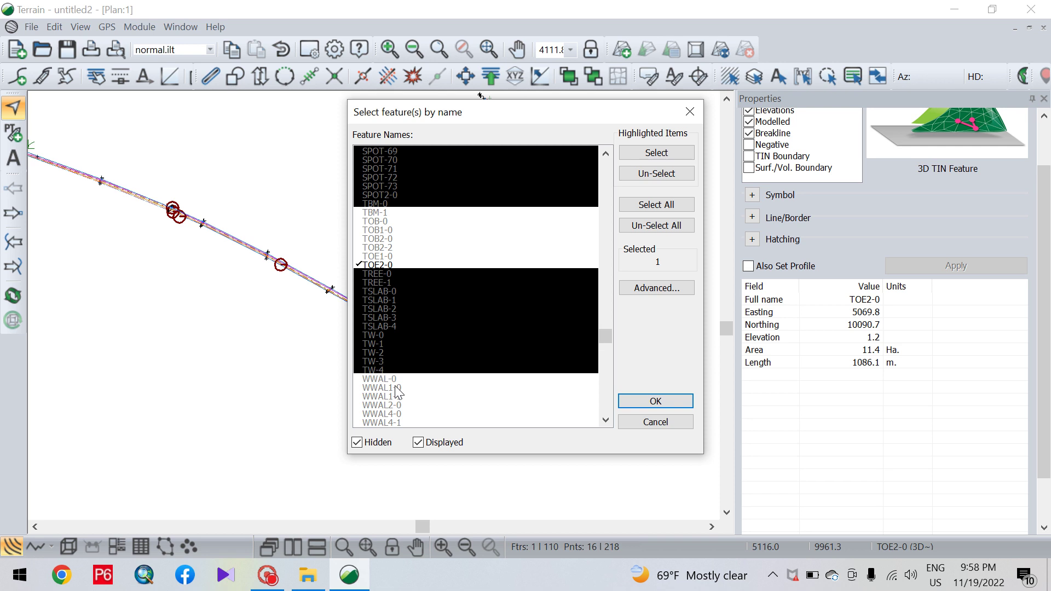
pyautogui.keyDown('ctrl'); pyautogui.click(396, 378); pyautogui.keyUp('ctrl')
pyautogui.keyDown('ctrl'); pyautogui.click(396, 387); pyautogui.keyUp('ctrl')
pyautogui.keyDown('ctrl'); pyautogui.click(392, 397); pyautogui.keyUp('ctrl')
pyautogui.keyDown('ctrl'); pyautogui.click(388, 405); pyautogui.keyUp('ctrl')
pyautogui.keyDown('ctrl'); pyautogui.click(389, 414); pyautogui.keyUp('ctrl')
pyautogui.keyDown('ctrl'); pyautogui.click(386, 423); pyautogui.keyUp('ctrl')
# - Add M_JETHOAKHAL02-0, M_JETHOAKHAL02-1, EB1-0 and EB2-0 to the highlighted names and select all highlighted features
pyautogui.scroll(20, 399, 221)
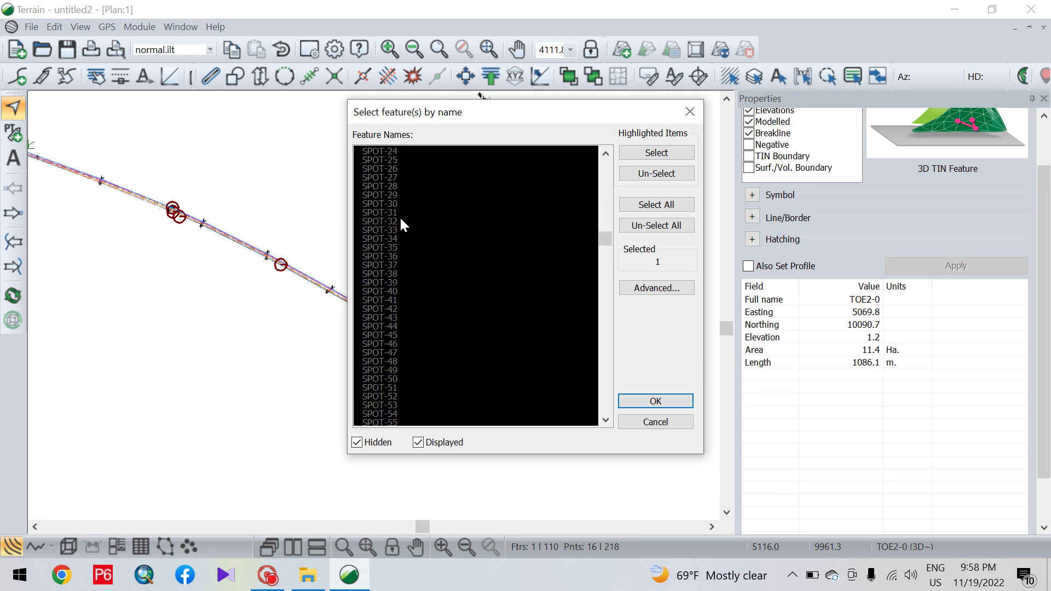
pyautogui.keyDown('ctrl'); pyautogui.click(398, 195); pyautogui.keyUp('ctrl')
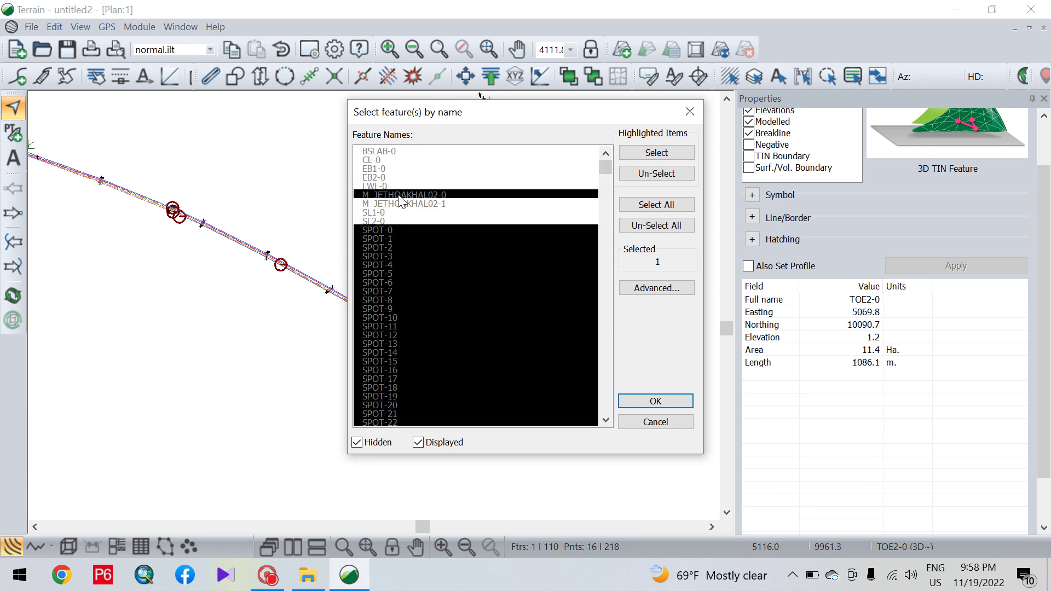
pyautogui.keyDown('ctrl'); pyautogui.click(414, 203); pyautogui.keyUp('ctrl')
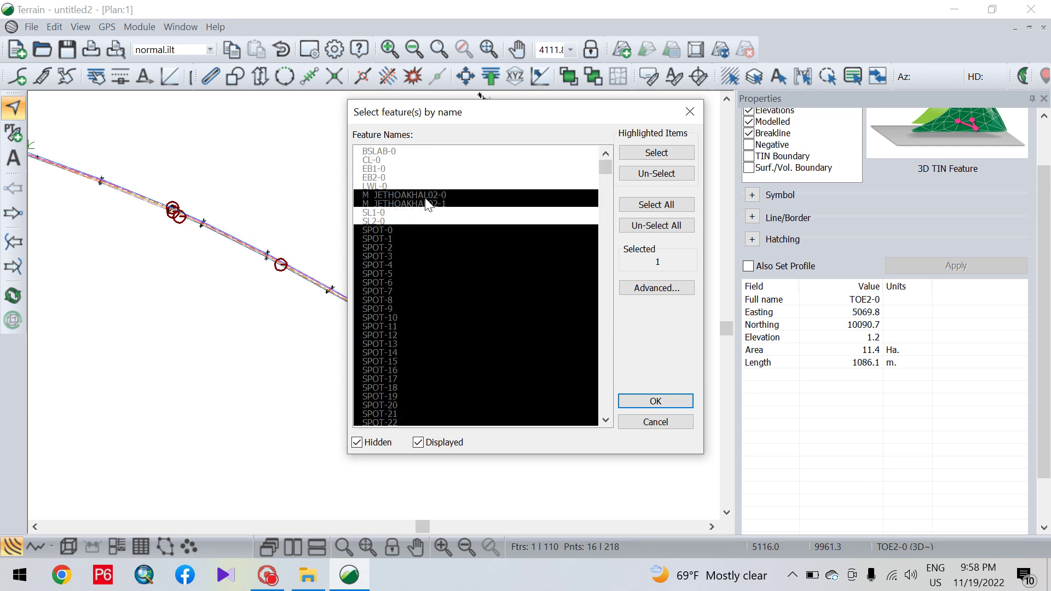
pyautogui.keyDown('ctrl'); pyautogui.click(383, 170); pyautogui.keyUp('ctrl')
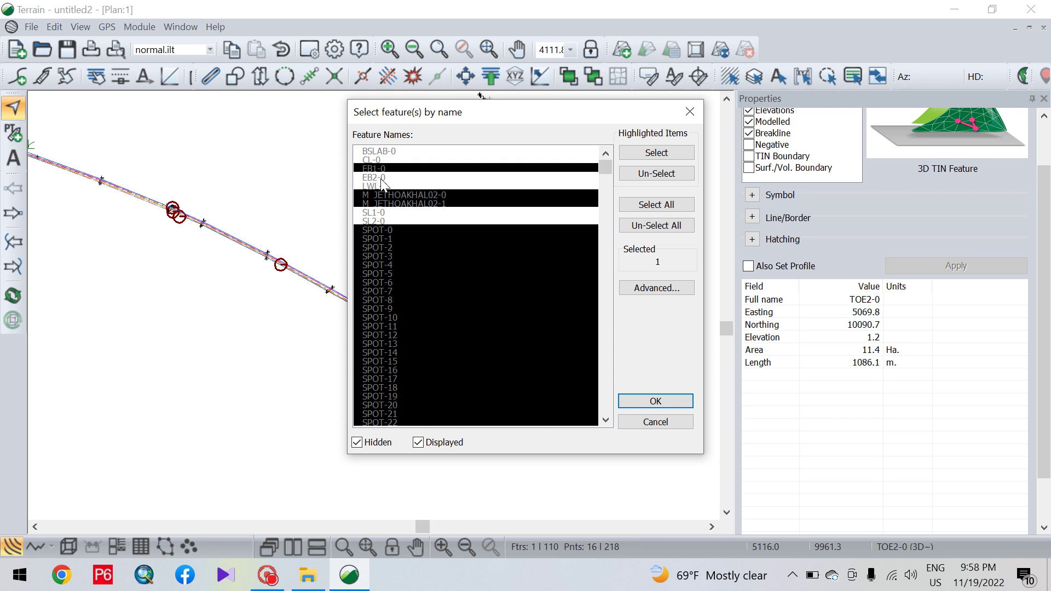
pyautogui.keyDown('ctrl'); pyautogui.click(383, 179); pyautogui.keyUp('ctrl')
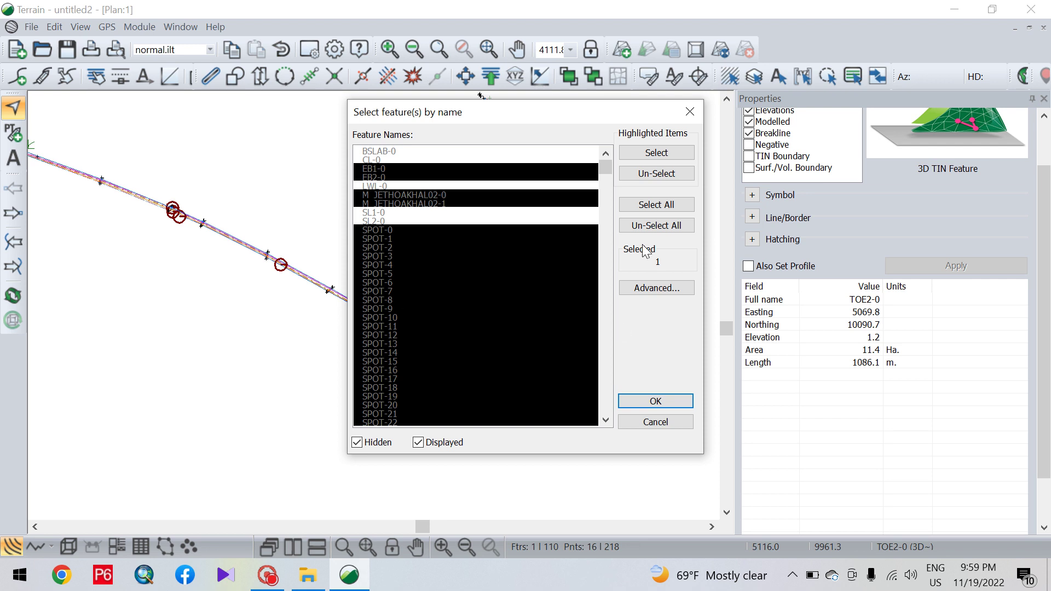
pyautogui.click(652, 150)
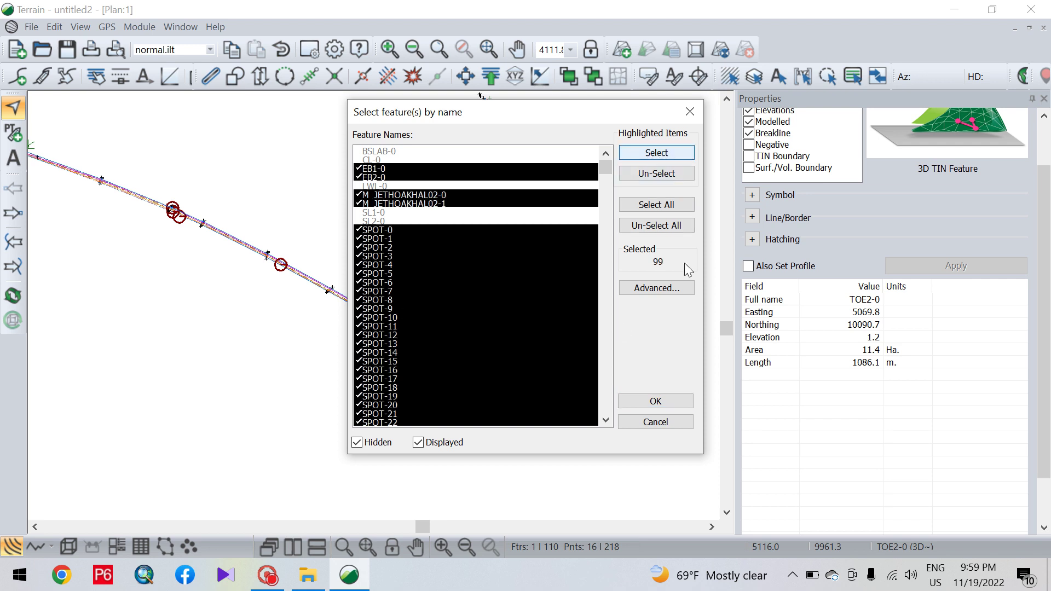
pyautogui.click(665, 400)
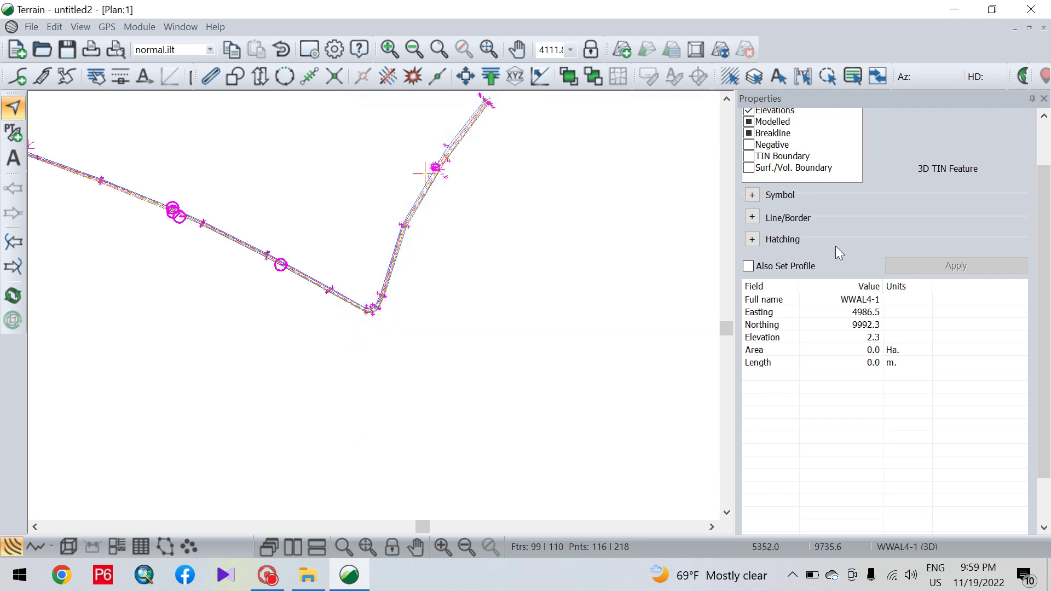
# - Turn off Breakline, Modelled, Elevations, Connected and Displayed for the selected features, apply the change and clear the selection
pyautogui.click(749, 133)
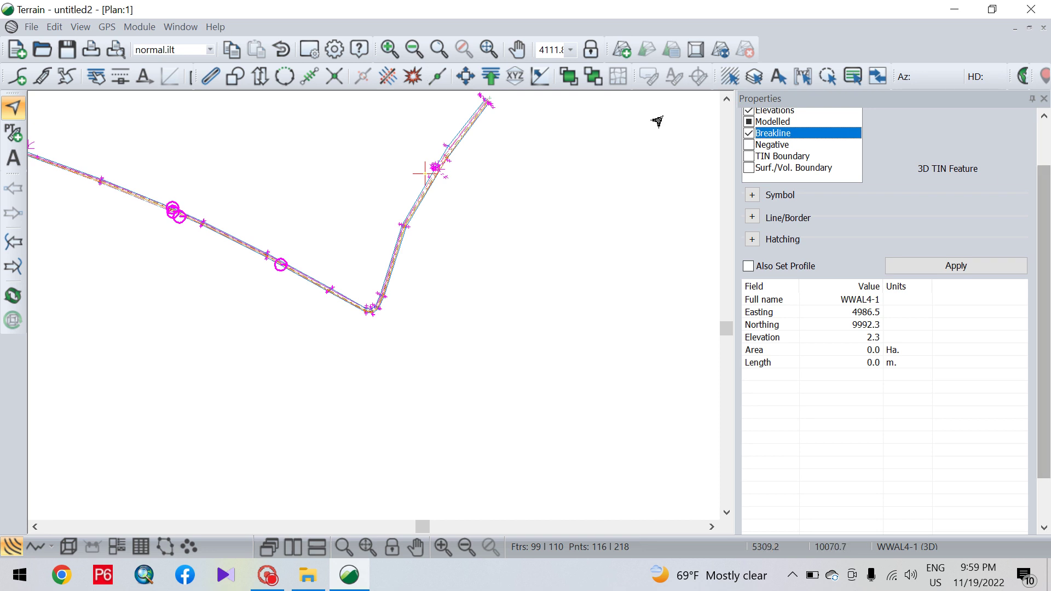
pyautogui.scroll(2, 1049, 175)
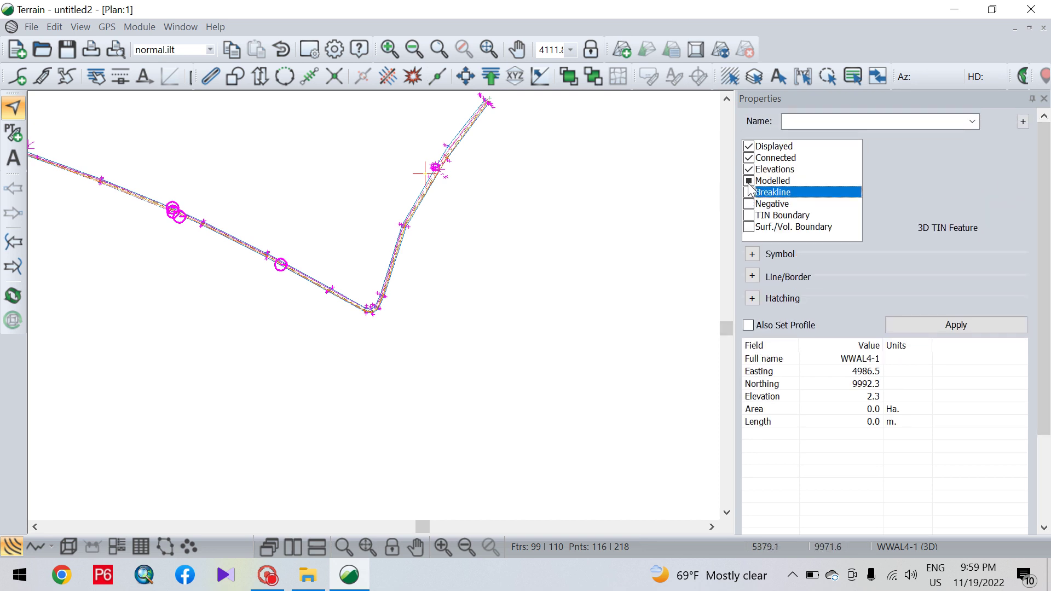
pyautogui.click(749, 181)
pyautogui.click(749, 169)
pyautogui.click(748, 158)
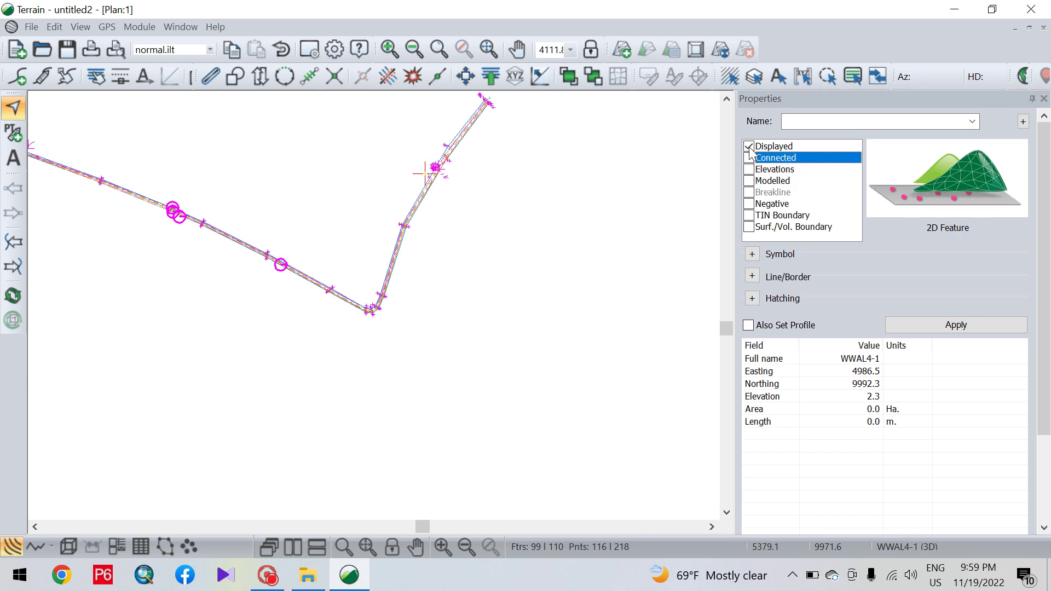
pyautogui.click(749, 146)
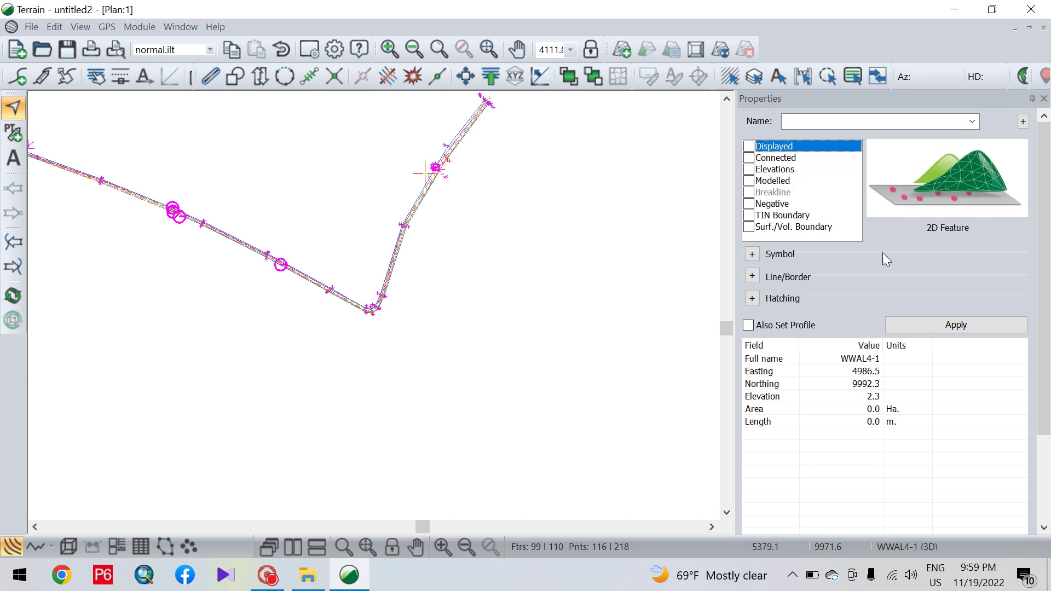
pyautogui.click(970, 327)
pyautogui.click(475, 219)
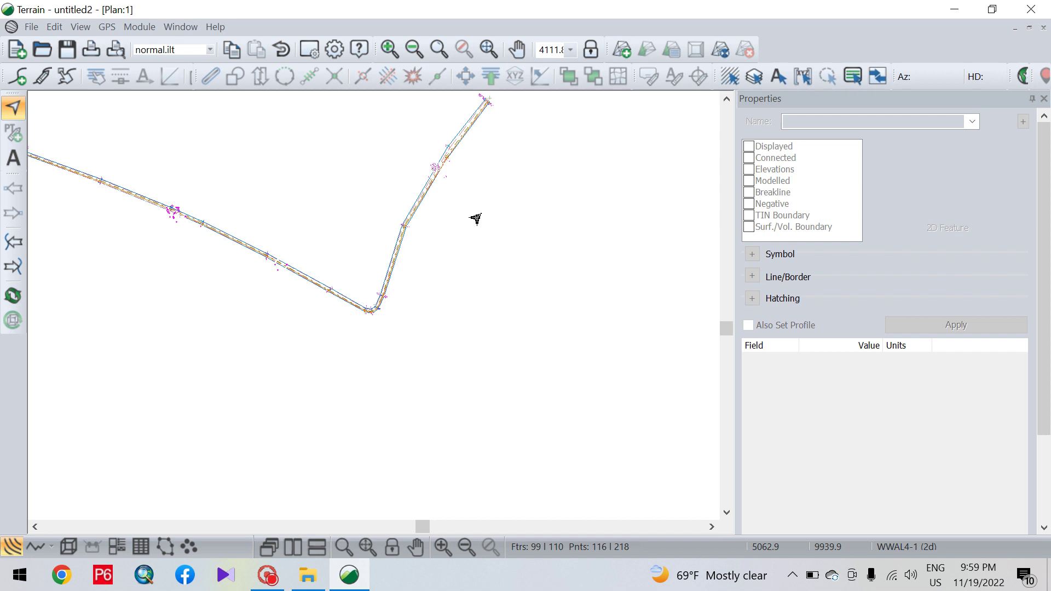
# - Examine the remaining canal lines around the sharp bend and along the northeastern reach
pyautogui.scroll(4, 475, 219)
pyautogui.scroll(-3, 246, 204)
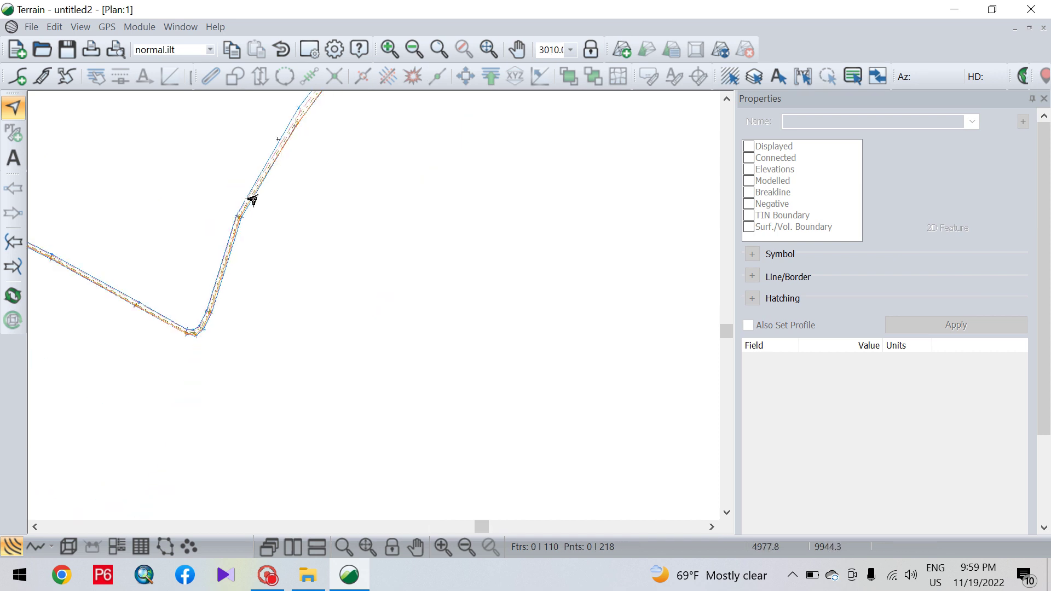
pyautogui.scroll(4, 249, 195)
pyautogui.scroll(5, 252, 195)
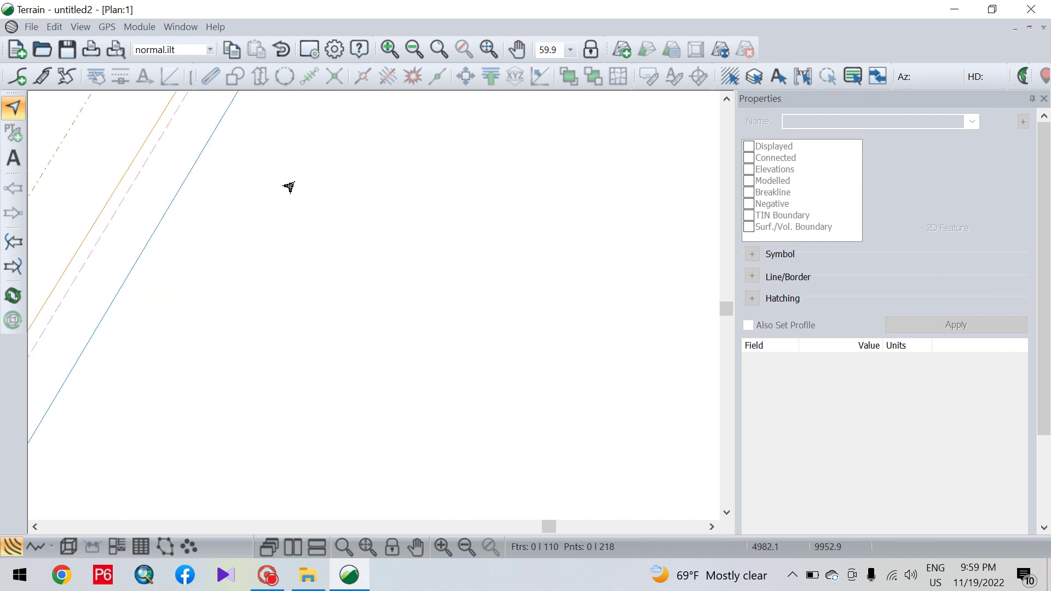
pyautogui.scroll(-2, 230, 186)
pyautogui.scroll(-2, 328, 269)
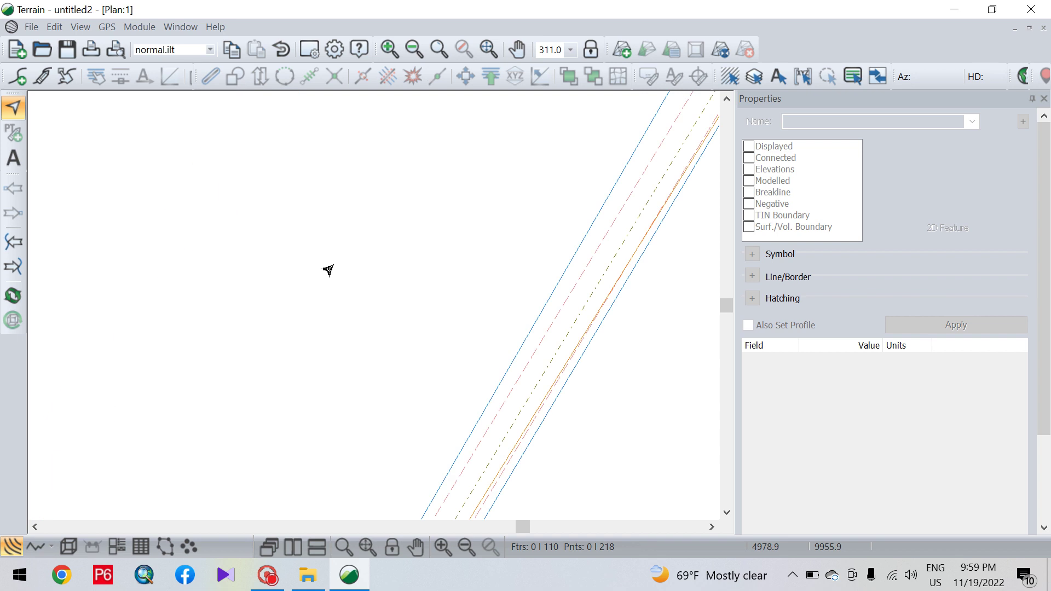
pyautogui.scroll(-3, 624, 221)
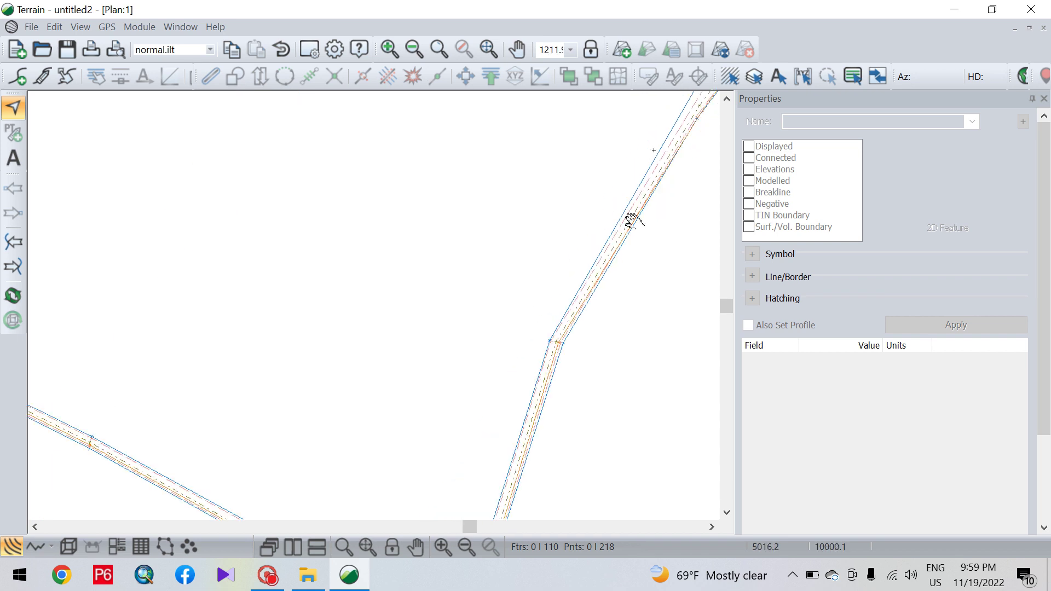
# - Examine the line ends at the canal's northeastern end and check the properties of the SL1 line
pyautogui.scroll(2, 462, 370)
pyautogui.scroll(2, 568, 176)
pyautogui.scroll(1, 597, 153)
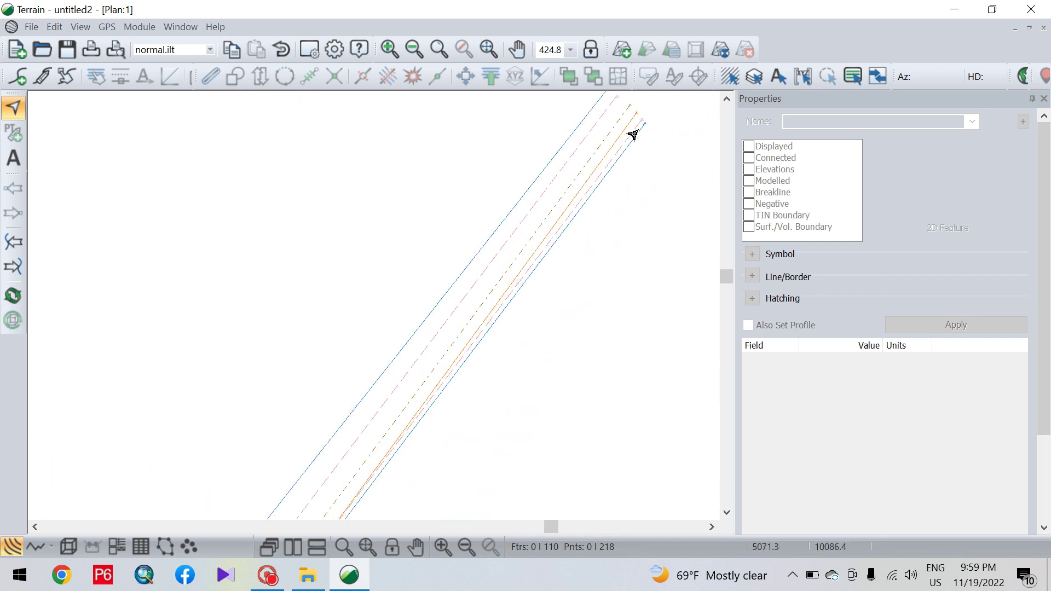
pyautogui.scroll(1, 610, 208)
pyautogui.scroll(2, 572, 235)
pyautogui.scroll(4, 575, 233)
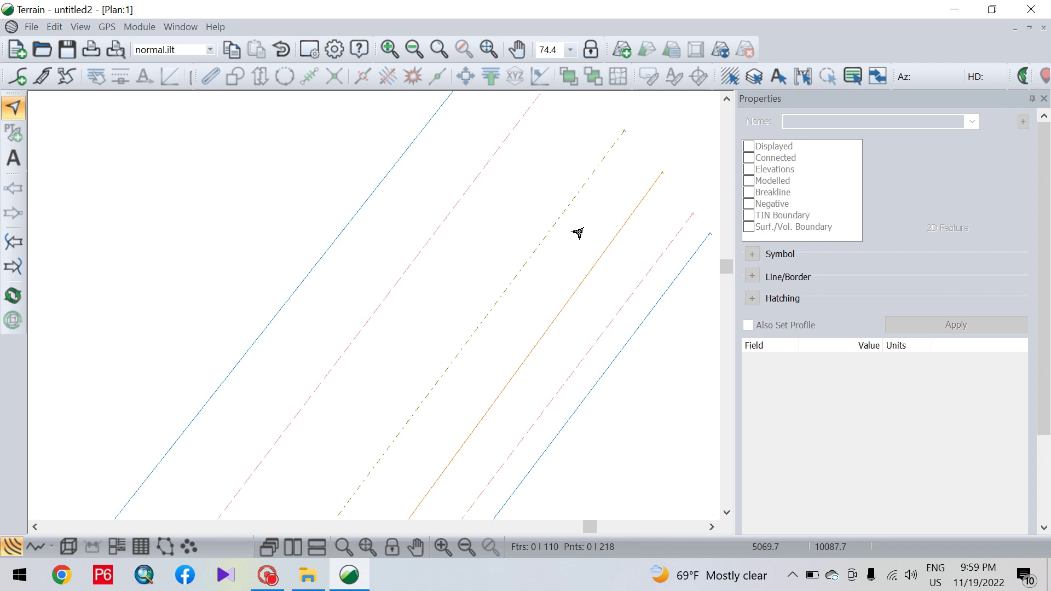
pyautogui.scroll(-2, 564, 227)
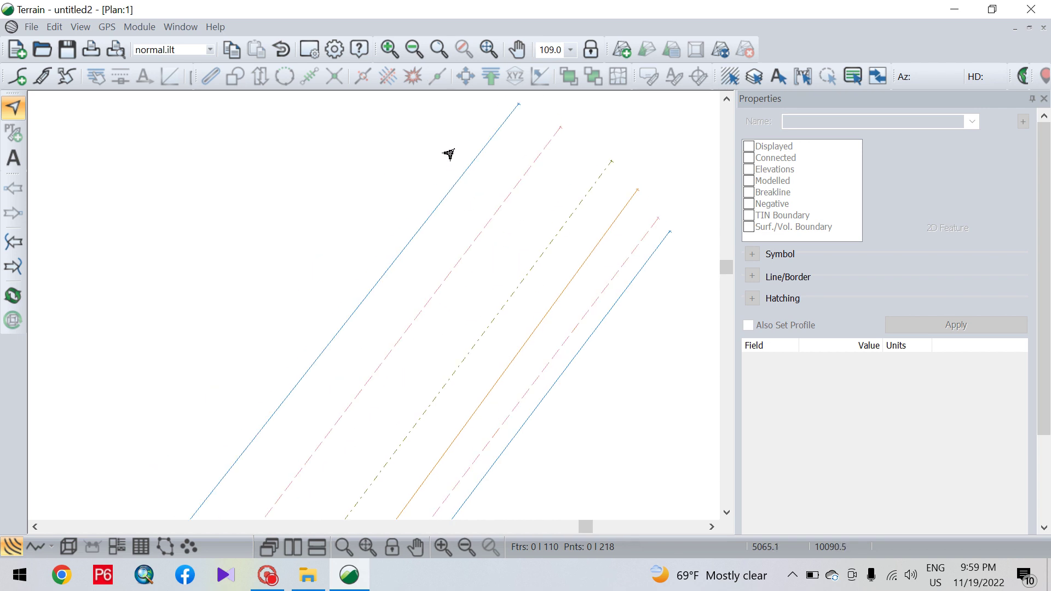
pyautogui.click(637, 276)
pyautogui.click(617, 267)
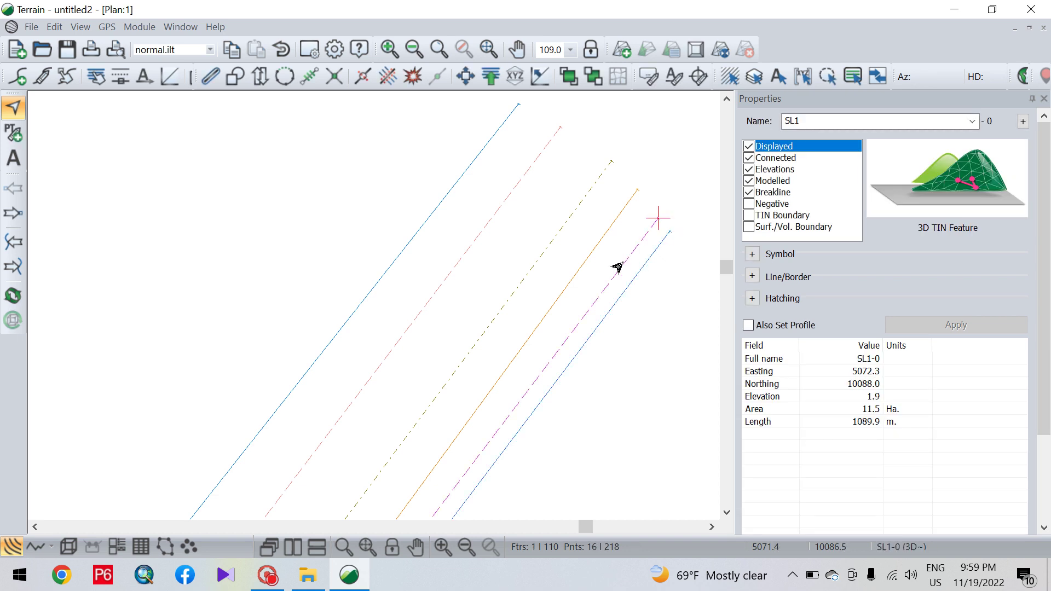
# - Check the properties of the TOE1, CL, SL2 and TOB2 lines at the canal's northeastern end
pyautogui.click(597, 240)
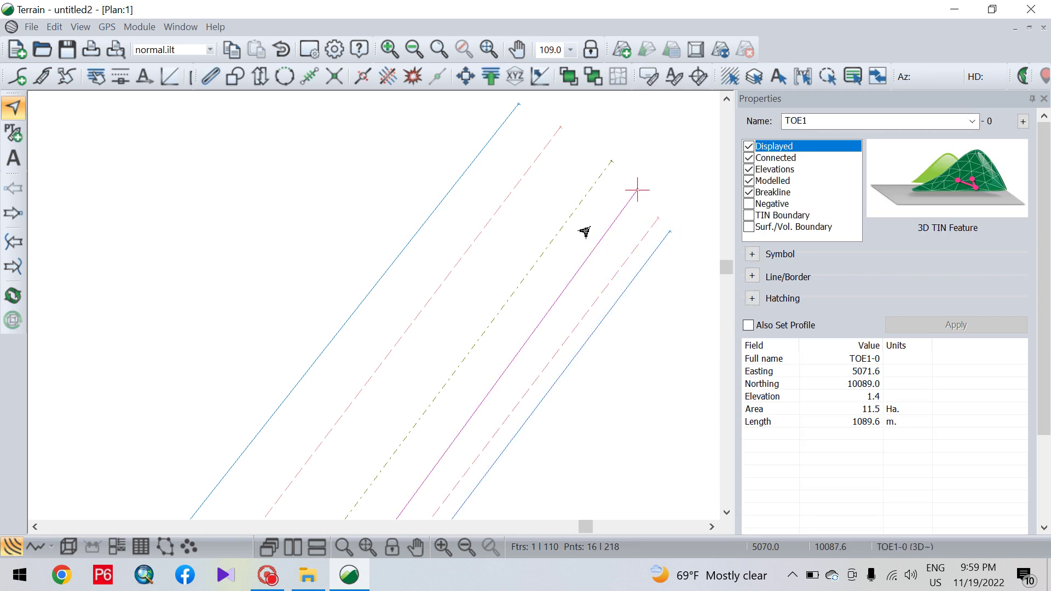
pyautogui.click(562, 225)
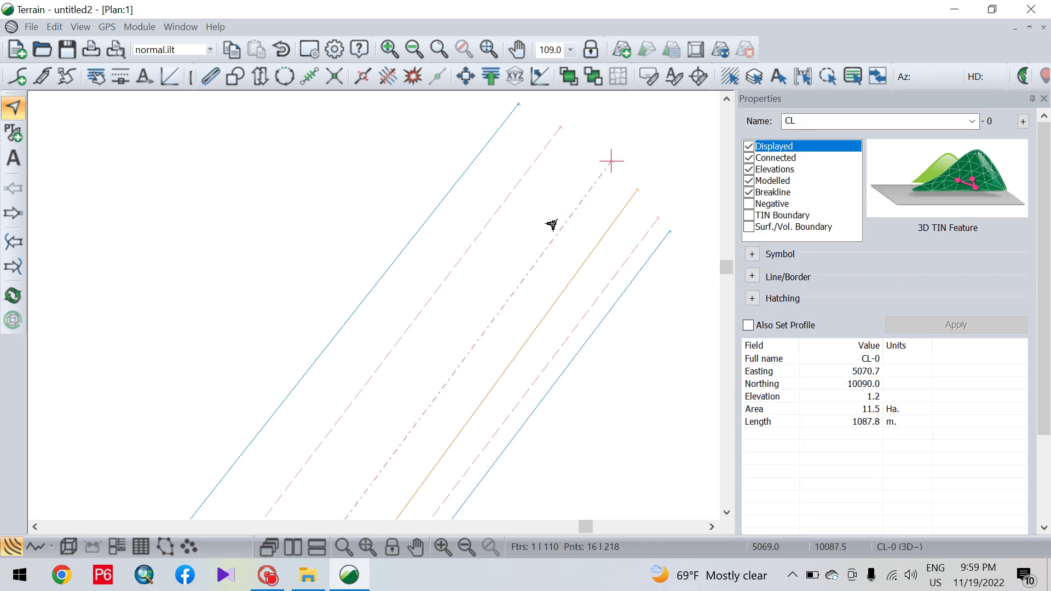
pyautogui.click(521, 165)
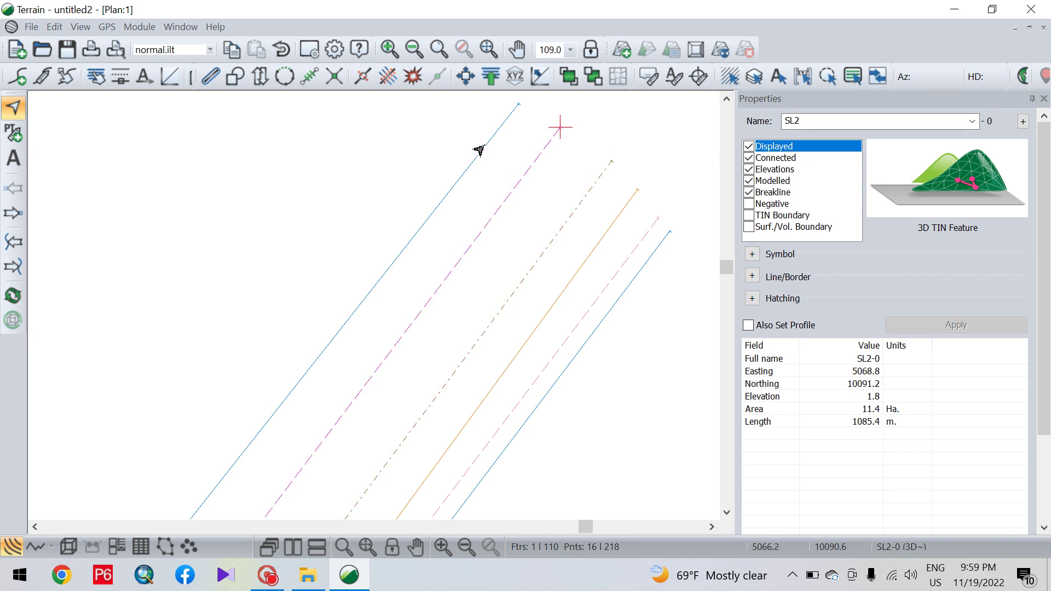
pyautogui.click(487, 167)
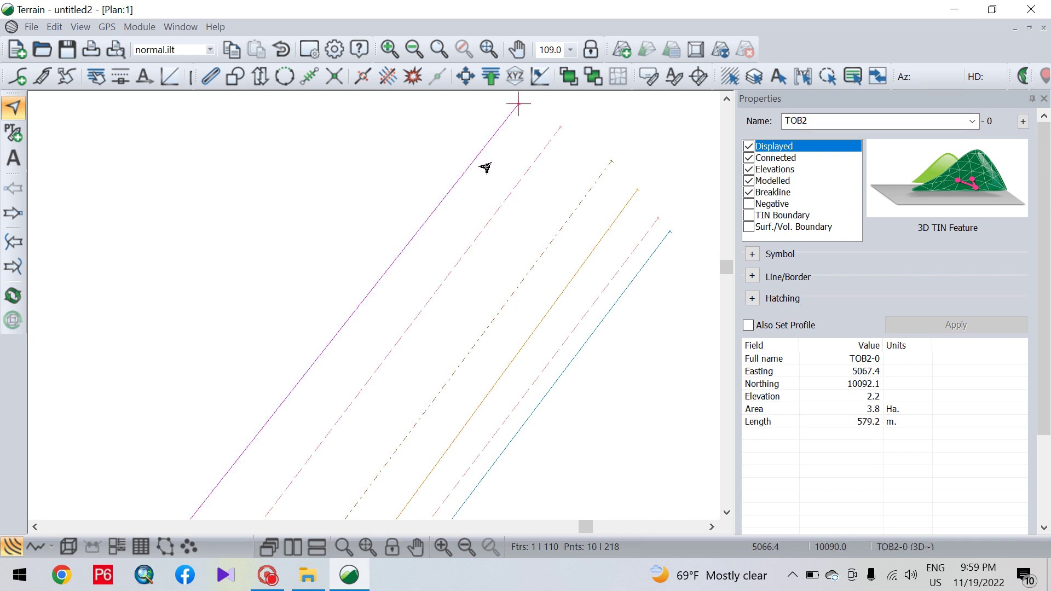
# - Follow the canal lines southwest from the northeastern end and highlight TOB1, SL1 and TOE1 near the first bend
pyautogui.scroll(-3, 511, 173)
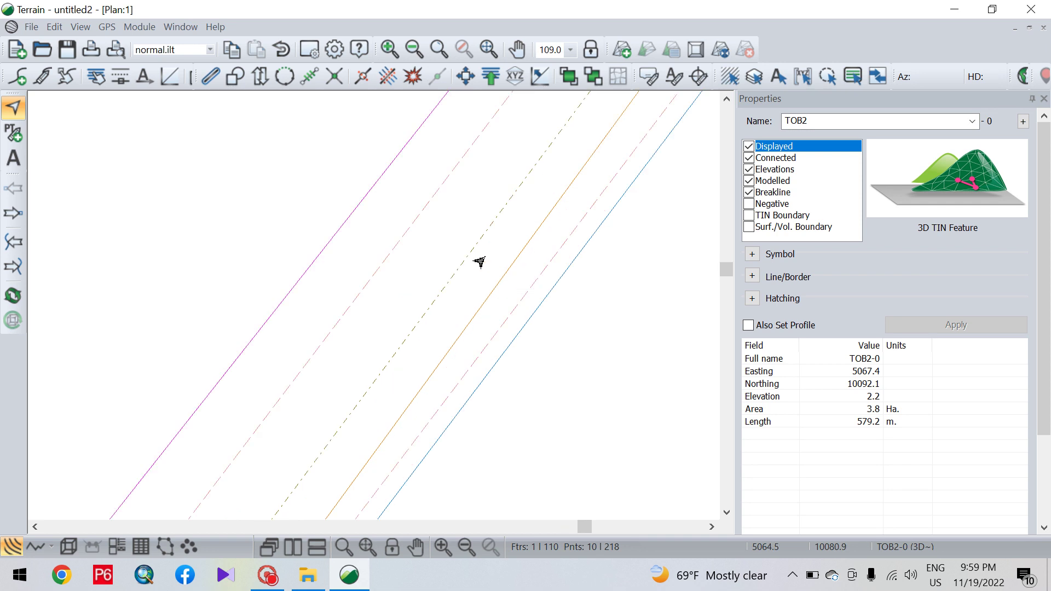
pyautogui.scroll(-2, 484, 223)
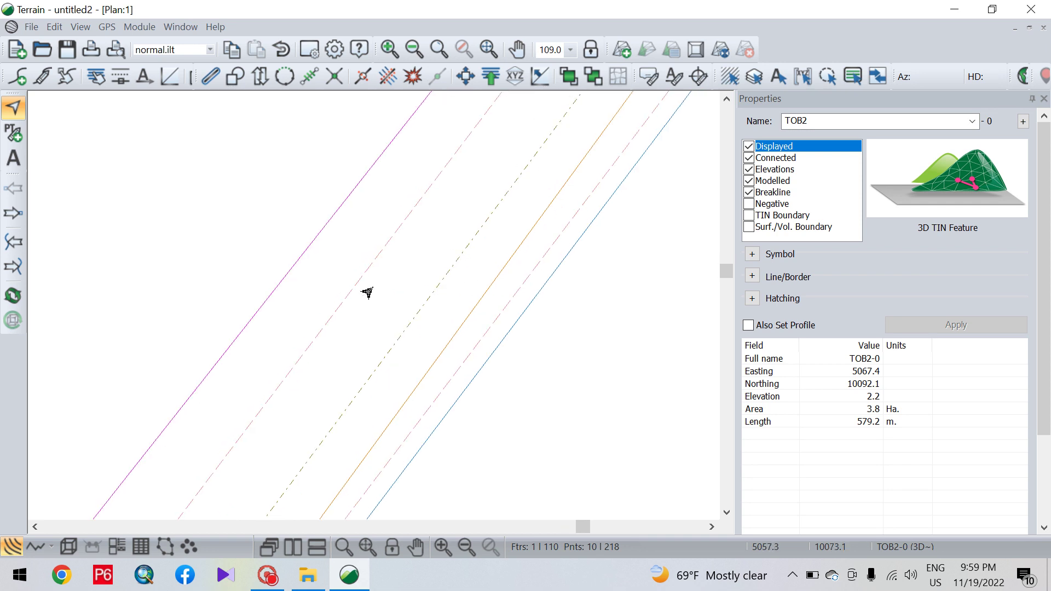
pyautogui.scroll(-1, 379, 312)
pyautogui.moveTo(376, 312); pyautogui.dragTo(618, 115, button='middle')
pyautogui.moveTo(394, 417); pyautogui.dragTo(486, 214, button='middle')
pyautogui.scroll(-8, 482, 221)
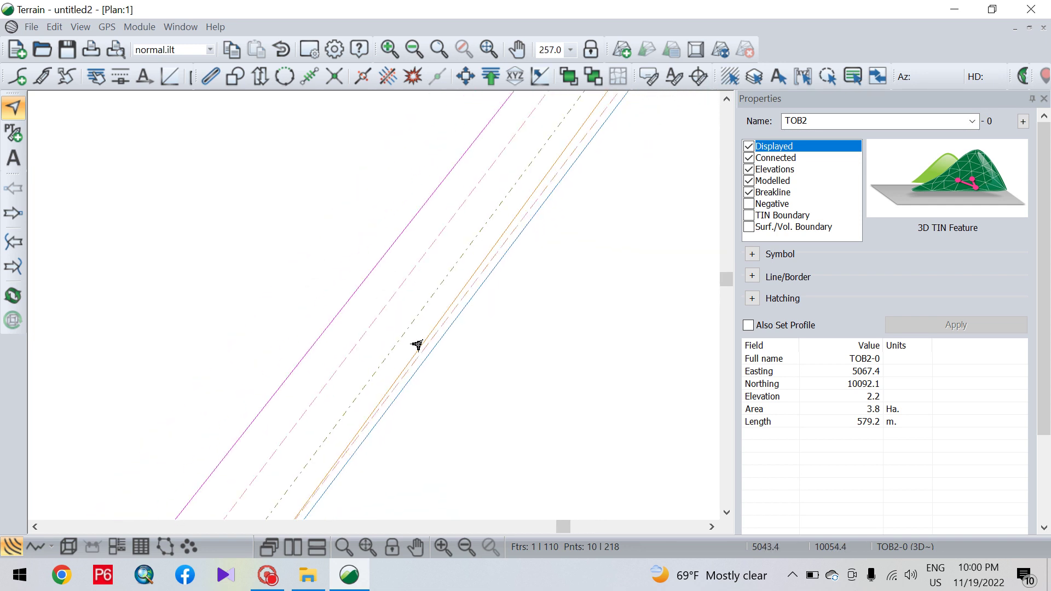
pyautogui.moveTo(399, 298); pyautogui.dragTo(506, 168, button='middle')
pyautogui.click(404, 374)
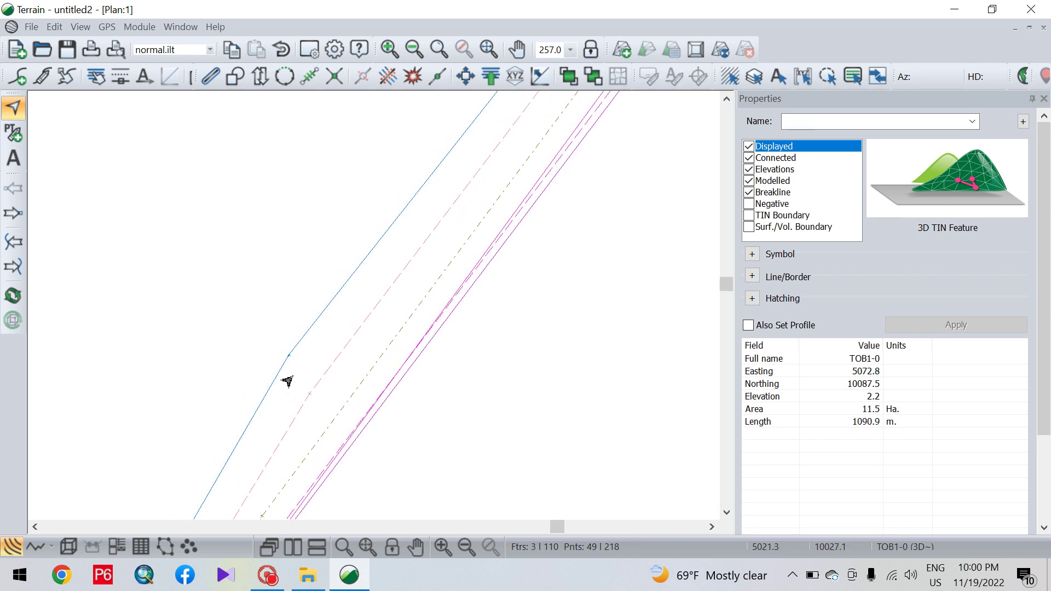
pyautogui.scroll(-4, 284, 380)
pyautogui.moveTo(416, 245); pyautogui.dragTo(495, 136, button='middle')
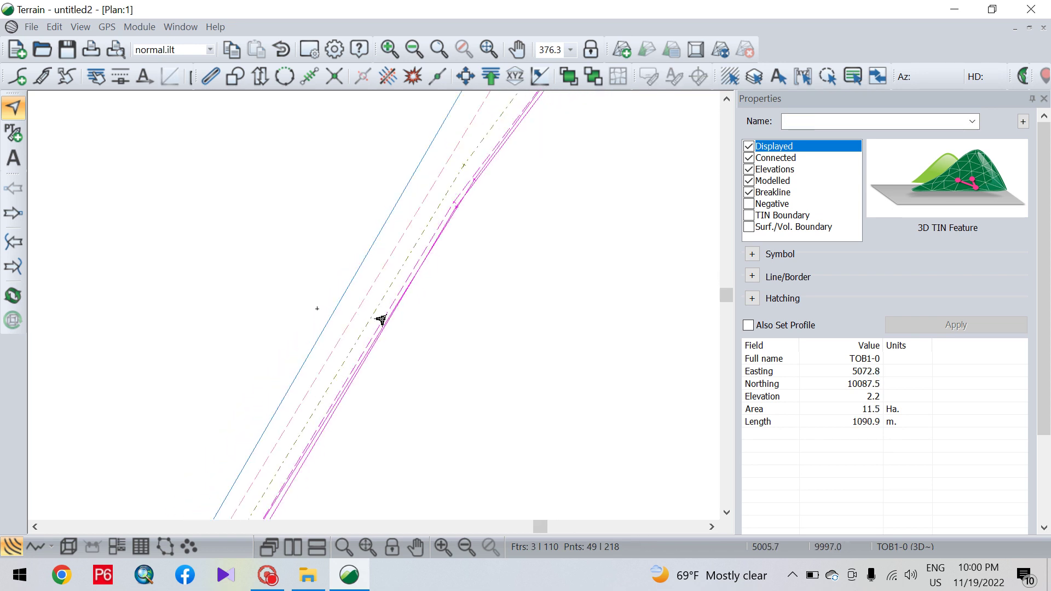
# - Examine closely how the TOB1, SL1 and TOE1 lines run around the first bend of the northeastern reach
pyautogui.moveTo(469, 171); pyautogui.dragTo(425, 228, button='middle')
pyautogui.scroll(-8, 349, 385)
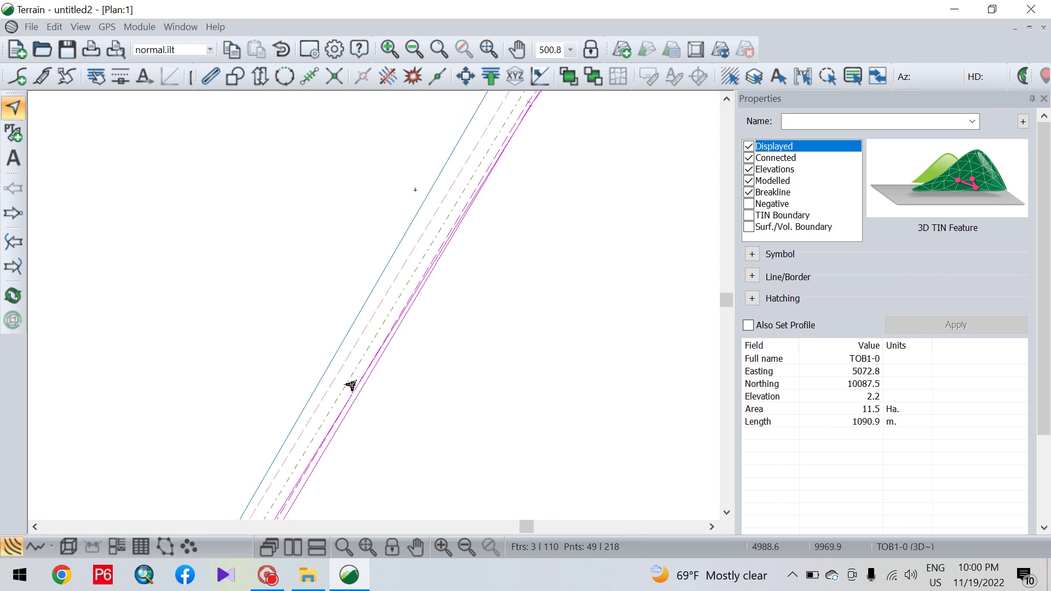
pyautogui.scroll(-3, 334, 408)
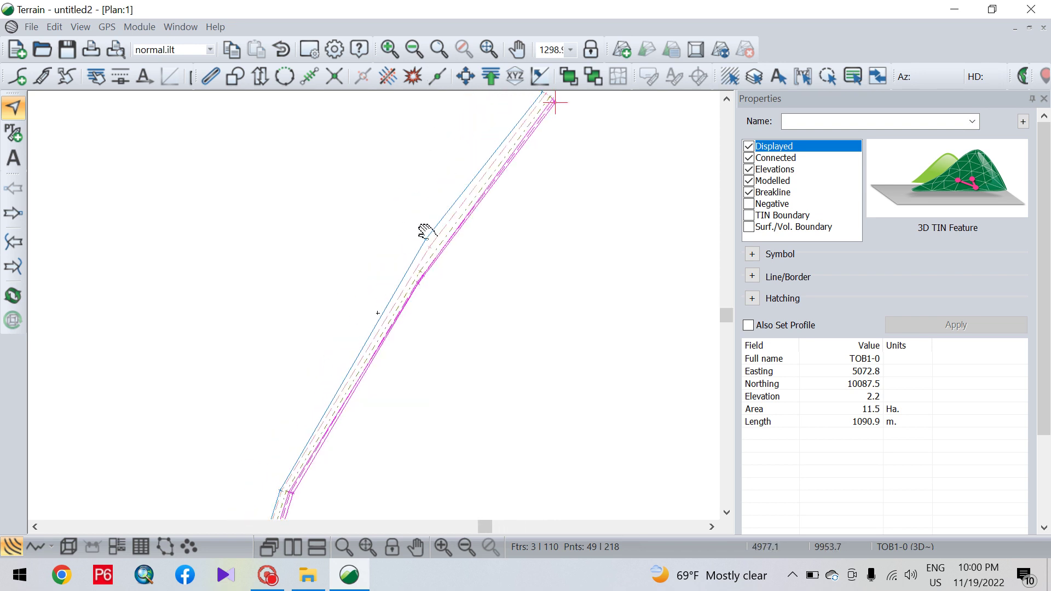
pyautogui.moveTo(424, 232); pyautogui.dragTo(372, 400, button='middle')
pyautogui.moveTo(418, 234); pyautogui.dragTo(230, 512, button='middle')
pyautogui.scroll(5, 331, 326)
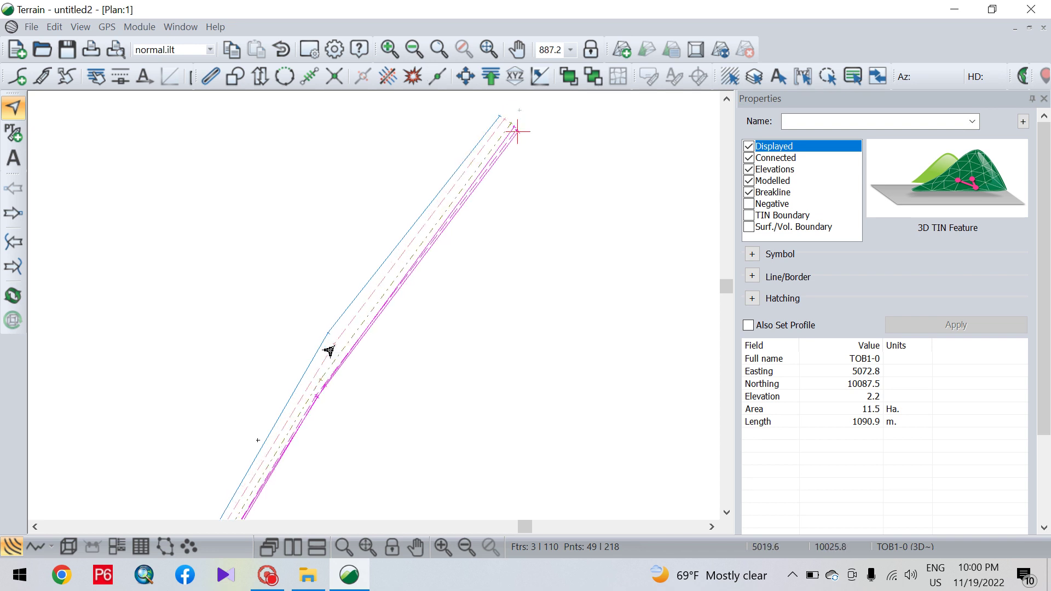
pyautogui.scroll(5, 269, 424)
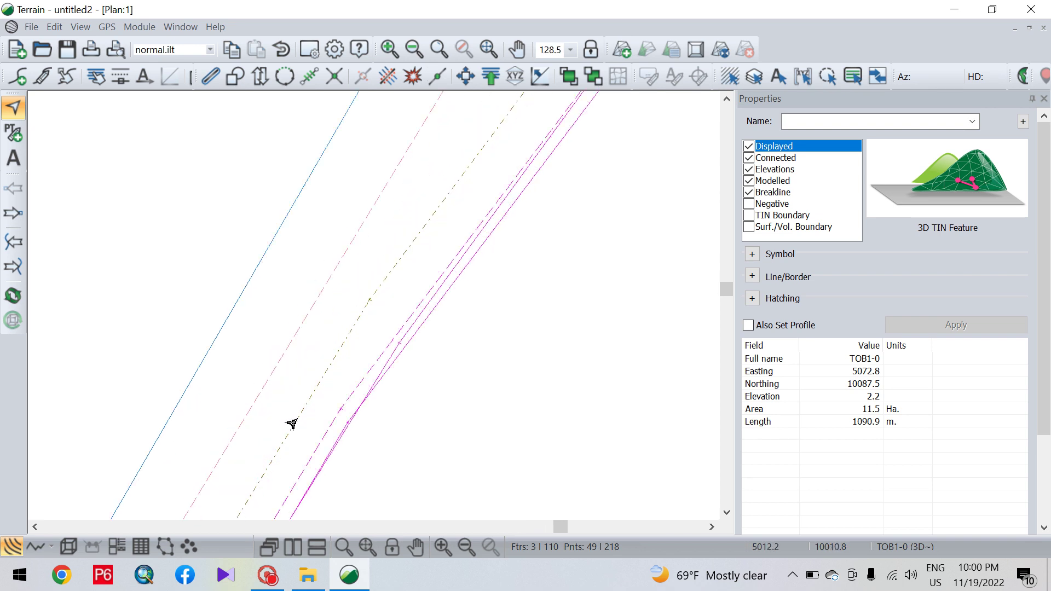
pyautogui.scroll(-3, 333, 412)
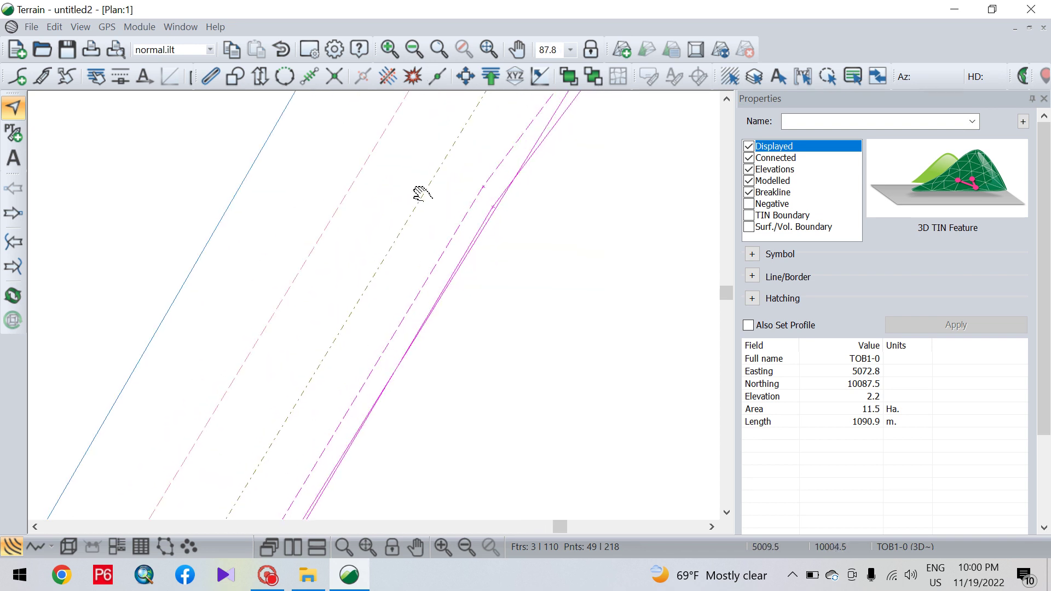
pyautogui.scroll(-5, 271, 355)
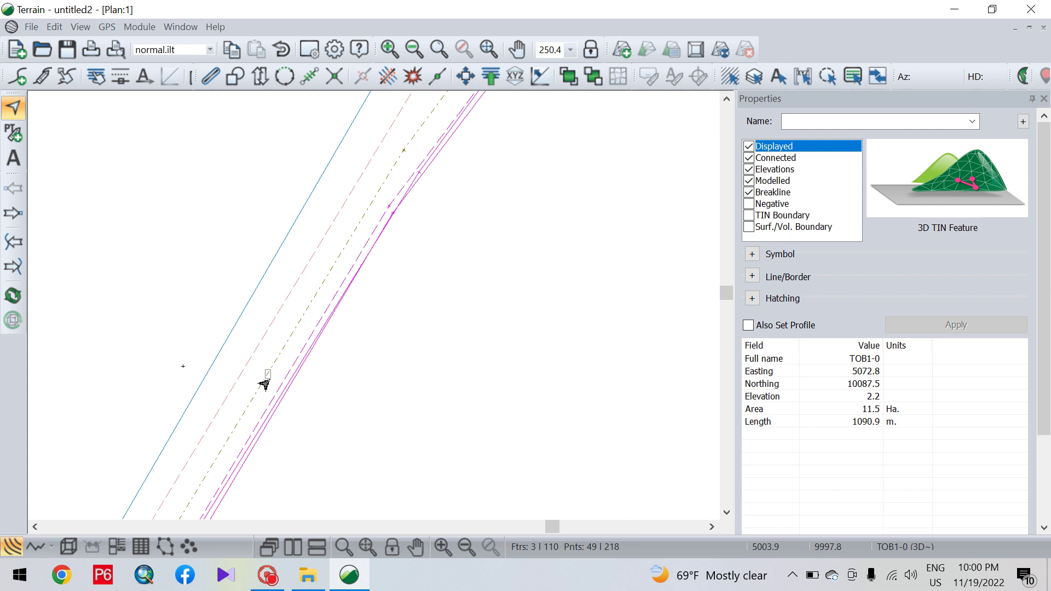
# - Check the properties of the CL, SL2 and TOB2 lines just southwest of the first bend
pyautogui.click(263, 383)
pyautogui.click(254, 355)
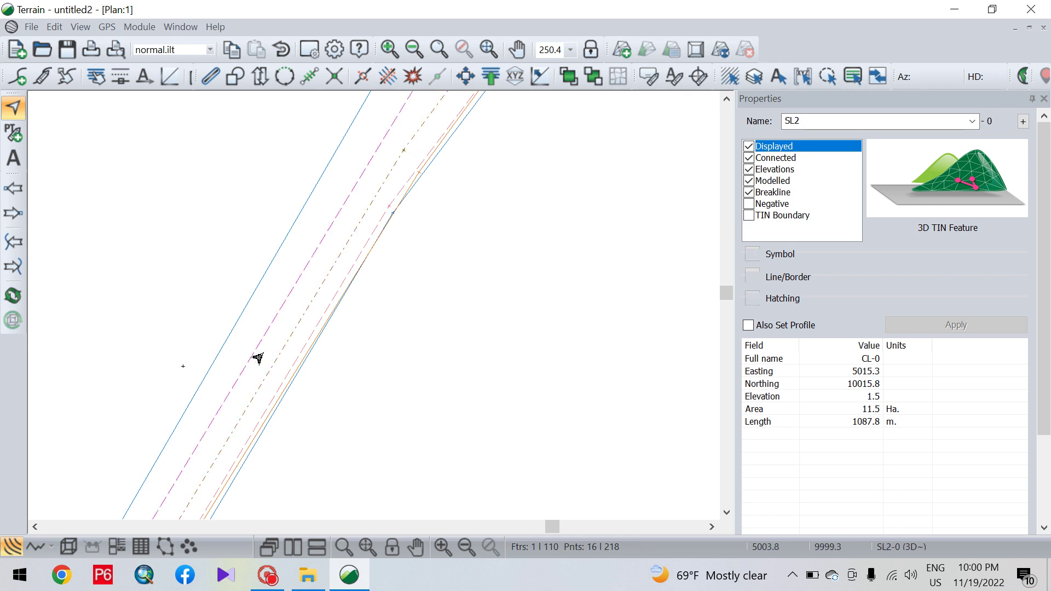
pyautogui.click(241, 312)
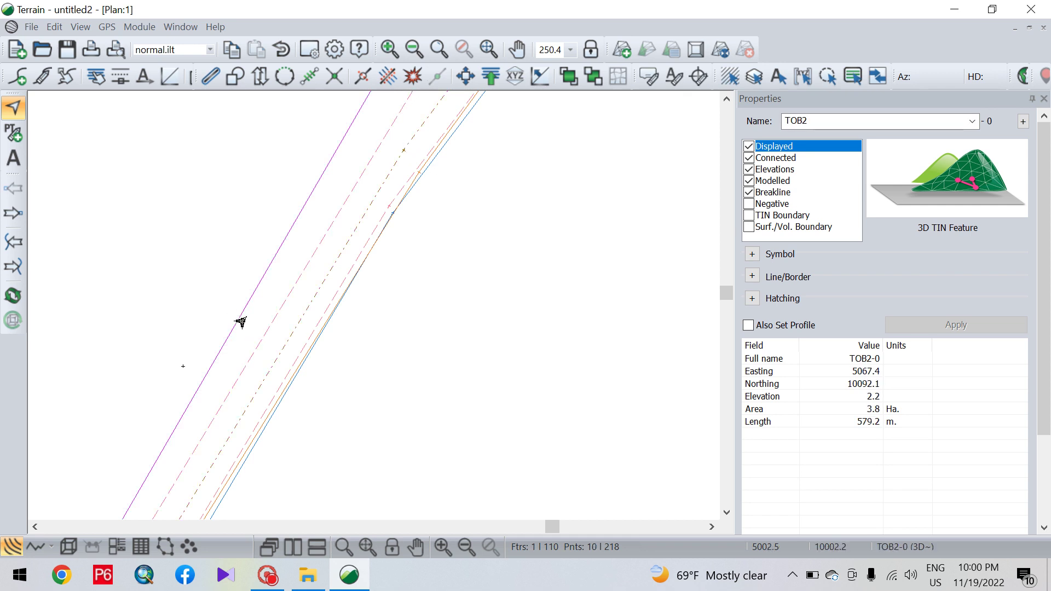
# - Trace the TOB2 line around the sharp bend into the northwestern reach and review the canal's overall shape
pyautogui.scroll(-6, 285, 336)
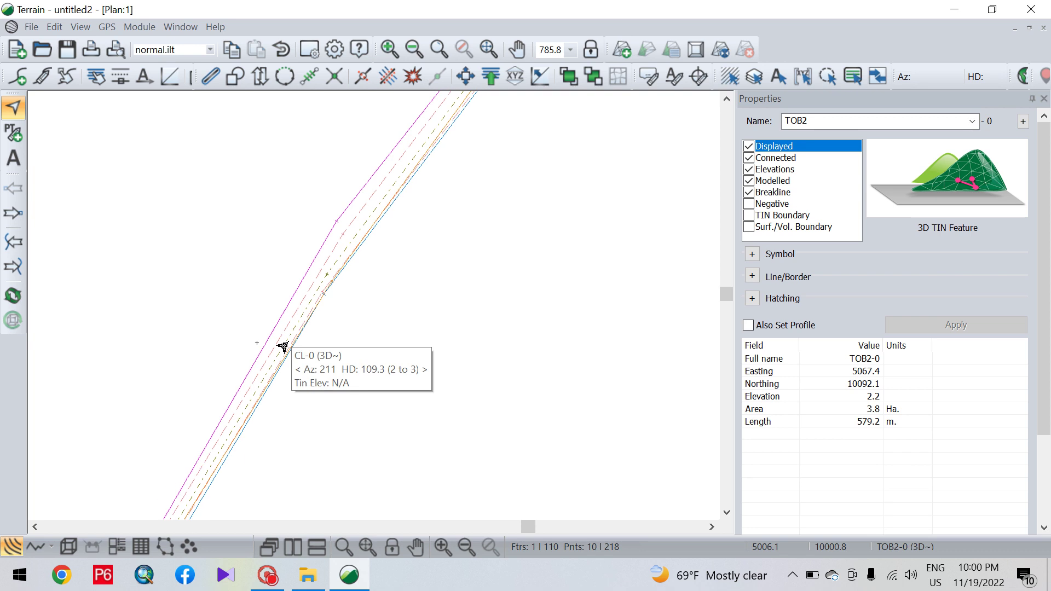
pyautogui.moveTo(239, 408); pyautogui.dragTo(275, 328, button='middle')
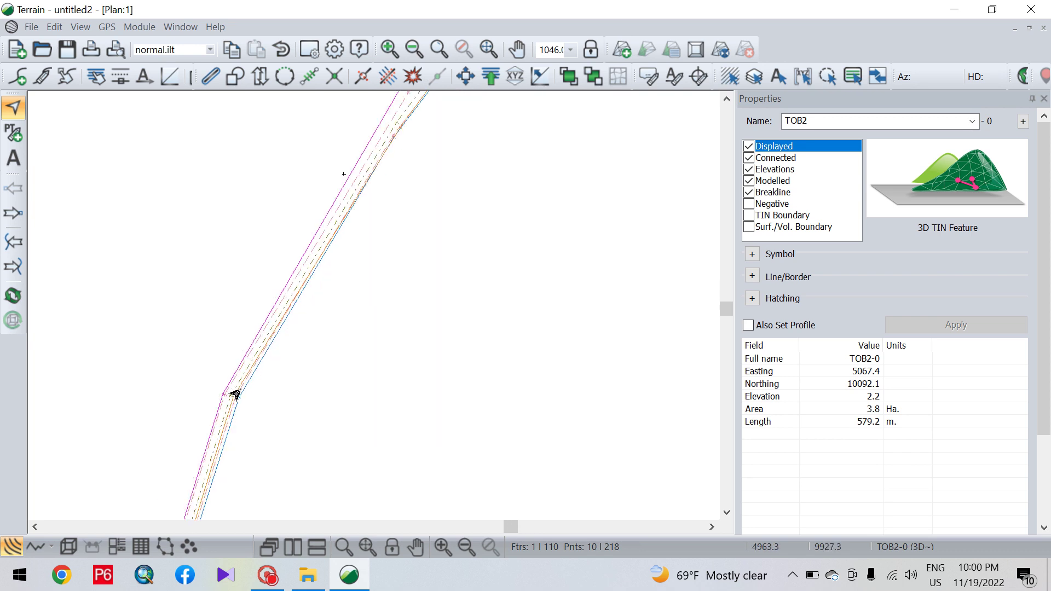
pyautogui.moveTo(309, 269); pyautogui.dragTo(294, 307, button='middle')
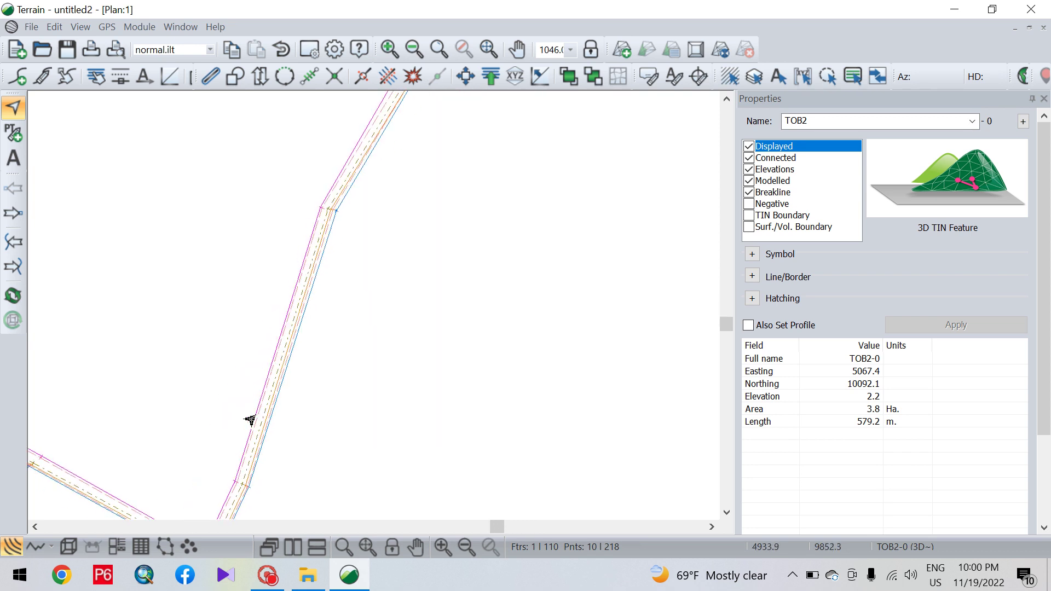
pyautogui.scroll(3, 266, 228)
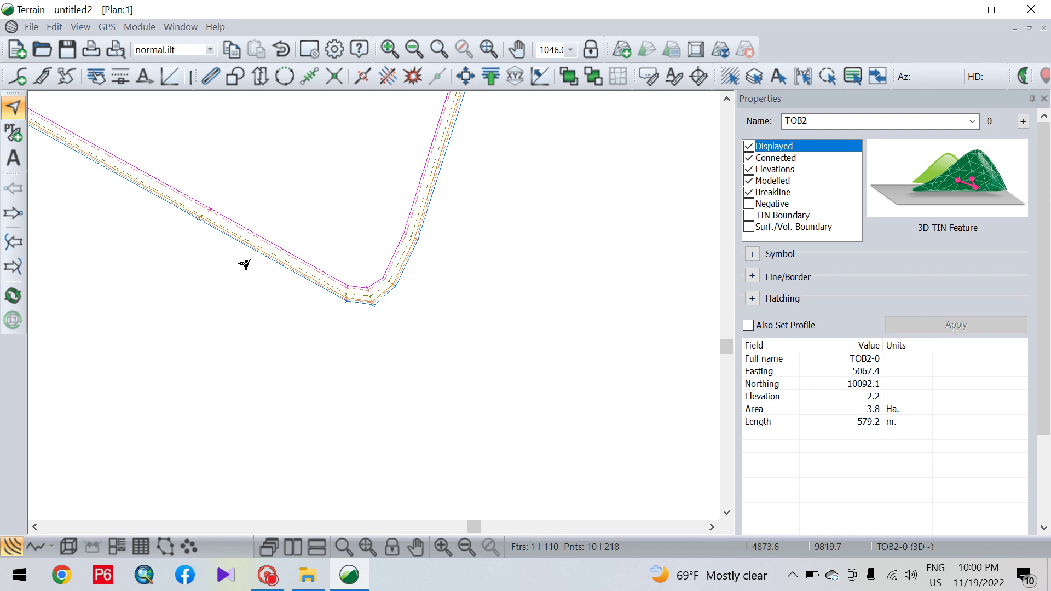
pyautogui.scroll(3, 246, 253)
pyautogui.scroll(-2, 269, 213)
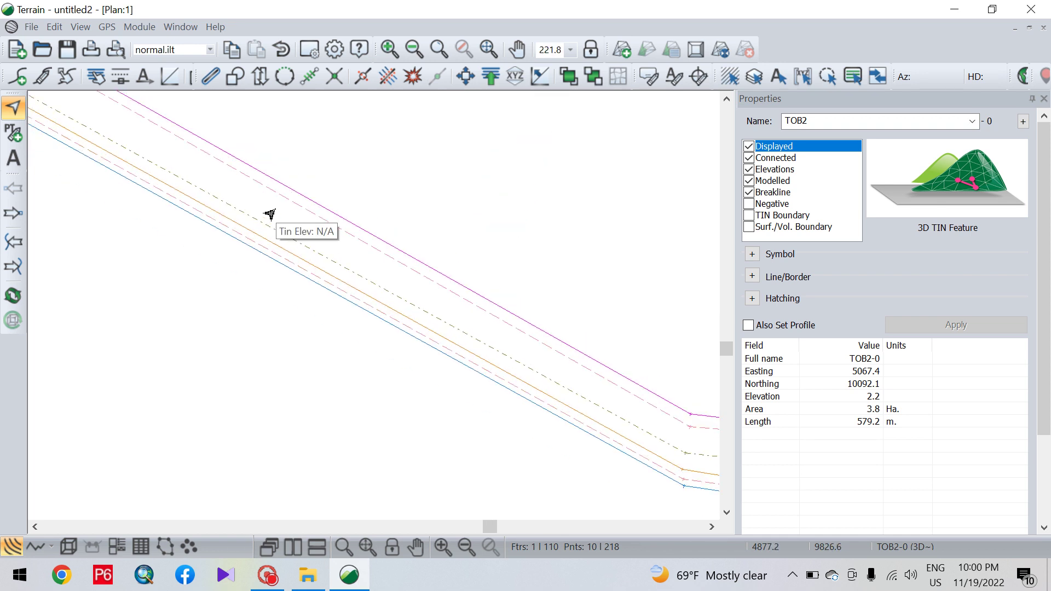
pyautogui.scroll(-2, 382, 230)
pyautogui.scroll(-2, 437, 188)
pyautogui.moveTo(437, 188); pyautogui.dragTo(356, 360, button='middle')
pyautogui.scroll(-4, 458, 218)
pyautogui.moveTo(497, 147); pyautogui.dragTo(464, 256, button='middle')
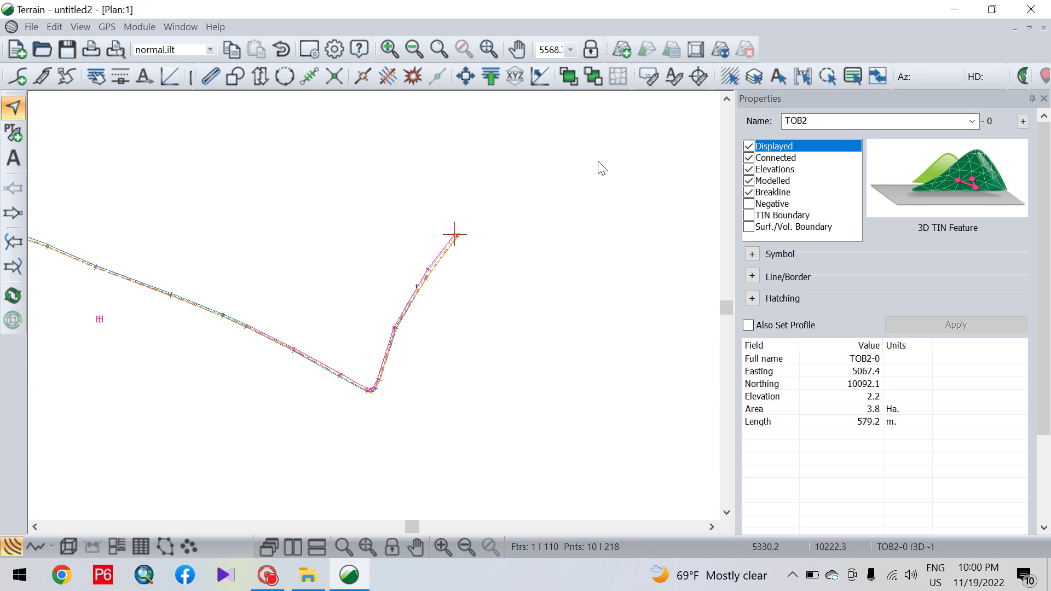
# - Start selecting features by name and highlight TOE1-0, TOE2-0, TOB2-2 and TOB1-0
pyautogui.rightClick(560, 169)
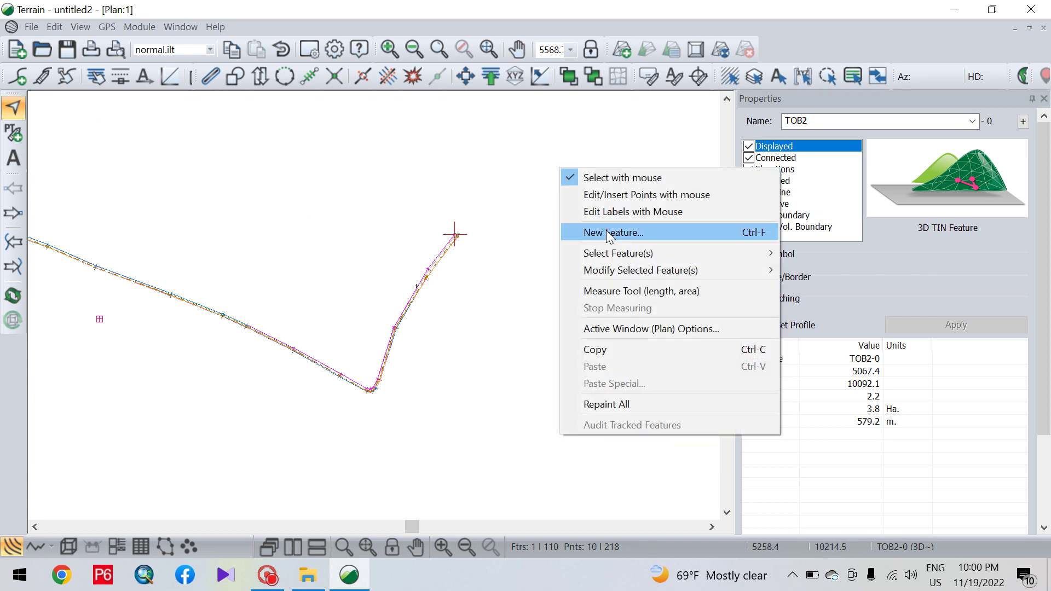
pyautogui.moveTo(609, 257)
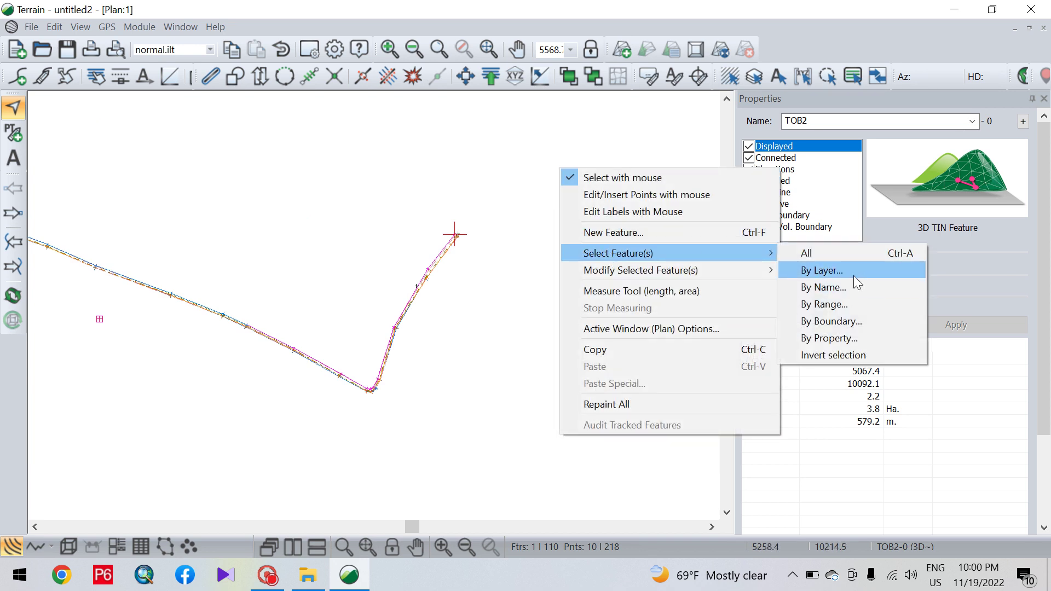
pyautogui.click(850, 291)
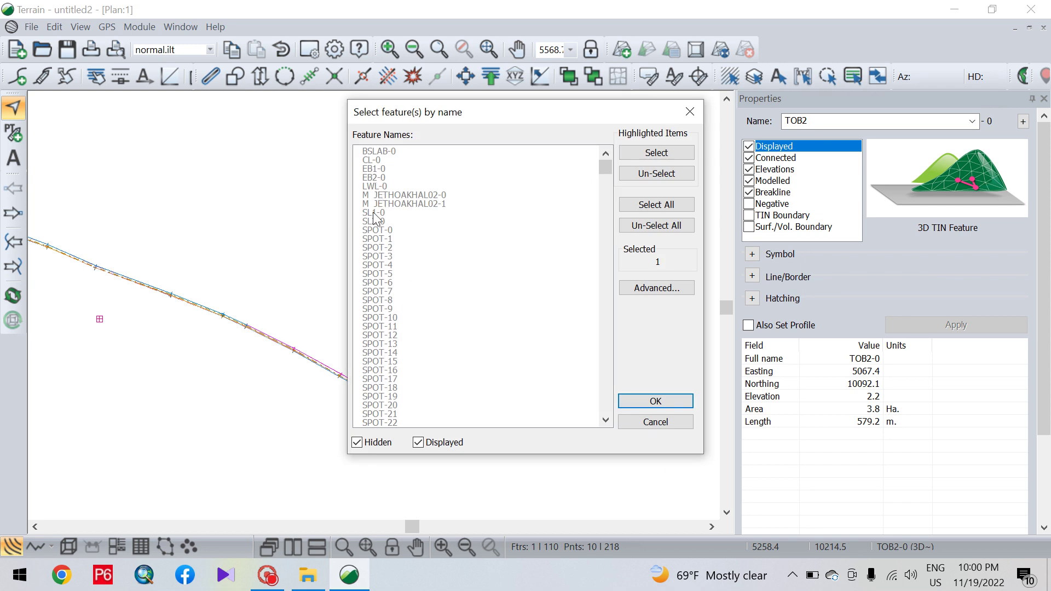
pyautogui.scroll(-14, 378, 230)
pyautogui.scroll(-9, 391, 288)
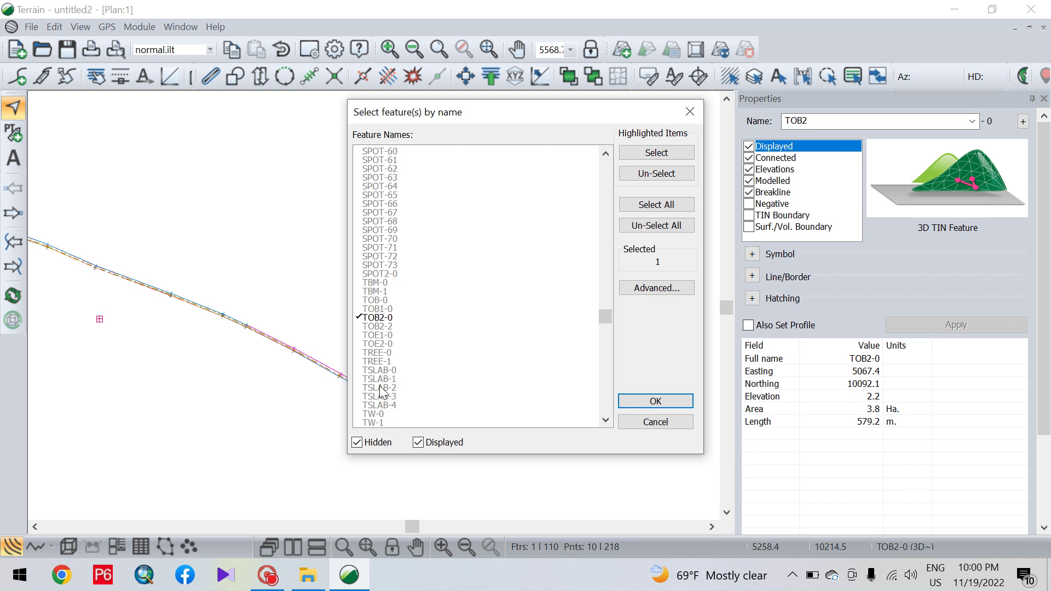
pyautogui.scroll(-1, 381, 386)
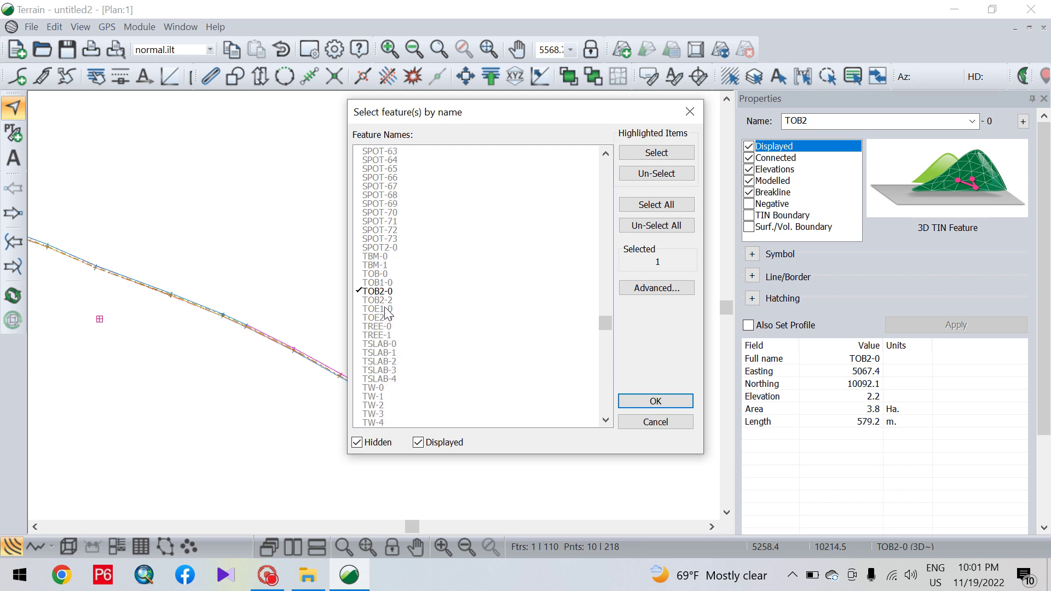
pyautogui.click(387, 310)
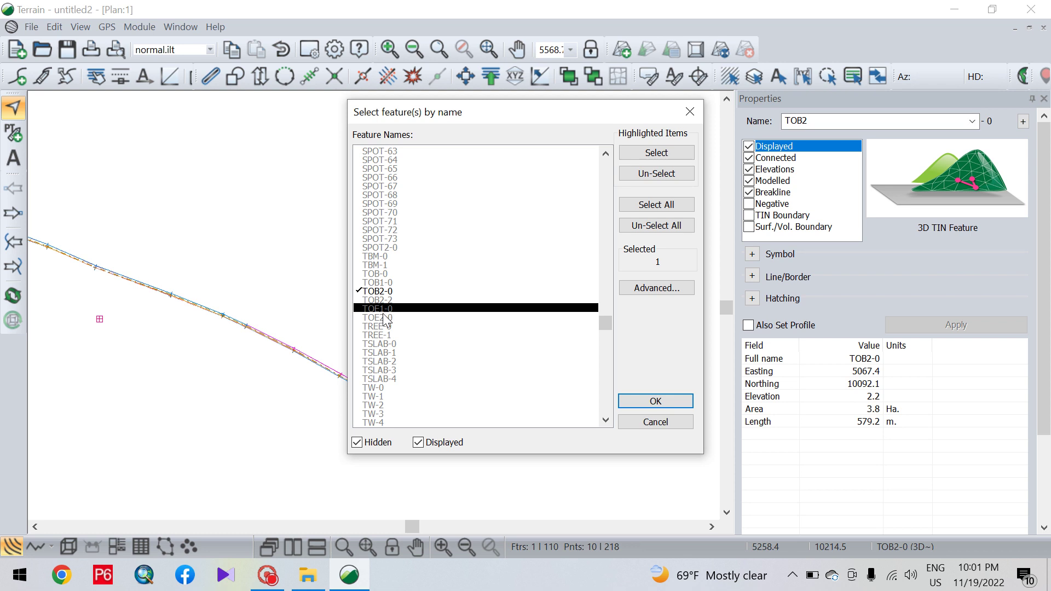
pyautogui.click(383, 315)
pyautogui.click(383, 300)
pyautogui.click(385, 282)
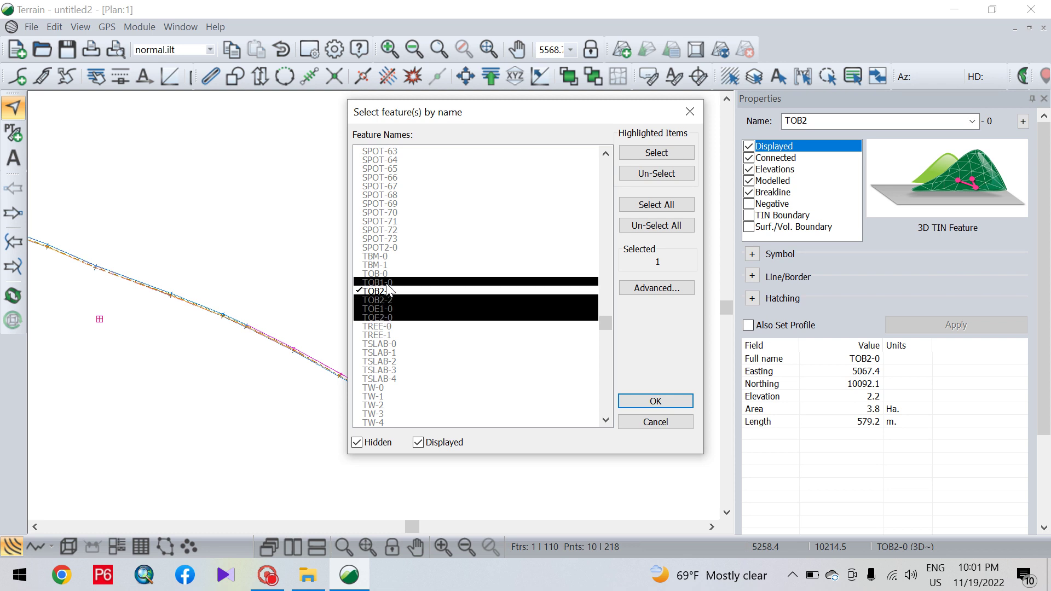
# - Add TOB2-0 and TOB-0 to the highlighted names and select all highlighted features
pyautogui.click(389, 288)
pyautogui.click(390, 280)
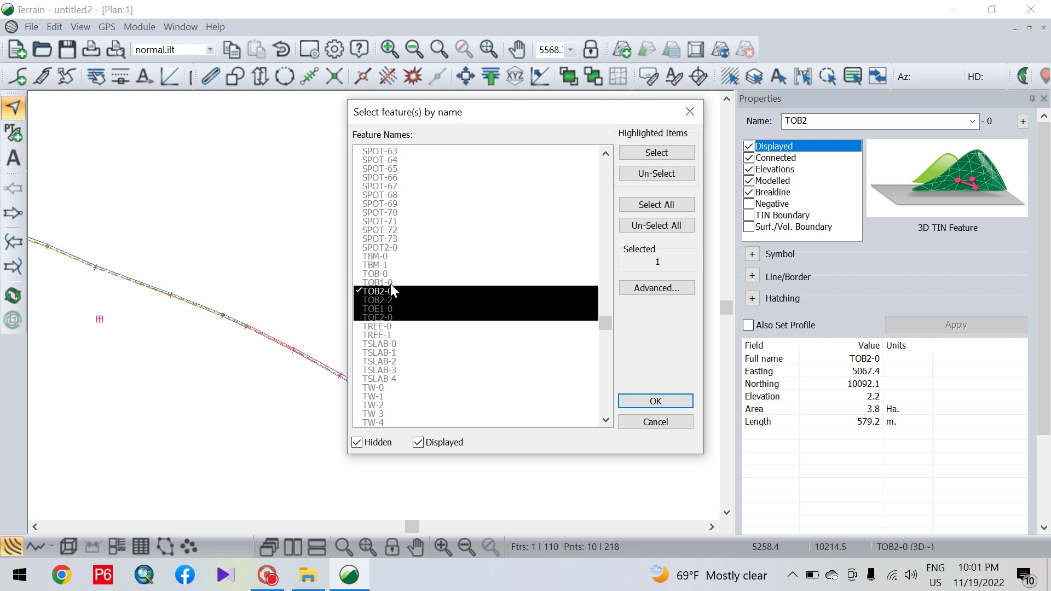
pyautogui.click(389, 281)
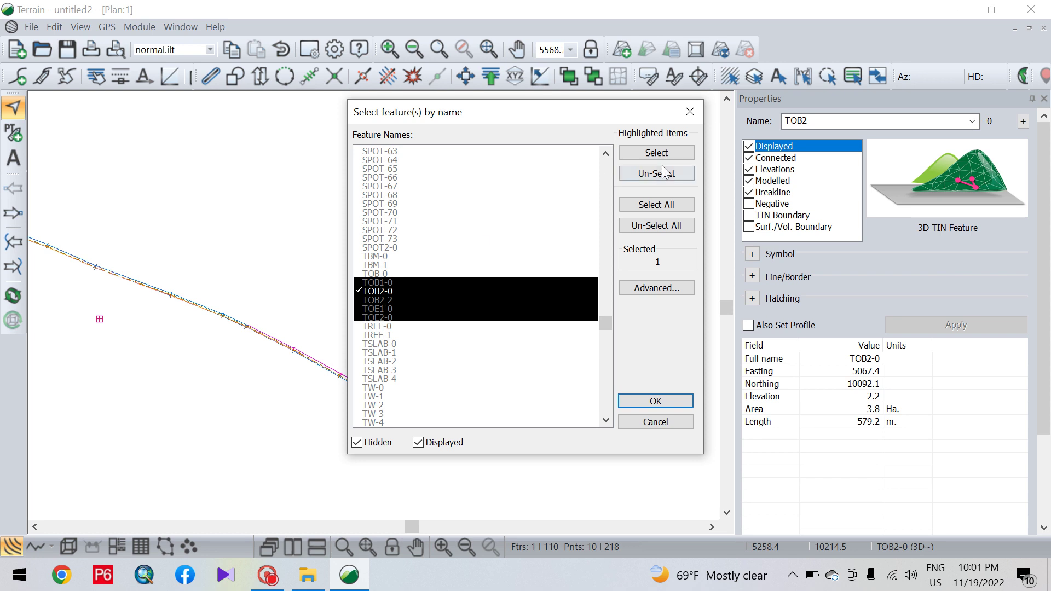
pyautogui.click(399, 273)
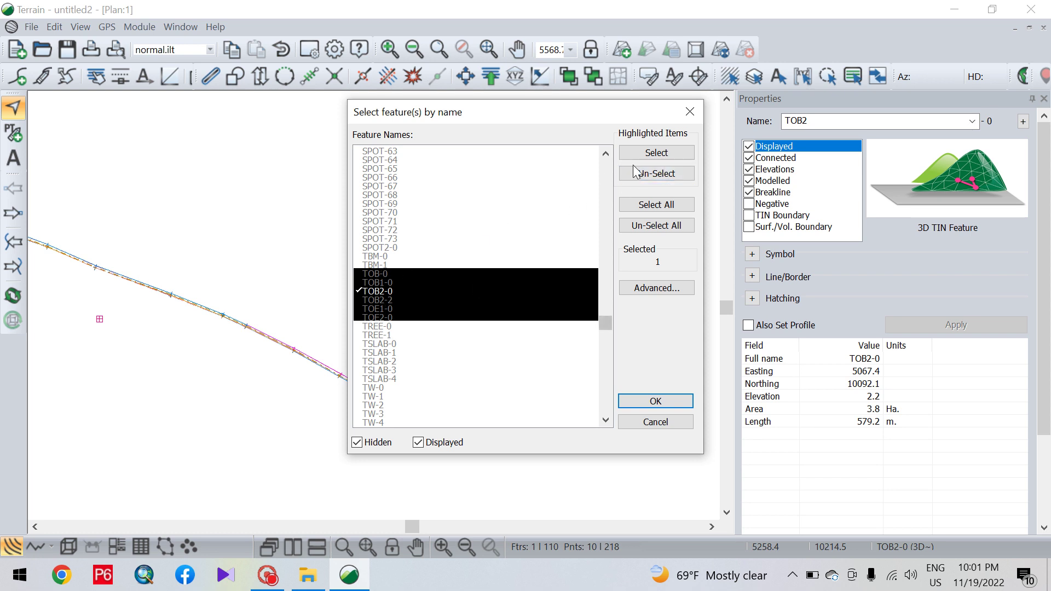
pyautogui.click(653, 155)
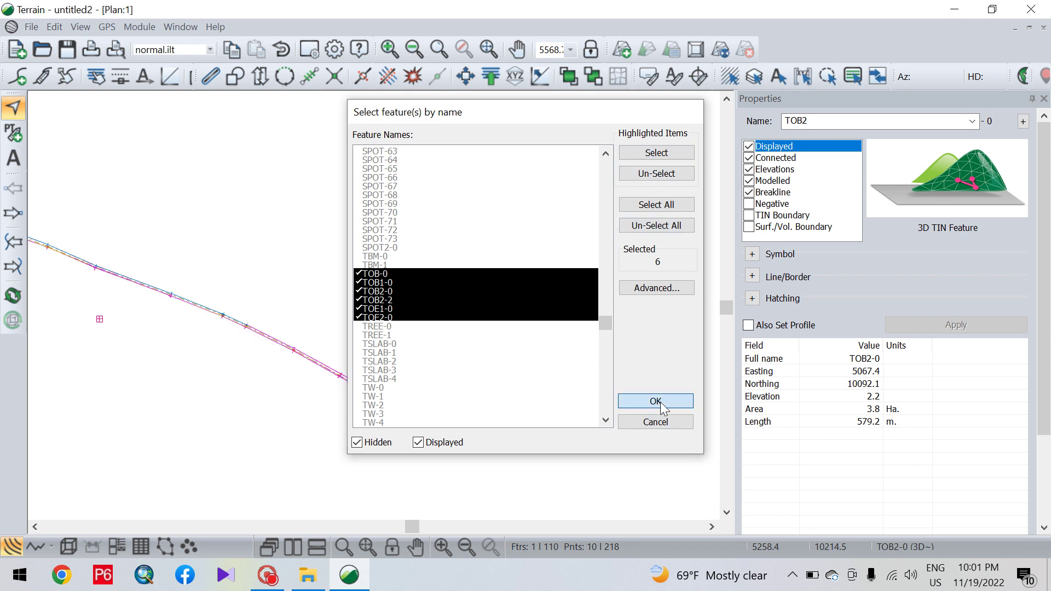
pyautogui.click(660, 402)
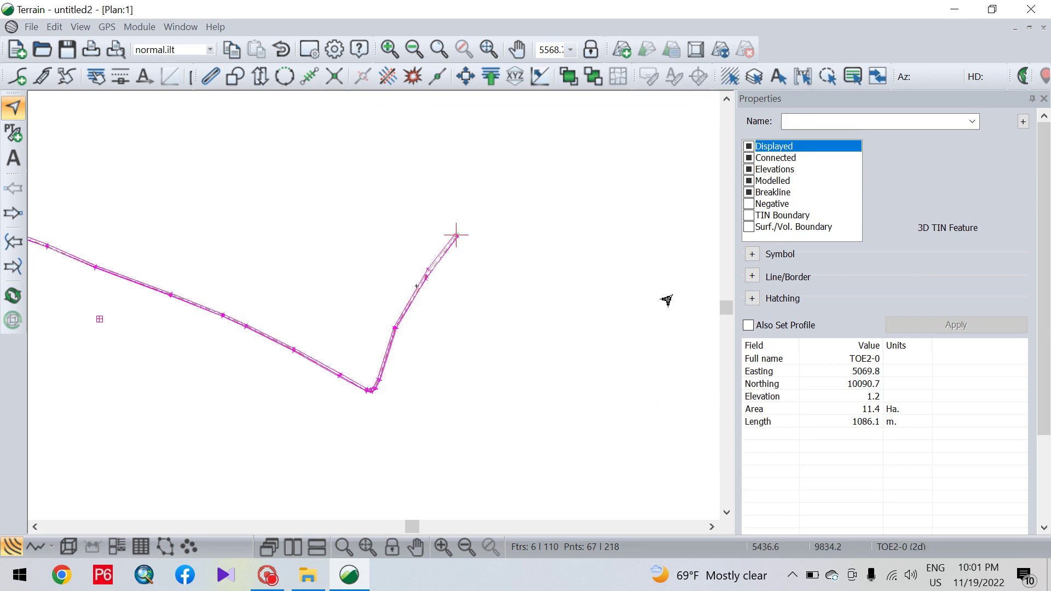
# - Set the selected toe and bank-top features to Displayed, Connected, Elevations and Modelled with Breakline off, and apply the properties
pyautogui.click(751, 195)
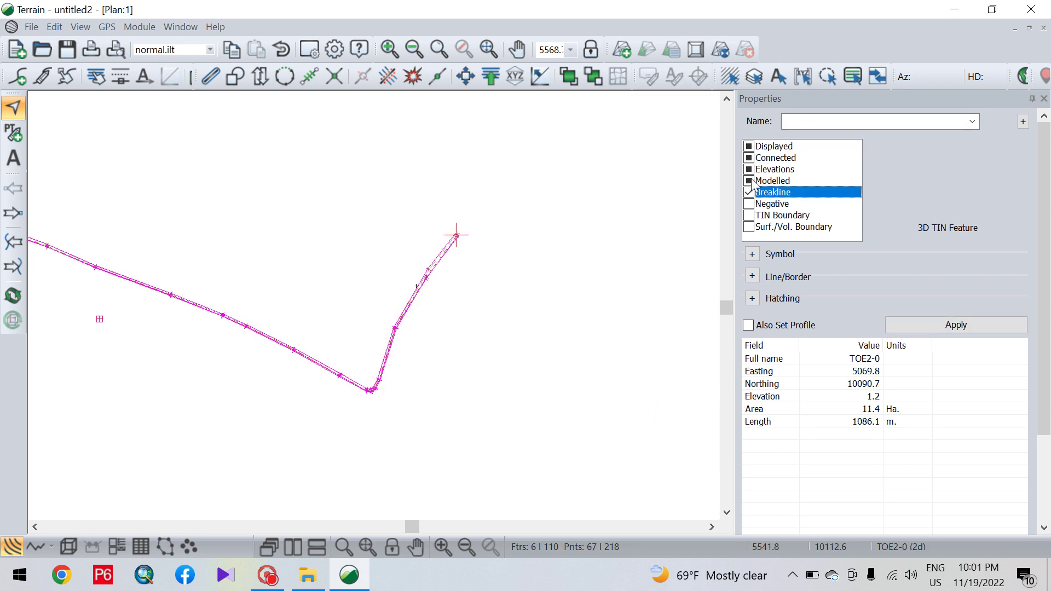
pyautogui.click(754, 181)
pyautogui.click(750, 183)
pyautogui.click(750, 183)
pyautogui.click(749, 170)
pyautogui.click(750, 159)
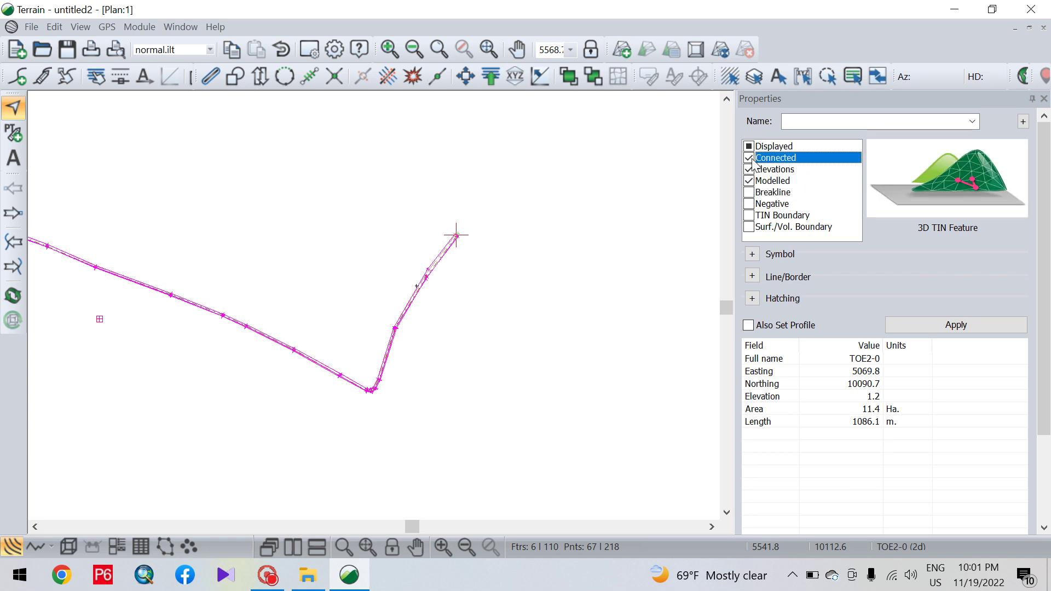
pyautogui.click(751, 149)
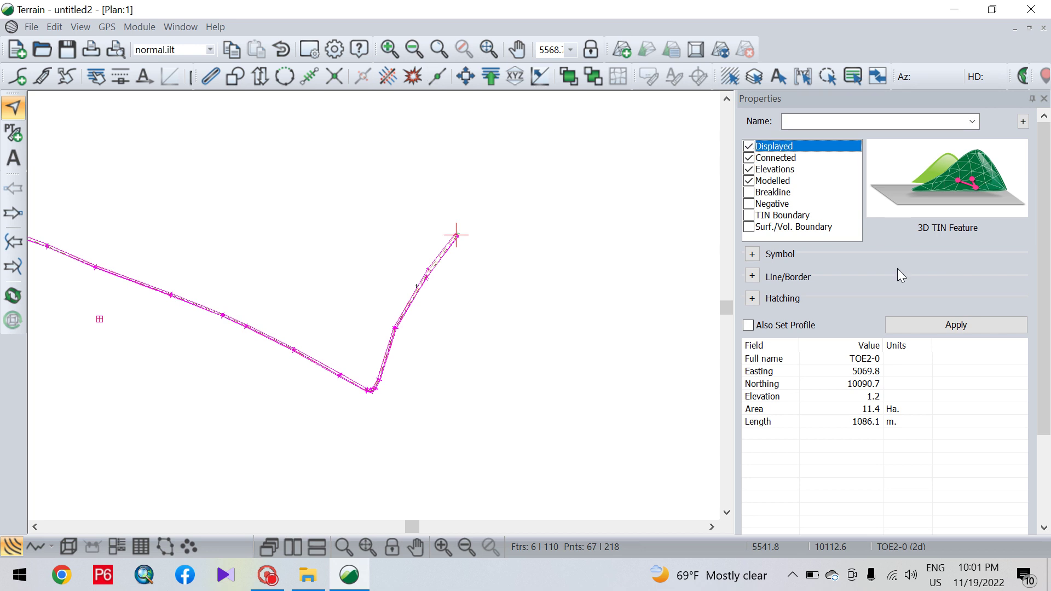
pyautogui.click(949, 326)
pyautogui.click(363, 249)
# - Check the properties of the TOE1, CL and TOB2 lines at the canal's northeastern end
pyautogui.scroll(10, 410, 274)
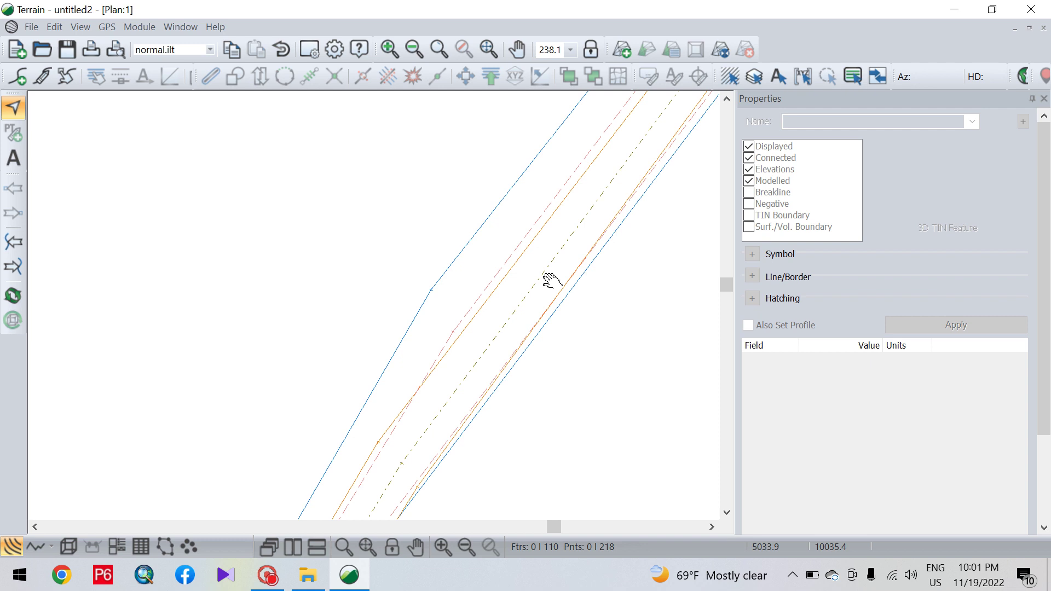
pyautogui.moveTo(558, 199); pyautogui.dragTo(453, 446, button='middle')
pyautogui.moveTo(612, 213); pyautogui.dragTo(338, 434, button='middle')
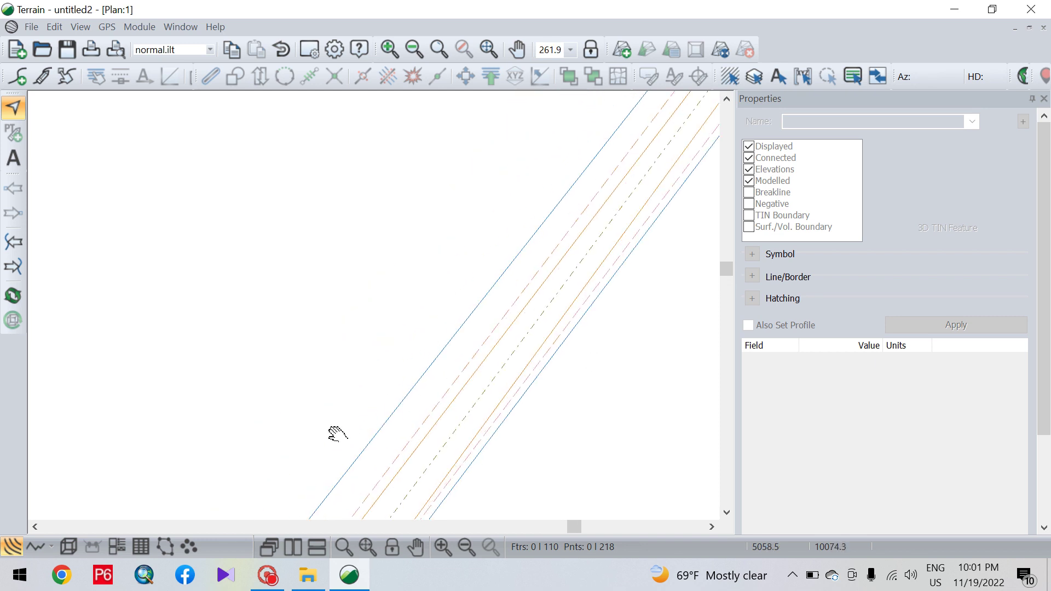
pyautogui.scroll(3, 482, 294)
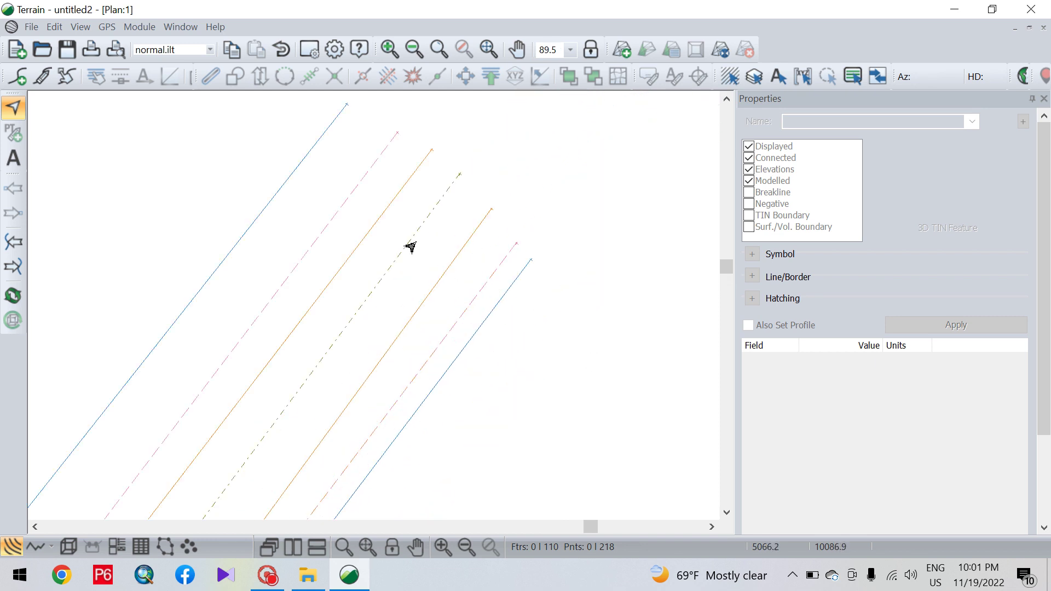
pyautogui.click(514, 286)
pyautogui.click(487, 278)
pyautogui.click(463, 255)
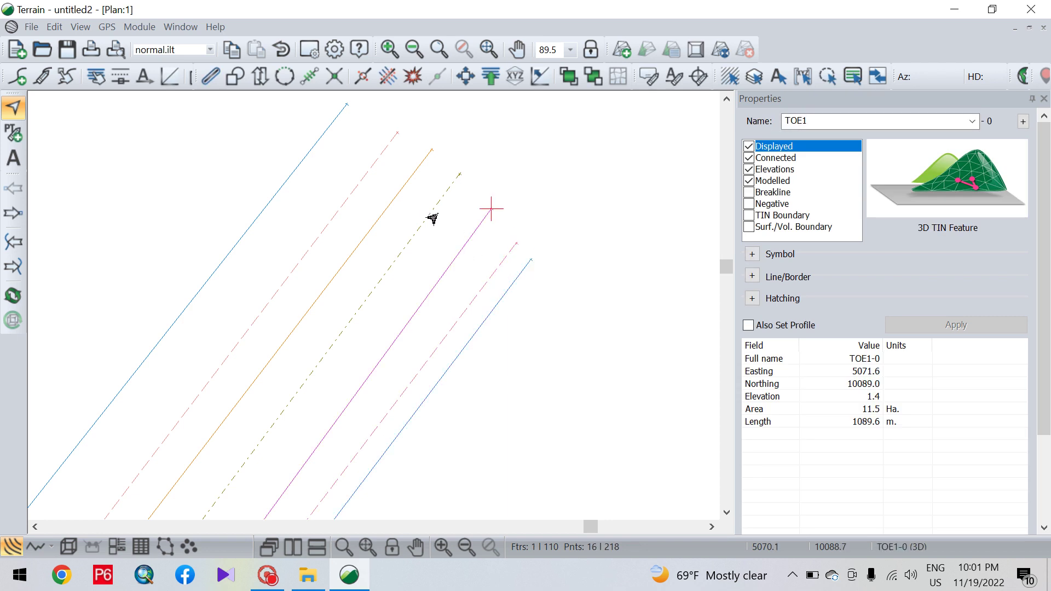
pyautogui.click(438, 221)
pyautogui.moveTo(399, 158); pyautogui.dragTo(418, 204)
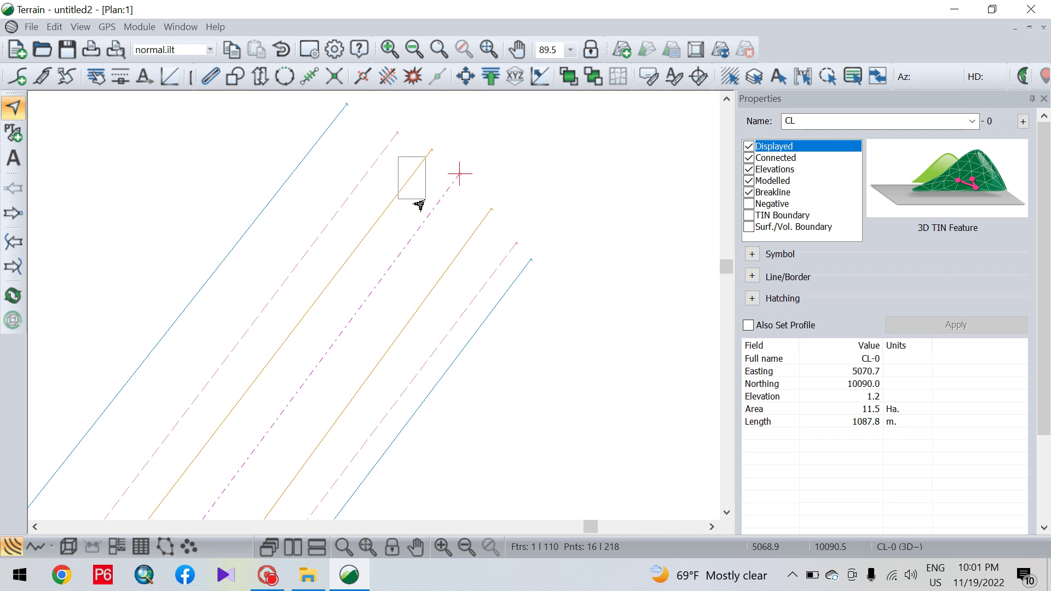
pyautogui.moveTo(348, 146); pyautogui.dragTo(316, 180)
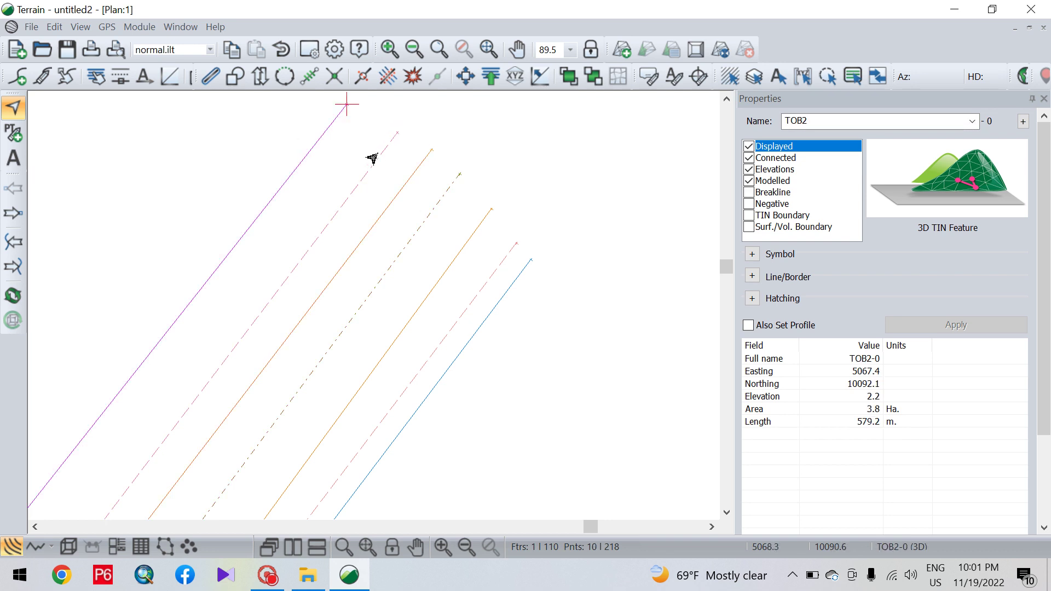
# - Examine the spacing of the canal lines from the northeastern end down to and around the sharp bend
pyautogui.scroll(-5, 370, 177)
pyautogui.moveTo(331, 265); pyautogui.dragTo(452, 146, button='middle')
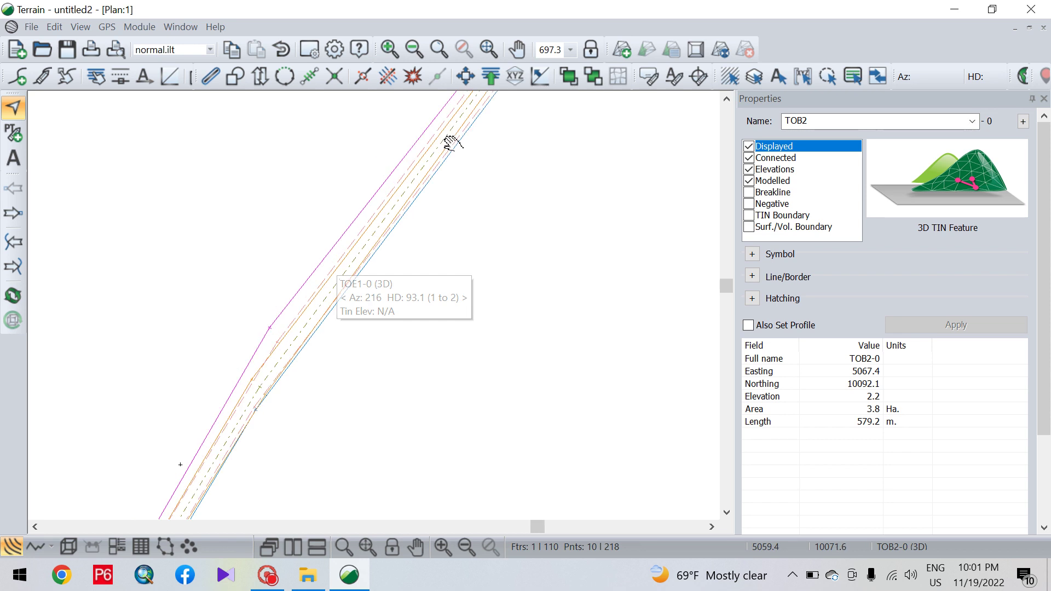
pyautogui.moveTo(295, 339); pyautogui.dragTo(329, 287, button='middle')
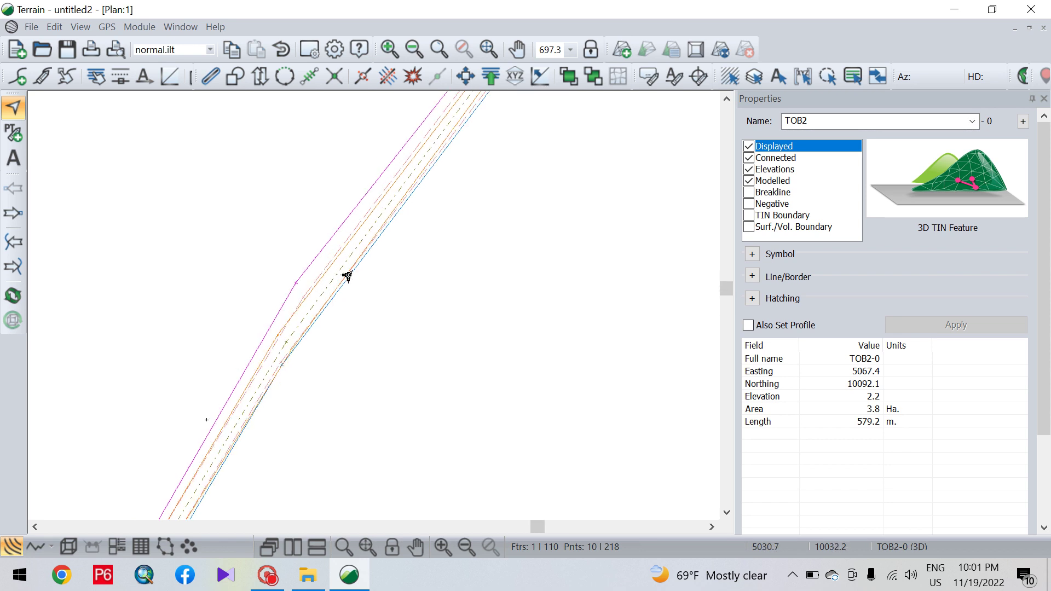
pyautogui.moveTo(273, 340); pyautogui.dragTo(364, 230, button='middle')
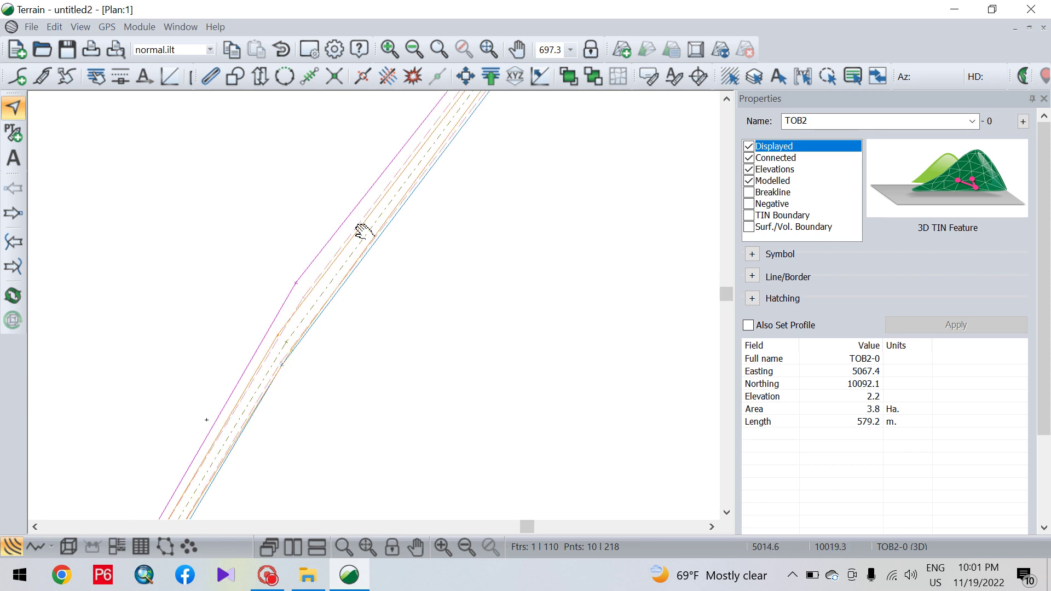
pyautogui.moveTo(298, 336); pyautogui.dragTo(407, 171, button='middle')
pyautogui.moveTo(277, 404); pyautogui.dragTo(399, 223, button='middle')
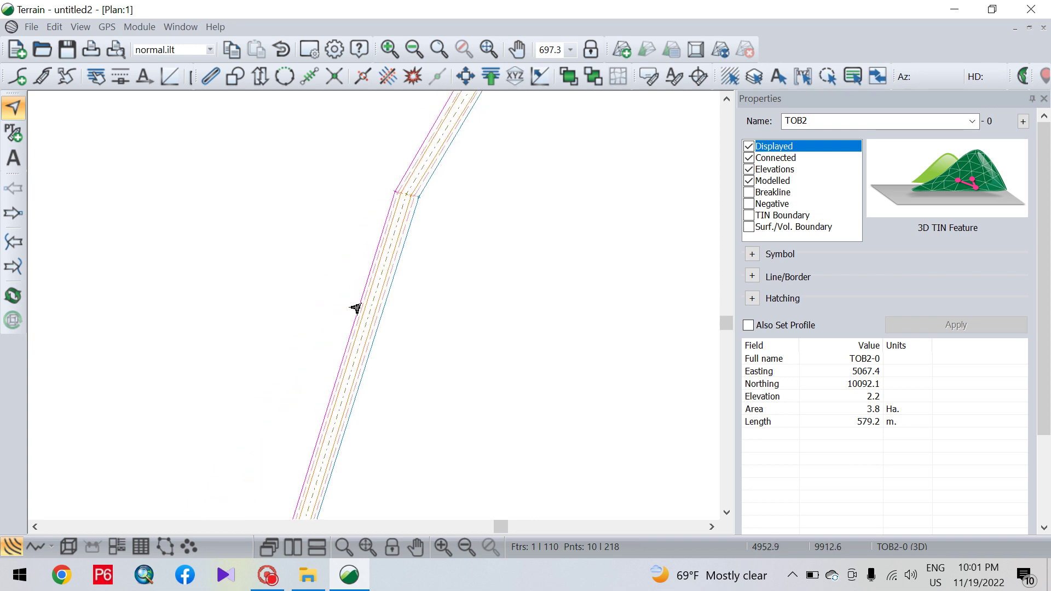
pyautogui.moveTo(360, 379); pyautogui.dragTo(445, 139, button='middle')
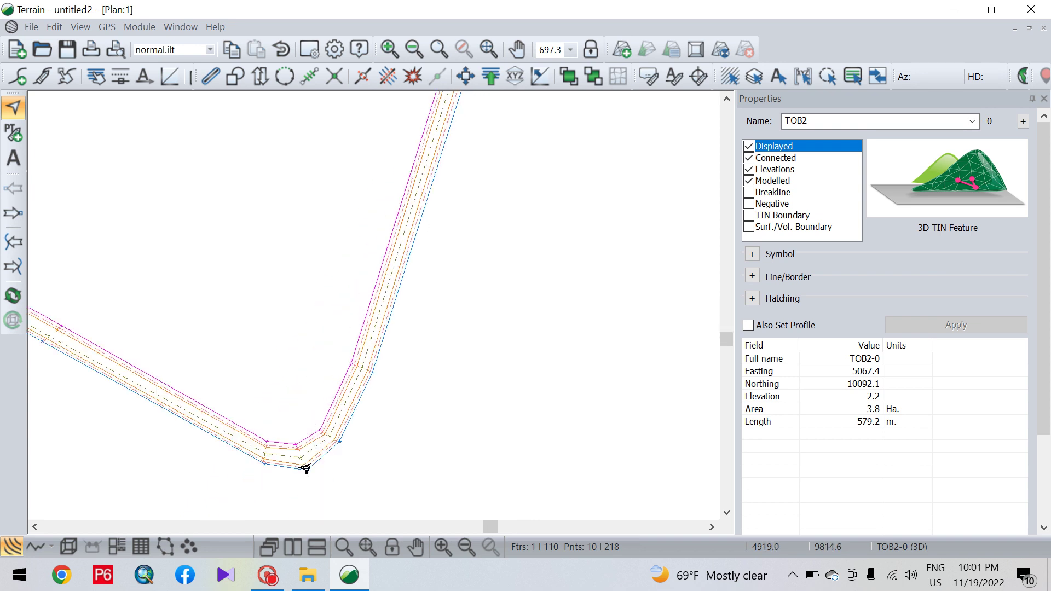
pyautogui.moveTo(301, 452); pyautogui.dragTo(581, 361, button='middle')
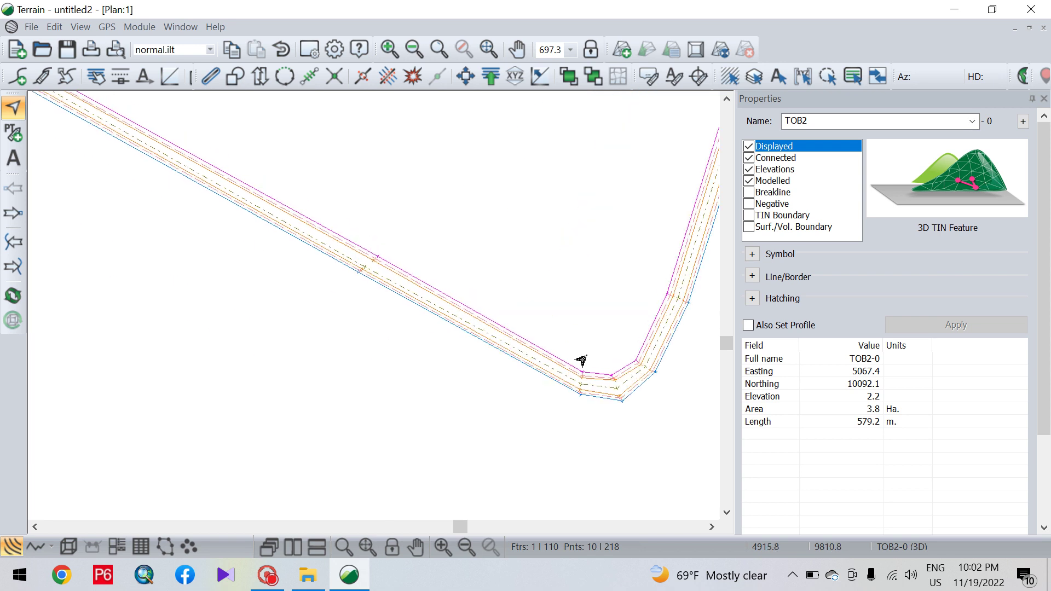
pyautogui.moveTo(163, 156); pyautogui.dragTo(440, 291, button='middle')
# - Examine the canal lines along the northwestern reach to its far end and view the full canal extents
pyautogui.scroll(5, 180, 194)
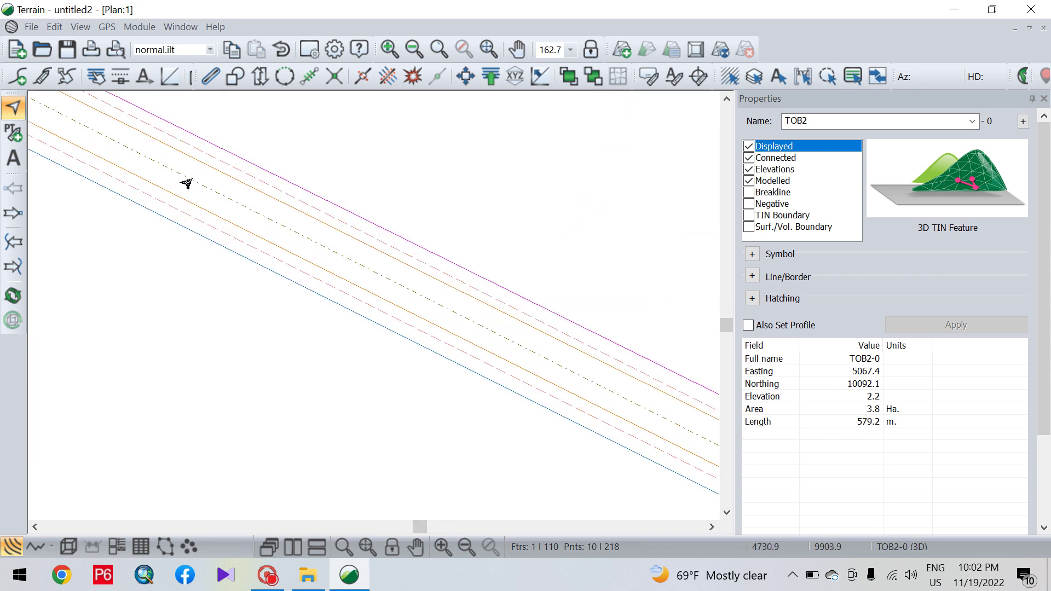
pyautogui.scroll(-1, 191, 191)
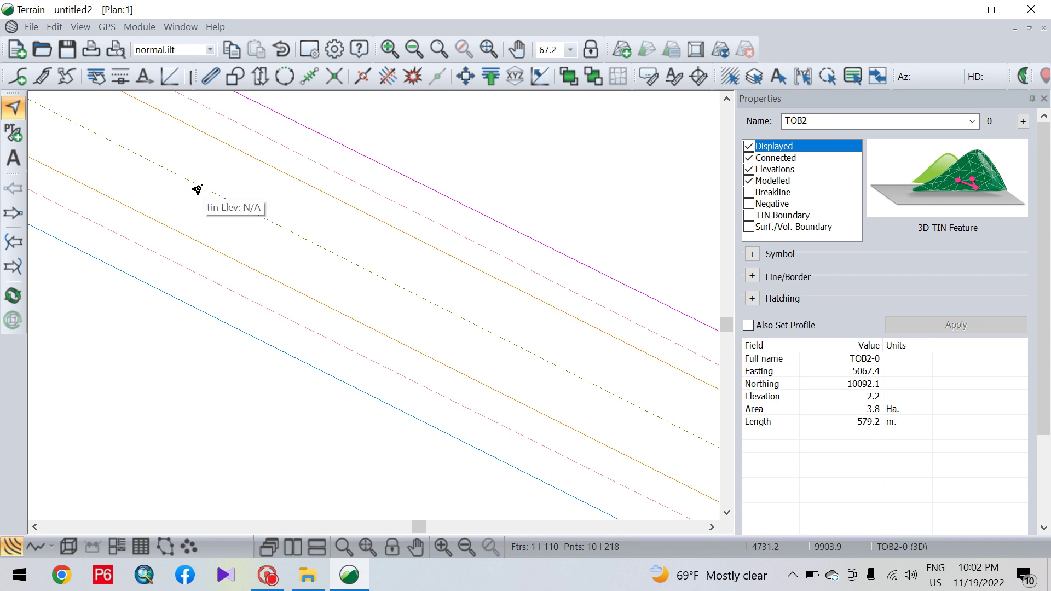
pyautogui.scroll(-1, 223, 175)
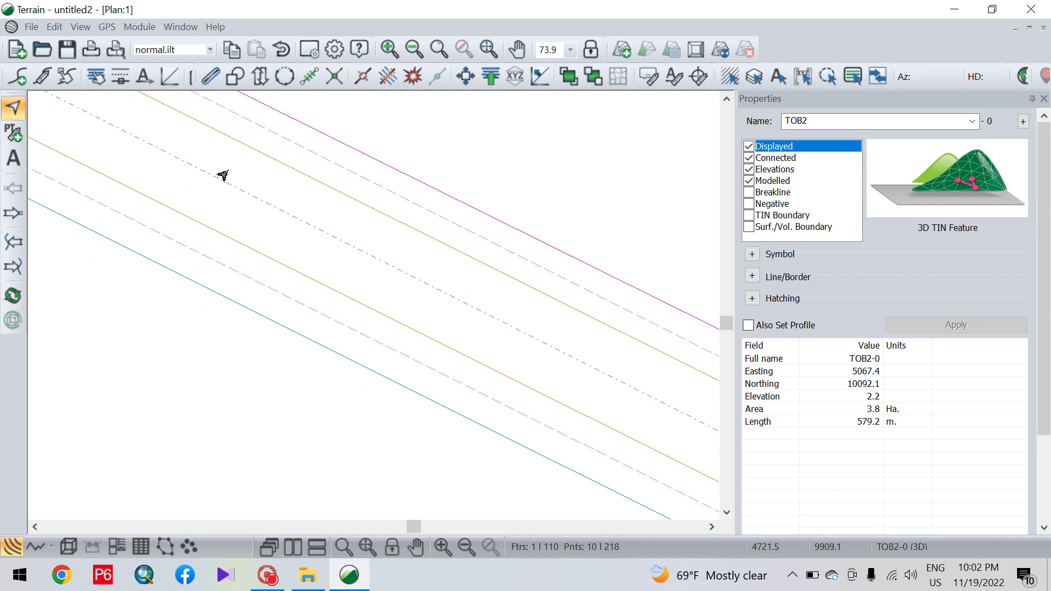
pyautogui.moveTo(174, 175); pyautogui.dragTo(436, 349, button='middle')
pyautogui.scroll(1, 437, 342)
pyautogui.scroll(-12, 318, 311)
pyautogui.moveTo(466, 352); pyautogui.dragTo(549, 387, button='middle')
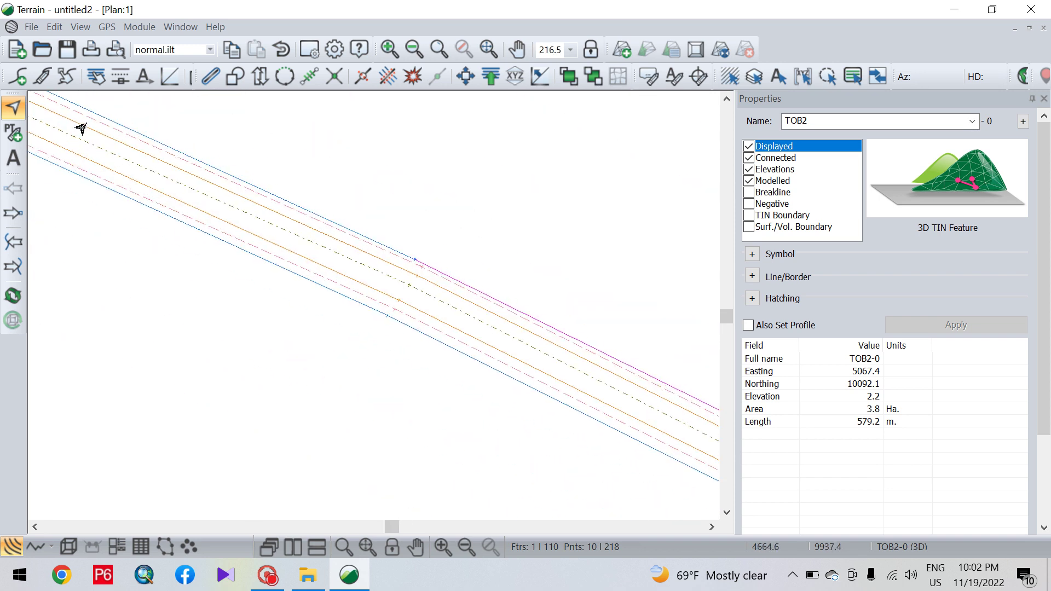
pyautogui.moveTo(204, 204); pyautogui.dragTo(89, 197, button='middle')
pyautogui.moveTo(286, 274); pyautogui.dragTo(257, 253, button='middle')
pyautogui.moveTo(192, 204); pyautogui.dragTo(554, 337, button='middle')
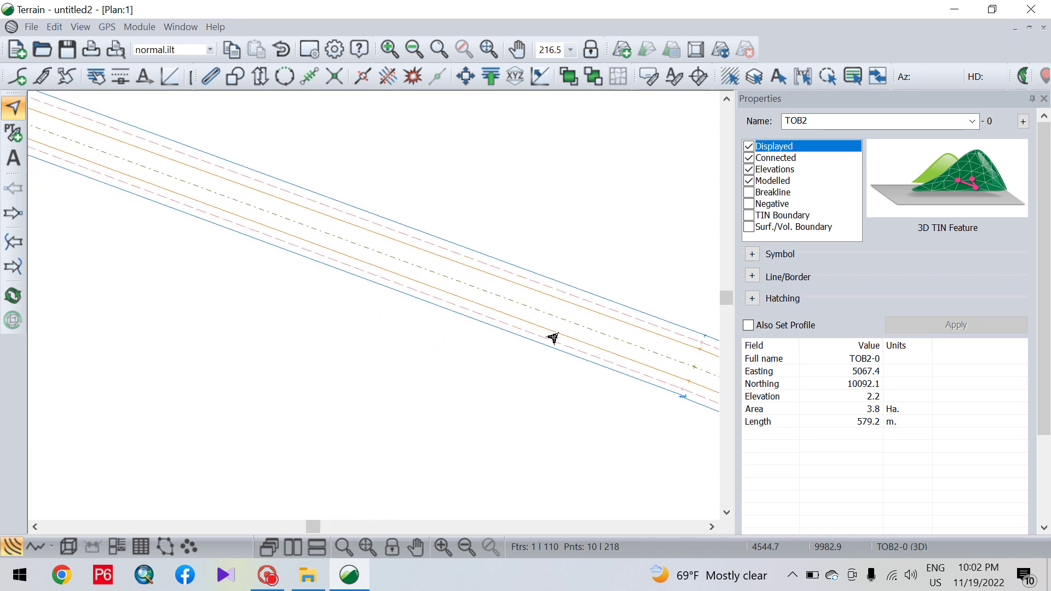
pyautogui.moveTo(93, 146); pyautogui.dragTo(563, 317, button='middle')
pyautogui.moveTo(66, 162); pyautogui.dragTo(599, 387, button='middle')
pyautogui.scroll(-1, 376, 330)
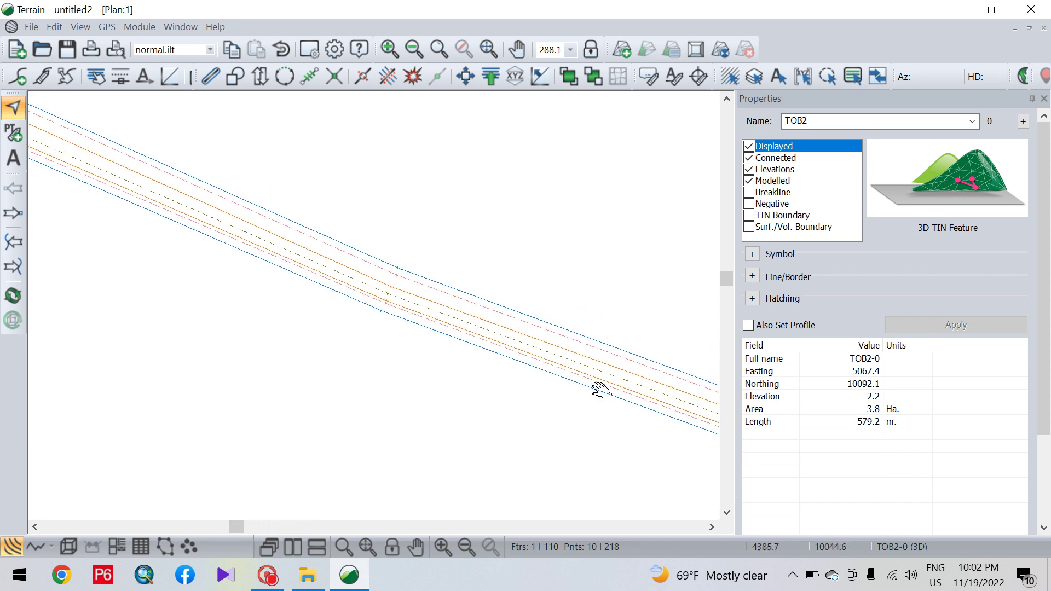
pyautogui.scroll(-1, 225, 225)
pyautogui.moveTo(225, 225); pyautogui.dragTo(673, 408, button='middle')
pyautogui.moveTo(52, 199); pyautogui.dragTo(510, 350, button='middle')
pyautogui.scroll(-1, 329, 248)
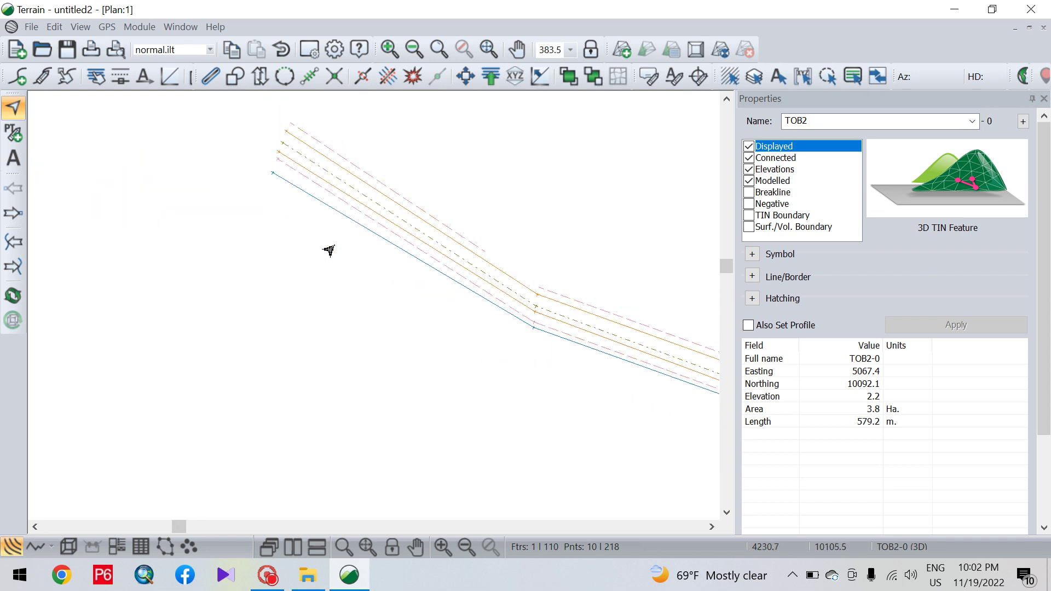
pyautogui.scroll(-2, 460, 284)
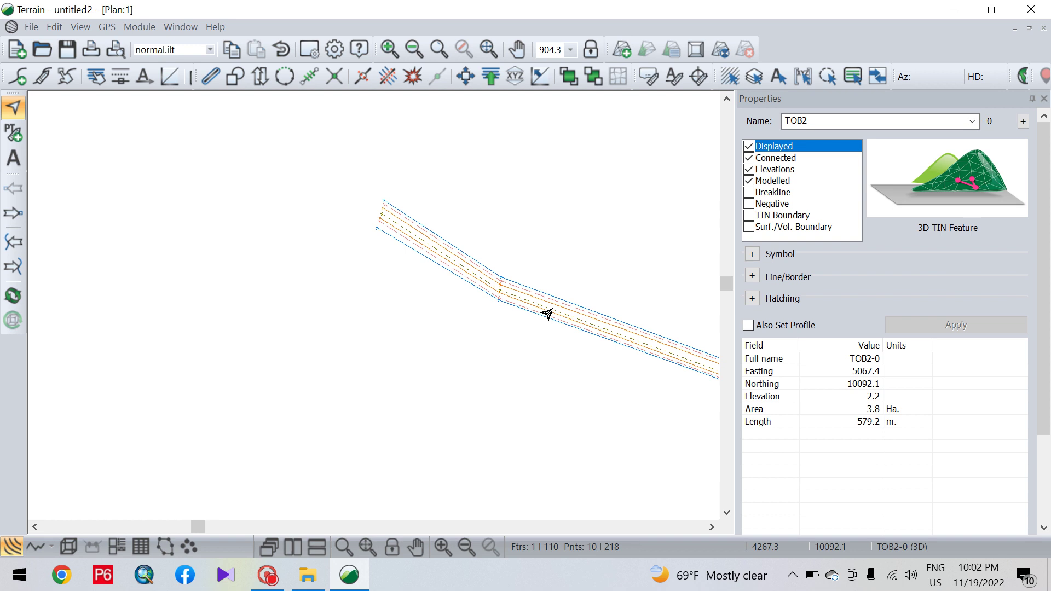
pyautogui.scroll(-3, 542, 309)
pyautogui.click(486, 55)
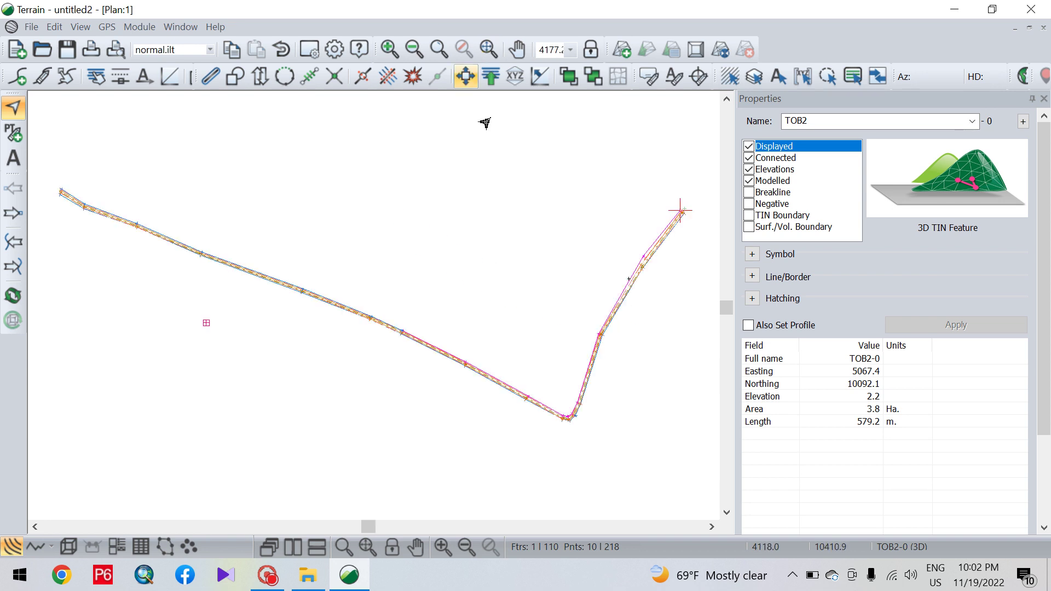
# - Insert a point into TOE1 at about easting 5024.2, northing 10025.5, shifting it inward from the dashed line near the first bend
pyautogui.scroll(3, 671, 248)
pyautogui.scroll(2, 500, 228)
pyautogui.moveTo(500, 228); pyautogui.dragTo(464, 305, button='middle')
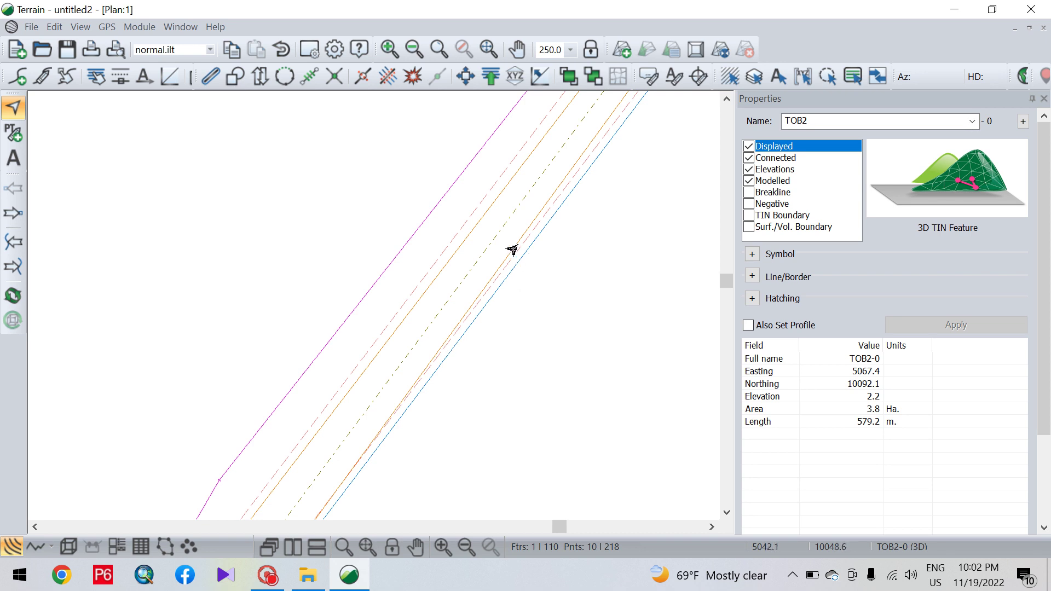
pyautogui.moveTo(512, 249)
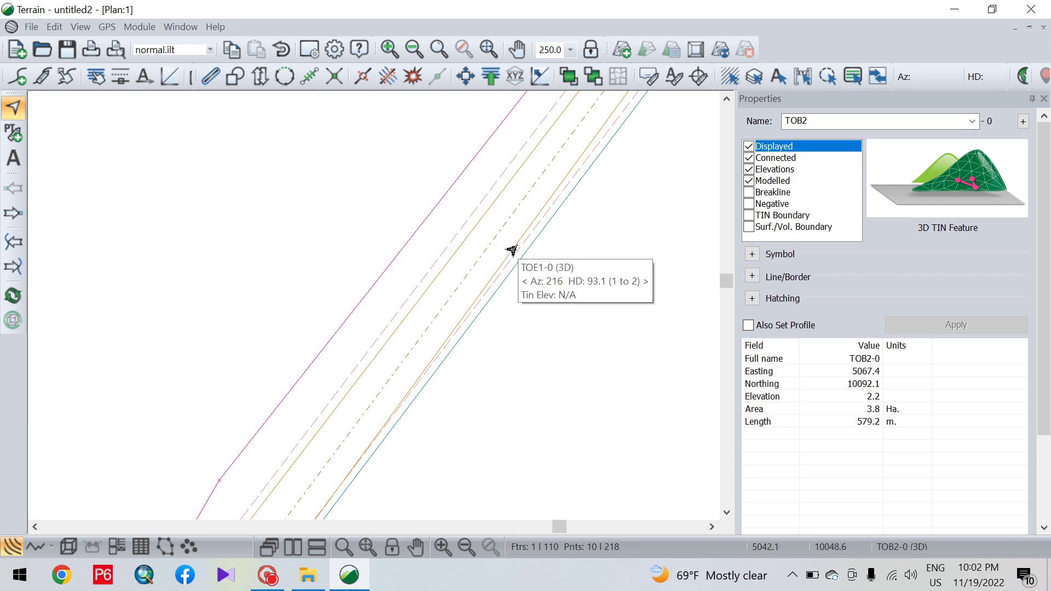
pyautogui.scroll(3, 513, 242)
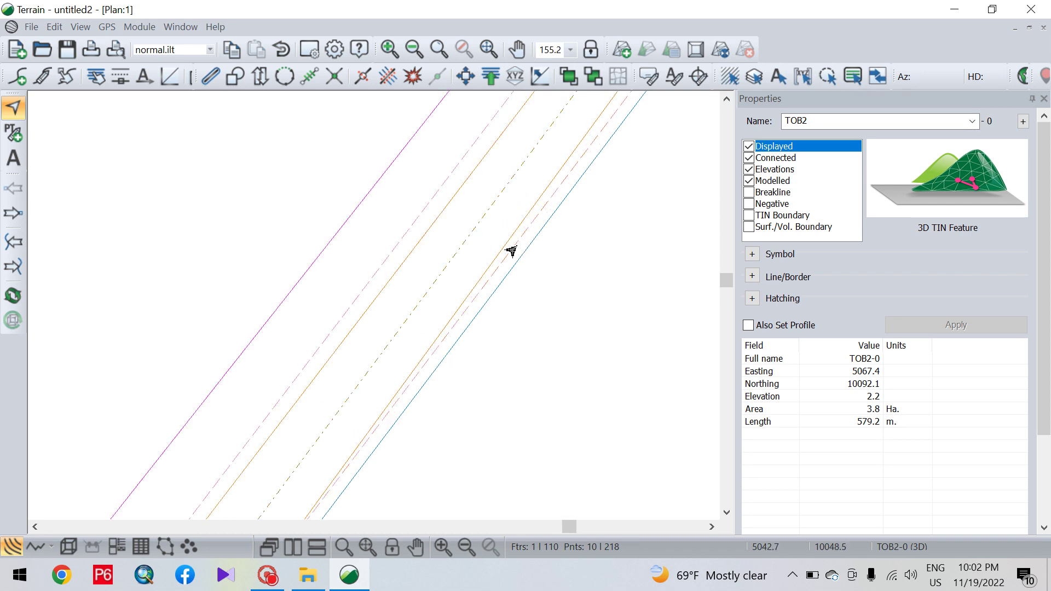
pyautogui.click(460, 300)
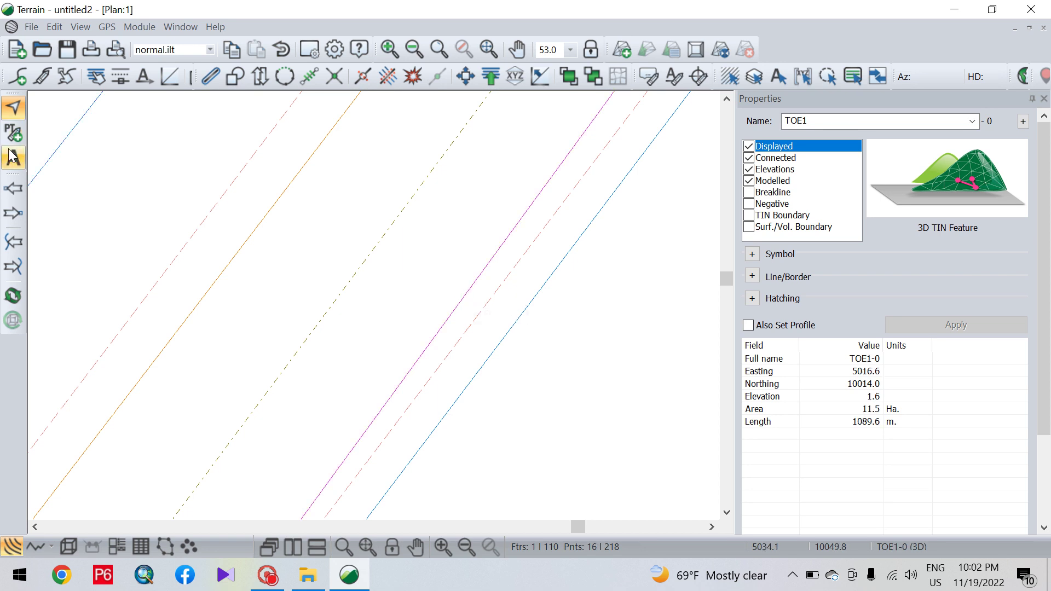
pyautogui.click(21, 136)
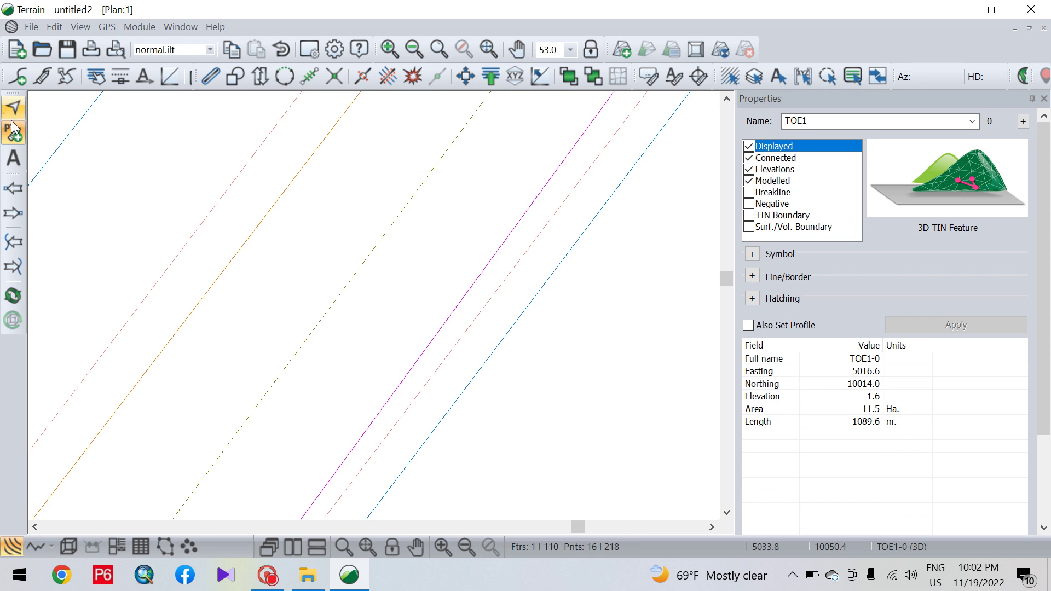
pyautogui.scroll(4, 438, 351)
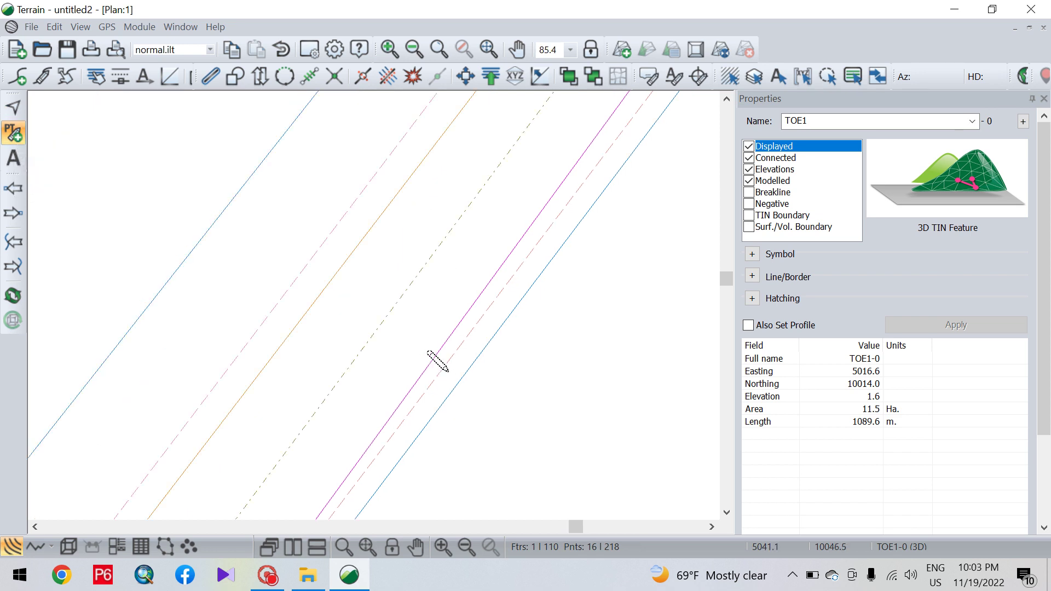
pyautogui.moveTo(307, 432); pyautogui.dragTo(556, 148, button='middle')
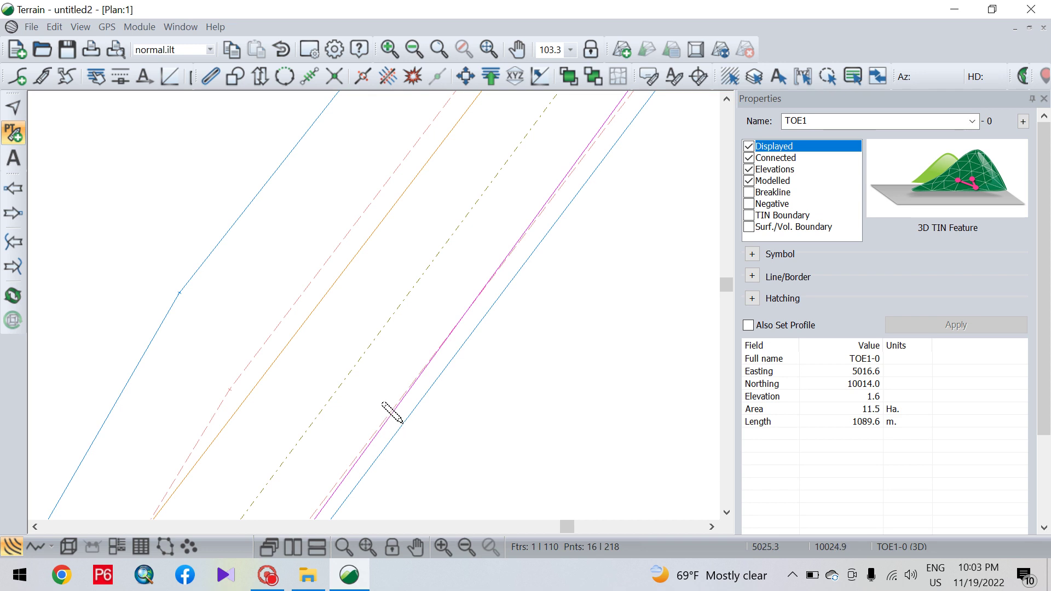
pyautogui.click(371, 404)
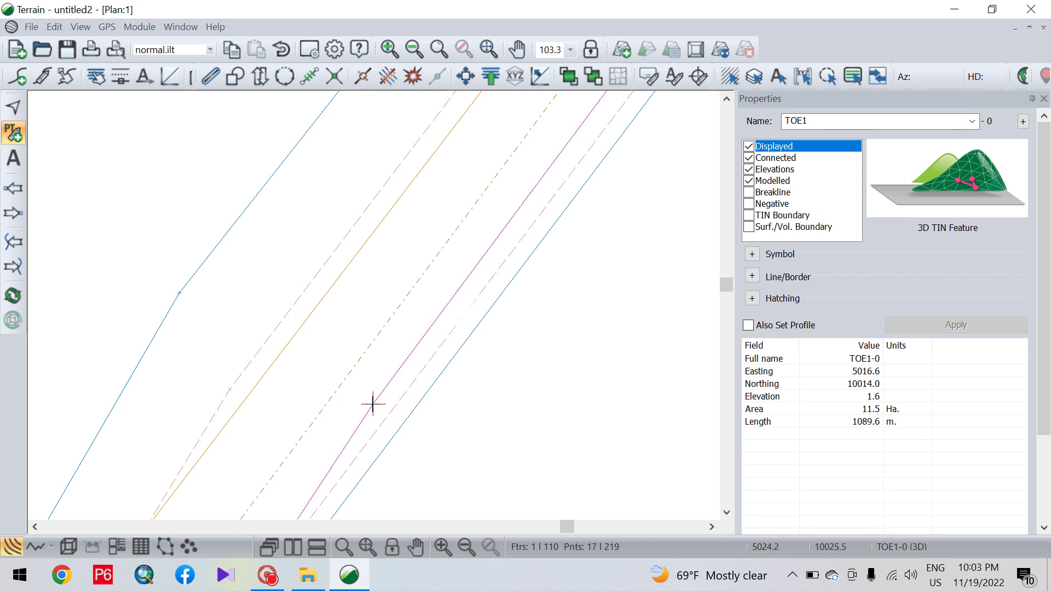
# - Add a second TOE1 point at about easting 5015.8, northing 10014.9, keeping the toe line inside the dashed line, and finish adding points
pyautogui.moveTo(356, 402)
pyautogui.mouseDown(button='middle')
pyautogui.moveTo(500, 205)
pyautogui.moveTo(493, 212)
pyautogui.mouseUp(button='middle')
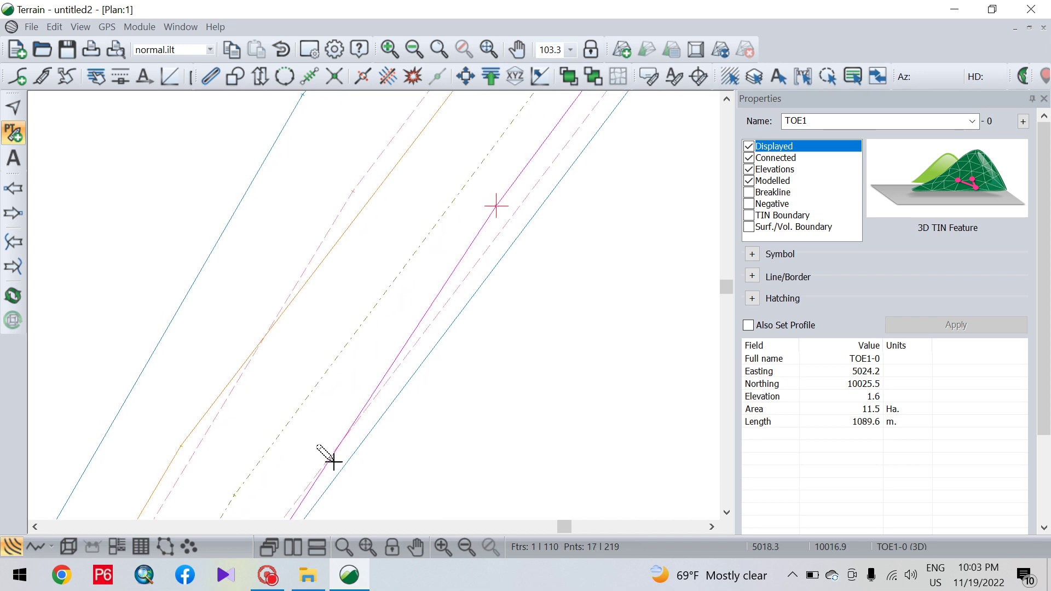
pyautogui.click(323, 437)
pyautogui.moveTo(323, 433); pyautogui.dragTo(467, 219, button='middle')
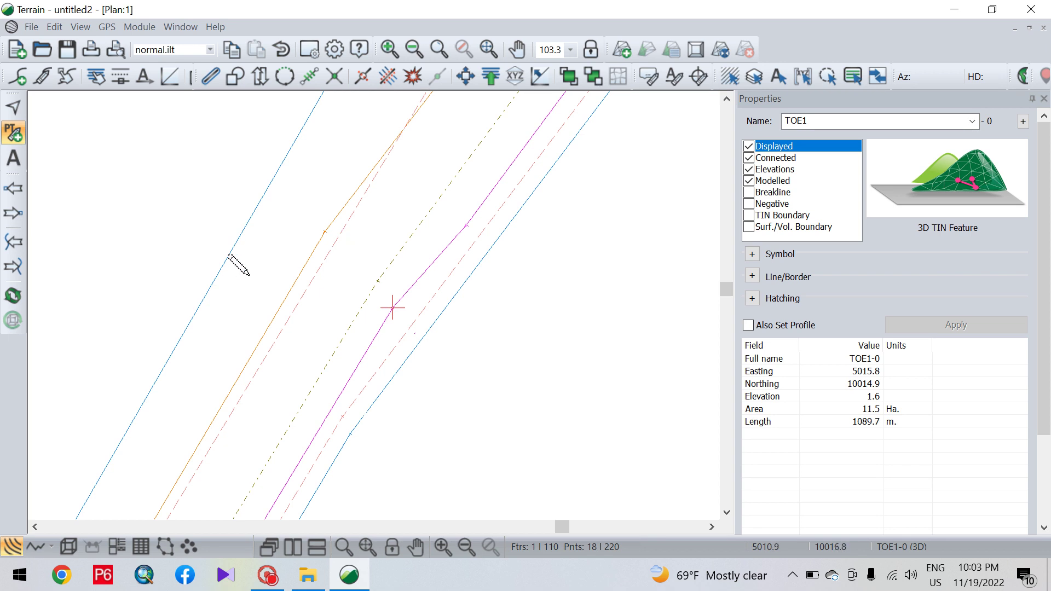
pyautogui.click(13, 107)
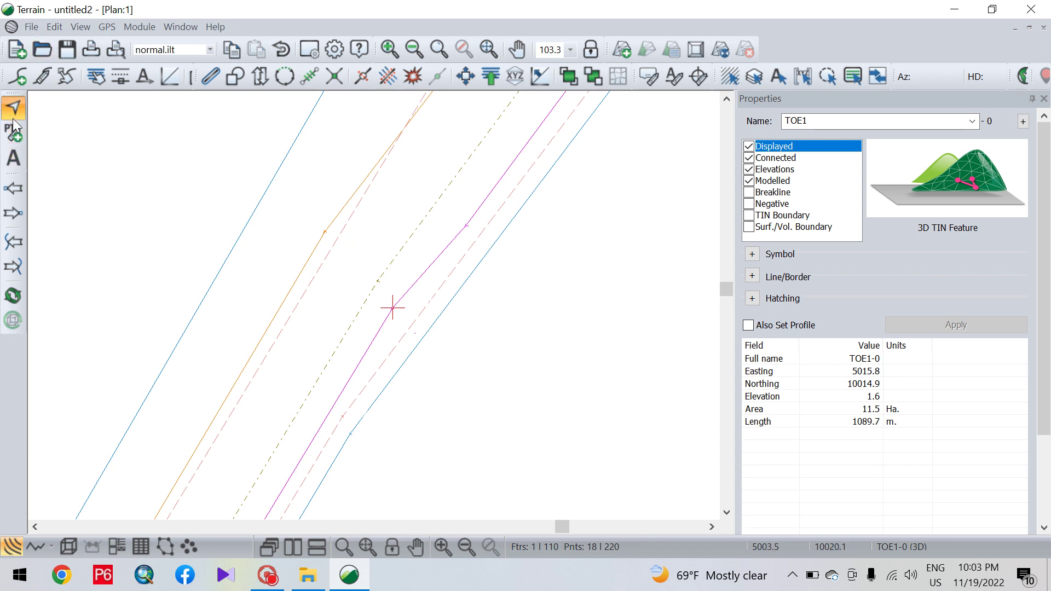
# - Move the TOE2 point near the first bend to about easting 5014.9, northing 10016.9, inside the dashed line, and finish point editing
pyautogui.click(327, 227)
pyautogui.click(12, 133)
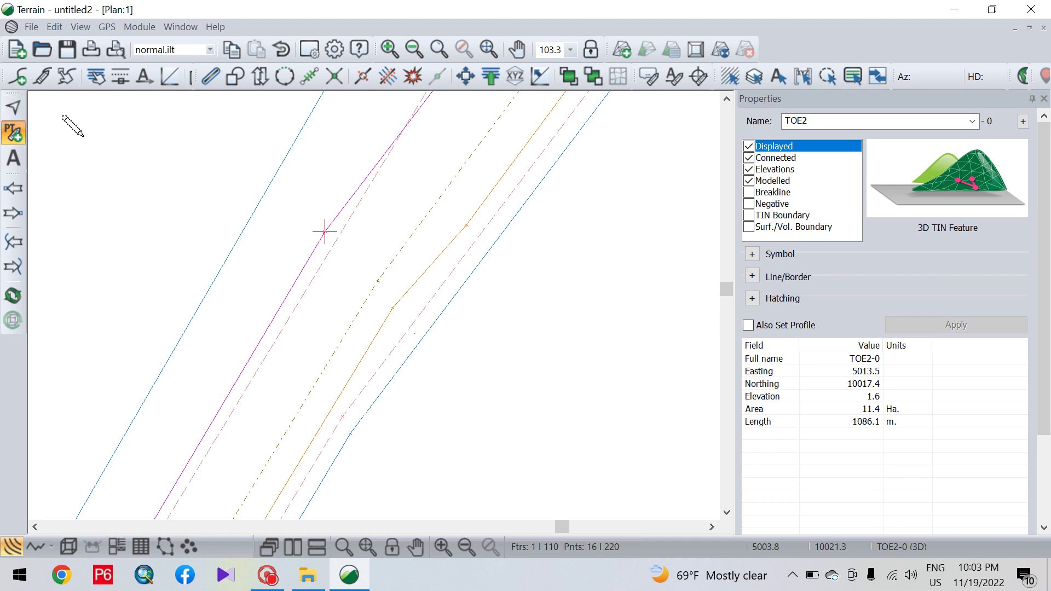
pyautogui.scroll(3, 305, 339)
pyautogui.scroll(1, 304, 303)
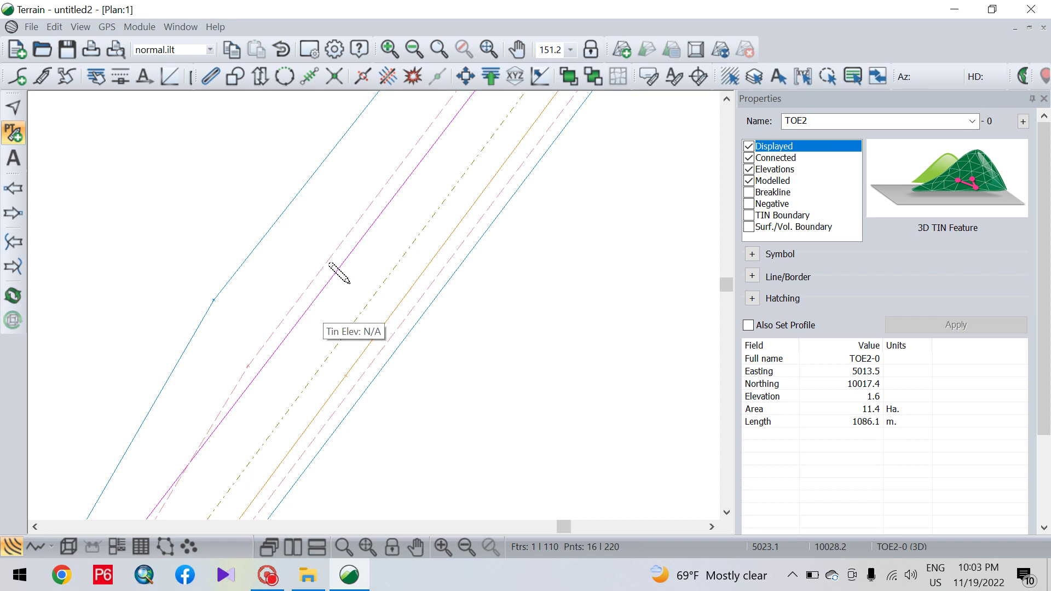
pyautogui.scroll(4, 224, 379)
pyautogui.scroll(3, 197, 441)
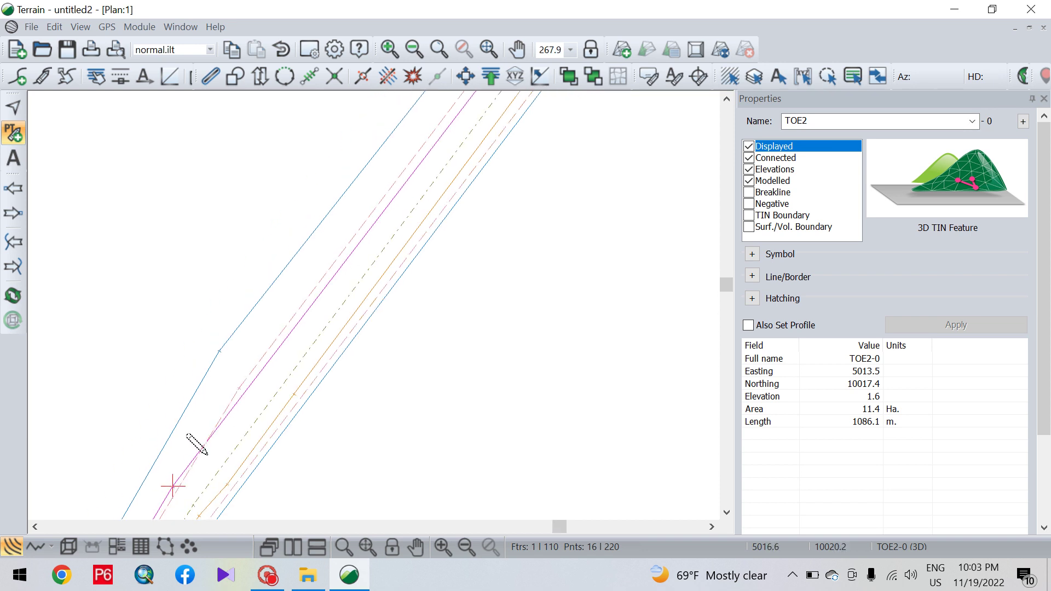
pyautogui.moveTo(201, 437); pyautogui.dragTo(343, 206, button='middle')
pyautogui.moveTo(340, 207); pyautogui.dragTo(356, 212)
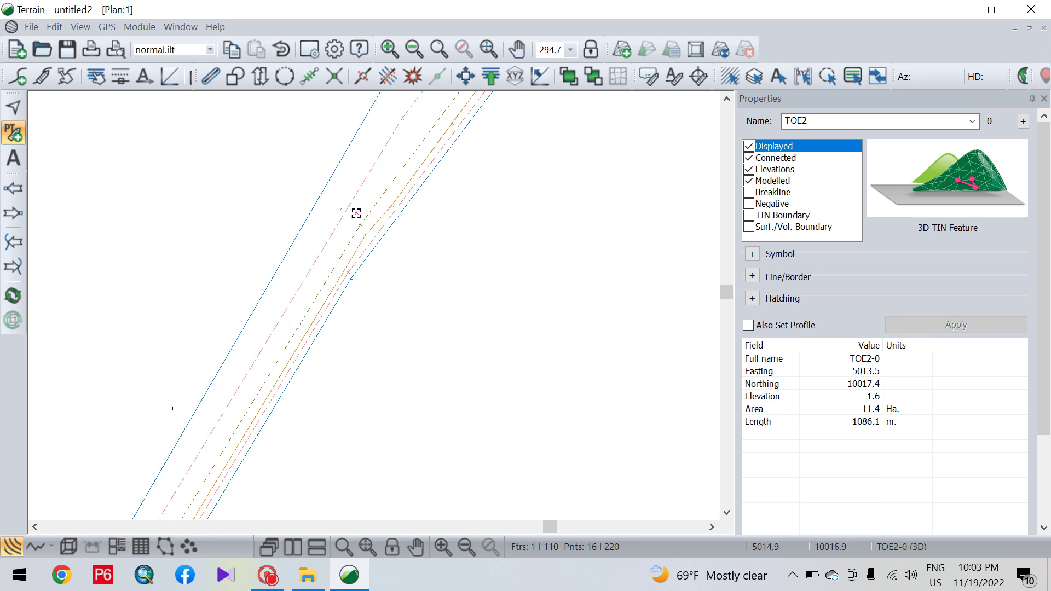
pyautogui.click(17, 114)
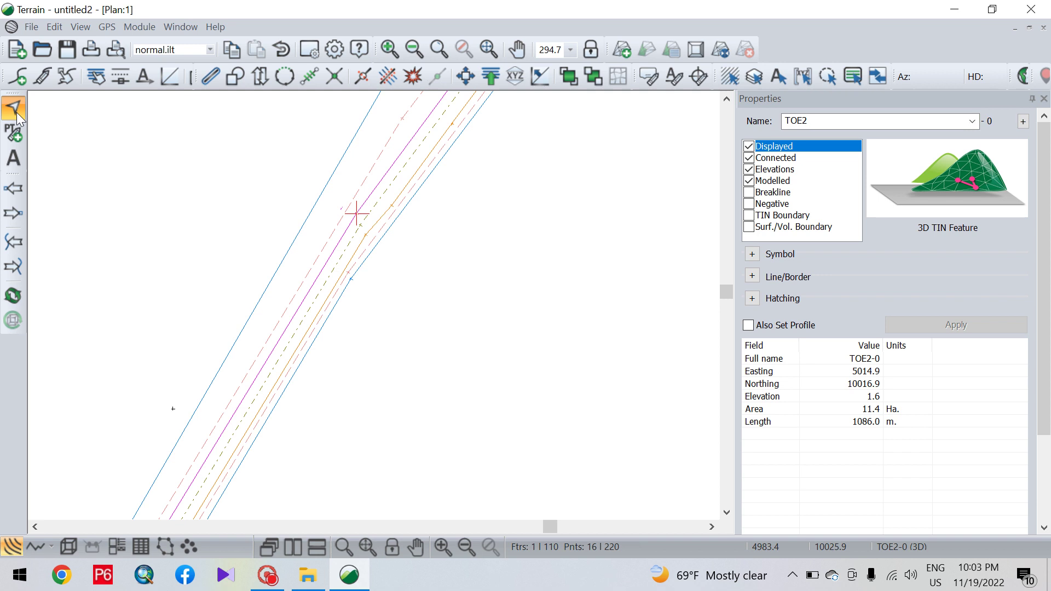
# - Examine the corrected canal lines from the northeastern end down to the sharp bend for remaining crossings
pyautogui.scroll(-2, 347, 227)
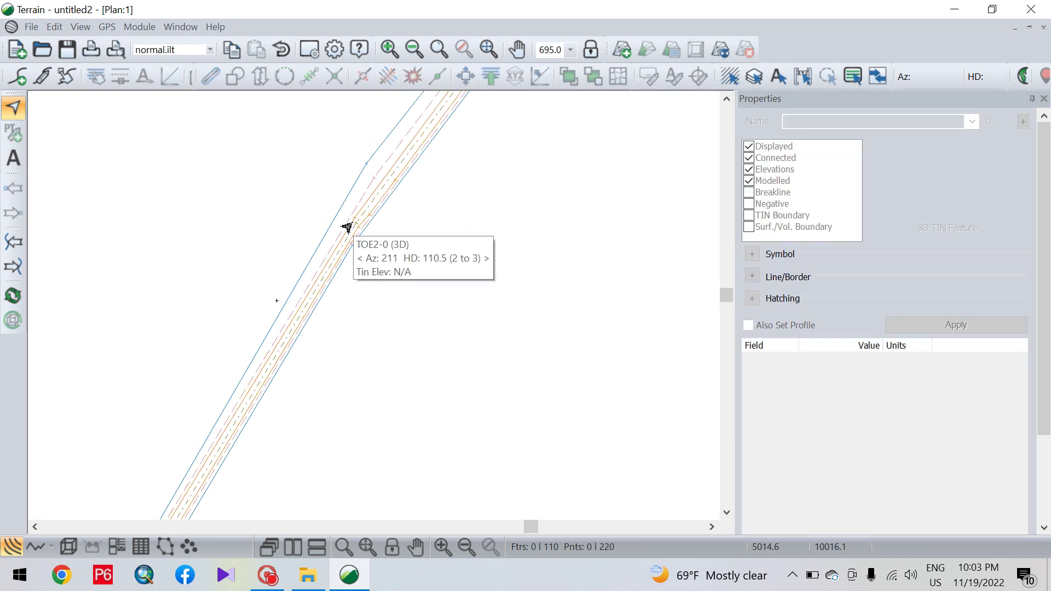
pyautogui.scroll(-2, 339, 268)
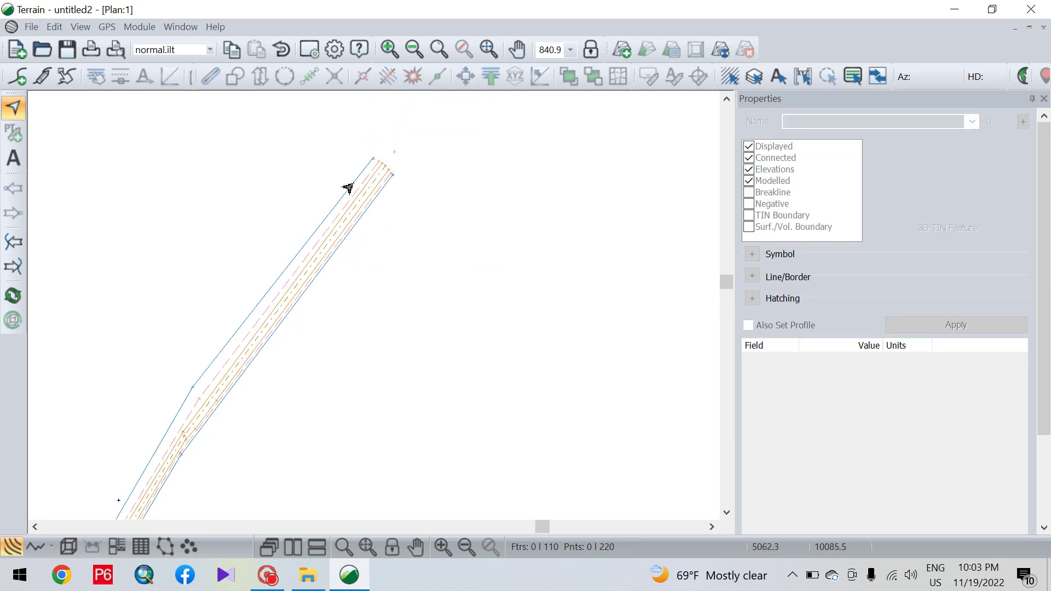
pyautogui.scroll(6, 348, 188)
pyautogui.moveTo(313, 322); pyautogui.dragTo(575, 117, button='middle')
pyautogui.moveTo(369, 413); pyautogui.dragTo(566, 125, button='middle')
pyautogui.moveTo(382, 365); pyautogui.dragTo(578, 187, button='middle')
pyautogui.moveTo(387, 439); pyautogui.dragTo(538, 200, button='middle')
pyautogui.moveTo(303, 406); pyautogui.dragTo(516, 162, button='middle')
pyautogui.moveTo(352, 389); pyautogui.dragTo(490, 154, button='middle')
pyautogui.moveTo(331, 410); pyautogui.dragTo(499, 194, button='middle')
pyautogui.moveTo(382, 364); pyautogui.dragTo(500, 193, button='middle')
pyautogui.moveTo(330, 460); pyautogui.dragTo(556, 181, button='middle')
pyautogui.scroll(-2, 408, 401)
pyautogui.scroll(-1, 390, 397)
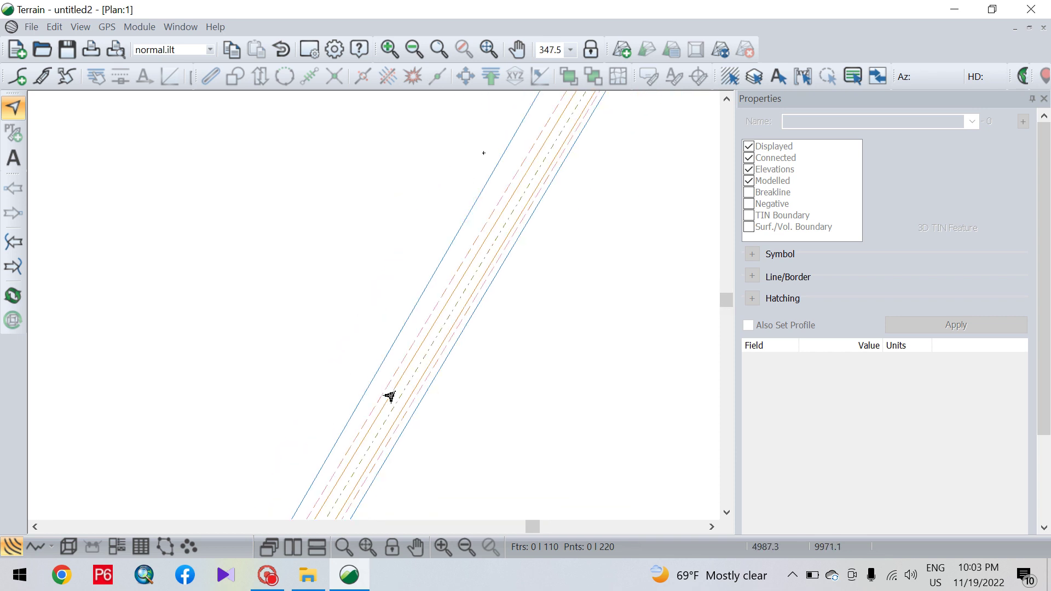
pyautogui.moveTo(367, 437); pyautogui.dragTo(579, 164, button='middle')
pyautogui.moveTo(437, 474); pyautogui.dragTo(592, 175, button='middle')
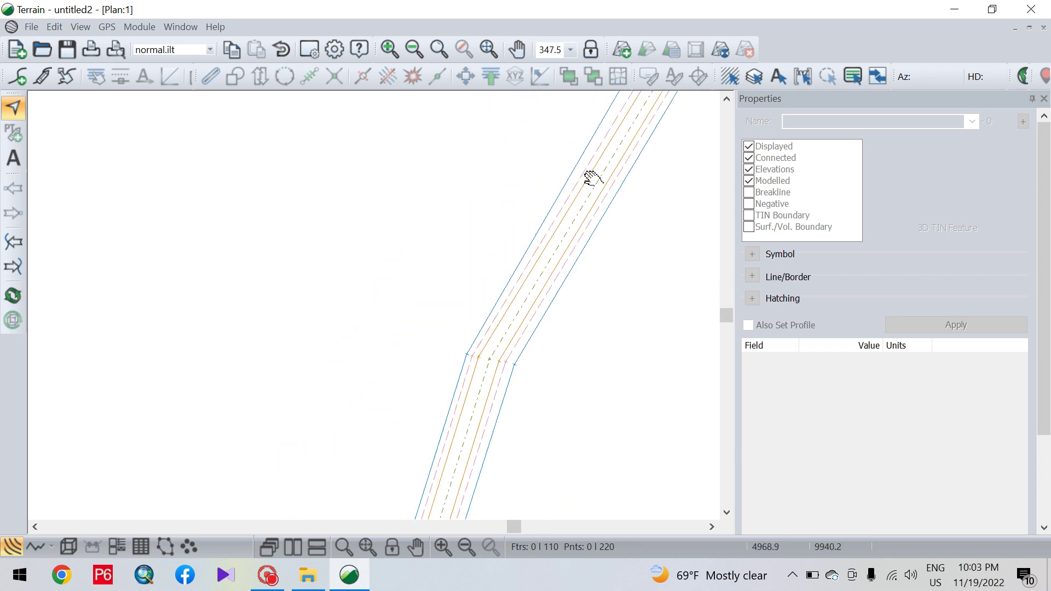
pyautogui.moveTo(526, 385); pyautogui.dragTo(586, 192, button='middle')
pyautogui.moveTo(506, 454); pyautogui.dragTo(584, 136, button='middle')
pyautogui.moveTo(530, 344); pyautogui.dragTo(550, 251, button='middle')
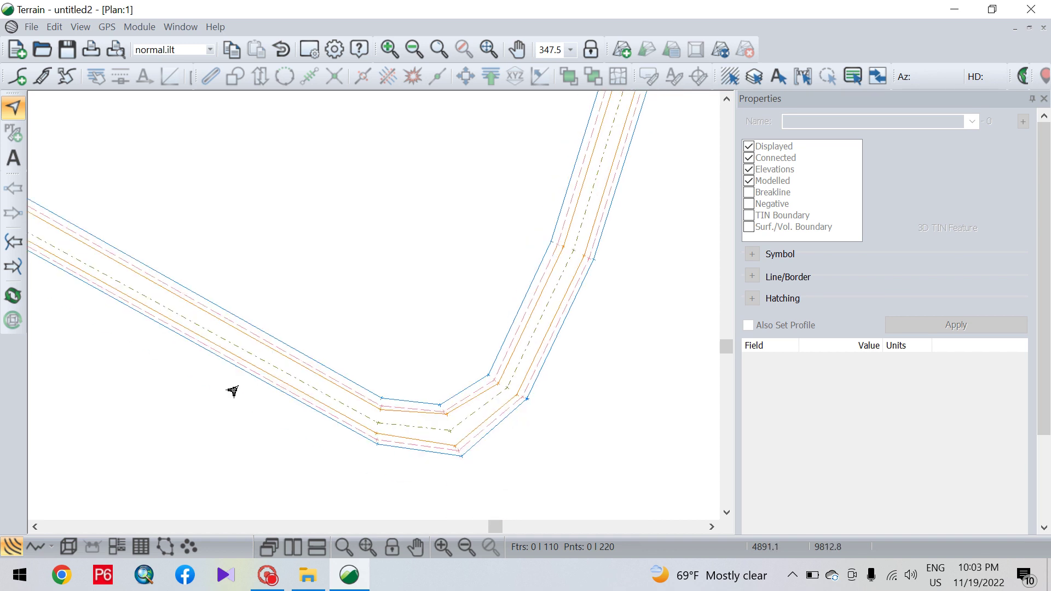
# - Examine the canal lines from the sharp bend along the northwestern reach to its far end
pyautogui.moveTo(511, 422); pyautogui.dragTo(786, 467, button='middle')
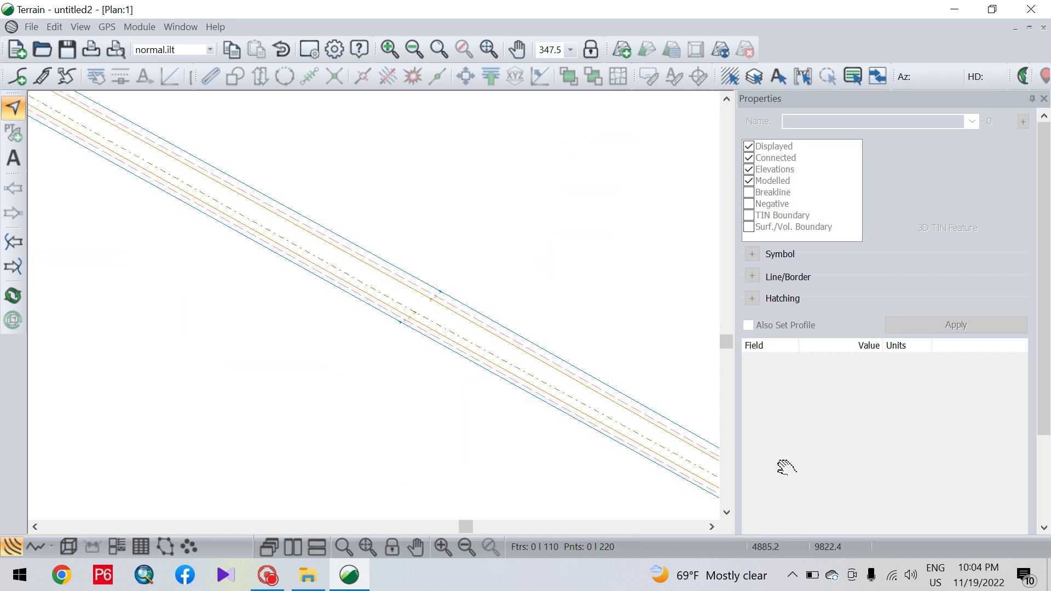
pyautogui.moveTo(132, 121); pyautogui.dragTo(418, 359, button='middle')
pyautogui.scroll(-3, 417, 359)
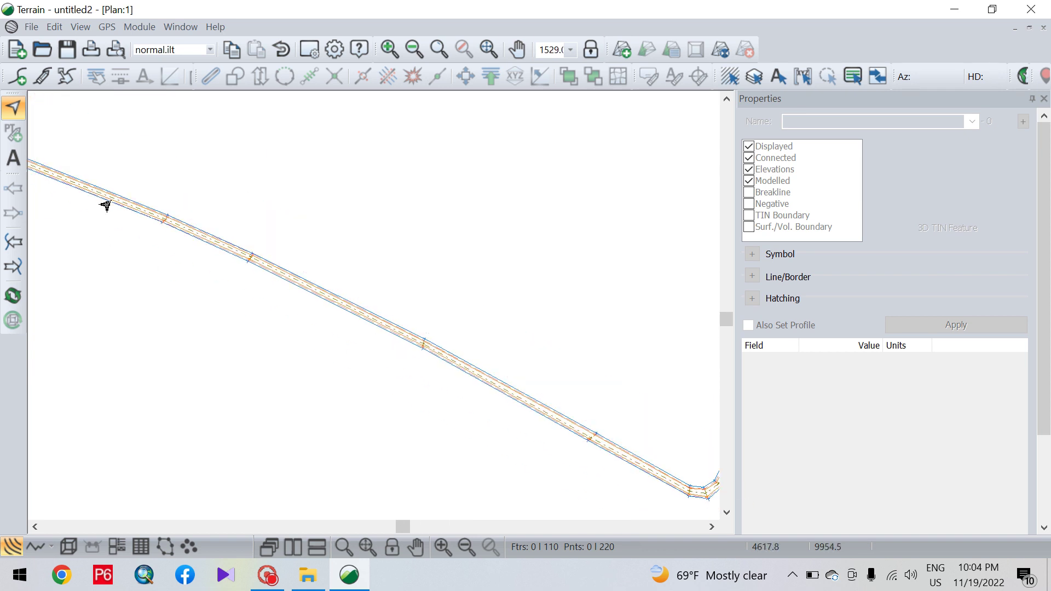
pyautogui.scroll(2, 106, 205)
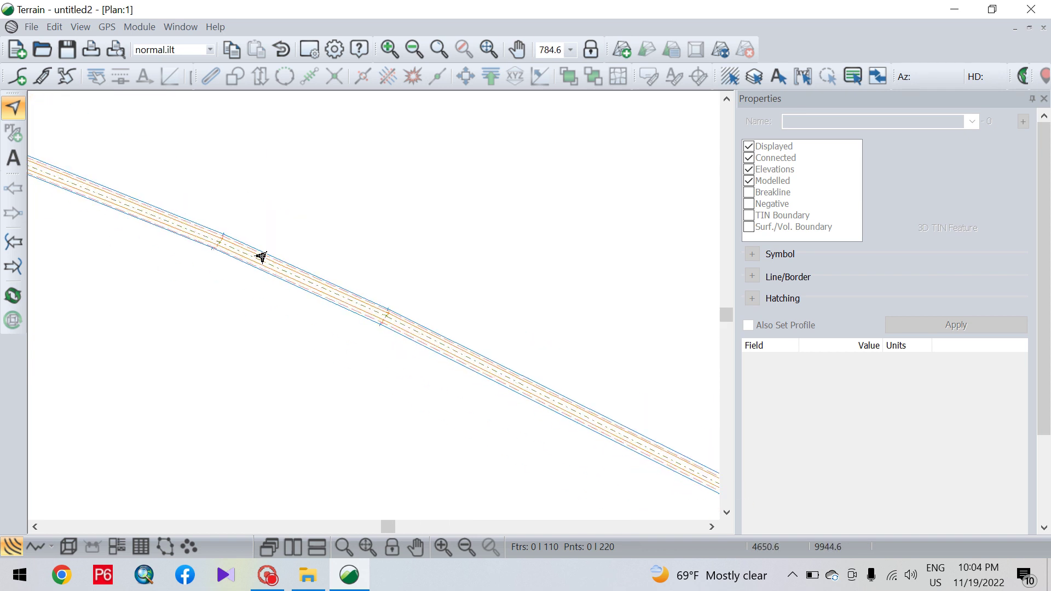
pyautogui.moveTo(137, 201); pyautogui.dragTo(229, 225, button='middle')
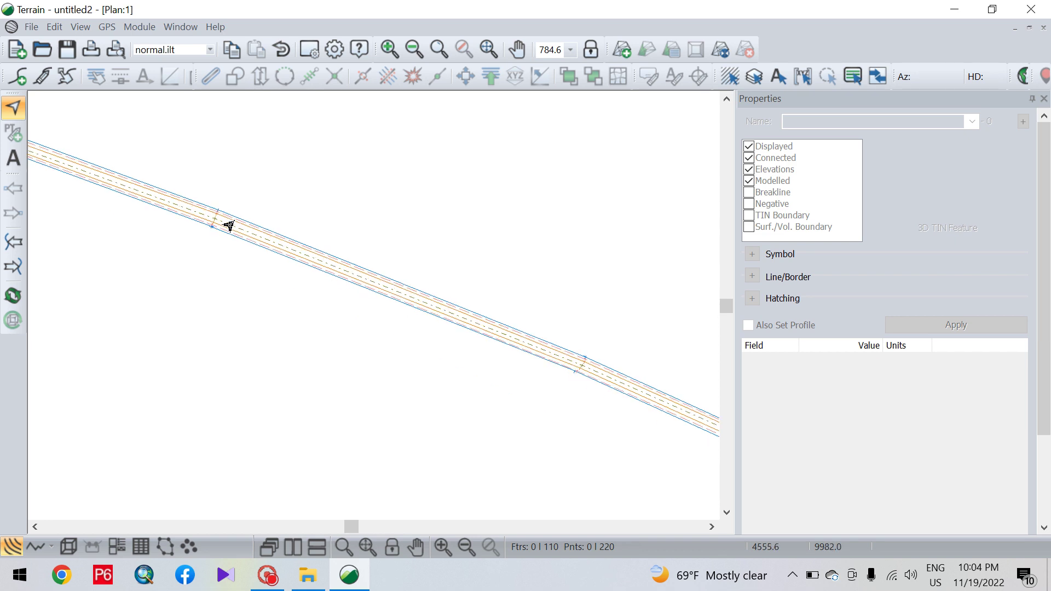
pyautogui.moveTo(137, 198); pyautogui.dragTo(772, 472, button='middle')
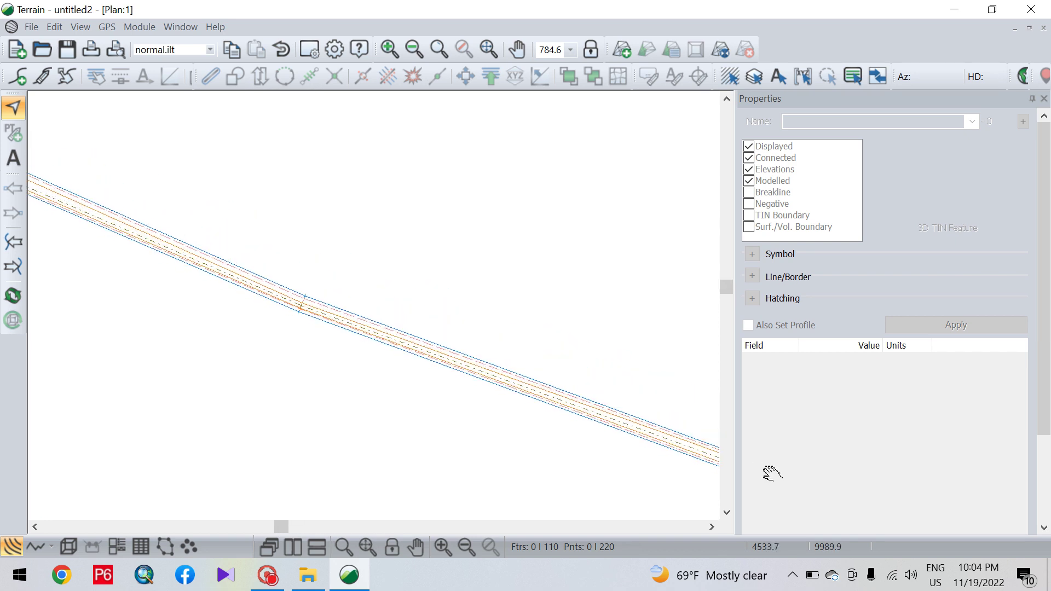
pyautogui.moveTo(129, 230); pyautogui.dragTo(610, 434, button='middle')
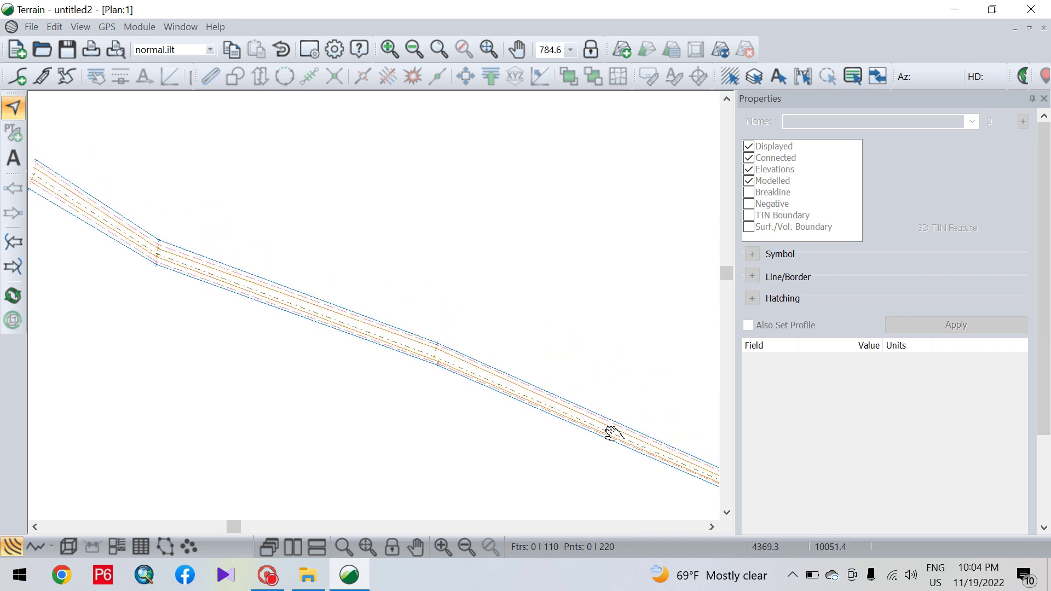
pyautogui.moveTo(155, 229); pyautogui.dragTo(153, 234, button='middle')
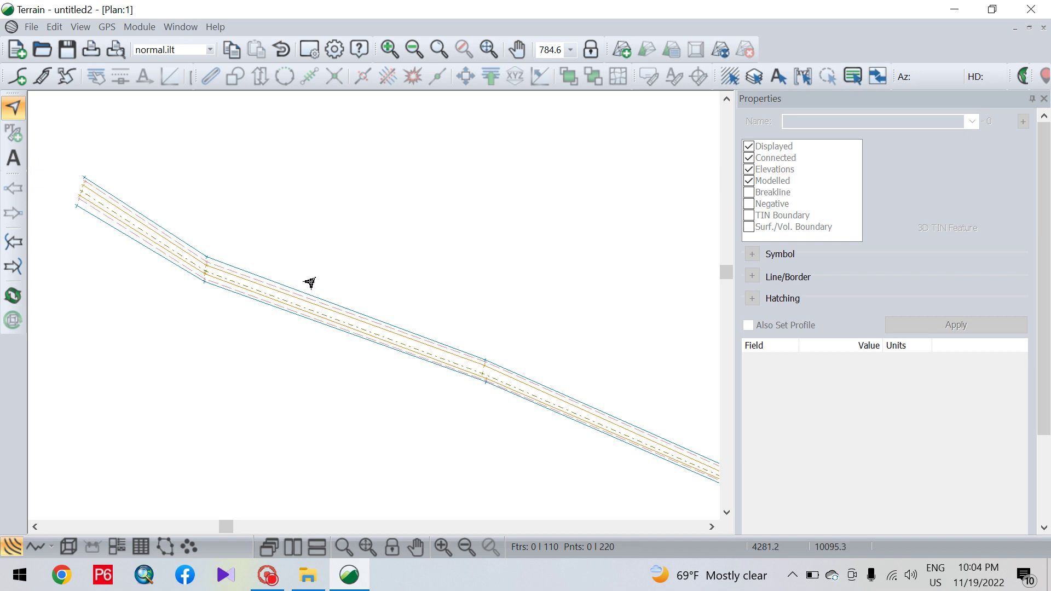
# - Switch to the desktop and delete the existing Canal Design folder
pyautogui.click(954, 10)
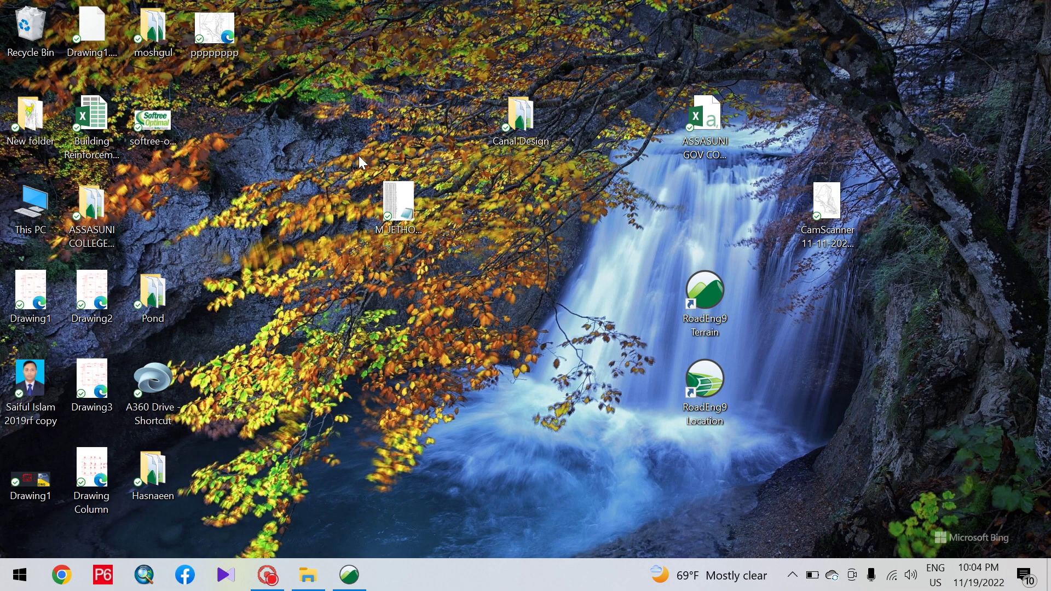
pyautogui.click(546, 147)
pyautogui.press('Delete')
# - Create a new desktop folder named "nal Design" where the deleted folder was
pyautogui.rightClick(498, 83)
pyautogui.moveTo(554, 312)
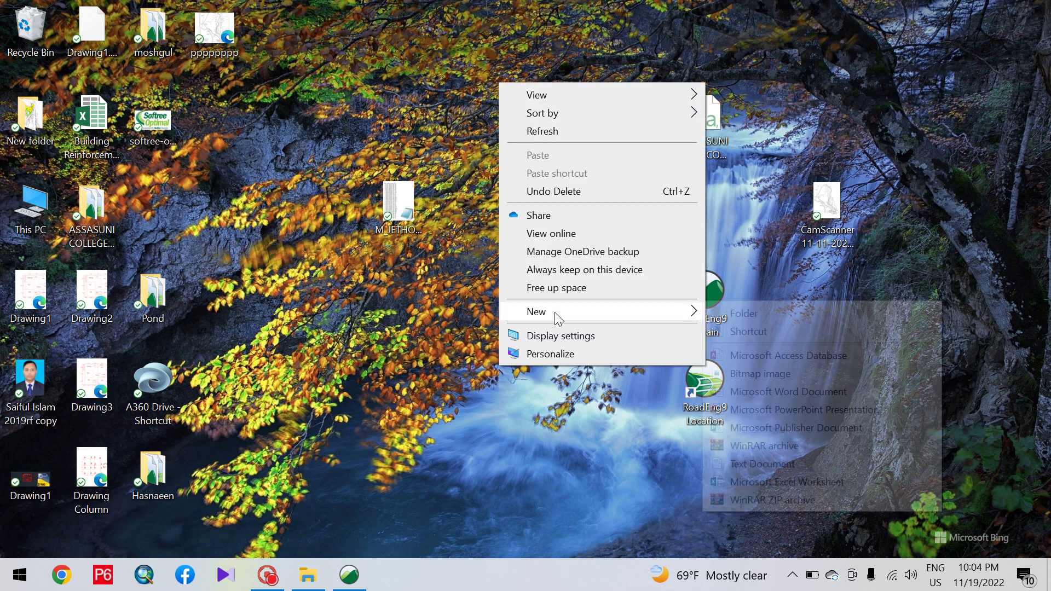
pyautogui.click(783, 313)
pyautogui.write('na')
pyautogui.hotkey('ctrl', 'z')
pyautogui.write('na')
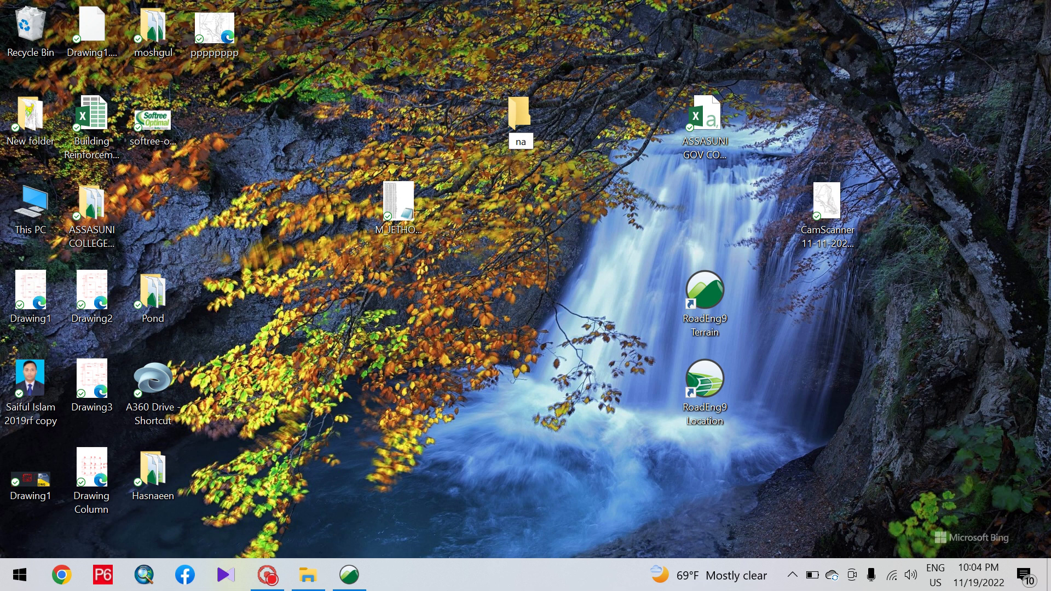
pyautogui.write('l Design')
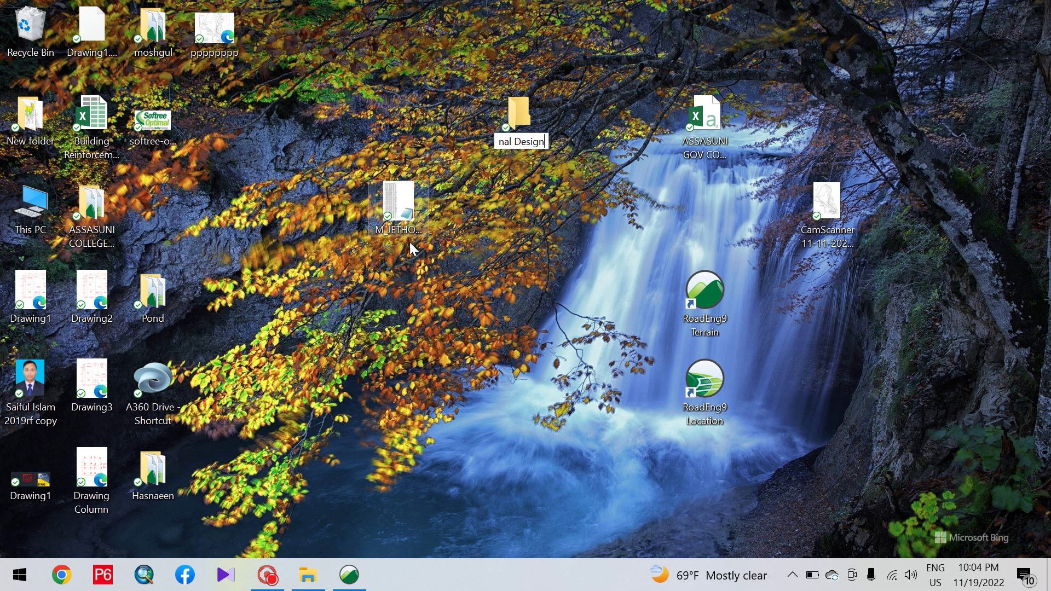
pyautogui.click(509, 137)
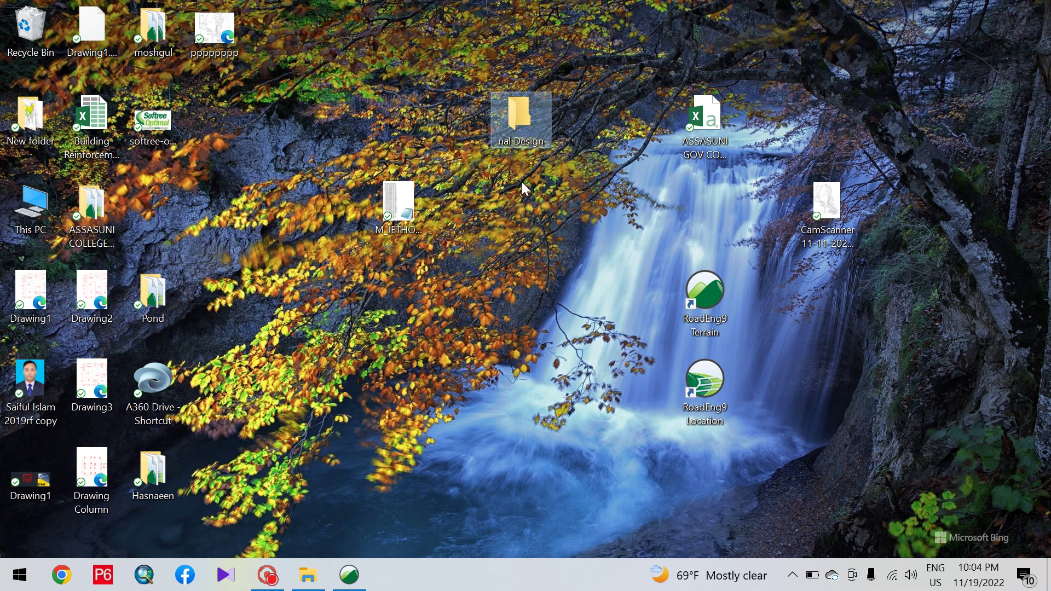
# - View the contents of the new folder, close it, and rename the folder as Canal Design
pyautogui.doubleClick(508, 138)
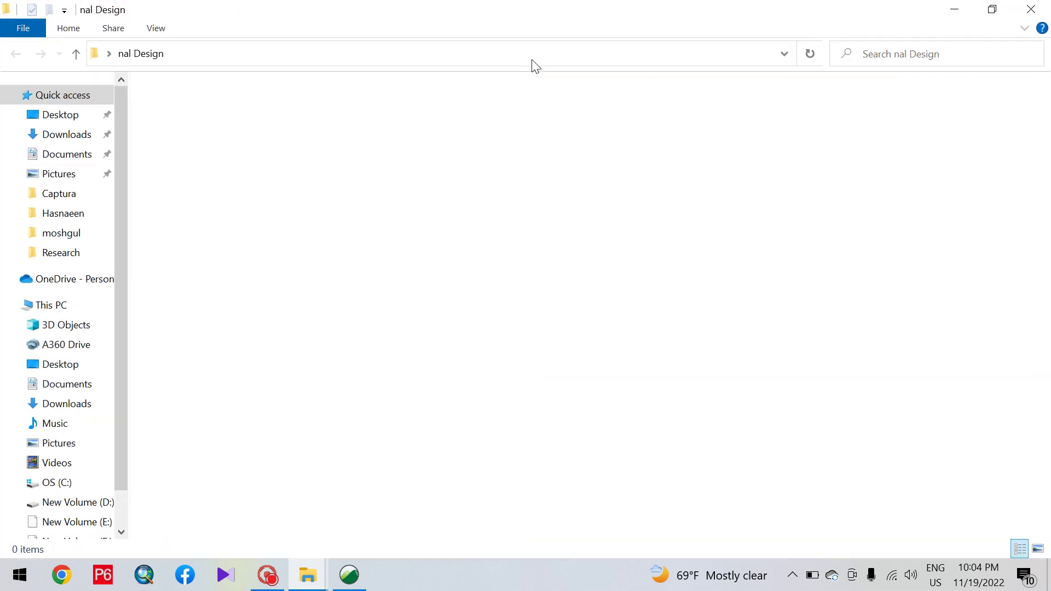
pyautogui.click(1038, 6)
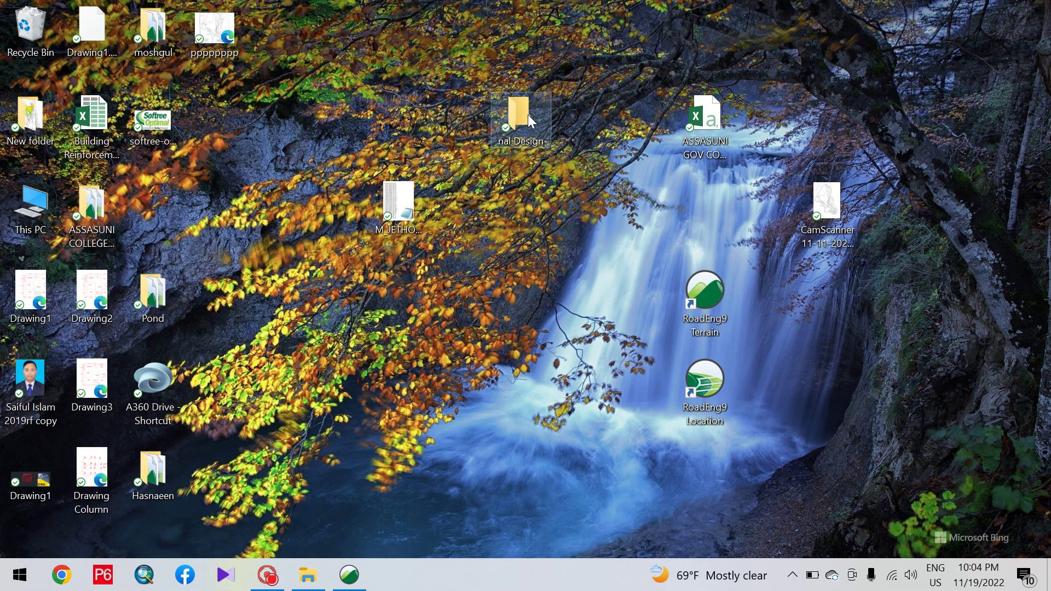
pyautogui.rightClick(528, 114)
pyautogui.click(590, 522)
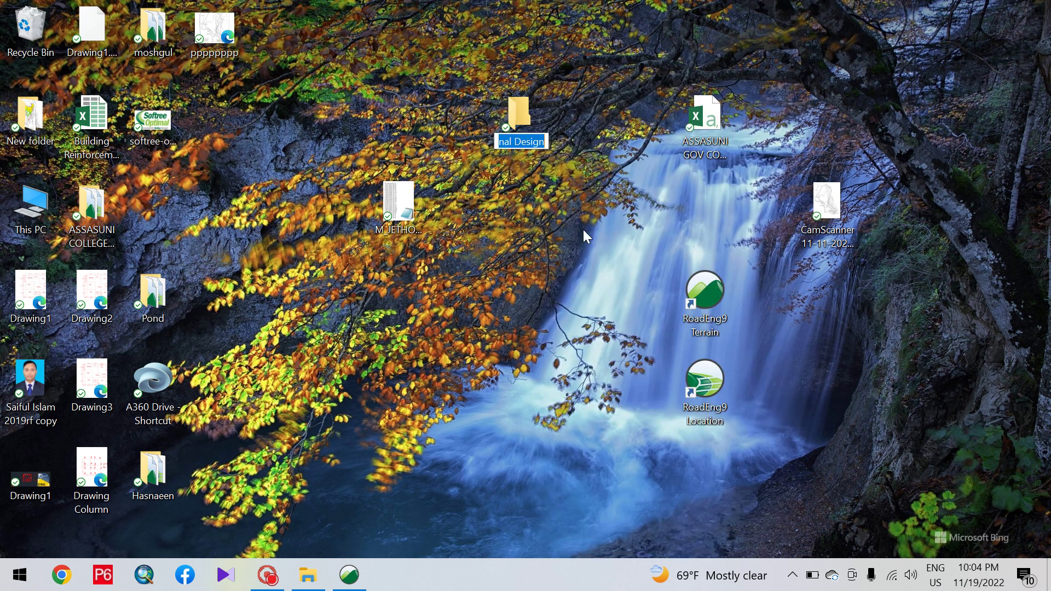
pyautogui.click(499, 136)
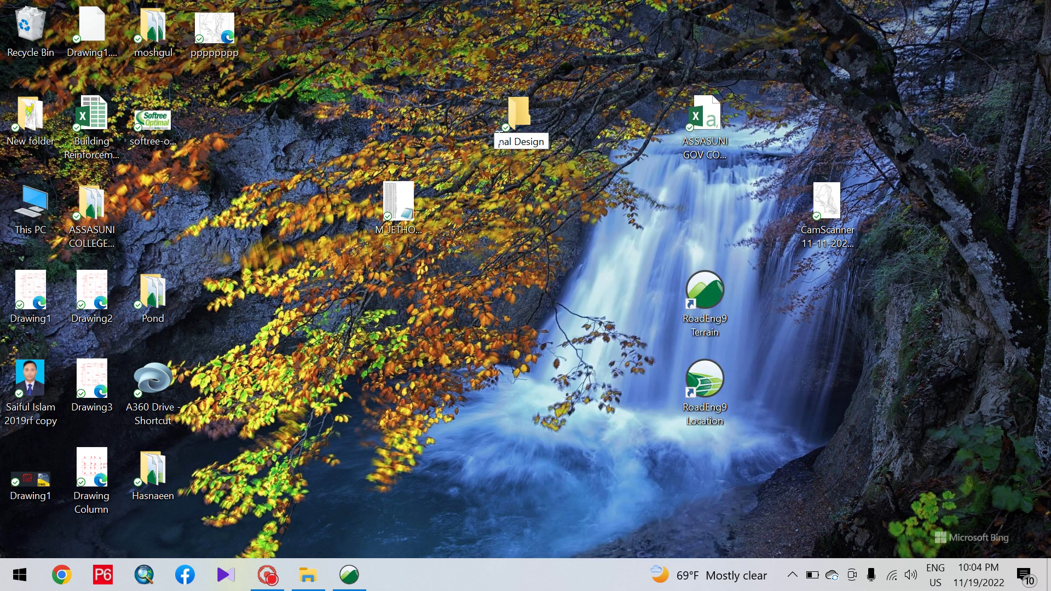
pyautogui.write('Ca')
pyautogui.press('Return')
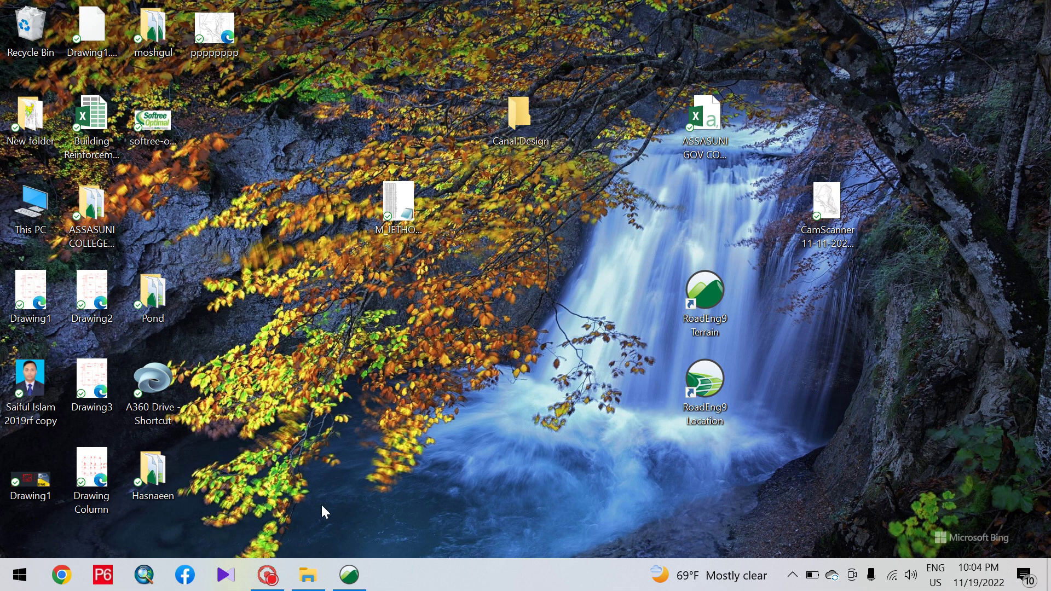
# - Switch back to Terrain and save the model as "Canal Design Topo" in the desktop's Canal Design folder
pyautogui.click(348, 576)
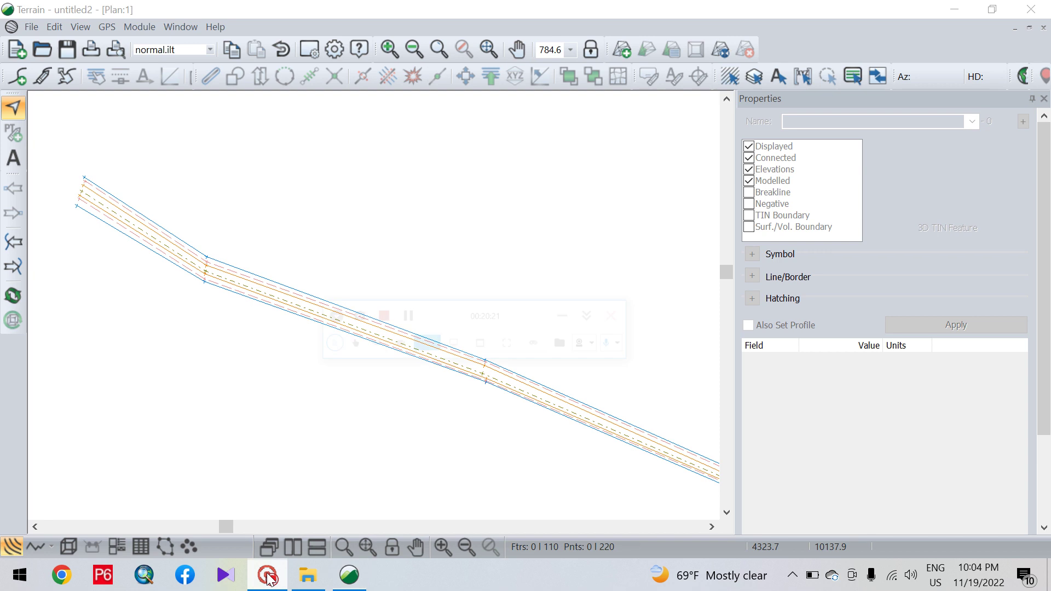
pyautogui.click(632, 248)
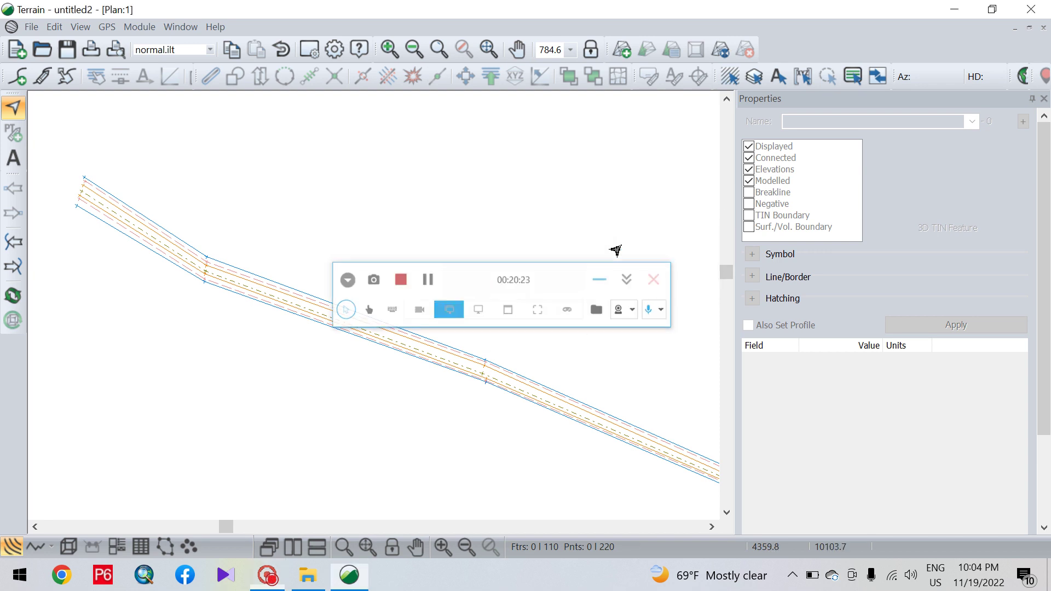
pyautogui.click(30, 27)
pyautogui.click(79, 99)
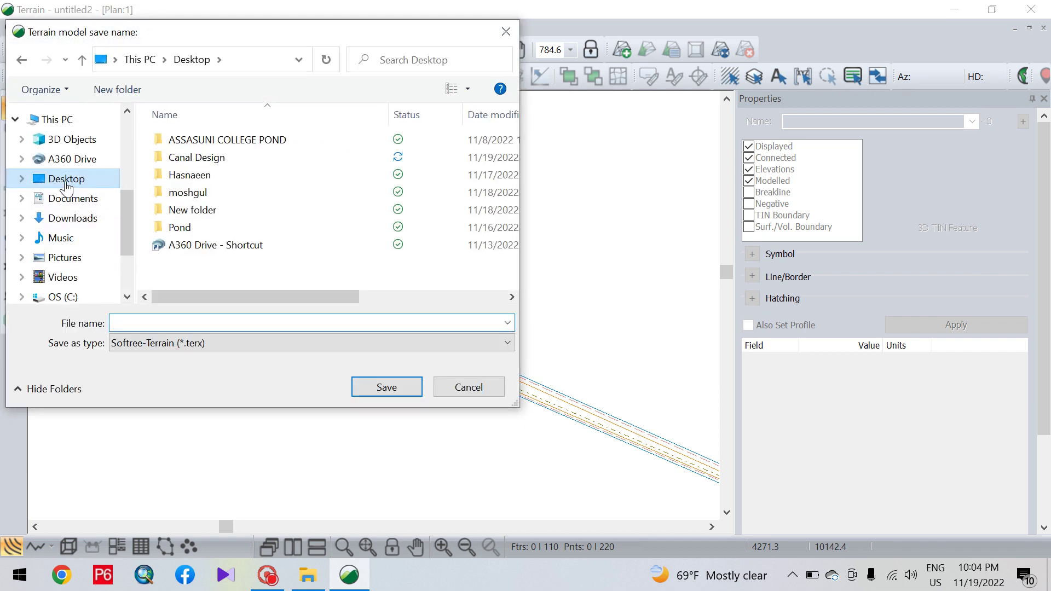
pyautogui.doubleClick(229, 157)
pyautogui.click(167, 323)
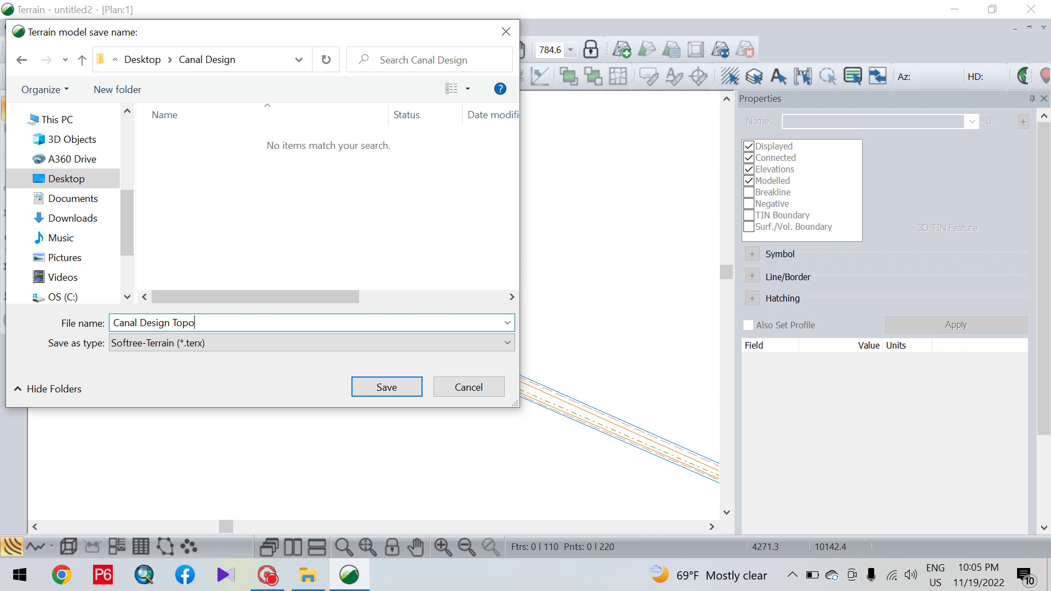
pyautogui.click(398, 386)
# - View the full extents of the saved canal model and inspect the toe lines at the northeastern bend
pyautogui.scroll(-8, 303, 312)
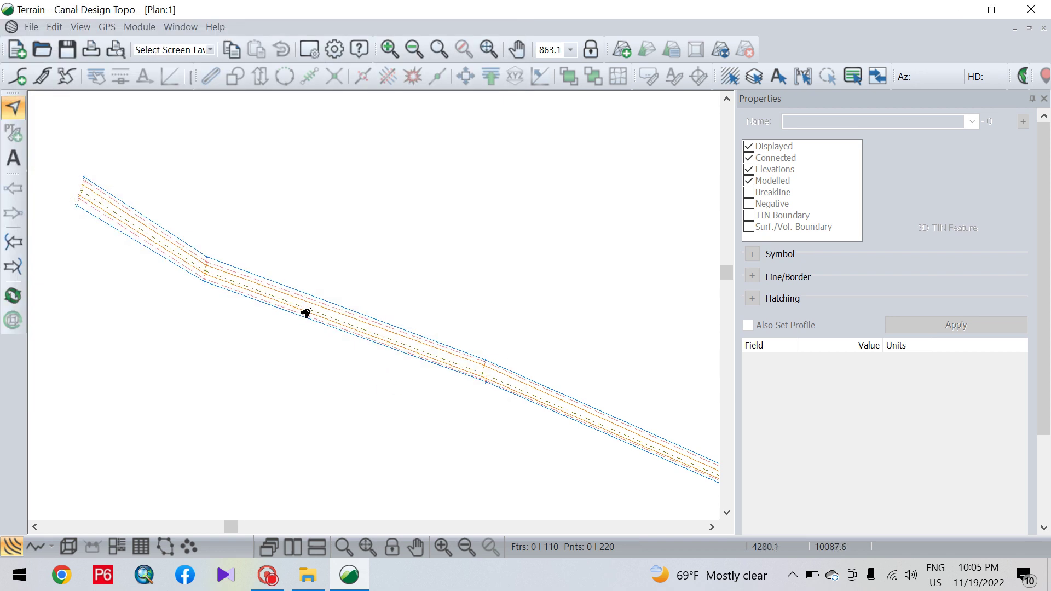
pyautogui.scroll(-10, 380, 347)
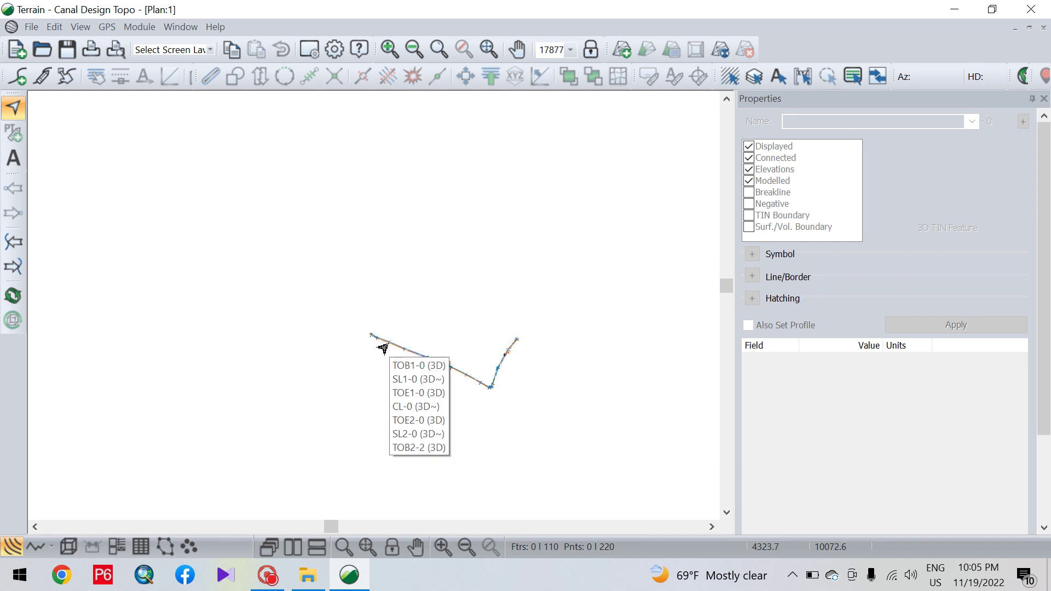
pyautogui.scroll(10, 488, 368)
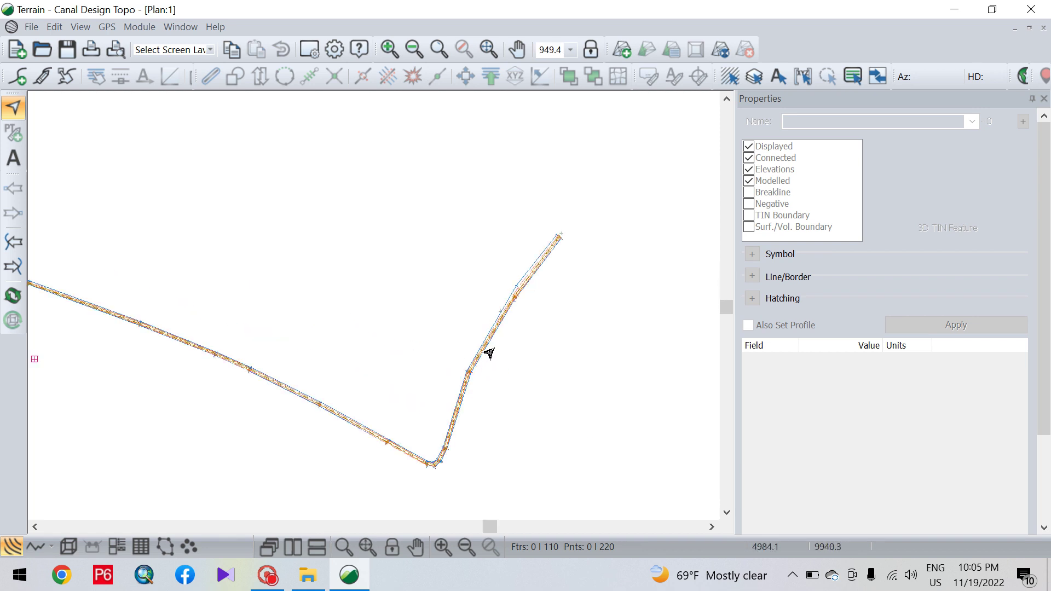
pyautogui.moveTo(557, 202); pyautogui.dragTo(528, 422, button='middle')
pyautogui.moveTo(582, 206); pyautogui.dragTo(439, 352, button='middle')
pyautogui.moveTo(575, 270)
pyautogui.mouseDown(button='middle')
pyautogui.moveTo(441, 424)
pyautogui.moveTo(343, 492)
pyautogui.mouseUp(button='middle')
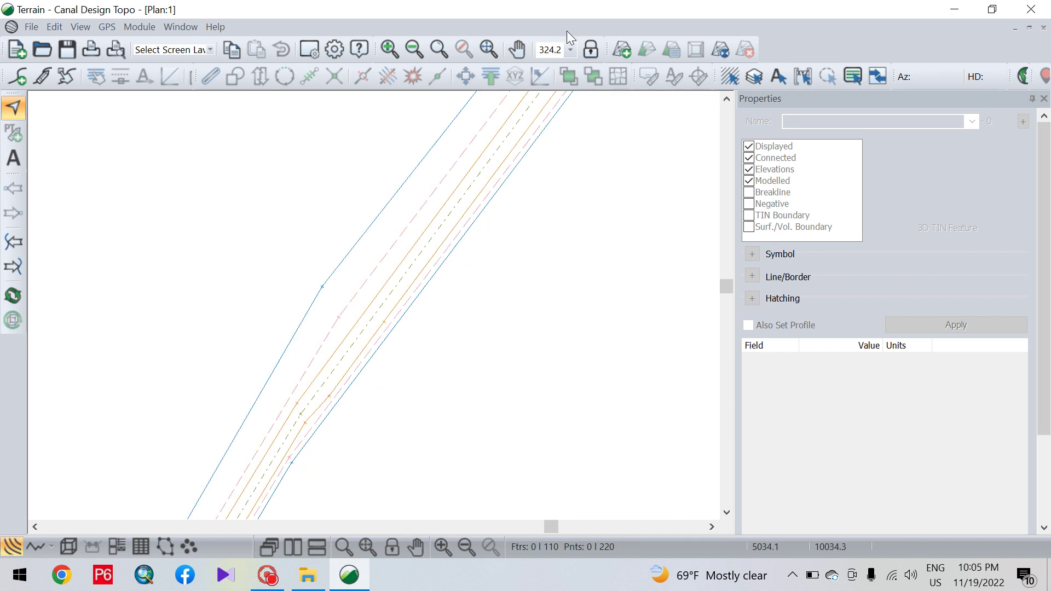
# - Move the centreline's northeastern end point about 1.6 m back along the canal, to easting 5069.6 and northing 10088.8
pyautogui.moveTo(531, 239); pyautogui.dragTo(463, 409, button='middle')
pyautogui.moveTo(498, 305); pyautogui.dragTo(332, 401, button='middle')
pyautogui.scroll(2, 382, 214)
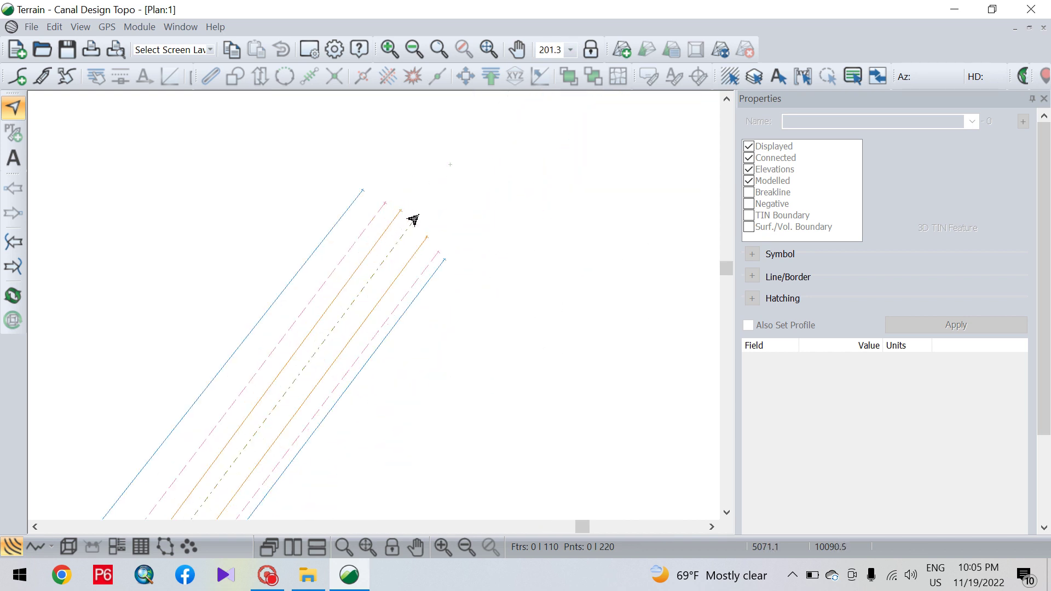
pyautogui.scroll(2, 408, 223)
pyautogui.click(412, 228)
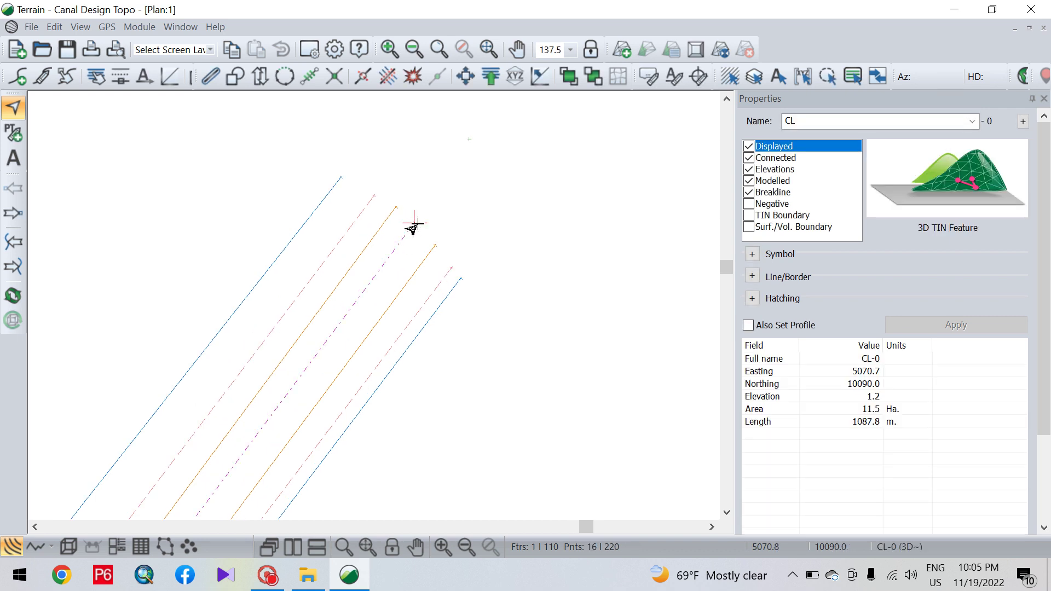
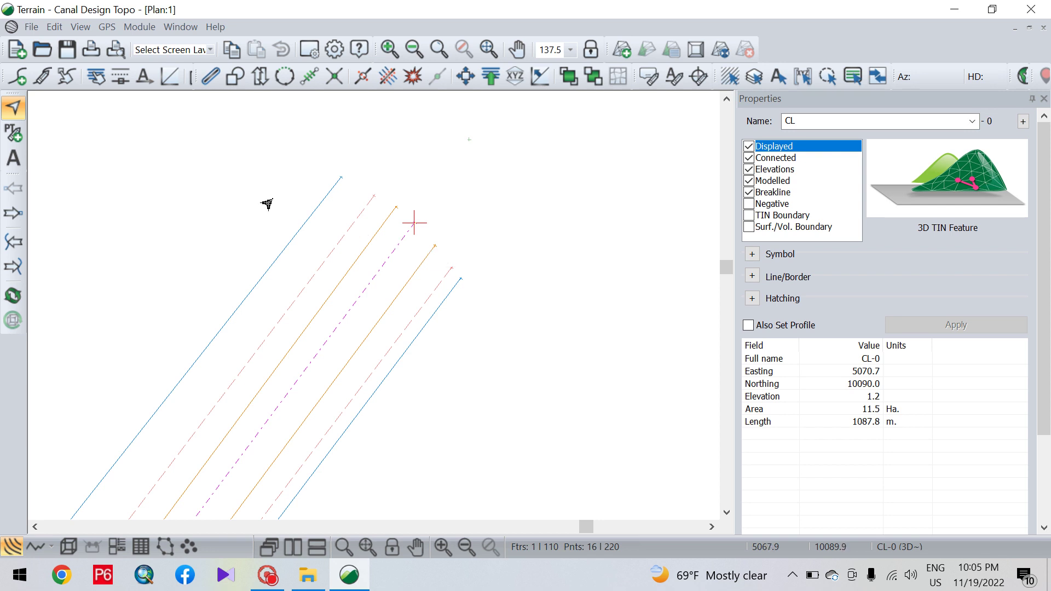
pyautogui.click(15, 138)
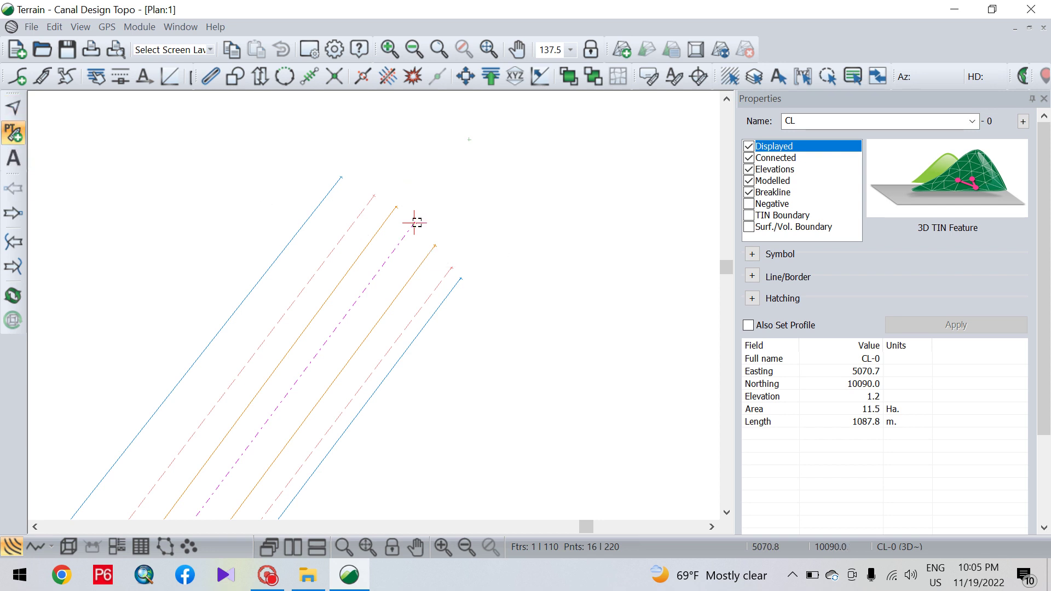
pyautogui.moveTo(415, 222); pyautogui.dragTo(390, 250)
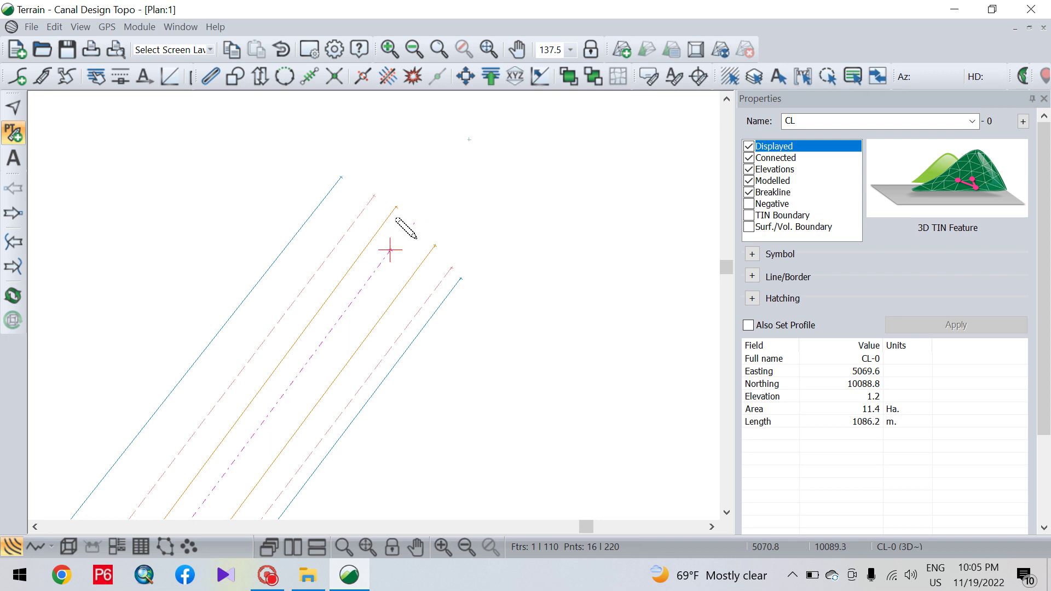
pyautogui.click(14, 108)
# - Move the centreline's western end point inward between the bank lines, to easting 4222.5 and northing 10116.1
pyautogui.scroll(-5, 384, 371)
pyautogui.scroll(-2, 362, 375)
pyautogui.moveTo(357, 378); pyautogui.dragTo(664, 188, button='middle')
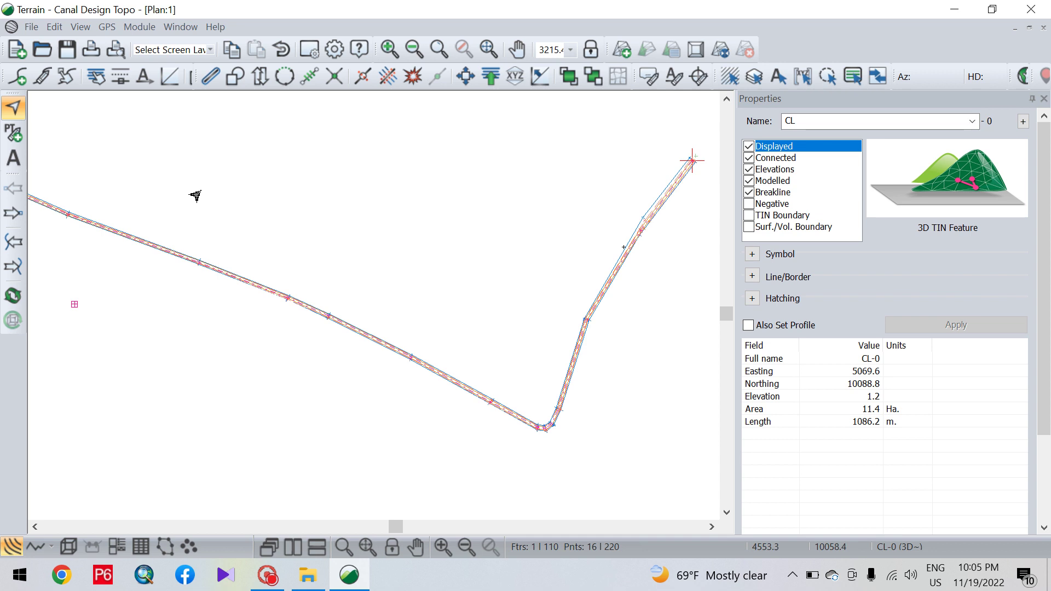
pyautogui.scroll(2, 300, 347)
pyautogui.scroll(3, 361, 326)
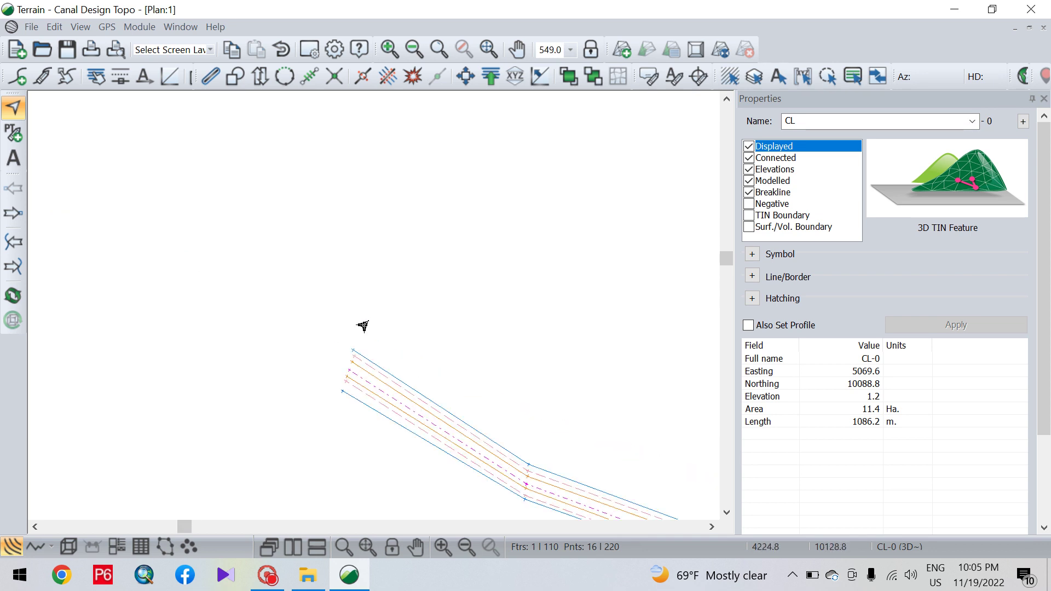
pyautogui.scroll(1, 338, 425)
pyautogui.scroll(1, 326, 280)
pyautogui.scroll(2, 285, 219)
pyautogui.click(268, 185)
pyautogui.click(13, 132)
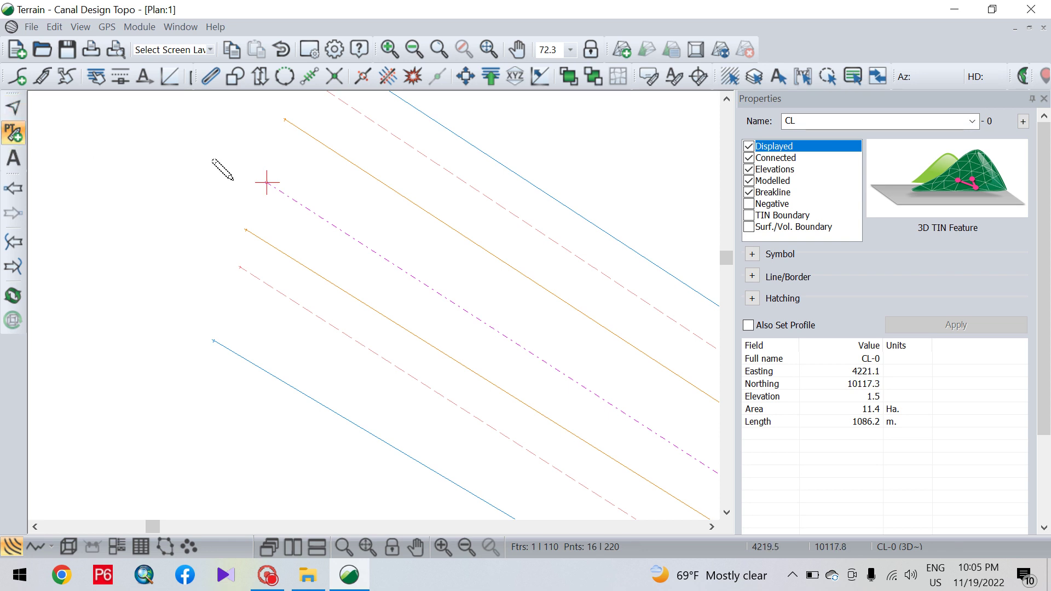
pyautogui.click(339, 247)
pyautogui.click(327, 234)
pyautogui.click(16, 108)
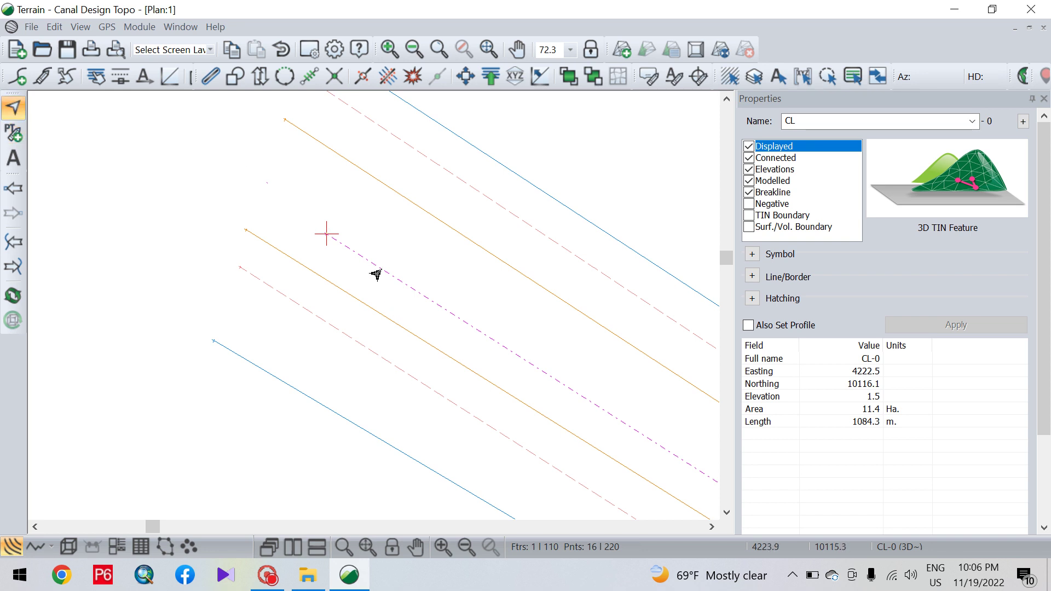
# - Review the full canal extents and examine the centreline's end point at the northeastern end
pyautogui.scroll(-6, 376, 273)
pyautogui.scroll(2, 549, 293)
pyautogui.scroll(8, 549, 293)
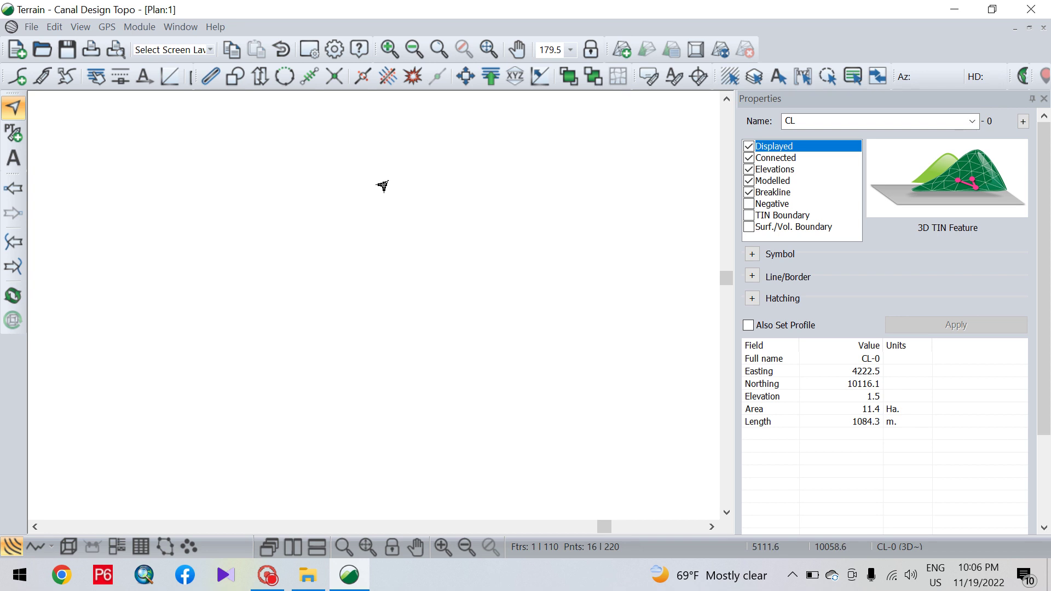
pyautogui.scroll(-2, 375, 200)
pyautogui.click(487, 50)
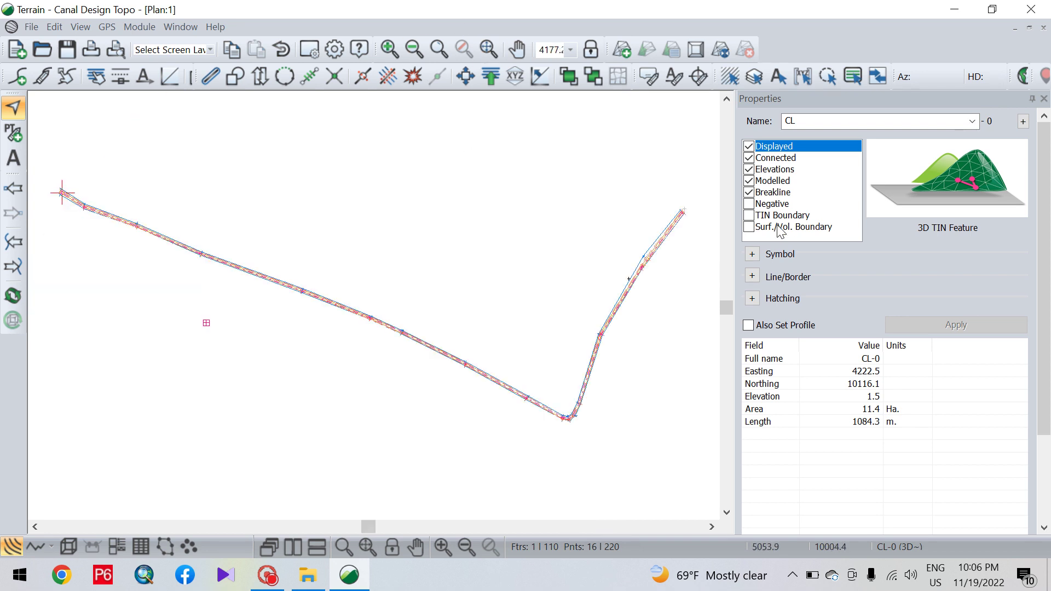
pyautogui.scroll(6, 690, 212)
pyautogui.scroll(2, 585, 253)
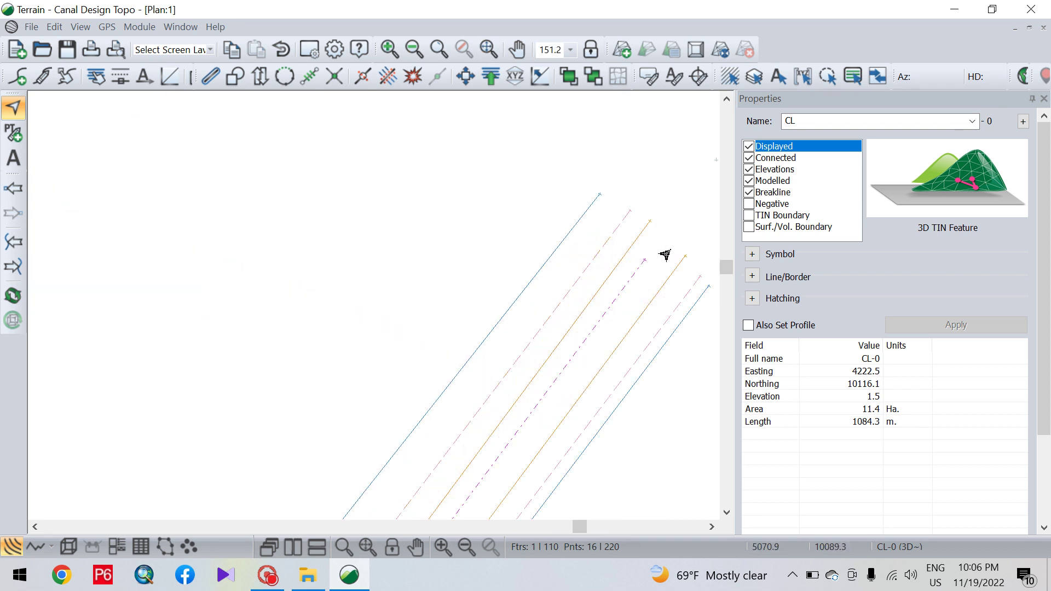
pyautogui.scroll(1, 518, 164)
pyautogui.click(442, 260)
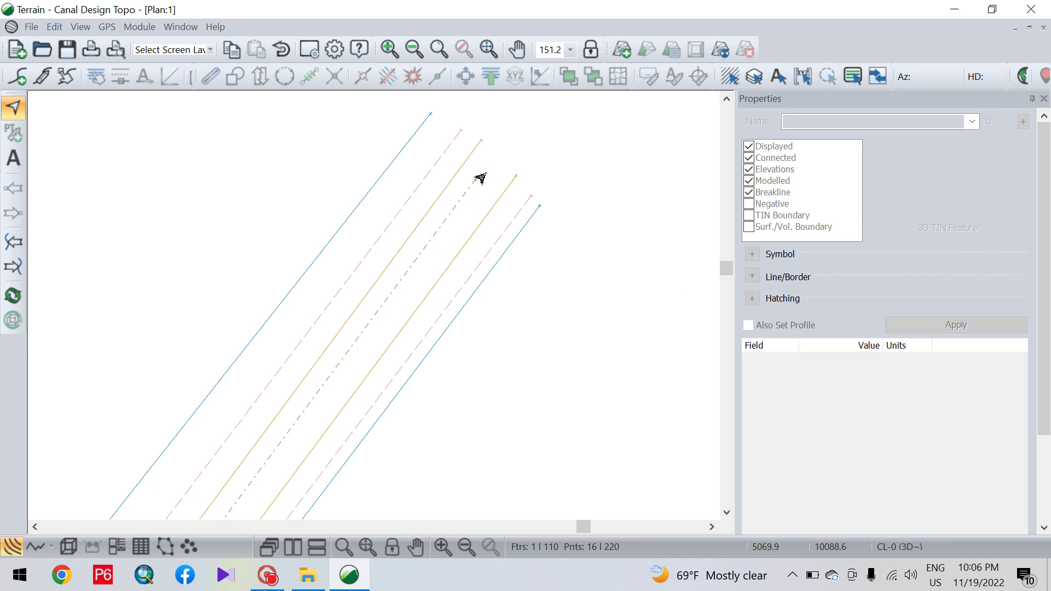
pyautogui.click(474, 180)
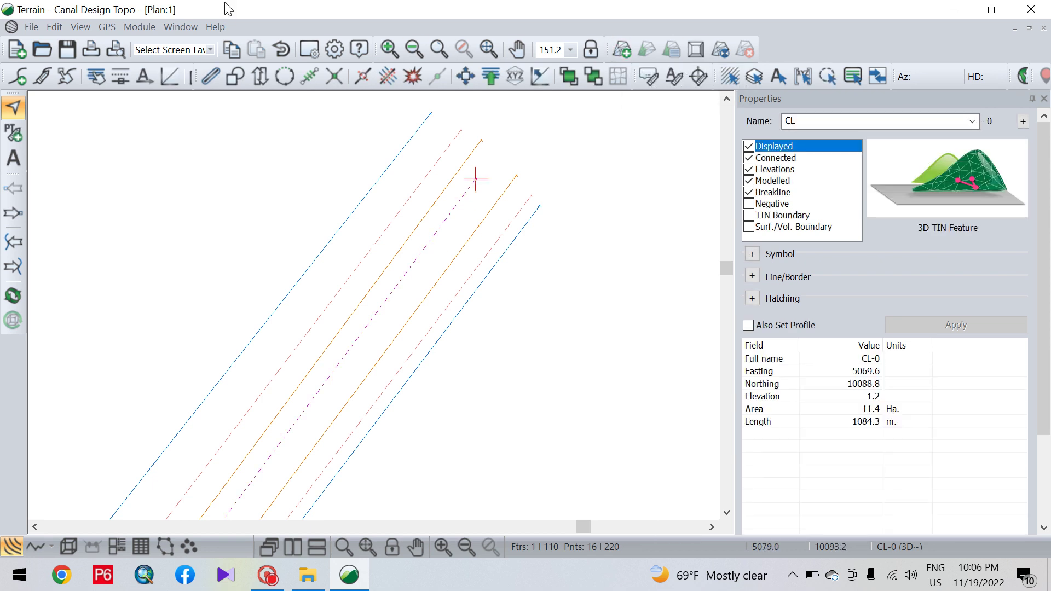
# - Apply the "LGED ter screen" screen layout to the canal plan
pyautogui.click(213, 46)
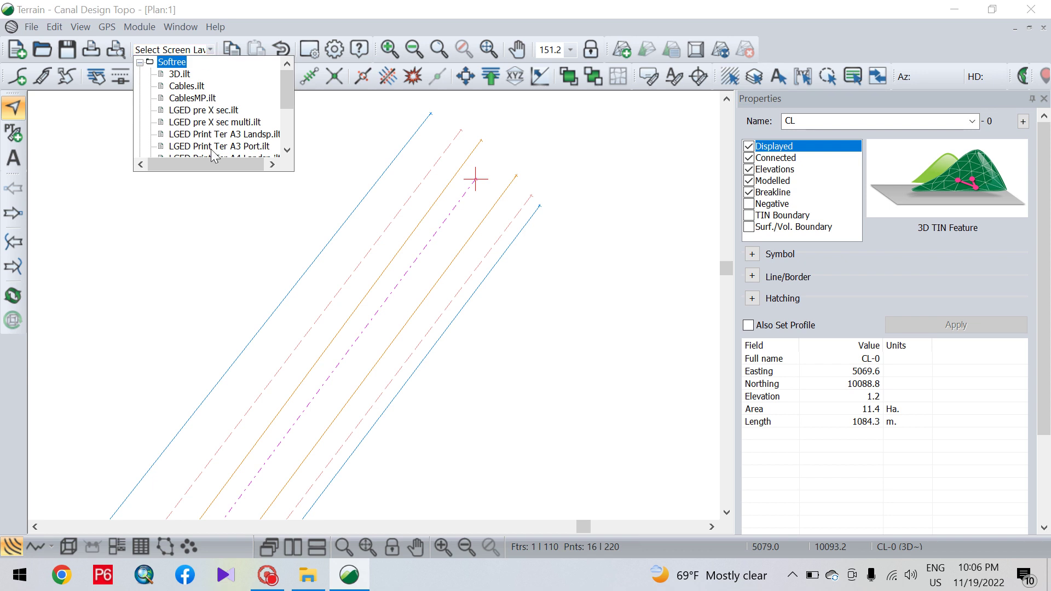
pyautogui.scroll(-3, 219, 149)
pyautogui.click(226, 99)
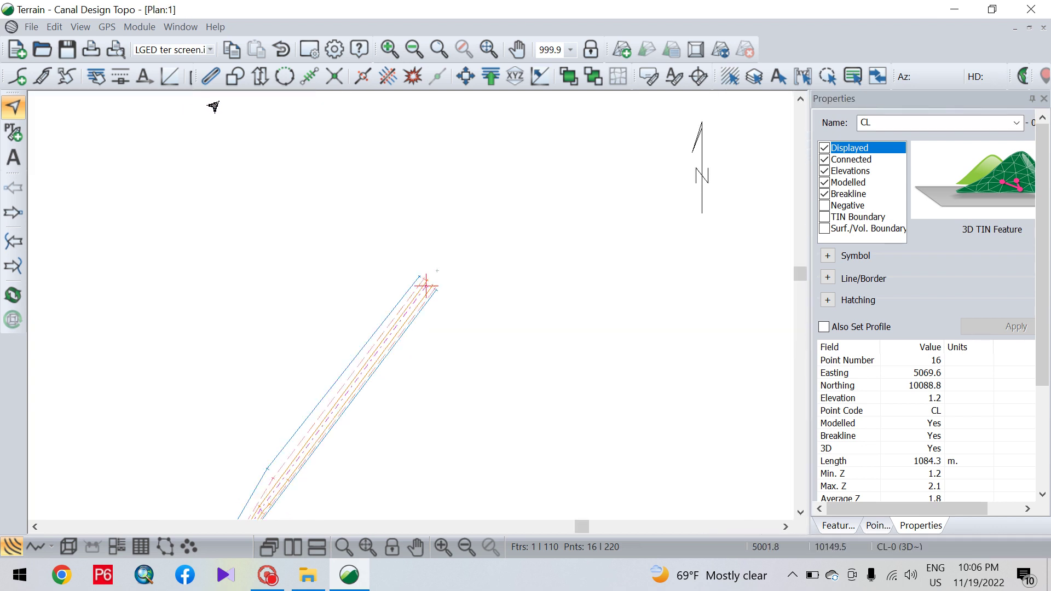
pyautogui.scroll(7, 414, 298)
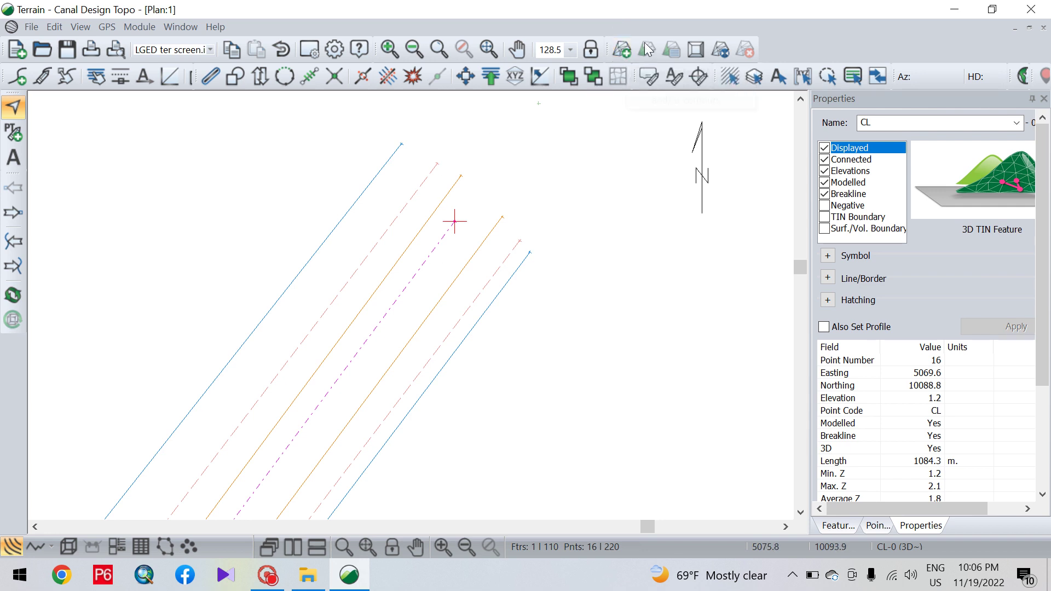
# - Generate the canal TIN and contours with a major contour interval of 1 and a minor interval of .5
pyautogui.click(625, 55)
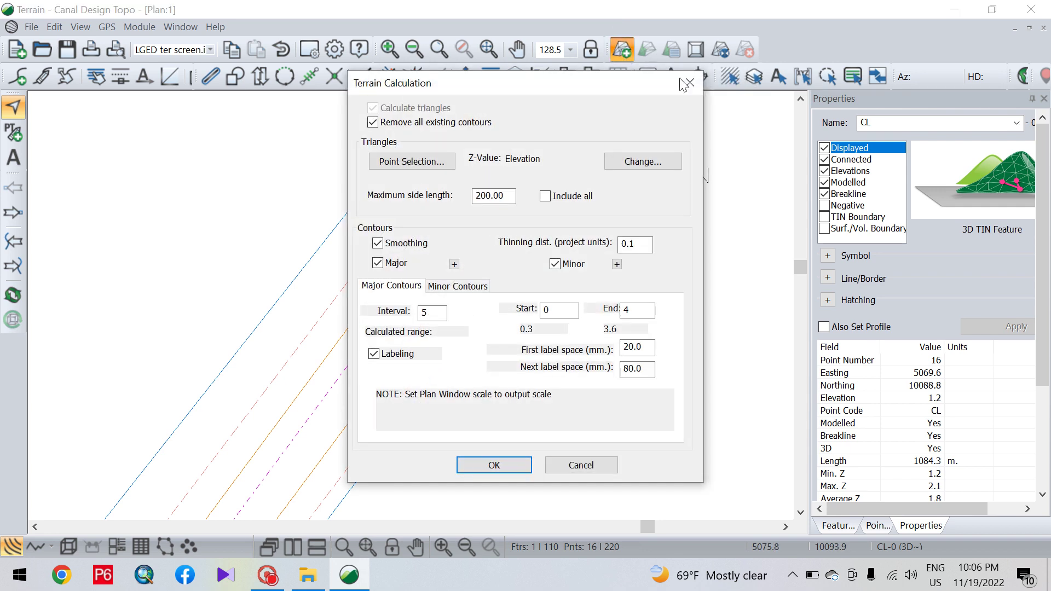
pyautogui.click(697, 83)
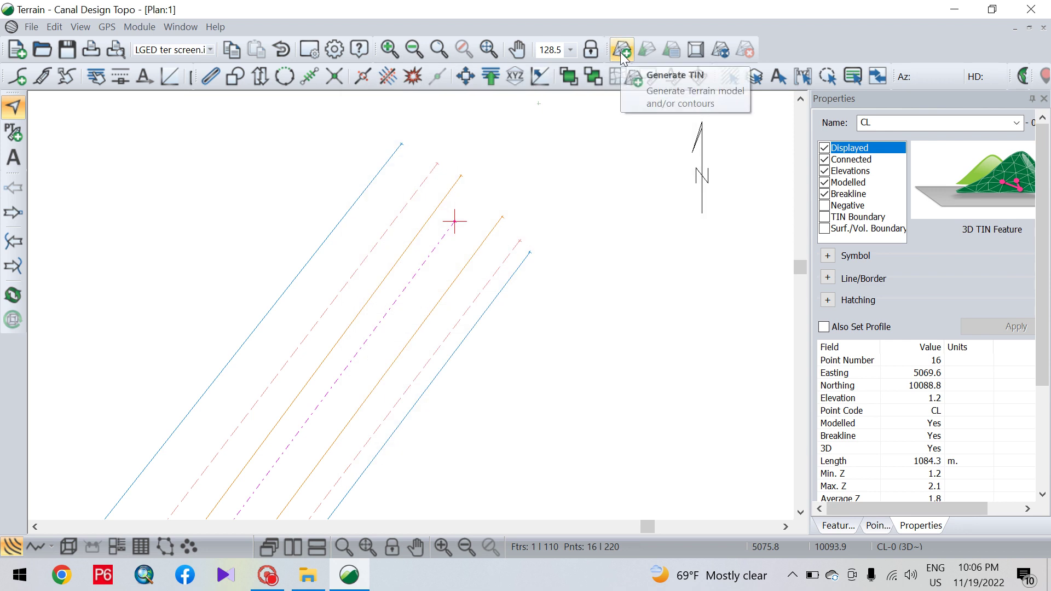
pyautogui.click(624, 50)
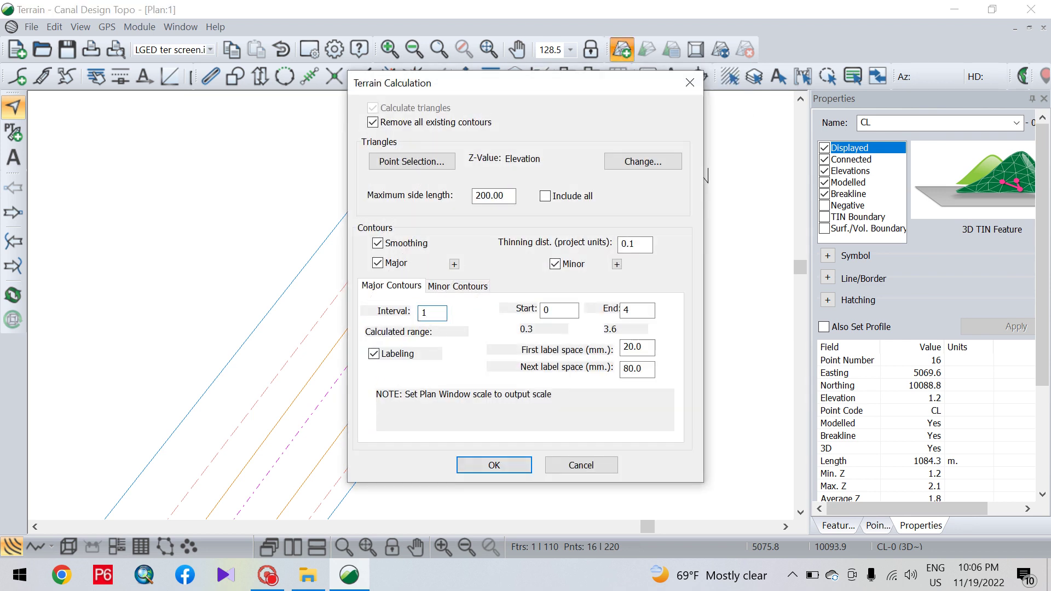
pyautogui.click(457, 286)
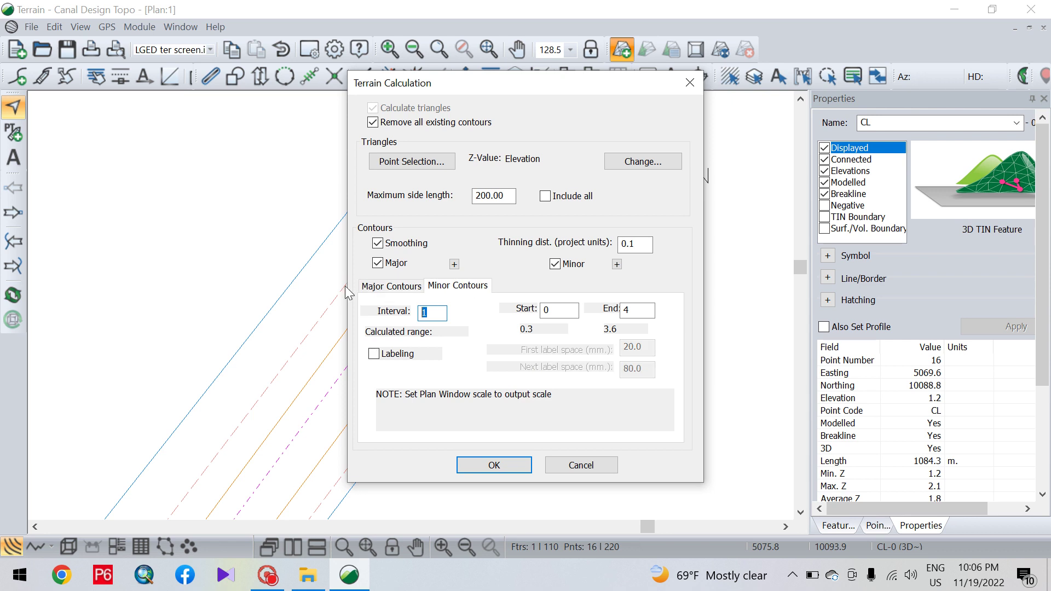
pyautogui.write('.5')
pyautogui.click(495, 465)
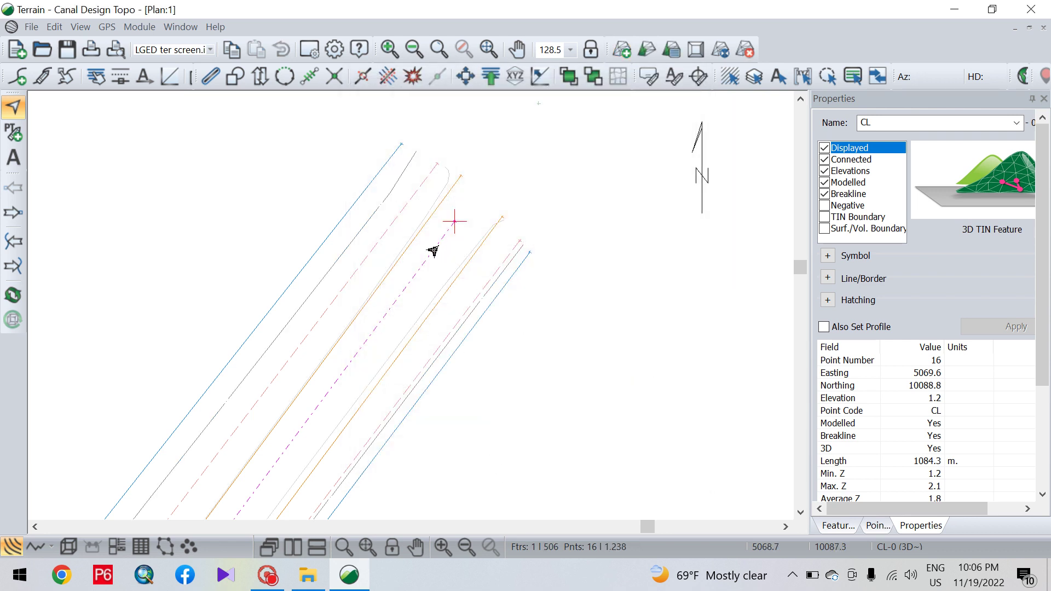
# - Check the contours at the northeastern end, then open the 3D view and examine the canal surface along the alignment
pyautogui.scroll(2, 436, 234)
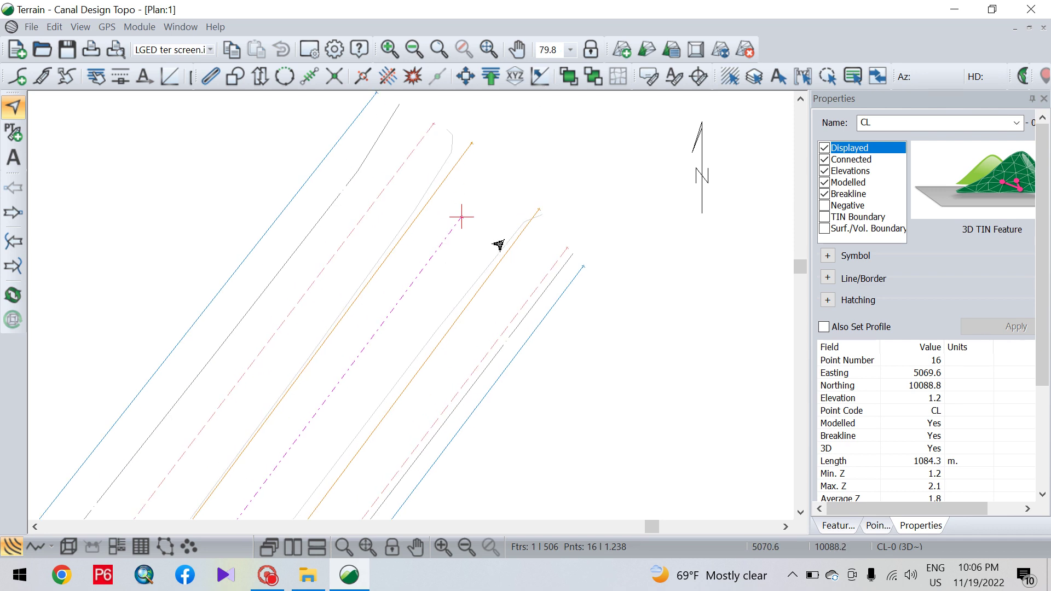
pyautogui.scroll(-4, 386, 310)
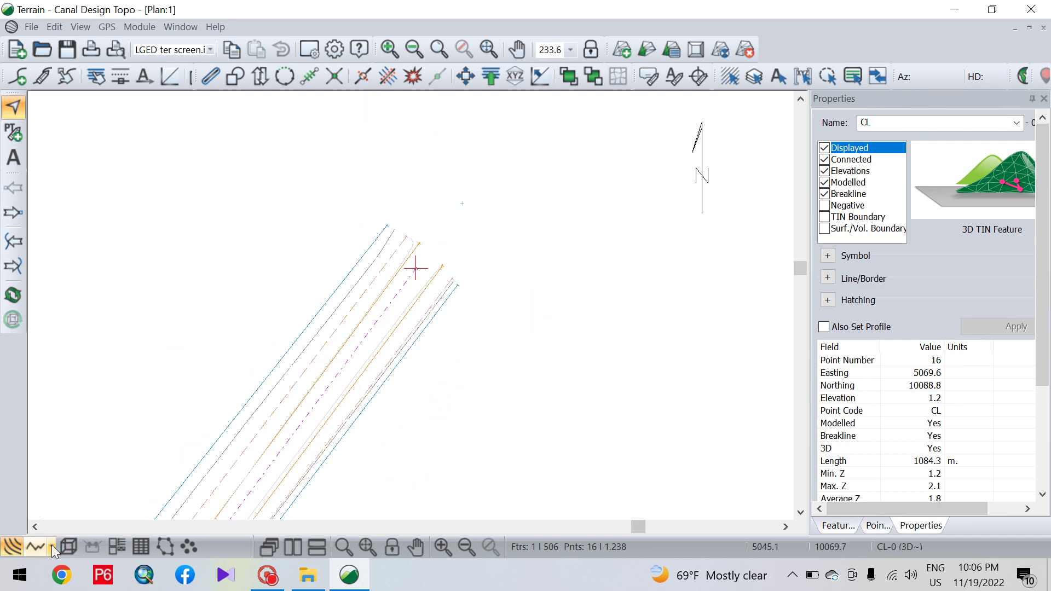
pyautogui.click(67, 549)
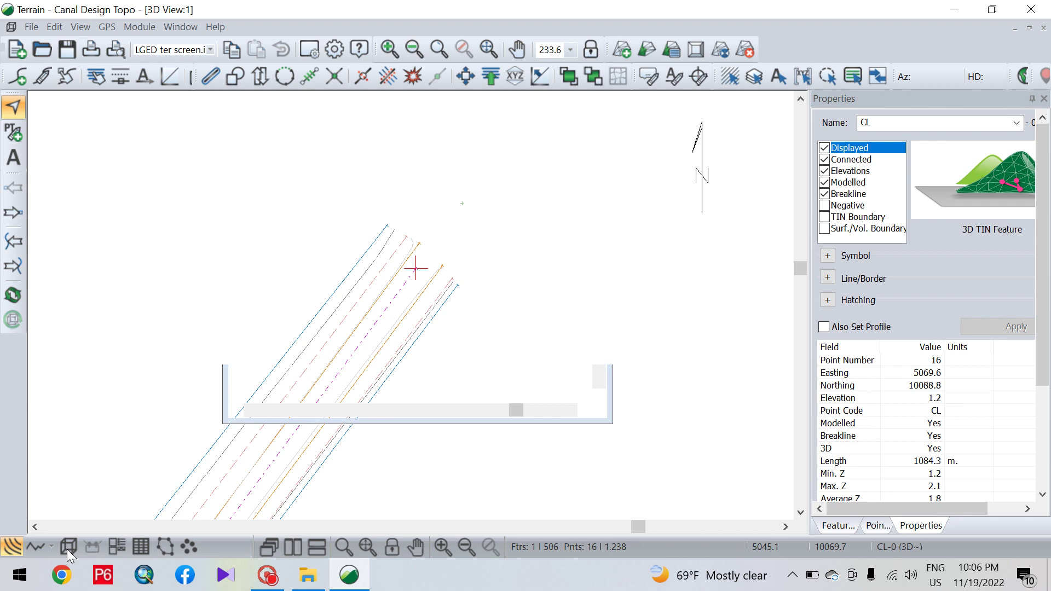
pyautogui.scroll(10, 484, 386)
pyautogui.scroll(-8, 512, 354)
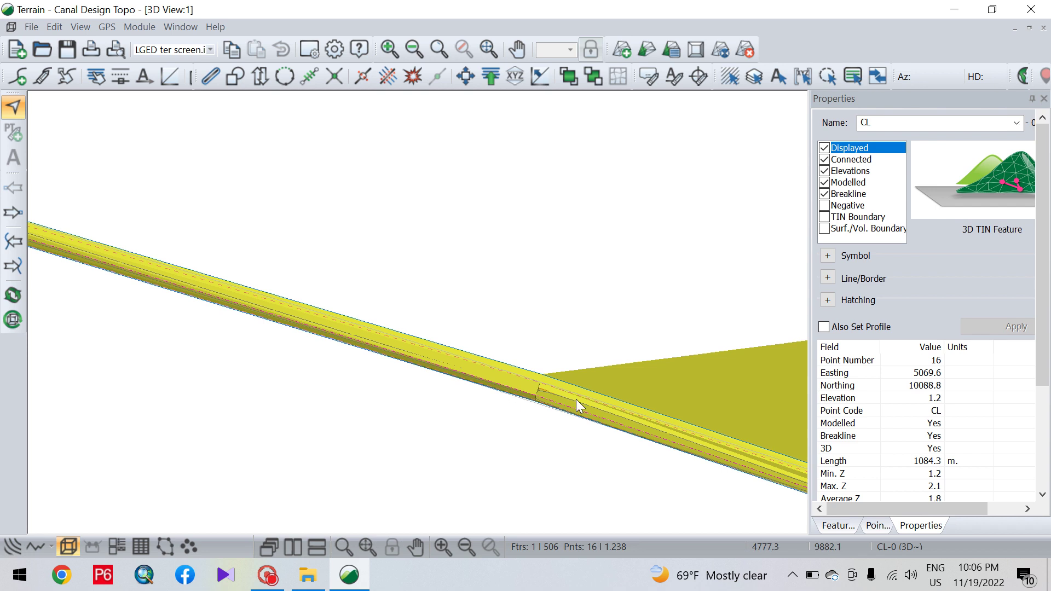
pyautogui.scroll(8, 579, 405)
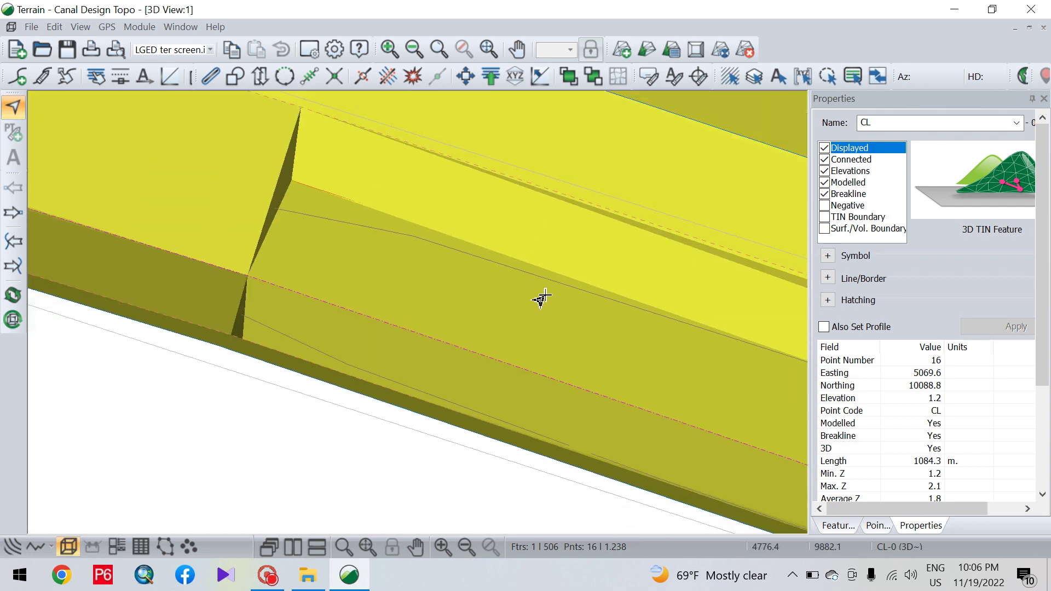
pyautogui.scroll(-2, 541, 298)
pyautogui.scroll(-3, 522, 324)
pyautogui.scroll(4, 454, 280)
pyautogui.scroll(-4, 445, 336)
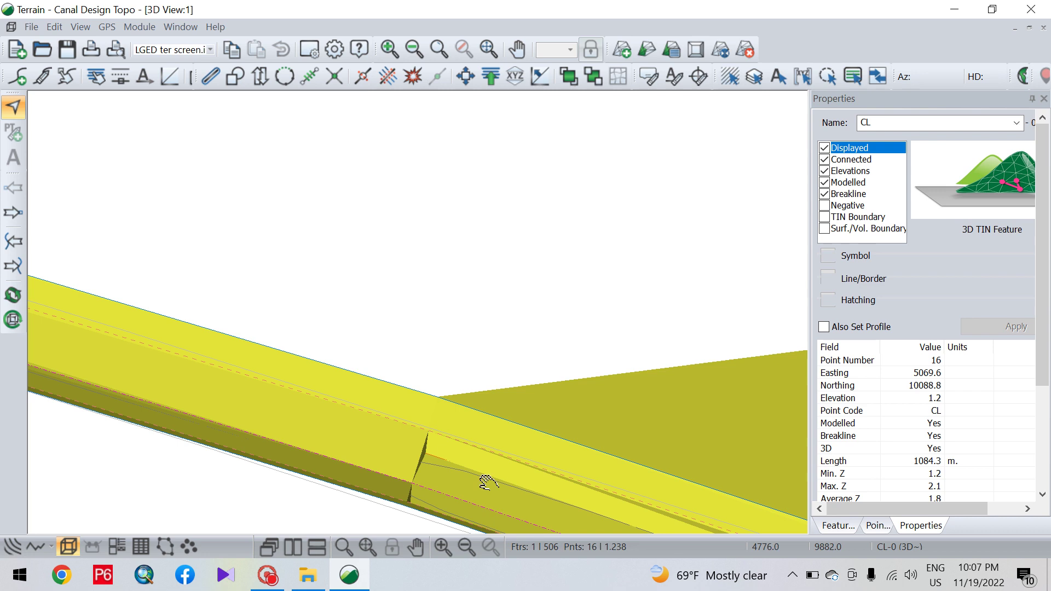
pyautogui.moveTo(488, 482); pyautogui.dragTo(301, 291, button='middle')
pyautogui.scroll(-5, 436, 272)
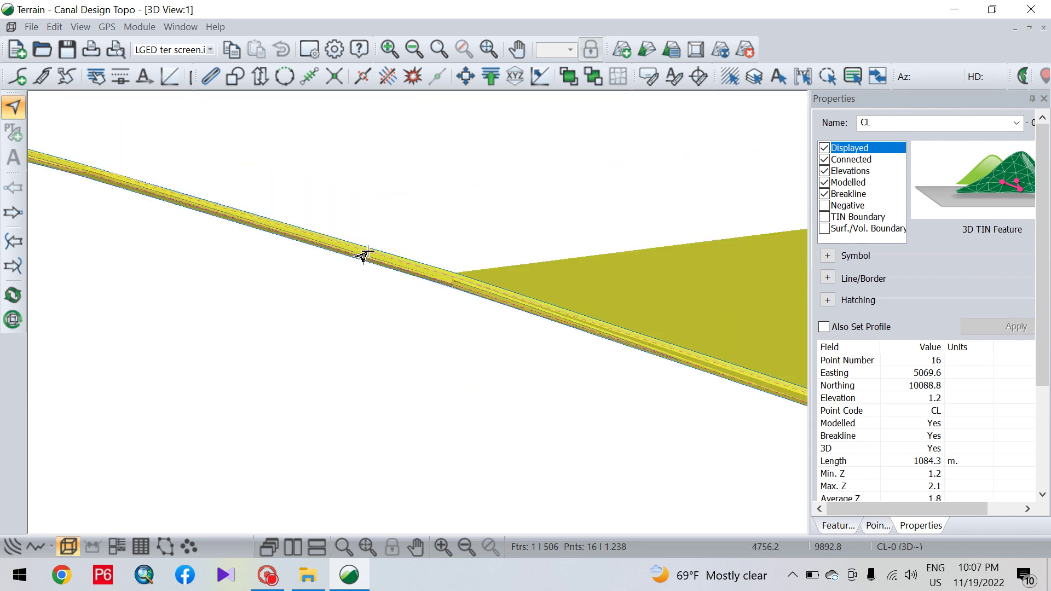
pyautogui.scroll(-2, 343, 260)
pyautogui.scroll(-2, 568, 288)
pyautogui.scroll(-2, 399, 241)
pyautogui.scroll(-3, 695, 206)
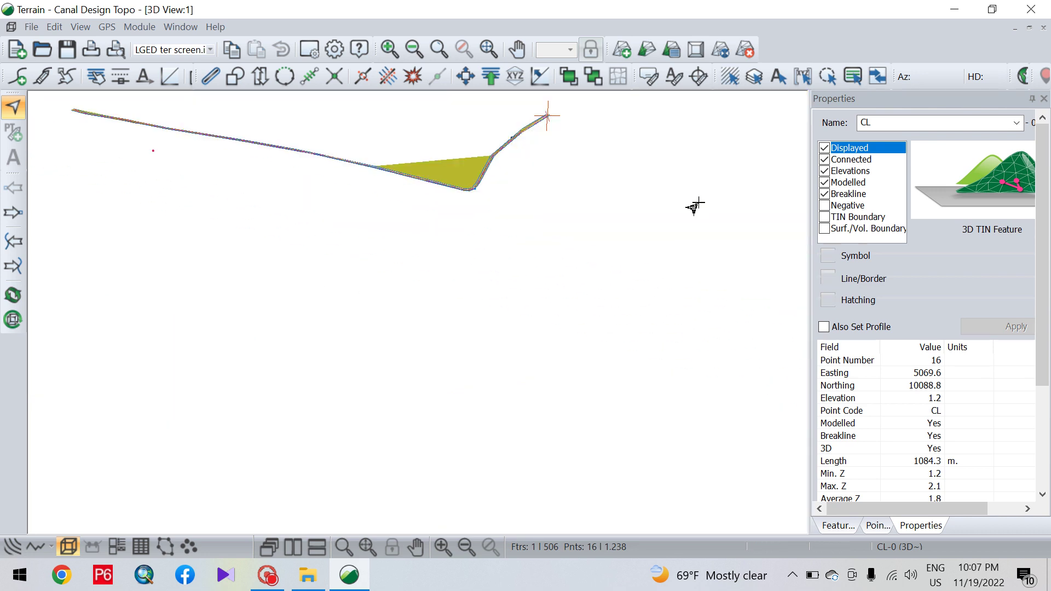
# - Examine in 3D the triangulated surface along the northeastern leg and inside the canal bend
pyautogui.scroll(5, 470, 211)
pyautogui.scroll(2, 667, 404)
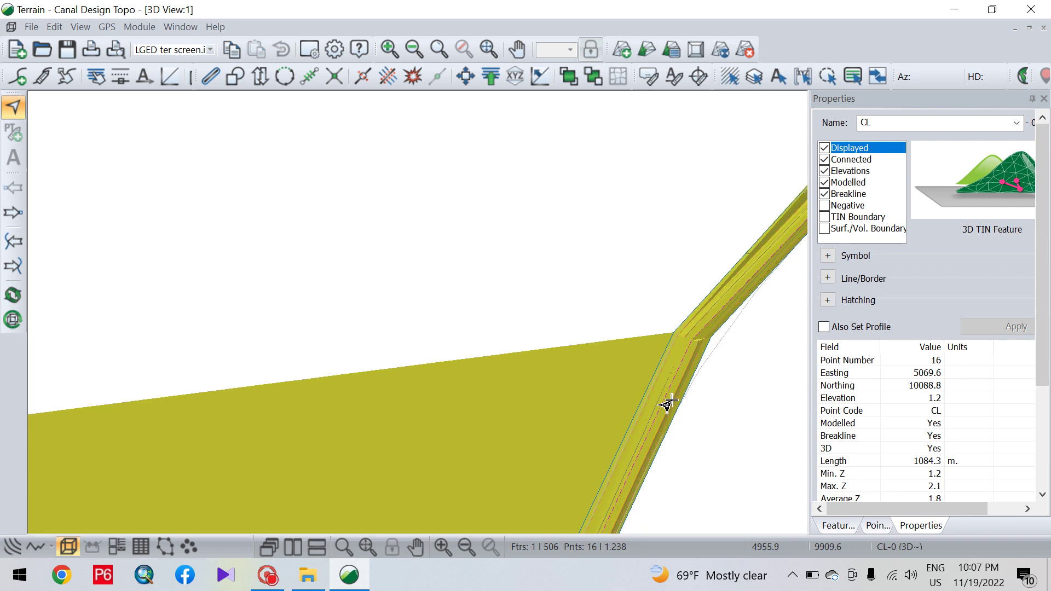
pyautogui.scroll(2, 692, 350)
pyautogui.scroll(2, 739, 354)
pyautogui.scroll(2, 480, 265)
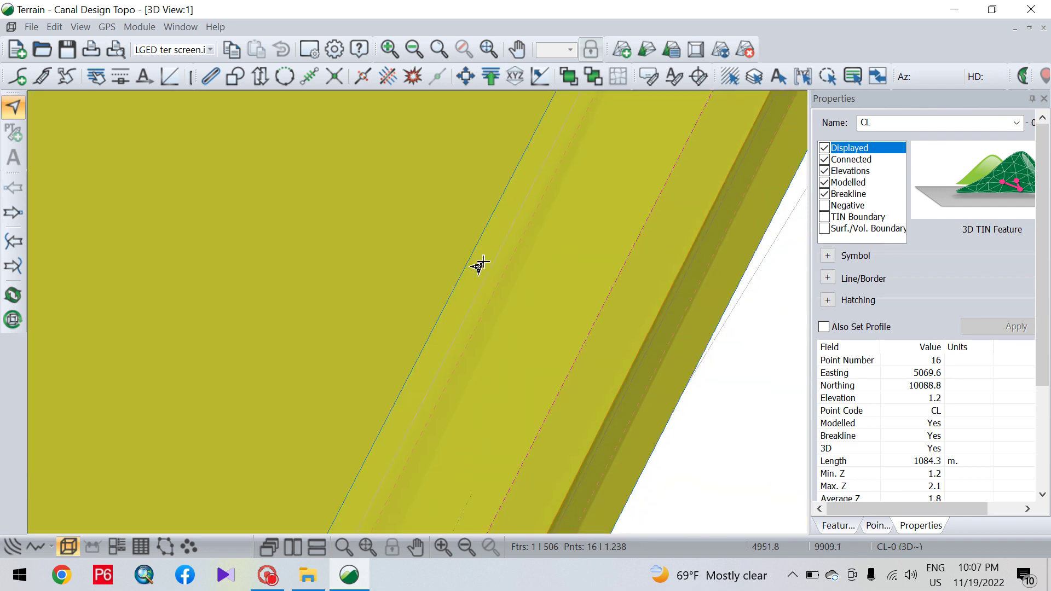
pyautogui.scroll(-1, 482, 265)
pyautogui.scroll(-1, 515, 258)
pyautogui.scroll(-2, 543, 235)
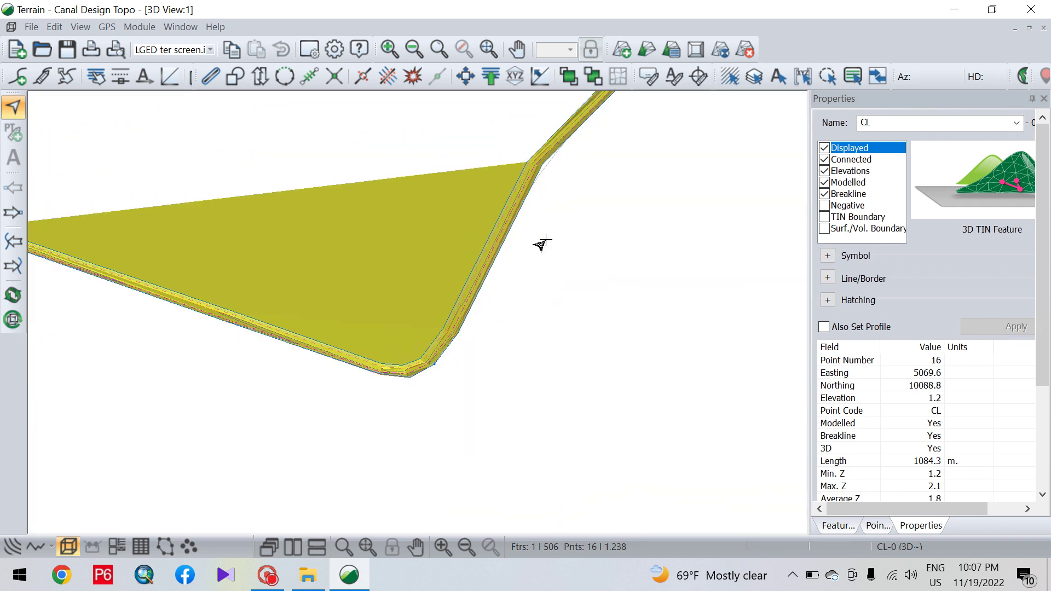
# - Return to the plan view and save the terrain model under the name "Canal Design Topo Original" in the Canal Design folder
pyautogui.click(13, 544)
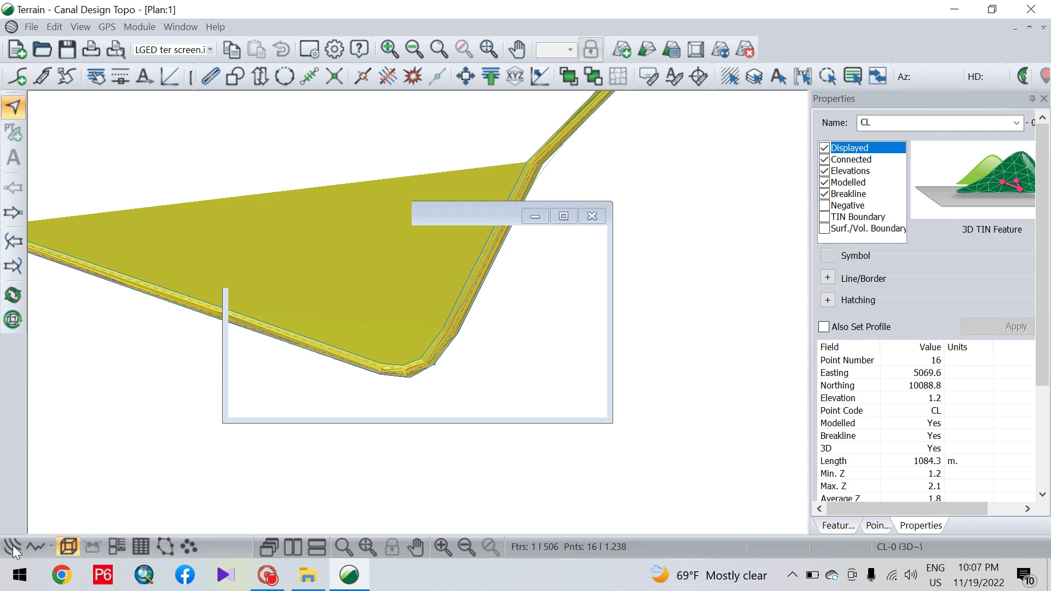
pyautogui.click(32, 27)
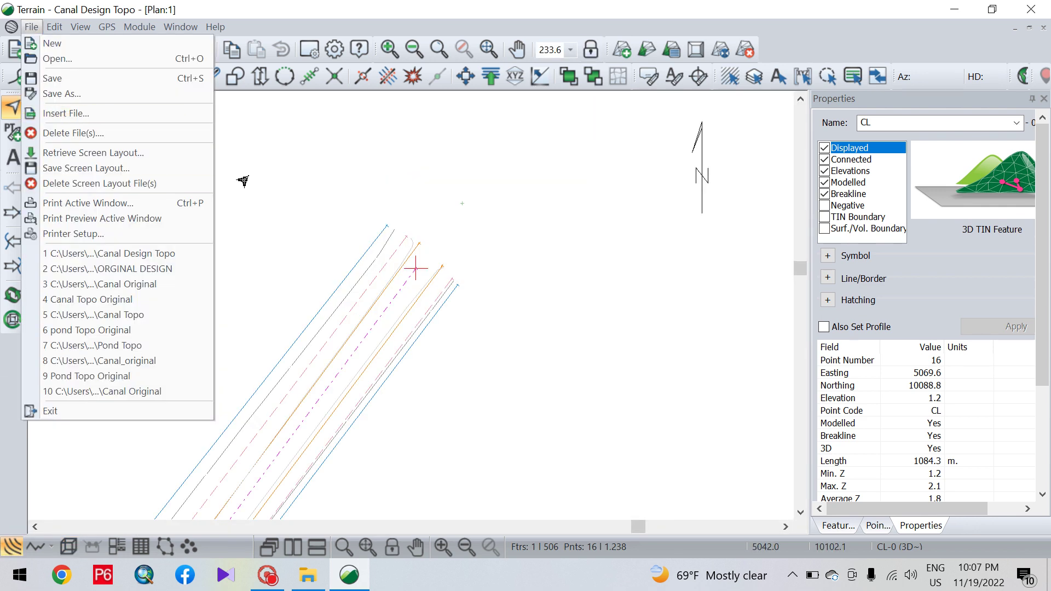
pyautogui.click(77, 100)
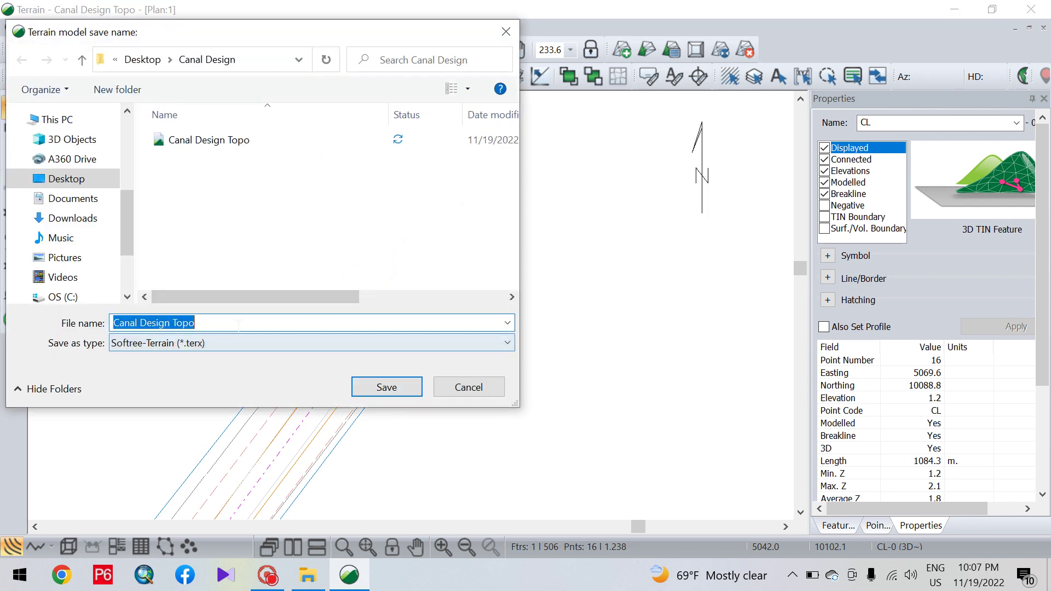
pyautogui.click(227, 320)
pyautogui.moveTo(199, 322)
pyautogui.mouseDown()
pyautogui.moveTo(157, 323)
pyautogui.moveTo(189, 322)
pyautogui.mouseUp()
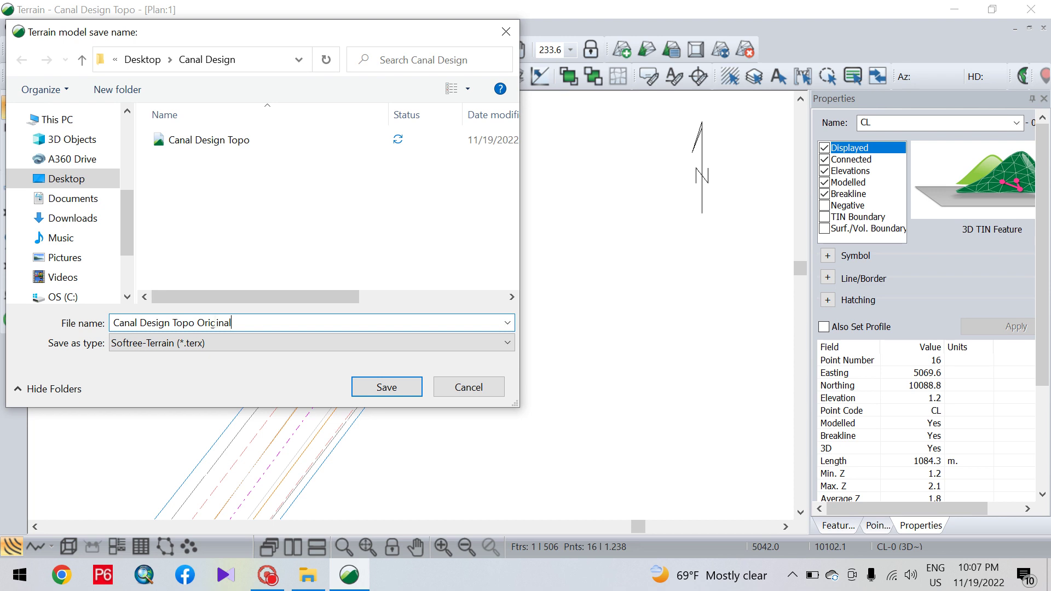
pyautogui.click(397, 389)
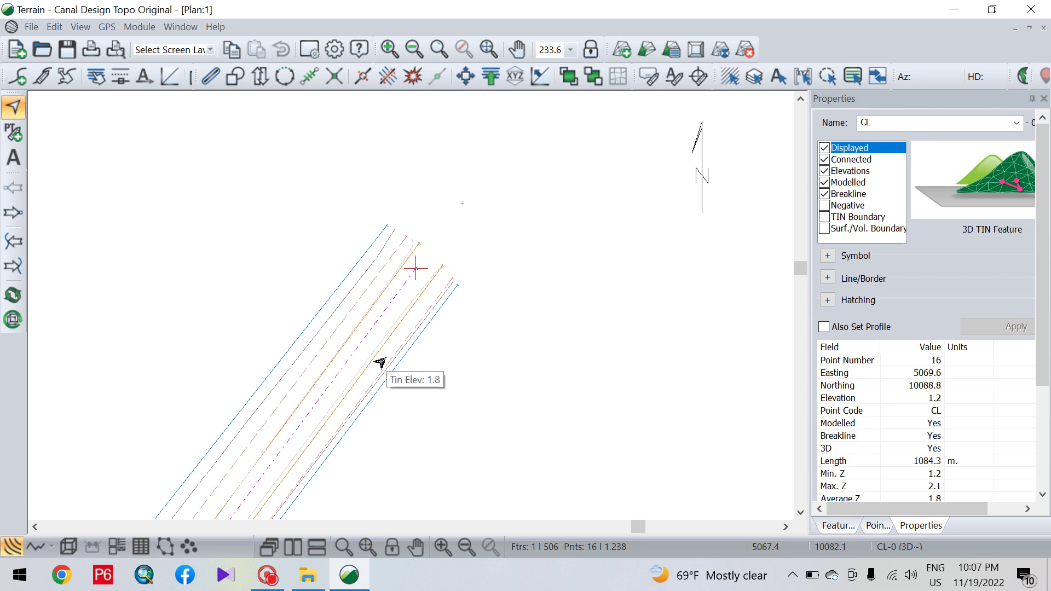
# - Reselect the canal centreline in the plan and apply the "LGED ter screen" screen layout
pyautogui.click(627, 301)
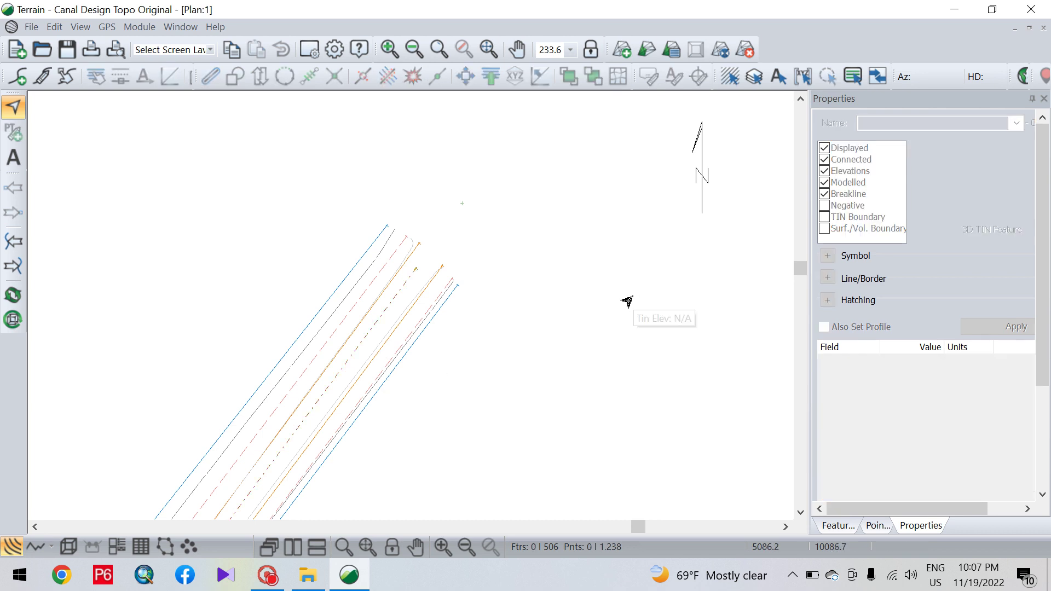
pyautogui.click(408, 269)
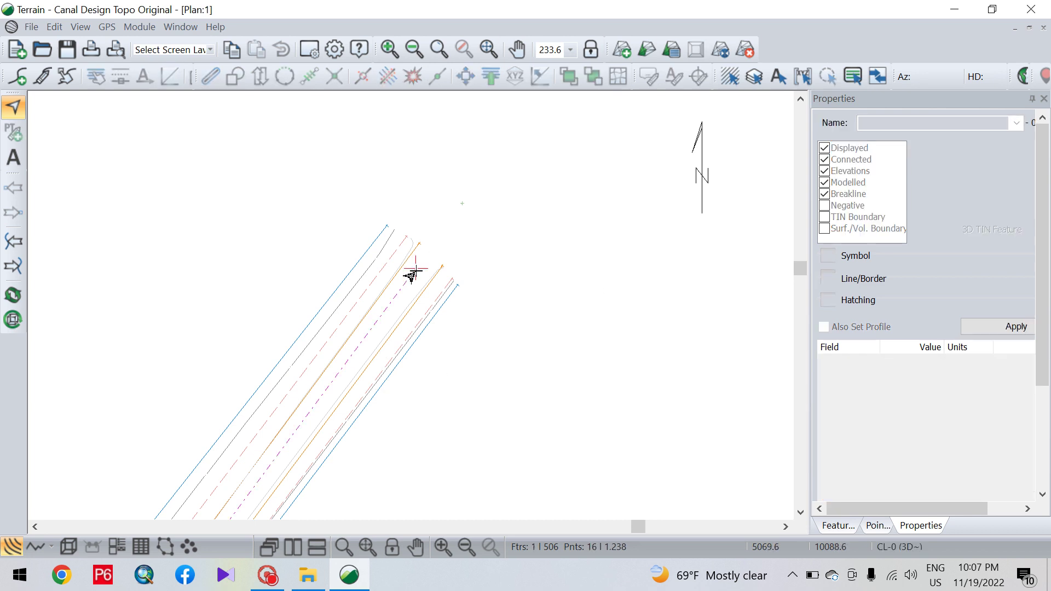
pyautogui.click(212, 50)
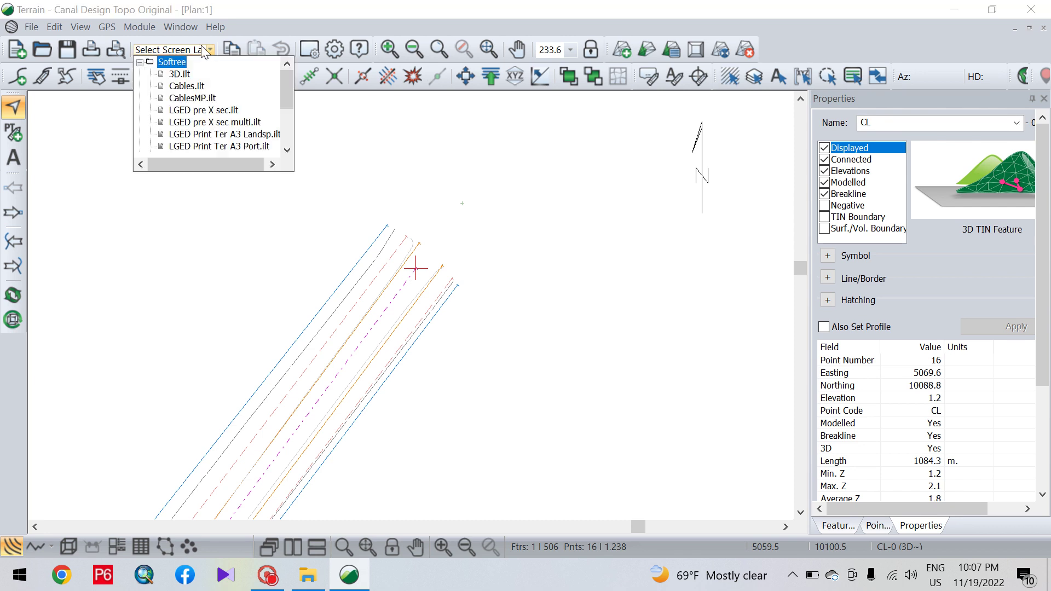
pyautogui.scroll(-3, 244, 135)
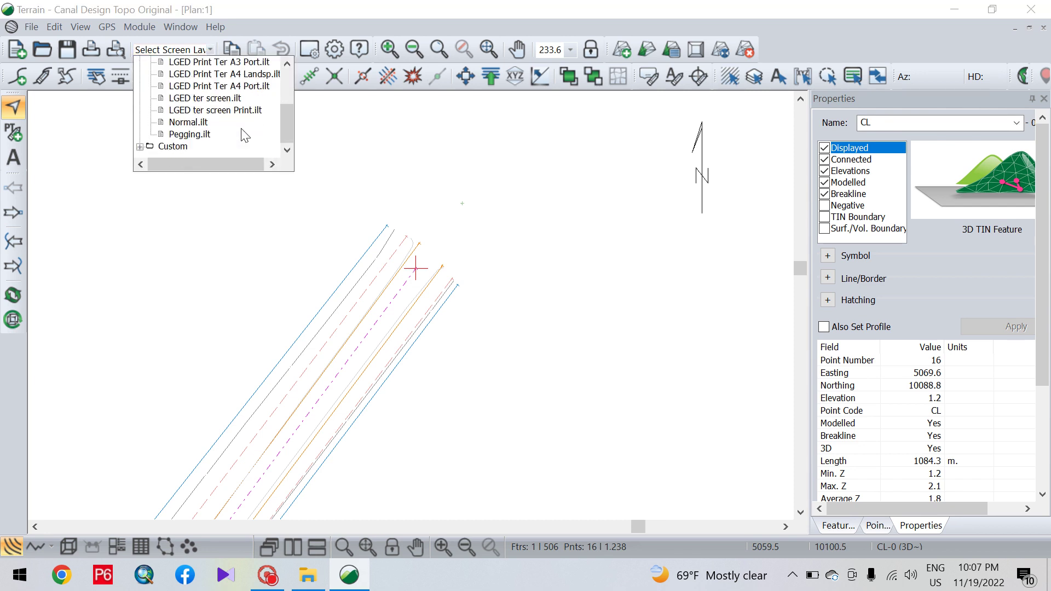
pyautogui.click(226, 100)
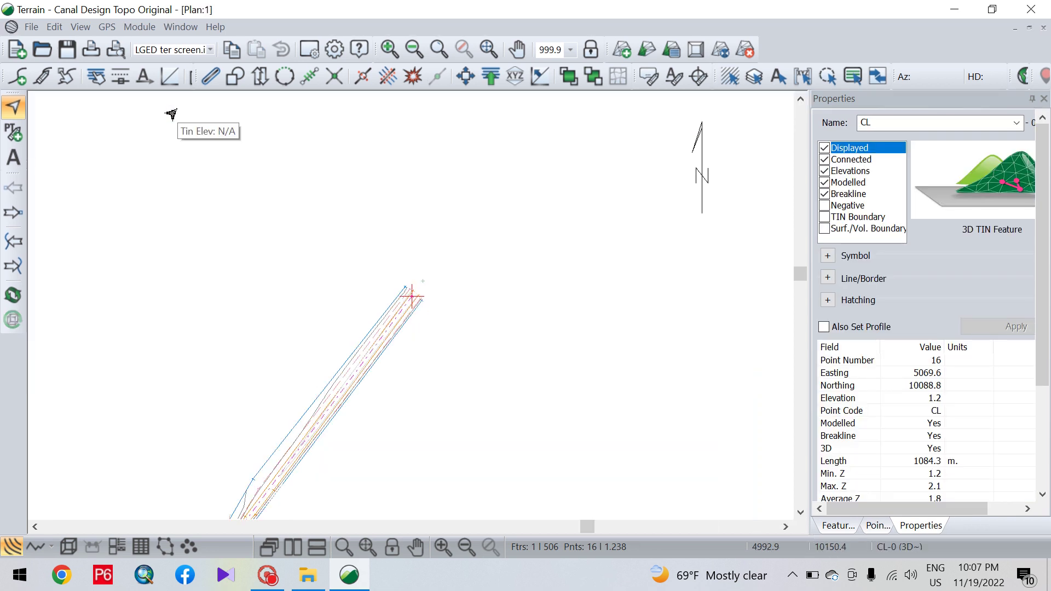
# - Switch from Terrain to the Location Design module and bring its empty window to the front
pyautogui.click(140, 27)
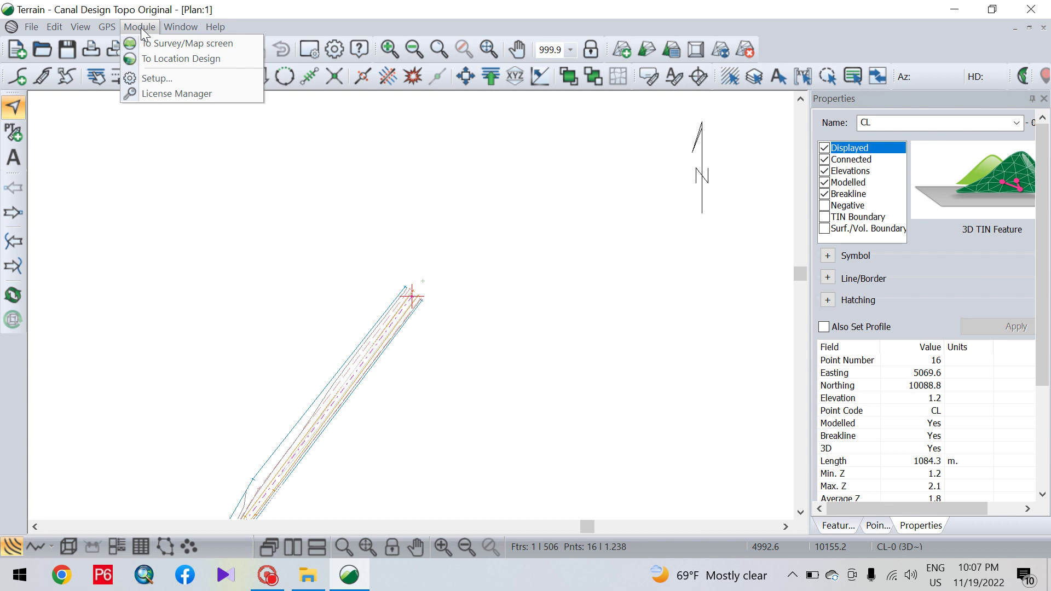
pyautogui.click(187, 63)
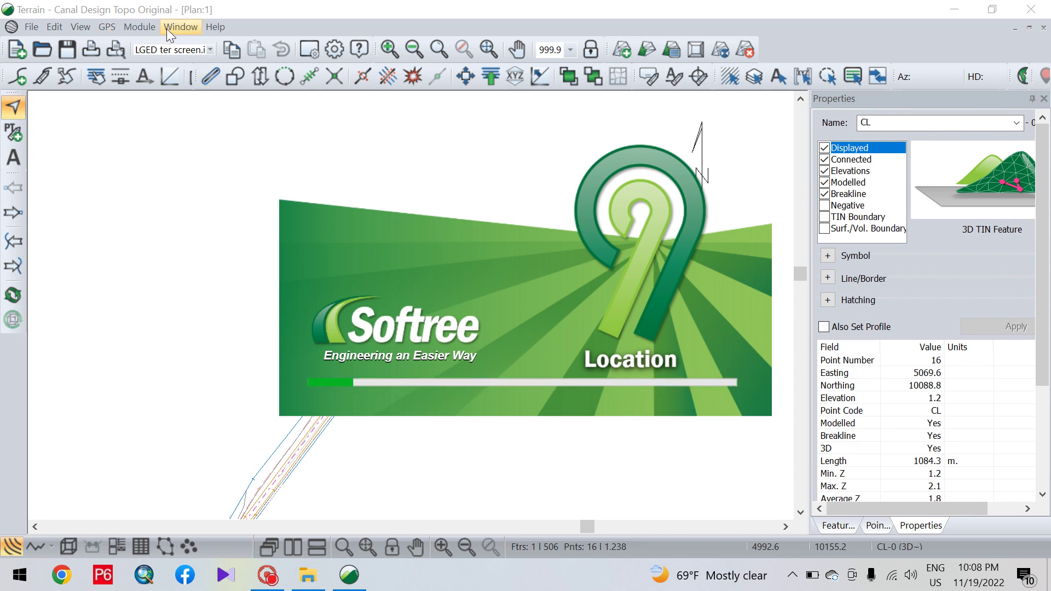
pyautogui.click(954, 8)
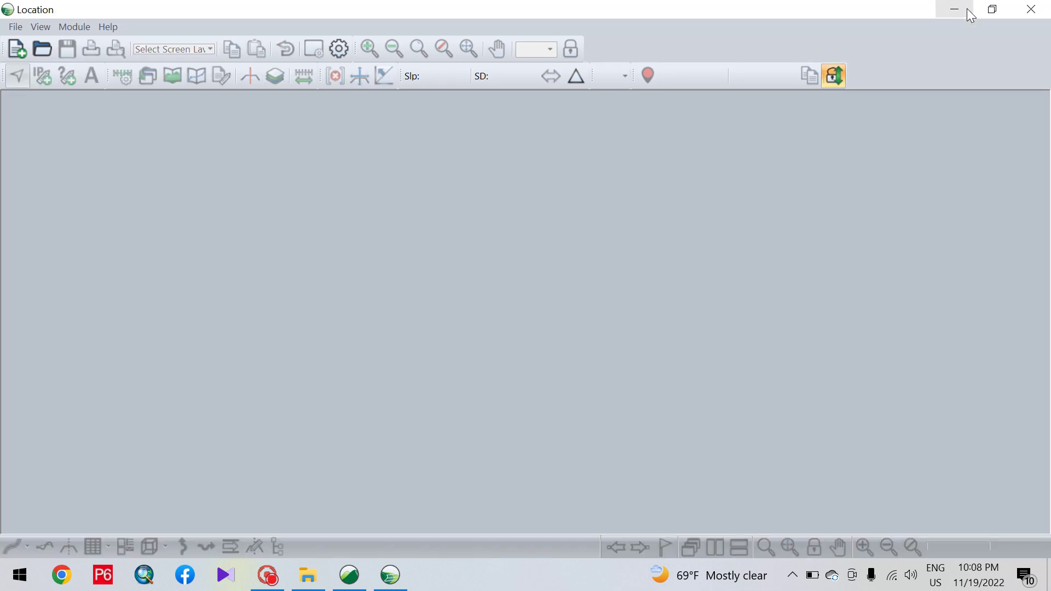
pyautogui.click(955, 11)
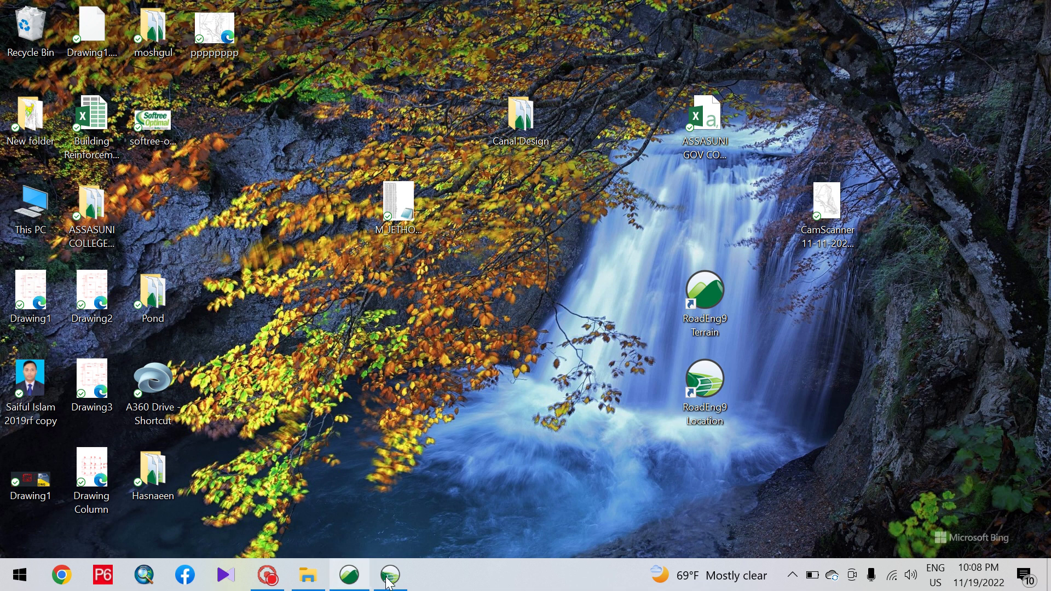
pyautogui.click(404, 580)
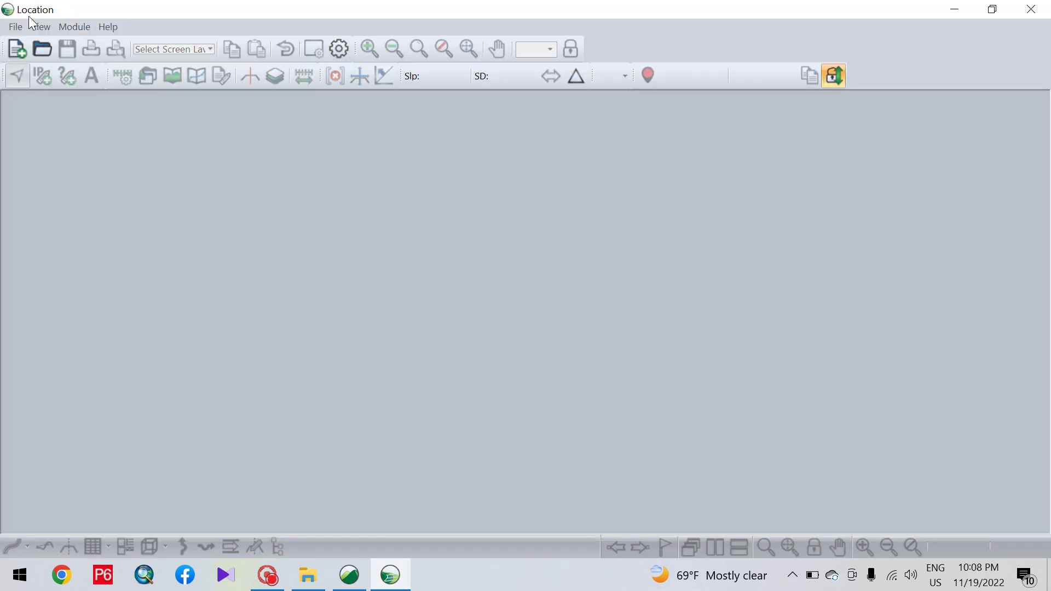
# - Start a new location design using the terrain file "Canal Design Topo Original" as the original ground surface
pyautogui.click(17, 51)
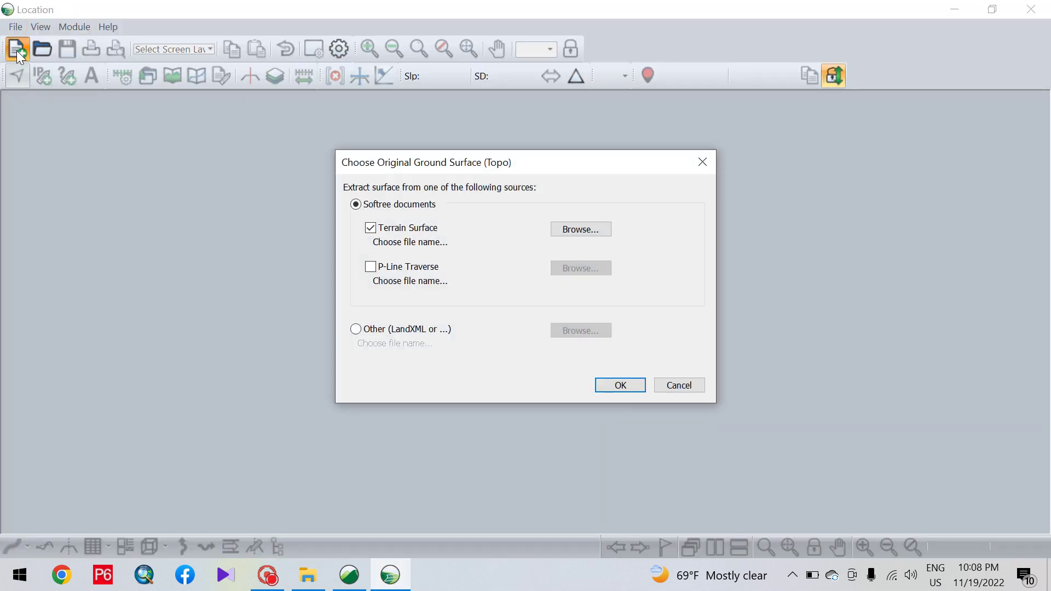
pyautogui.click(709, 162)
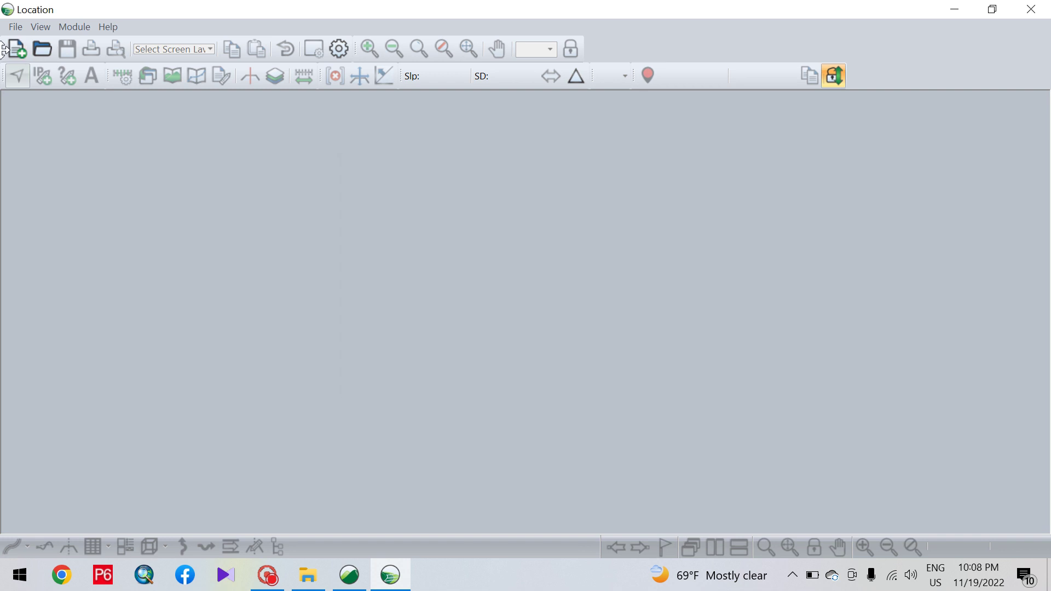
pyautogui.click(13, 53)
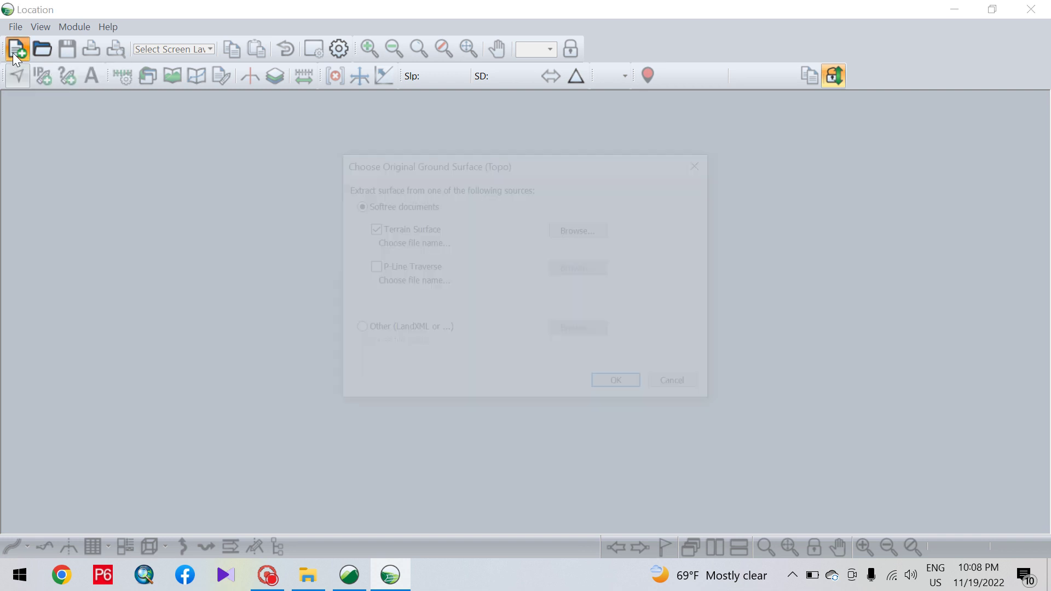
pyautogui.click(589, 230)
pyautogui.click(541, 170)
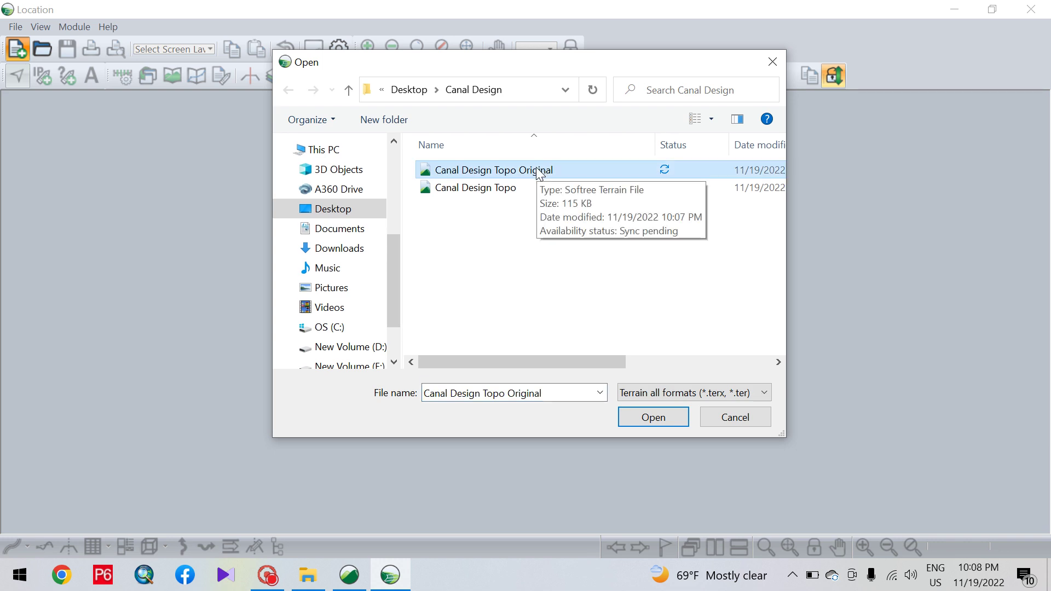
pyautogui.click(648, 418)
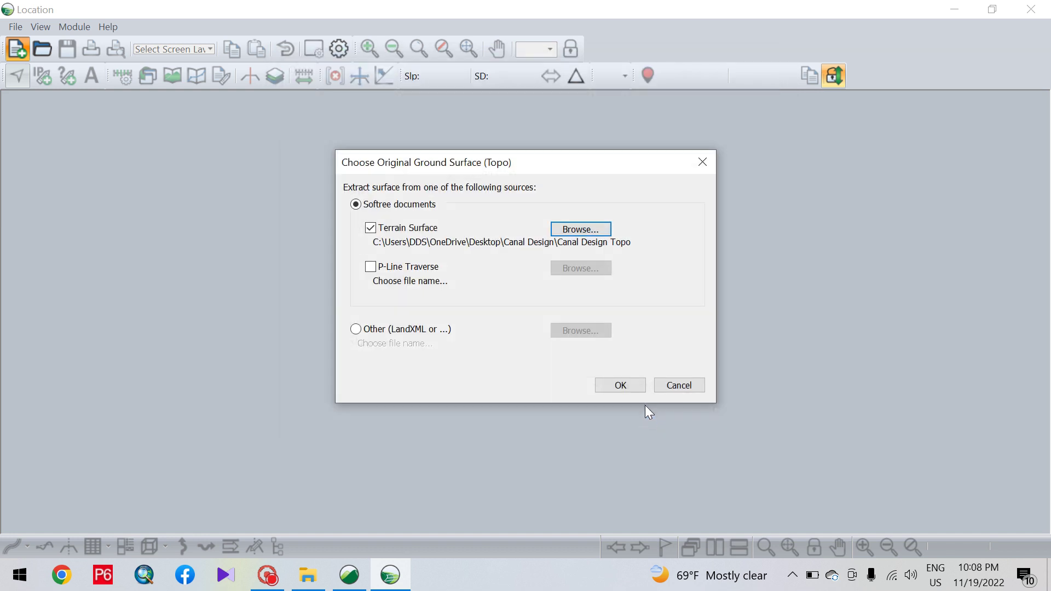
pyautogui.click(628, 390)
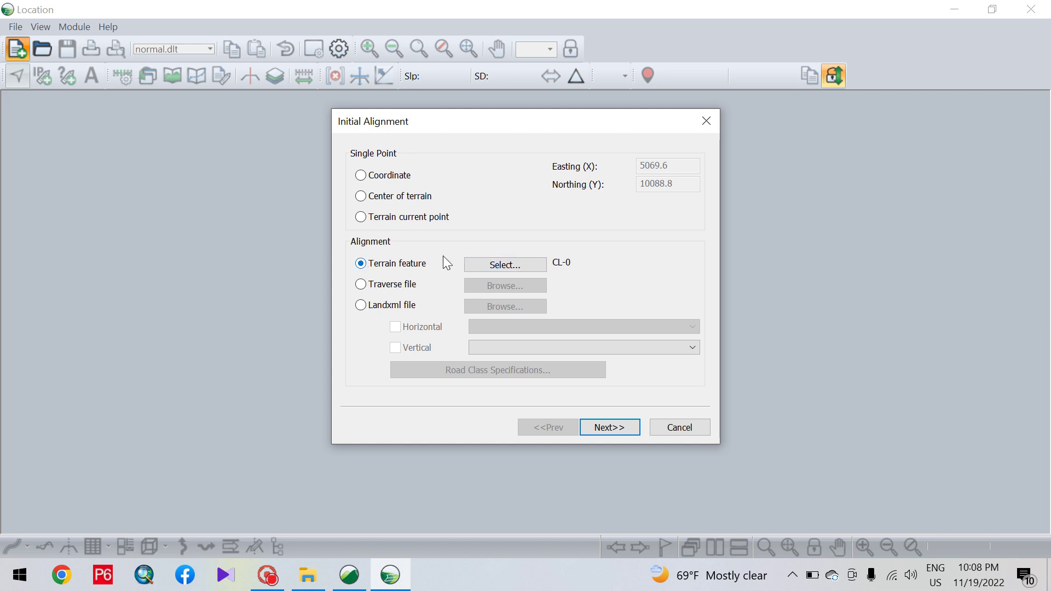
# - Use terrain feature CL-0 as the initial alignment and finish the setup with the default standard template as cross section
pyautogui.click(523, 265)
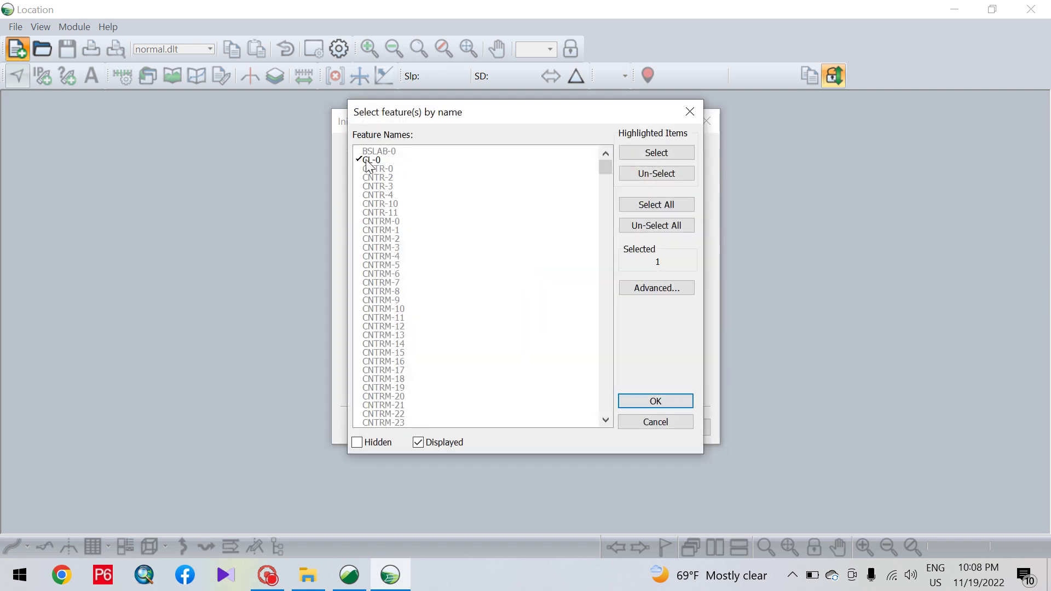
pyautogui.click(367, 161)
pyautogui.click(657, 153)
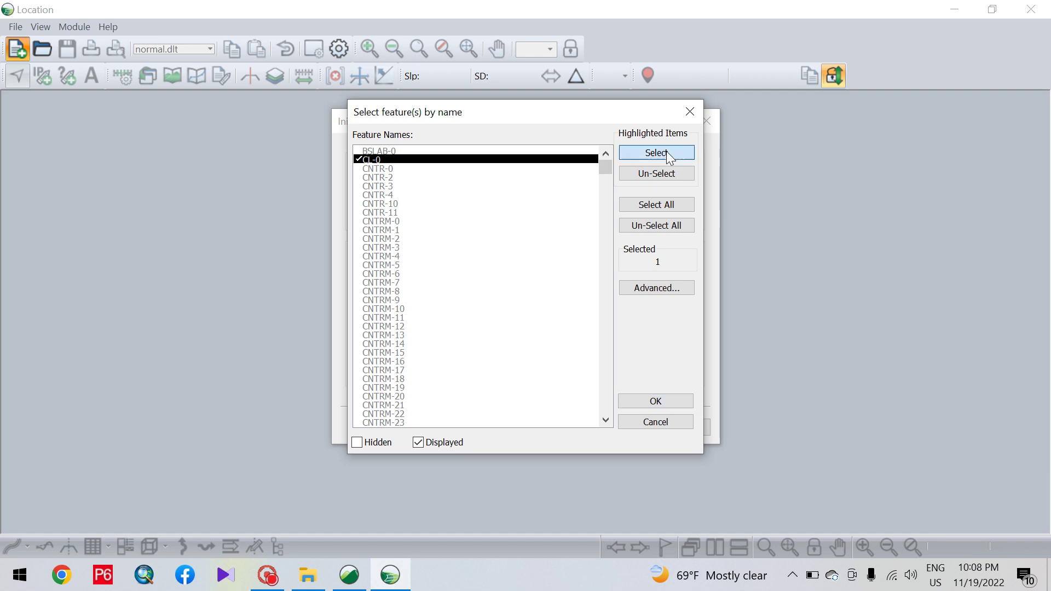
pyautogui.click(677, 401)
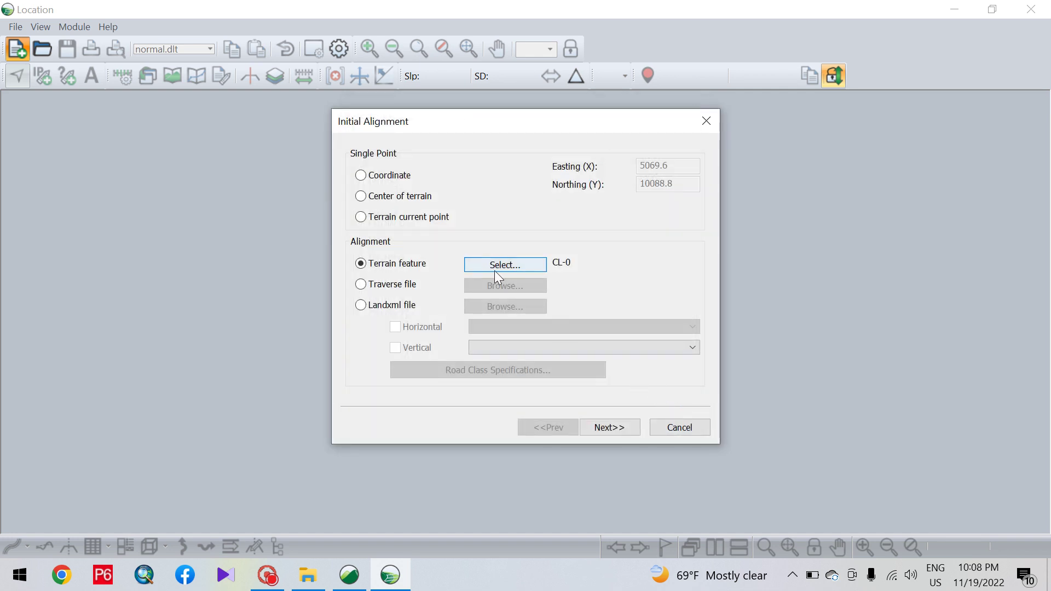
pyautogui.click(626, 422)
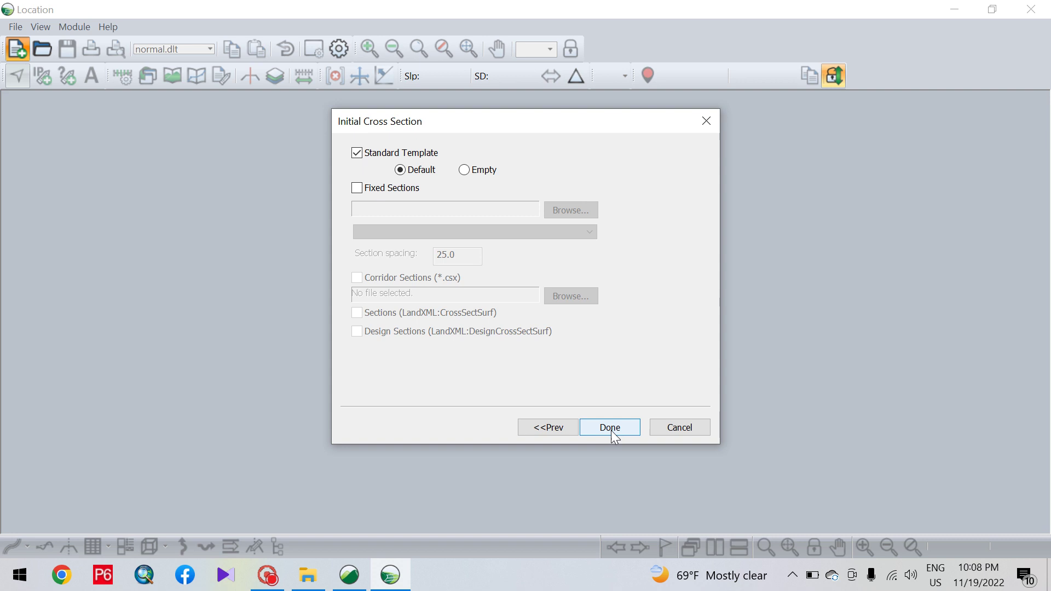
pyautogui.click(611, 426)
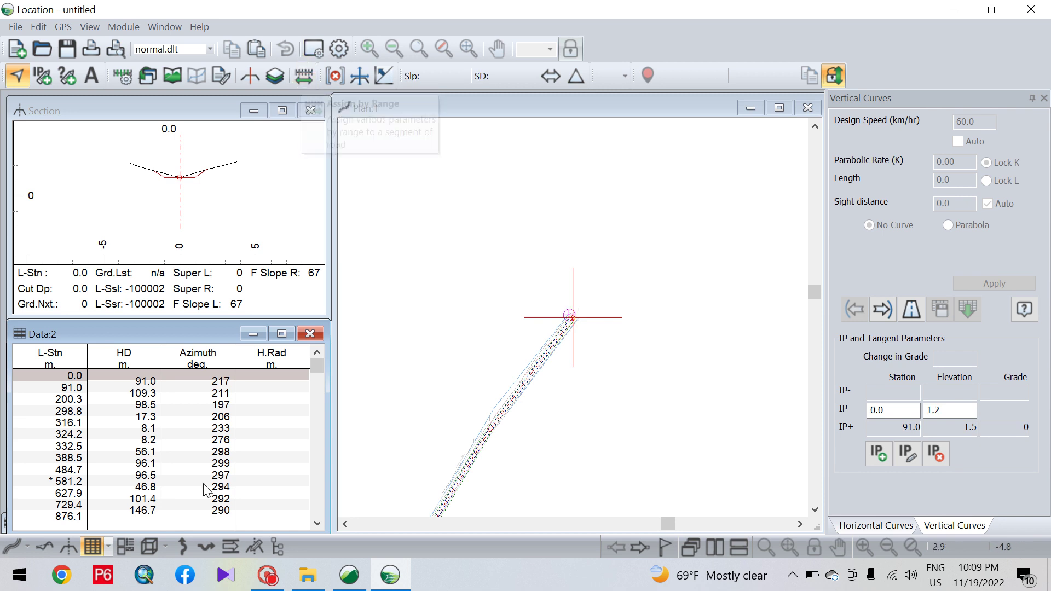
# - Apply the "LGED dsn screen Canal" screen layout and enlarge the plan and profile windows to the full height of the workspace
pyautogui.click(210, 50)
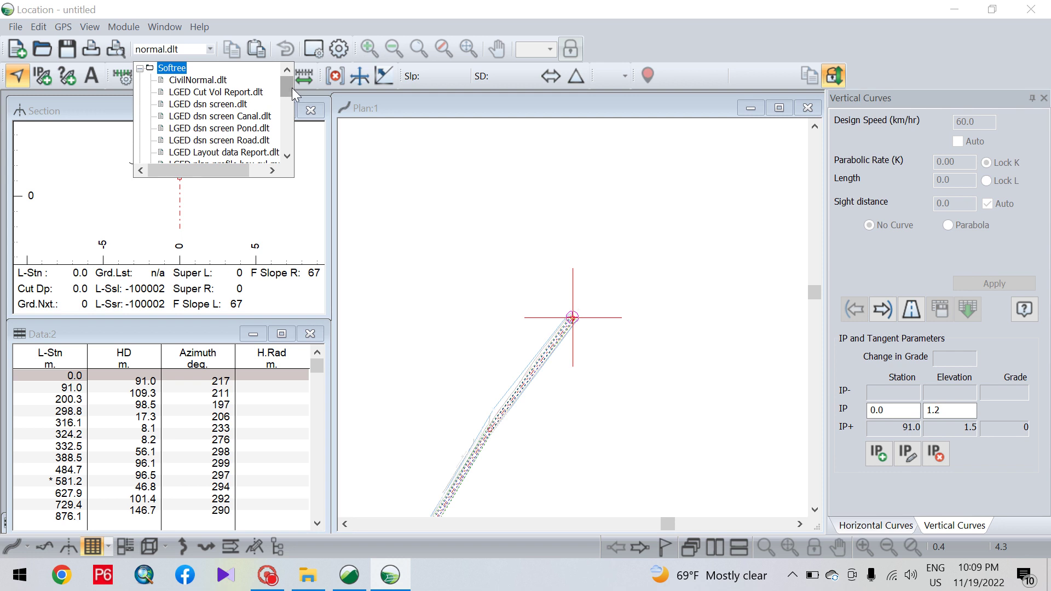
pyautogui.click(221, 119)
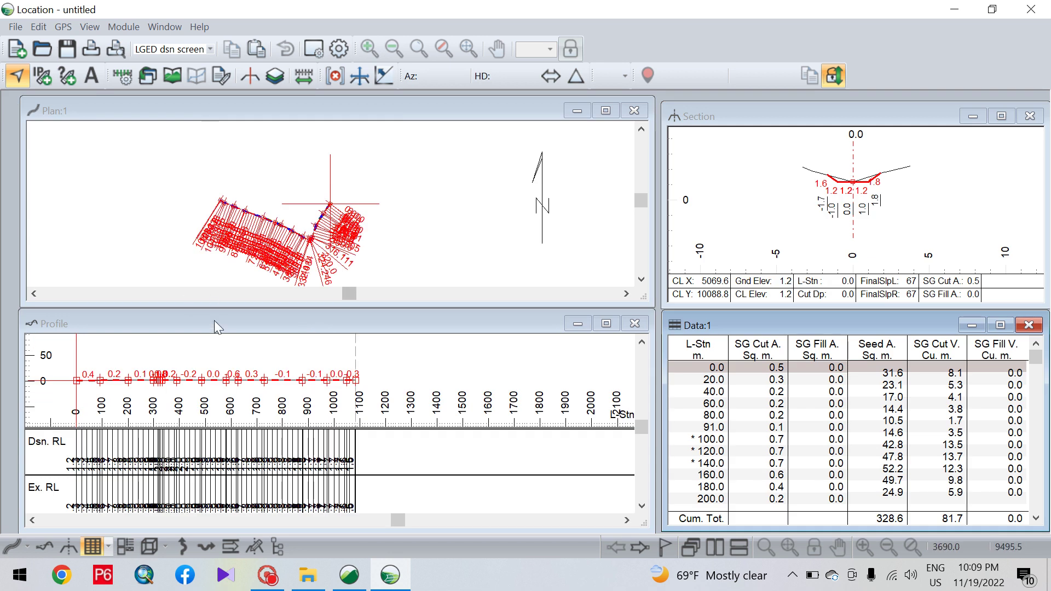
pyautogui.moveTo(215, 303); pyautogui.dragTo(229, 526)
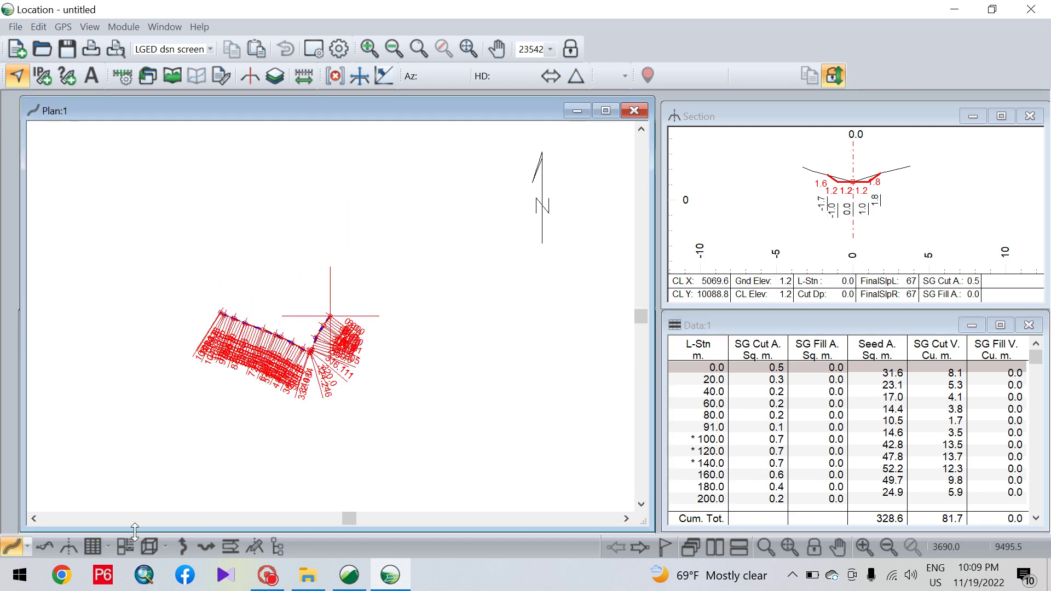
pyautogui.click(45, 546)
pyautogui.moveTo(225, 315); pyautogui.dragTo(265, 98)
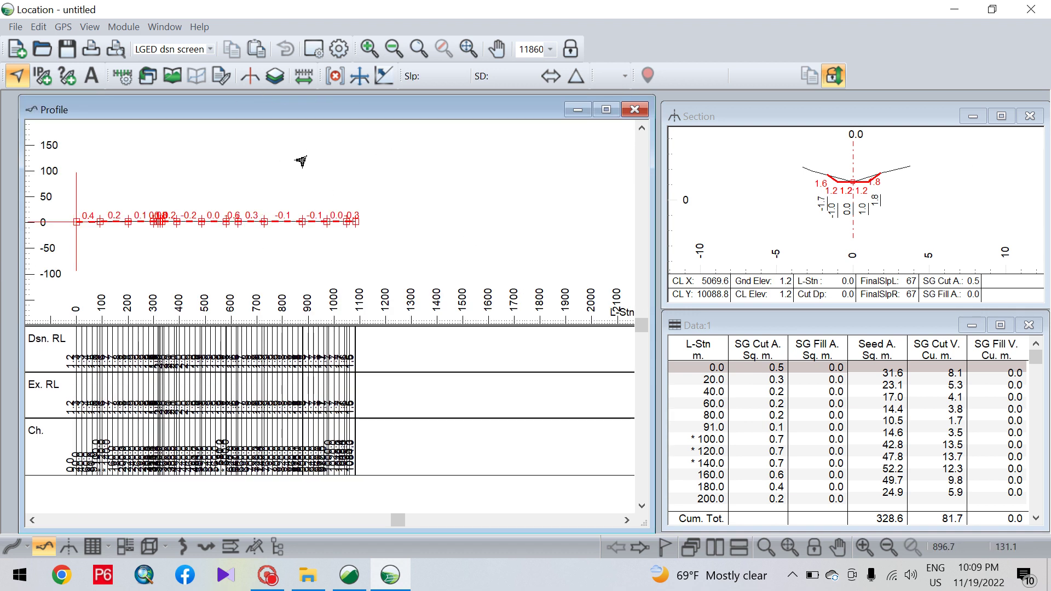
pyautogui.moveTo(315, 140)
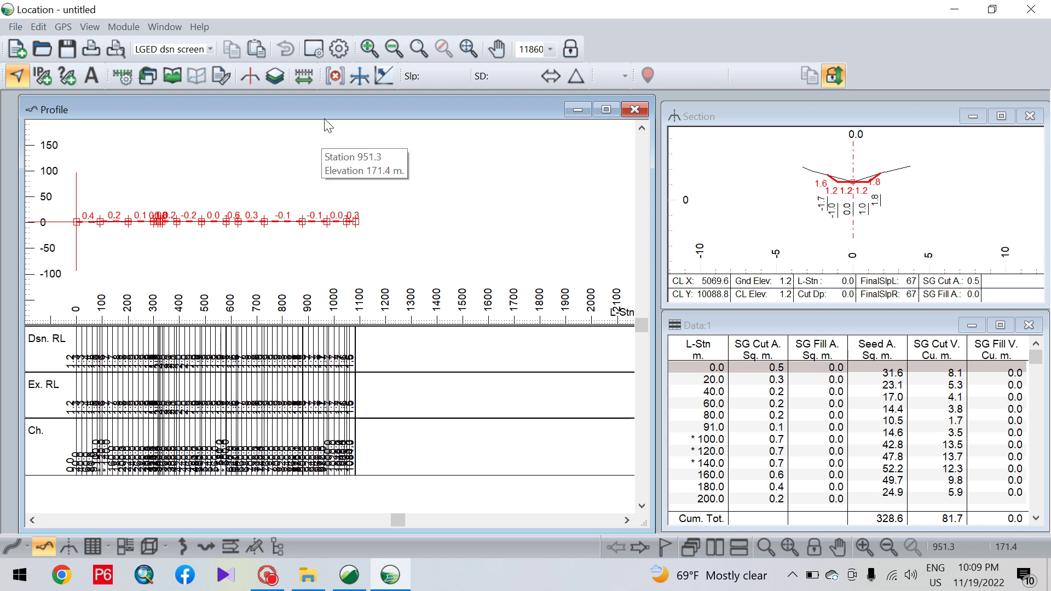
pyautogui.click(340, 48)
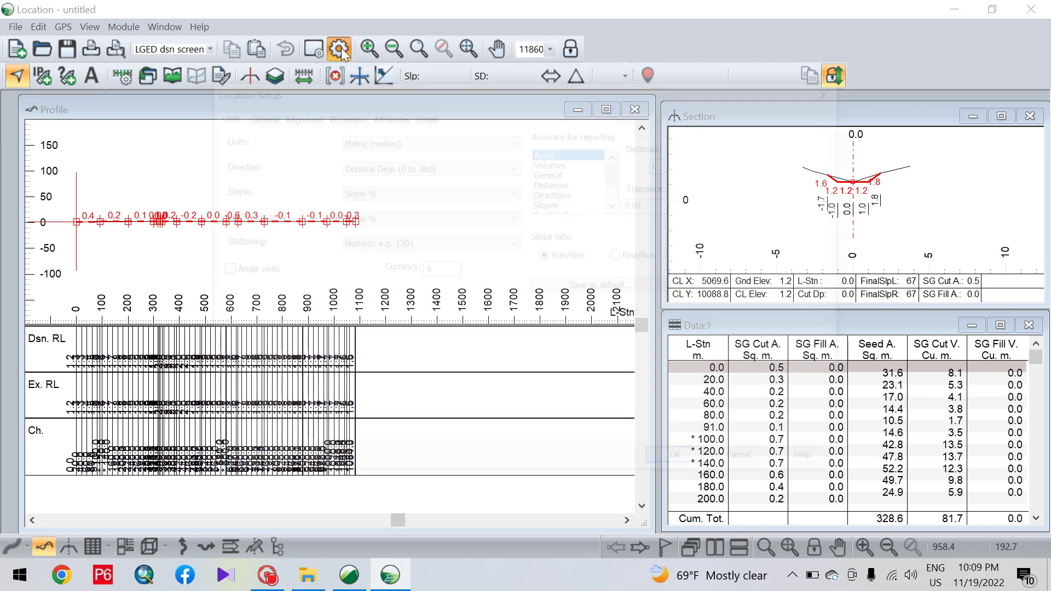
pyautogui.click(303, 124)
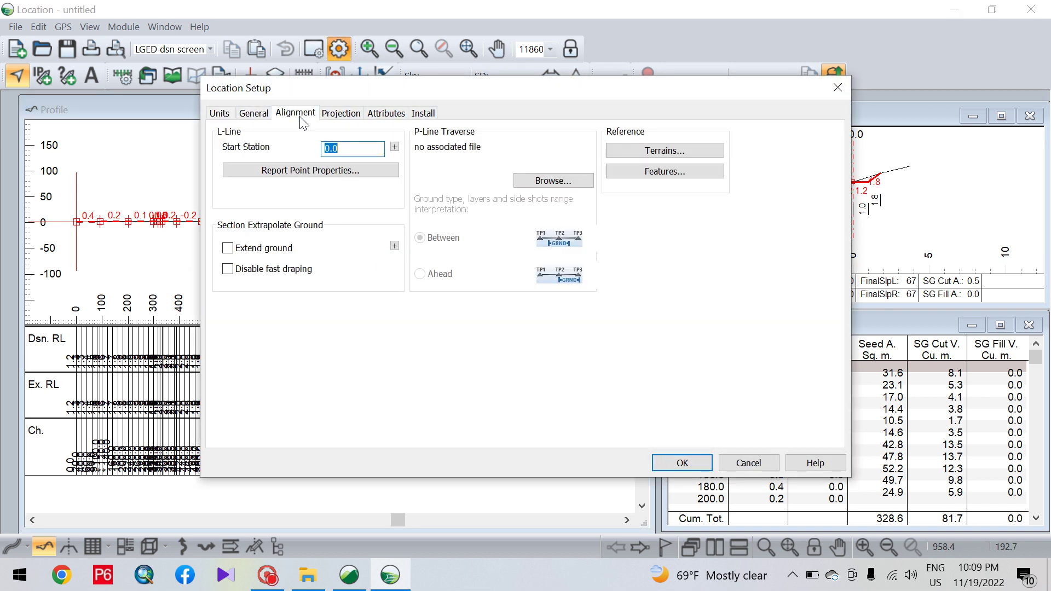
pyautogui.click(307, 173)
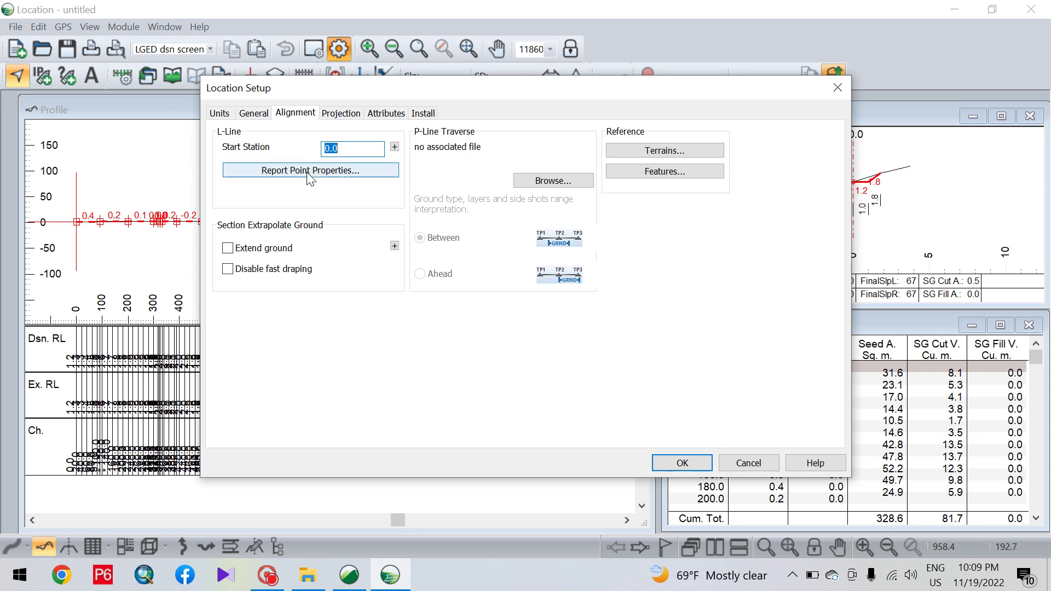
pyautogui.click(385, 207)
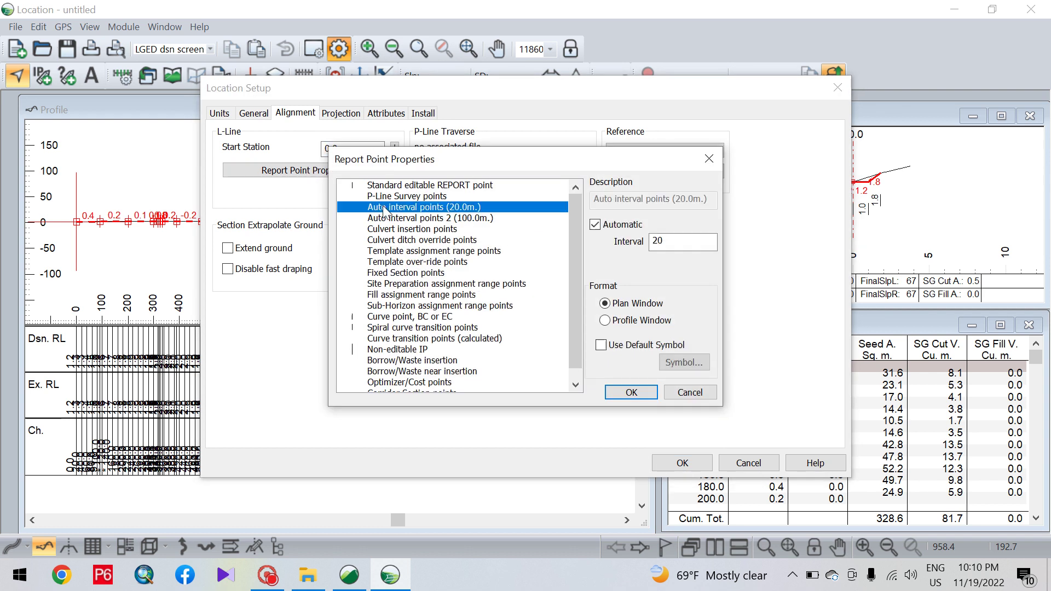
pyautogui.doubleClick(700, 241)
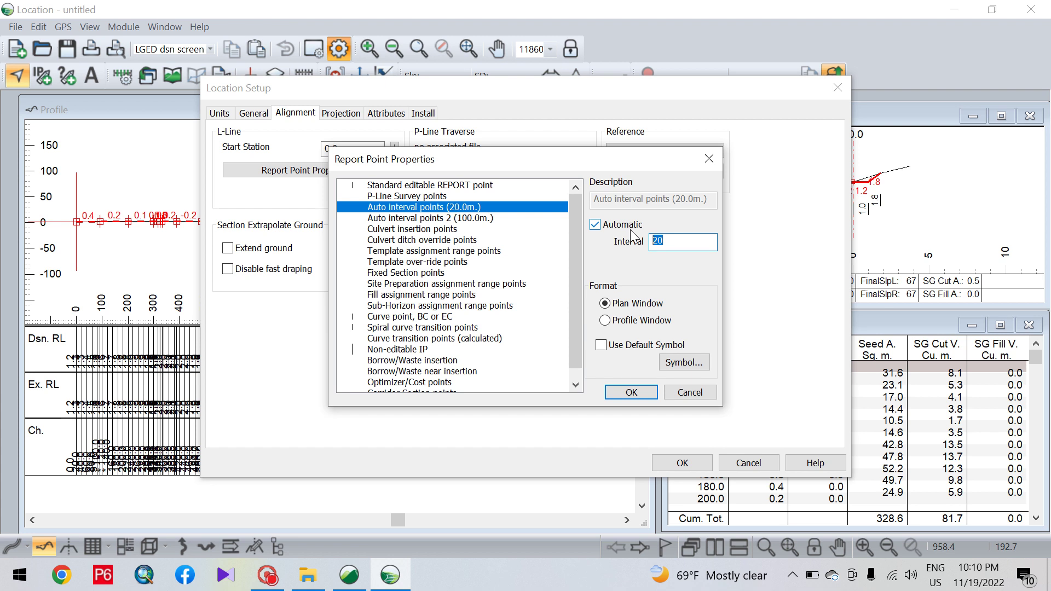
pyautogui.write('50')
pyautogui.click(652, 393)
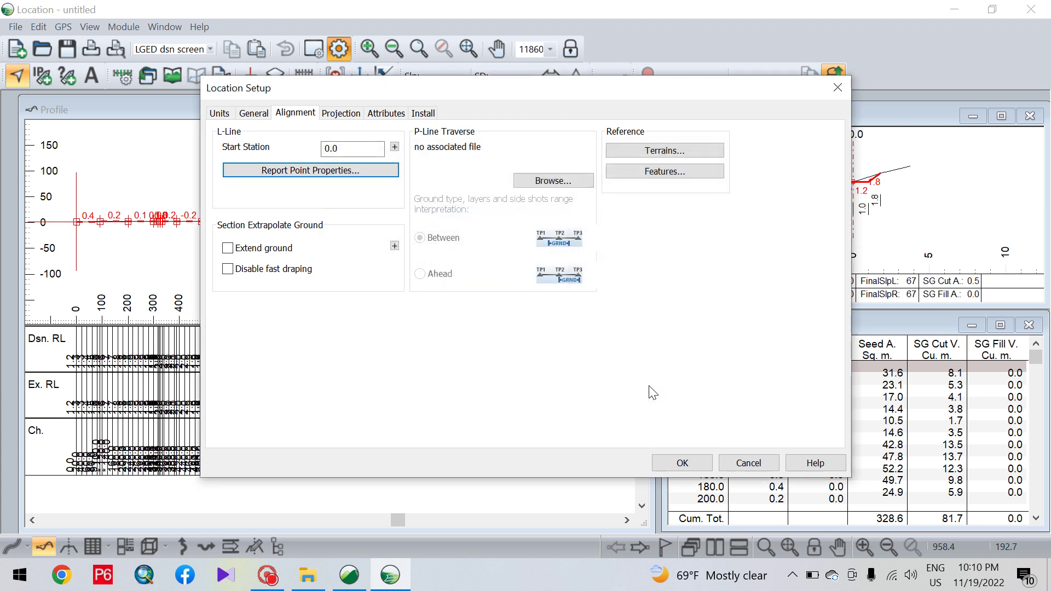
pyautogui.click(739, 463)
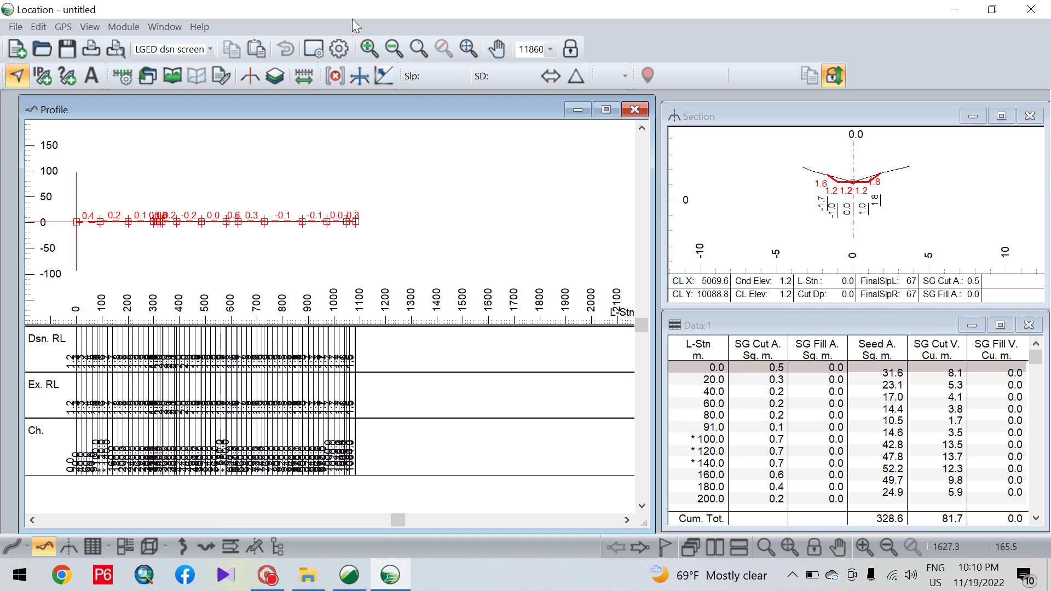
# - Set the interval of the alignment's first auto interval report points to 50 m and apply the location setup
pyautogui.click(336, 57)
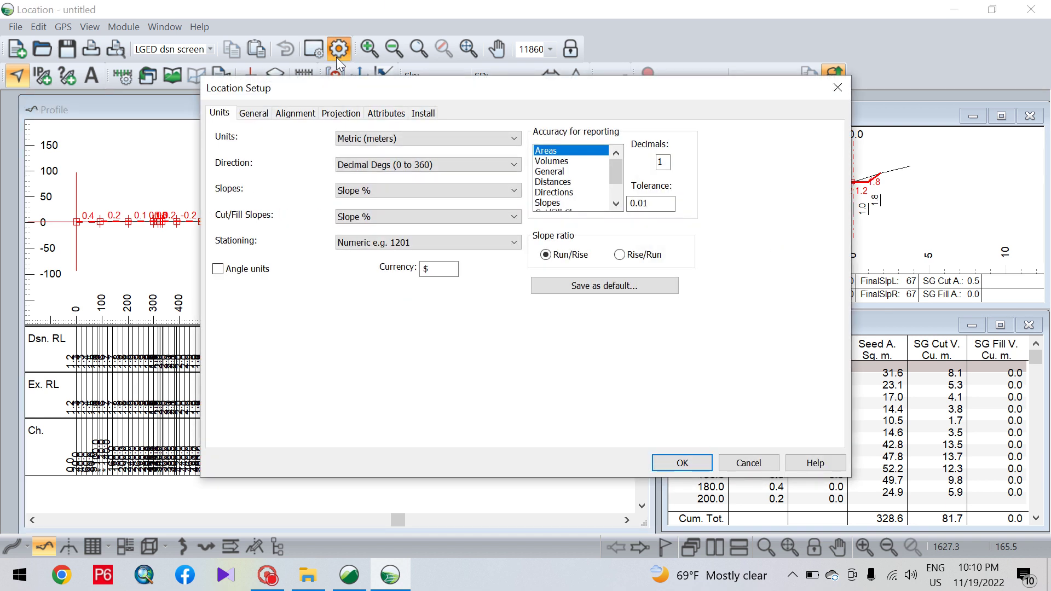
pyautogui.click(296, 114)
pyautogui.click(309, 170)
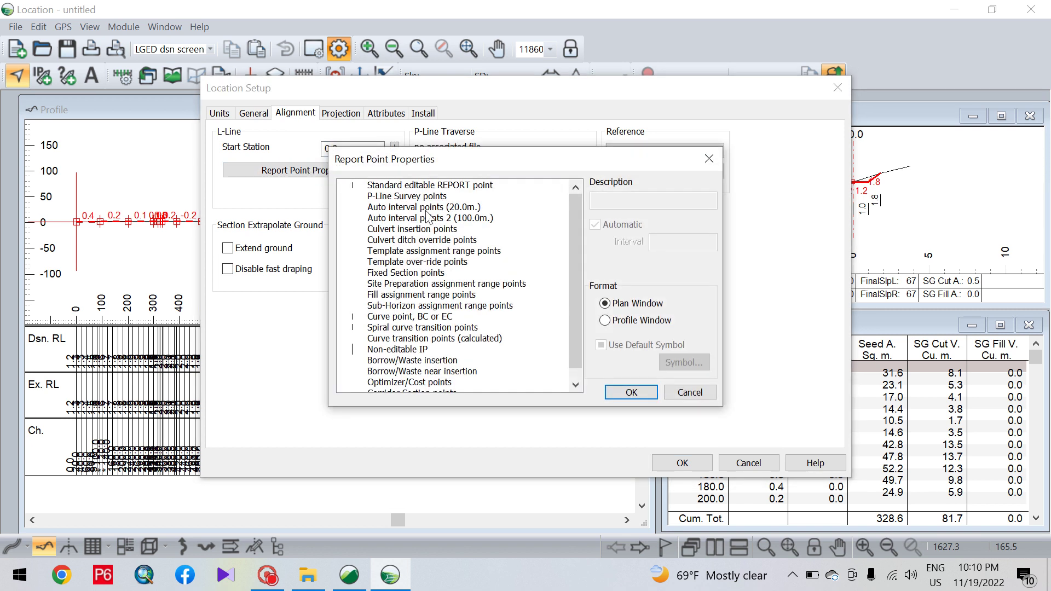
pyautogui.click(425, 210)
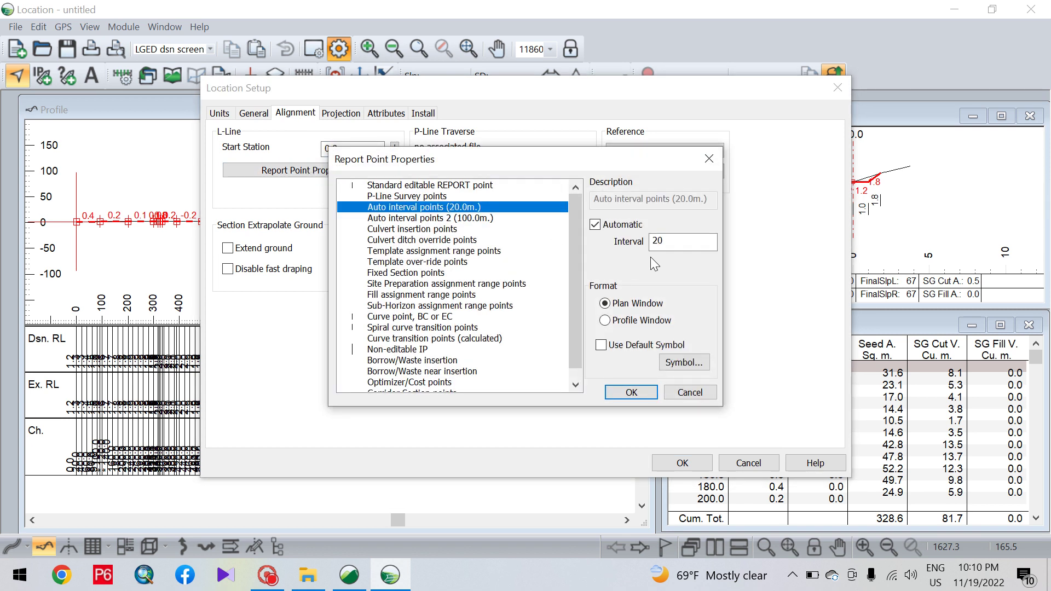
pyautogui.write('50')
pyautogui.click(636, 396)
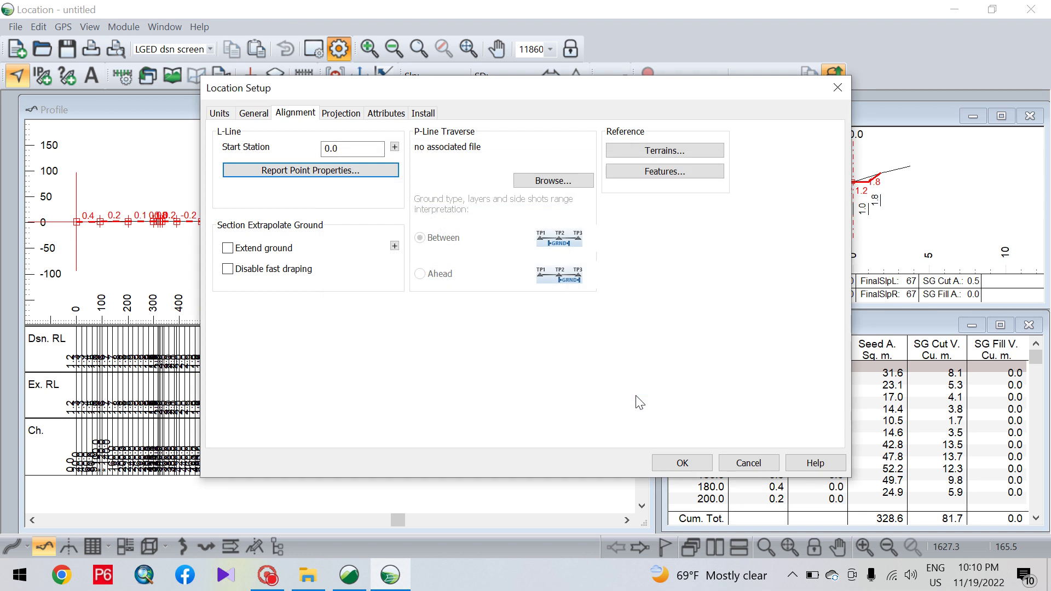
pyautogui.click(691, 465)
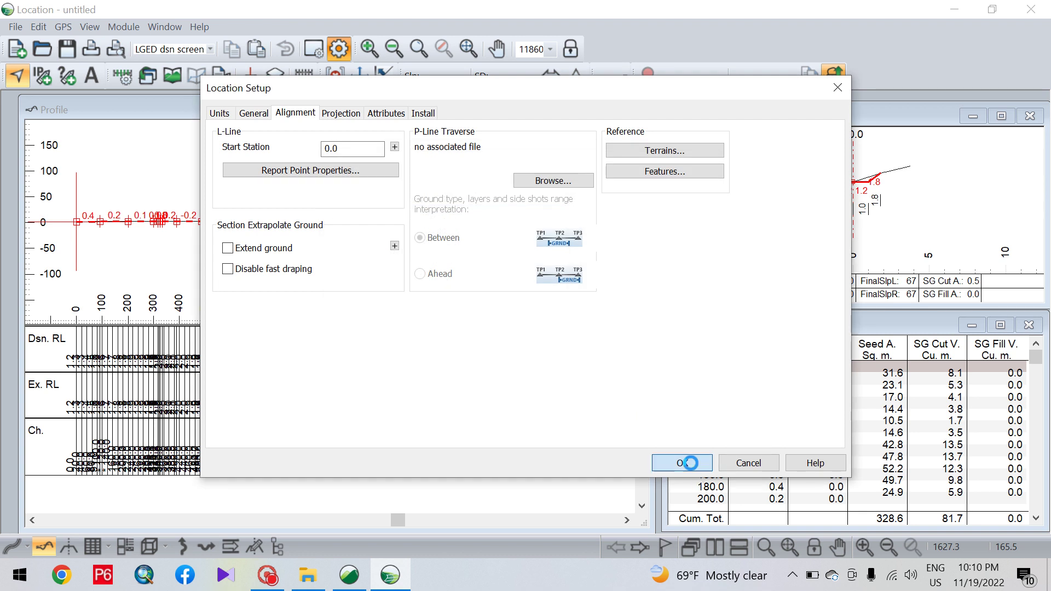